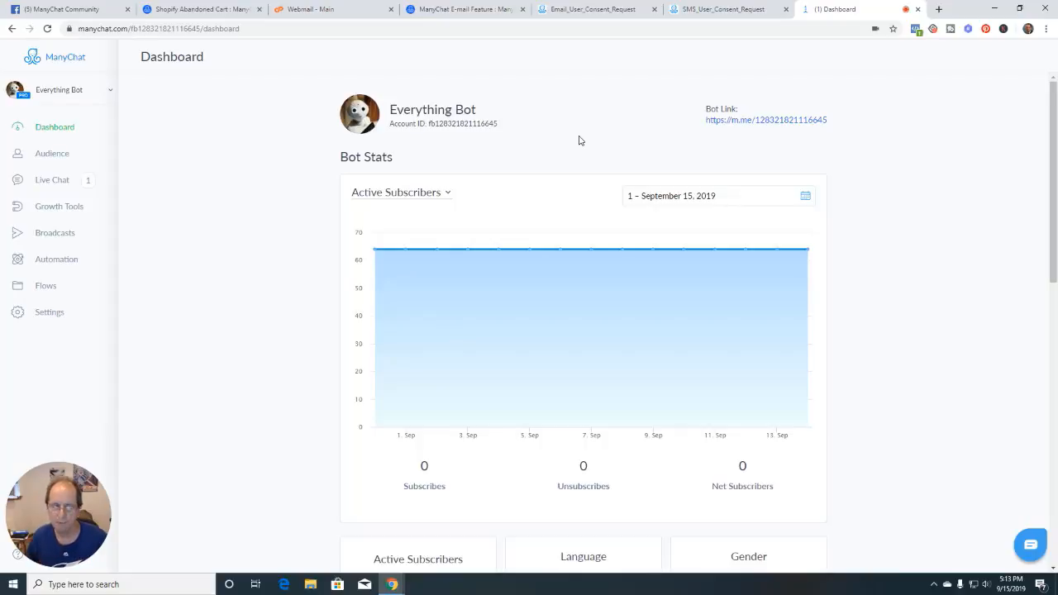
Look over the e-mail feature help article, then return to the bot dashboard
{"action": "left_click", "coordinate": [484, 10]}
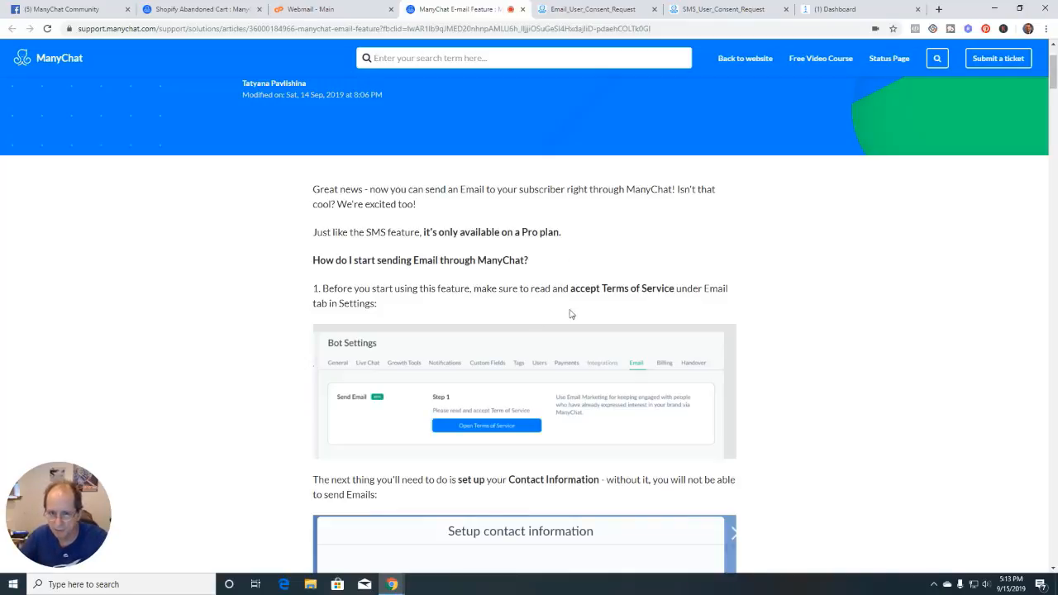
{"action": "scroll", "coordinate": [429, 370], "scroll_direction": "down", "scroll_amount": 2}
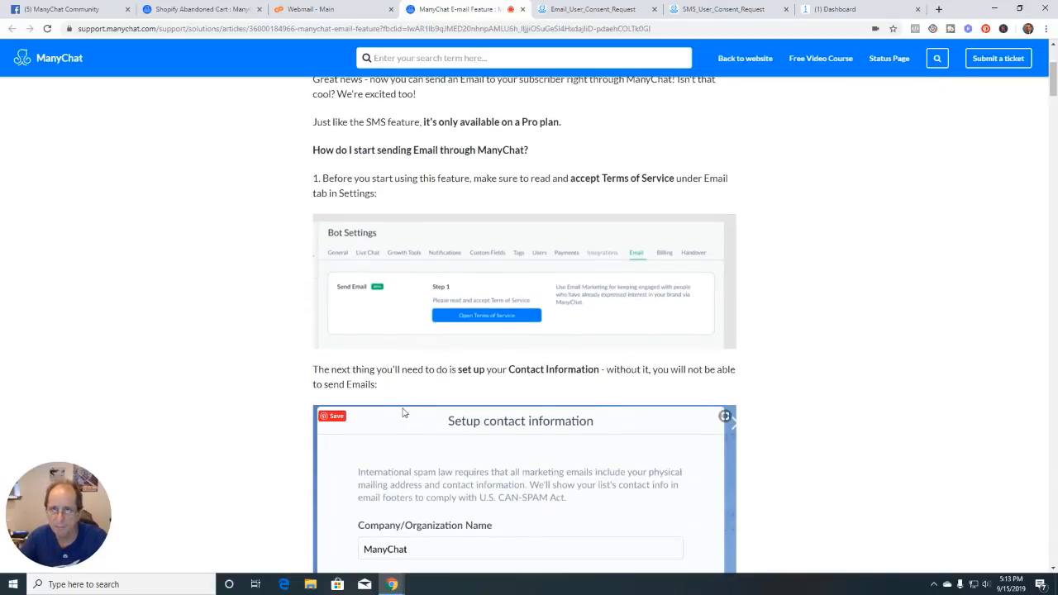
{"action": "left_click", "coordinate": [851, 9]}
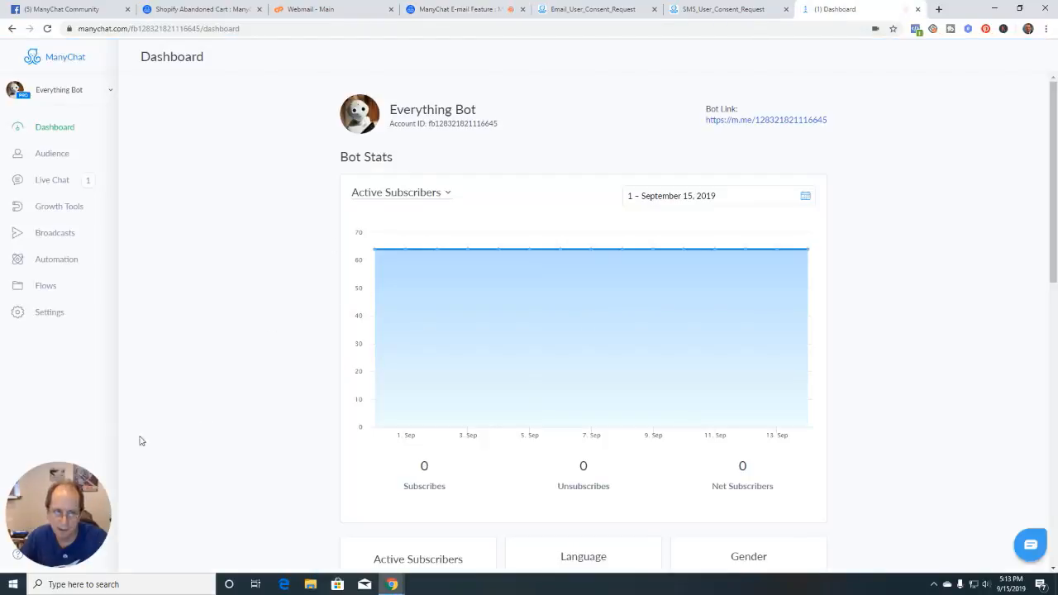
{"action": "left_click_drag", "start_coordinate": [111, 503], "coordinate": [961, 131]}
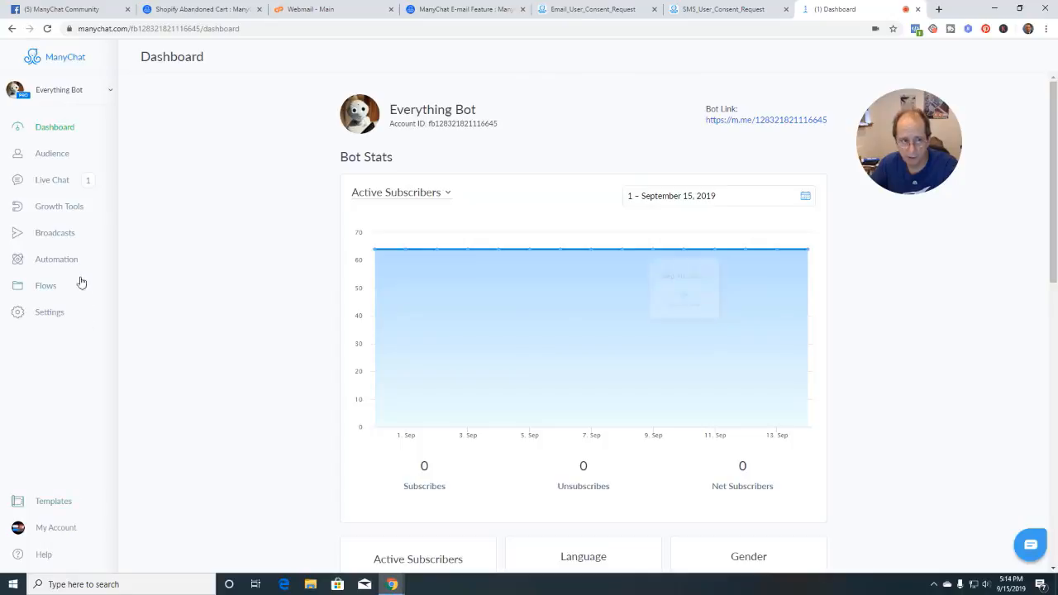
Open the email Terms of Service from the bot's Email settings
{"action": "left_click", "coordinate": [48, 318]}
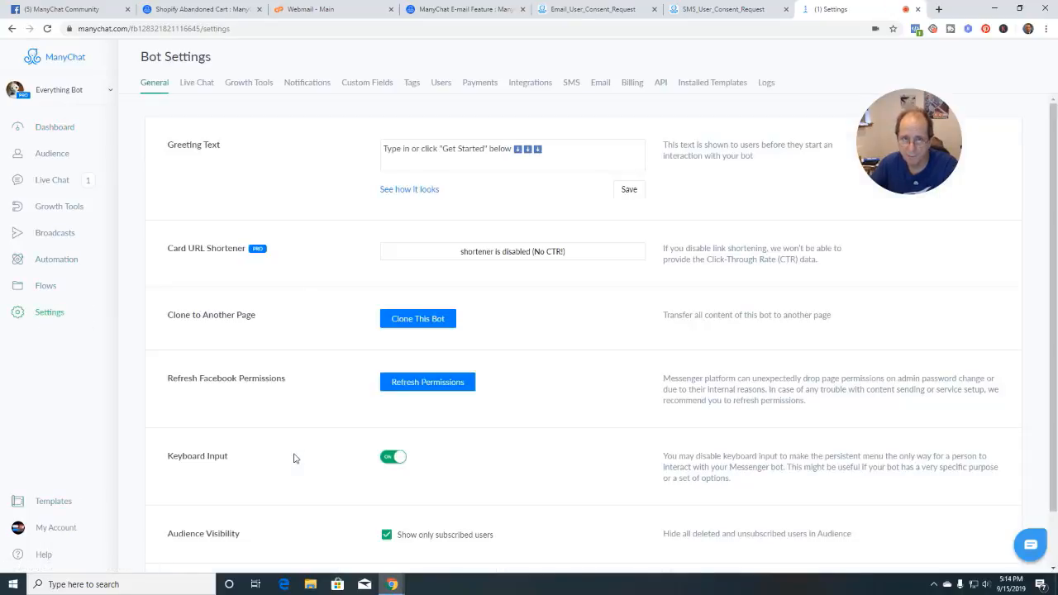
{"action": "left_click", "coordinate": [598, 84]}
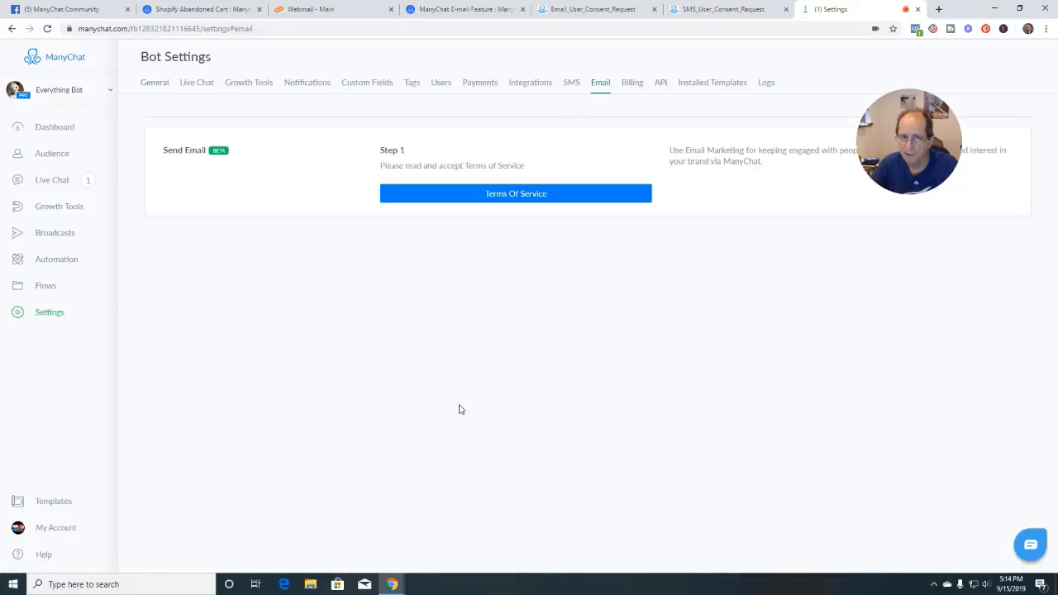
{"action": "left_click_drag", "start_coordinate": [912, 166], "coordinate": [1001, 296]}
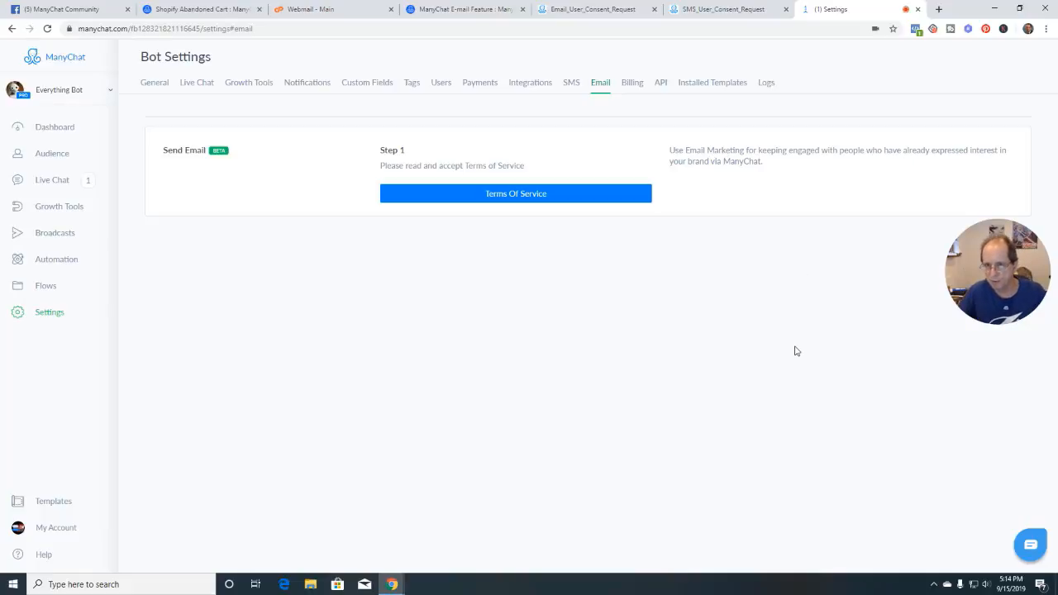
{"action": "left_click", "coordinate": [510, 195]}
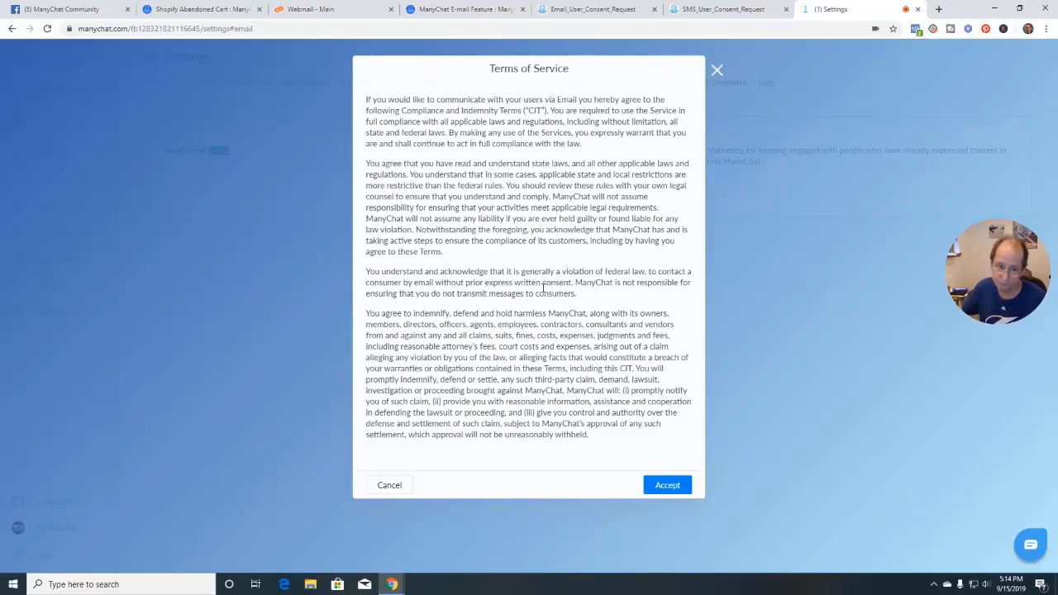
Accept the email Terms of Service
{"action": "left_click", "coordinate": [668, 488]}
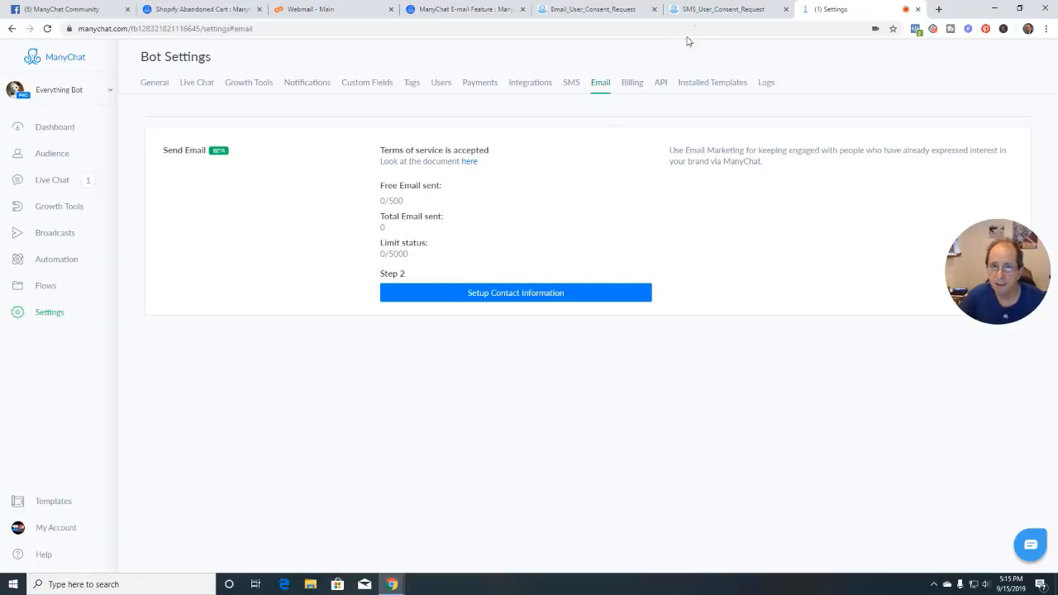
Save sender contact info: company name CubMediaVox Inc. plus the company's mailing address
{"action": "left_click", "coordinate": [523, 294]}
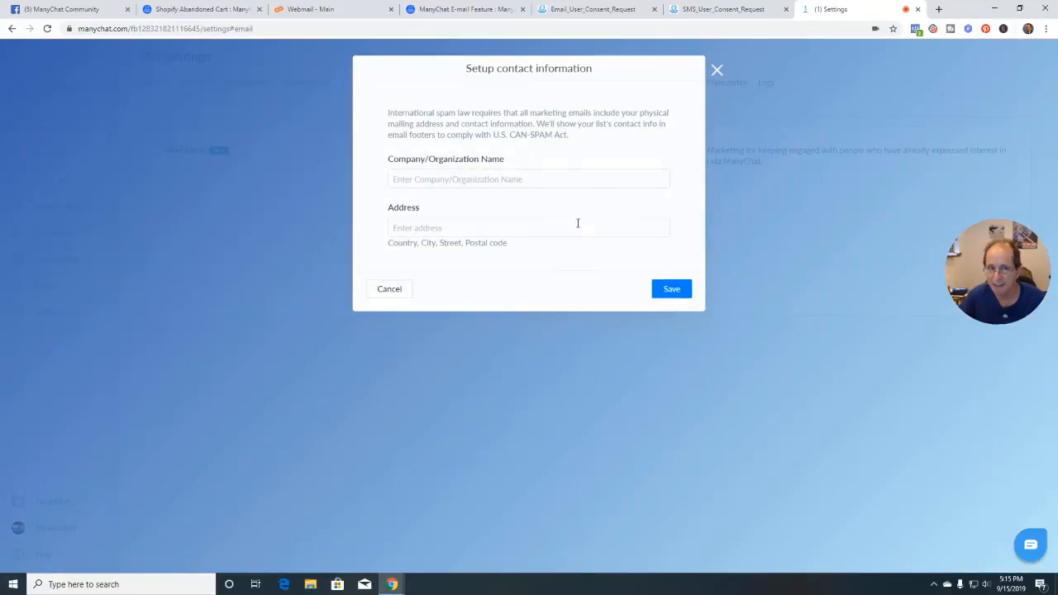
{"action": "left_click", "coordinate": [438, 180]}
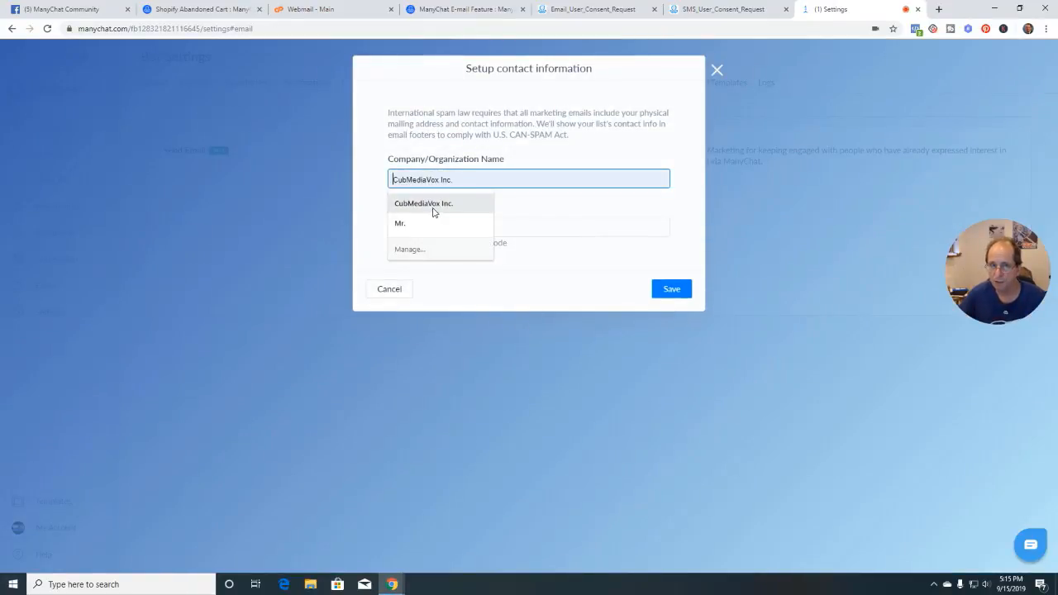
{"action": "left_click", "coordinate": [423, 207]}
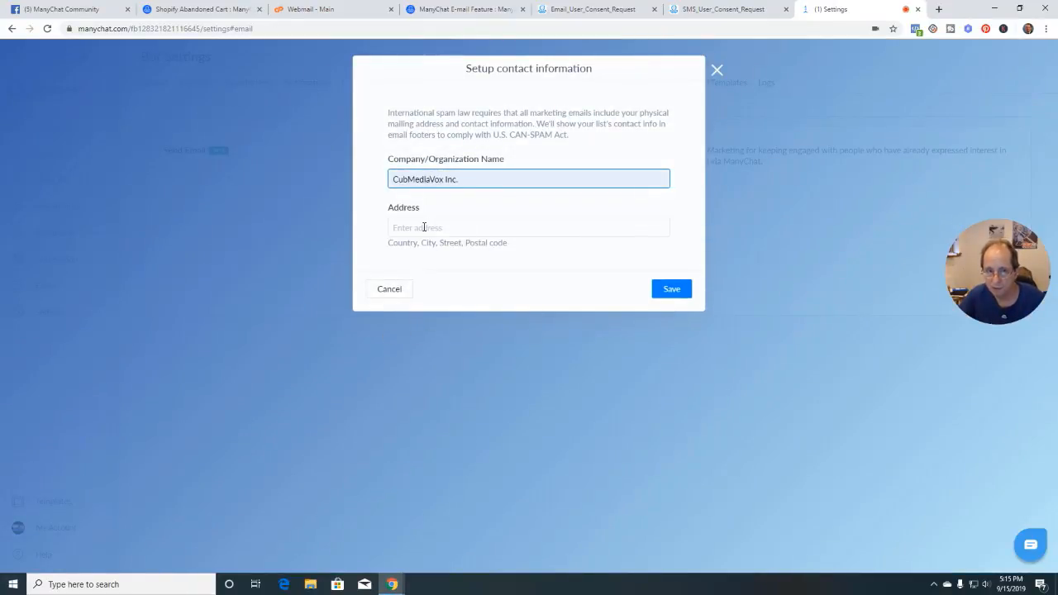
{"action": "left_click", "coordinate": [424, 228]}
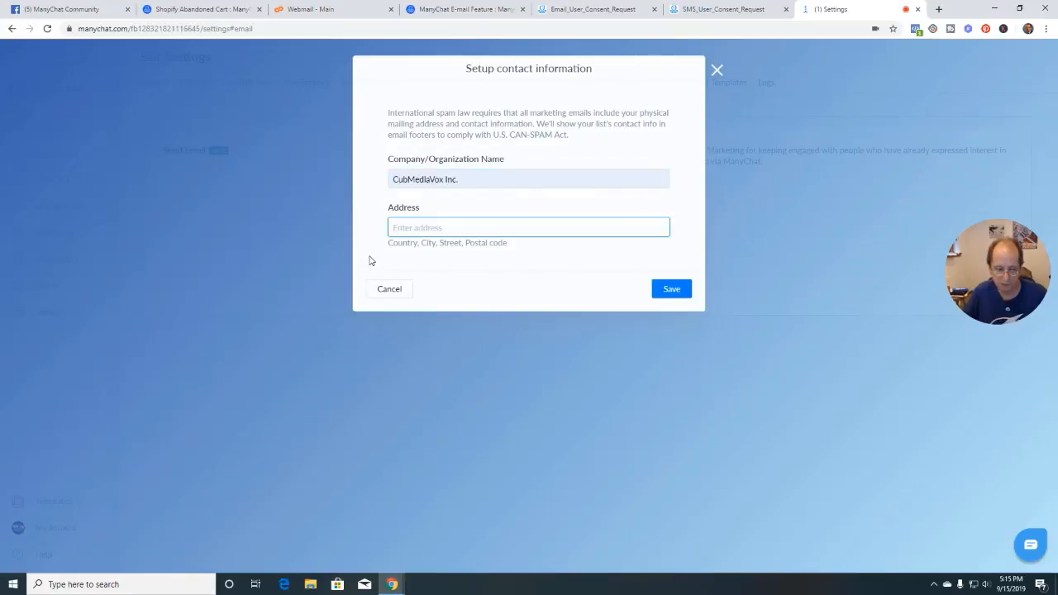
{"action": "type", "text": "123<ain"}
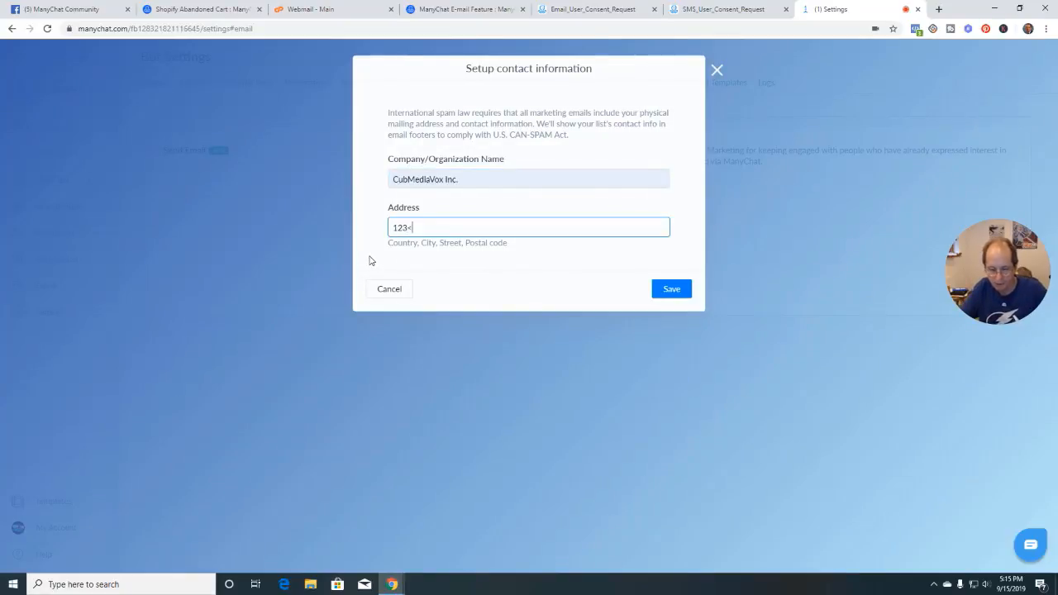
{"action": "key", "text": "BackSpace"}
{"action": "key", "text": "BackSpace"}
{"action": "key", "text": "BackSpace"}
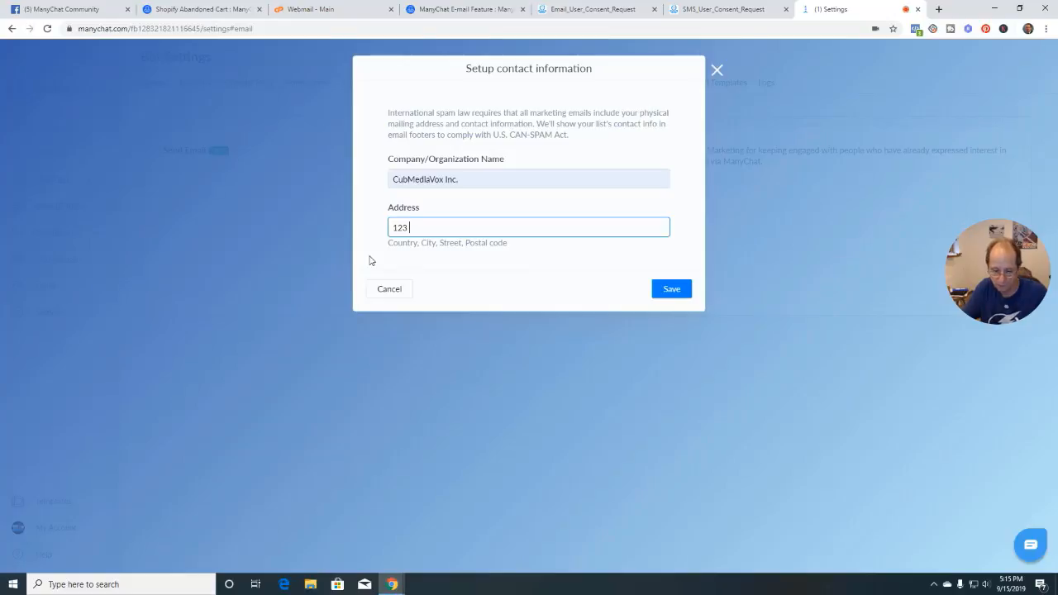
{"action": "type", "text": "Main "}
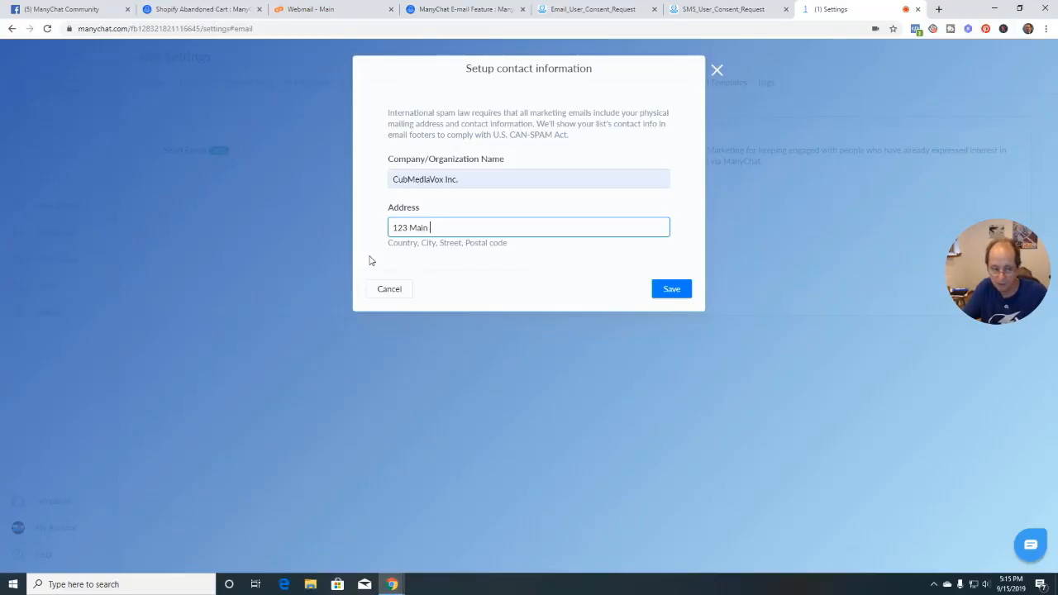
{"action": "type", "text": "Sterrt"}
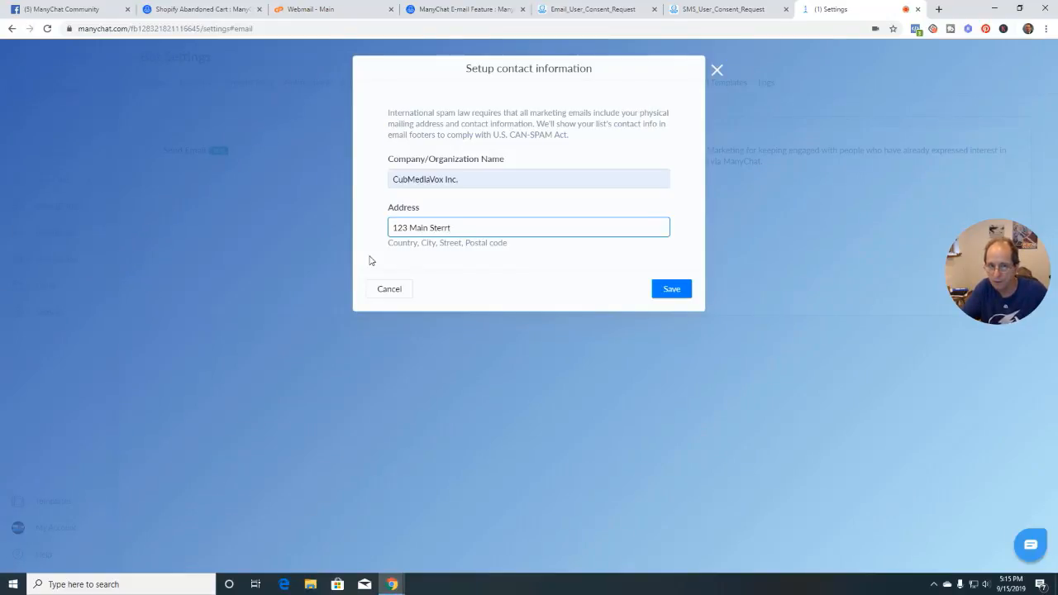
{"action": "key", "text": "BackSpace"}
{"action": "key", "text": "BackSpace"}
{"action": "key", "text": "BackSpace"}
{"action": "key", "text": "BackSpace"}
{"action": "type", "text": "r"}
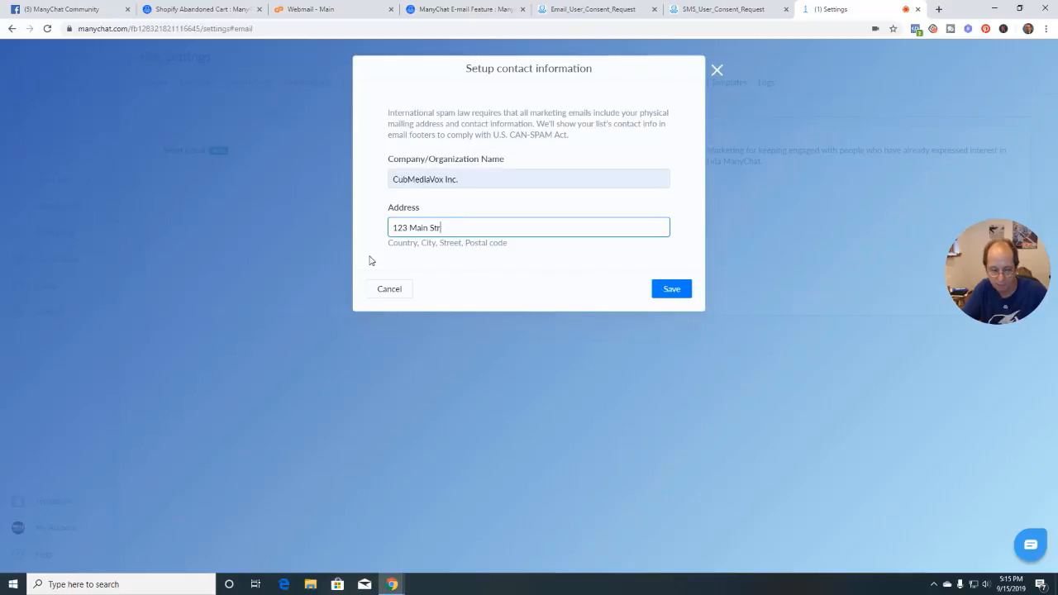
{"action": "type", "text": "eet, A"}
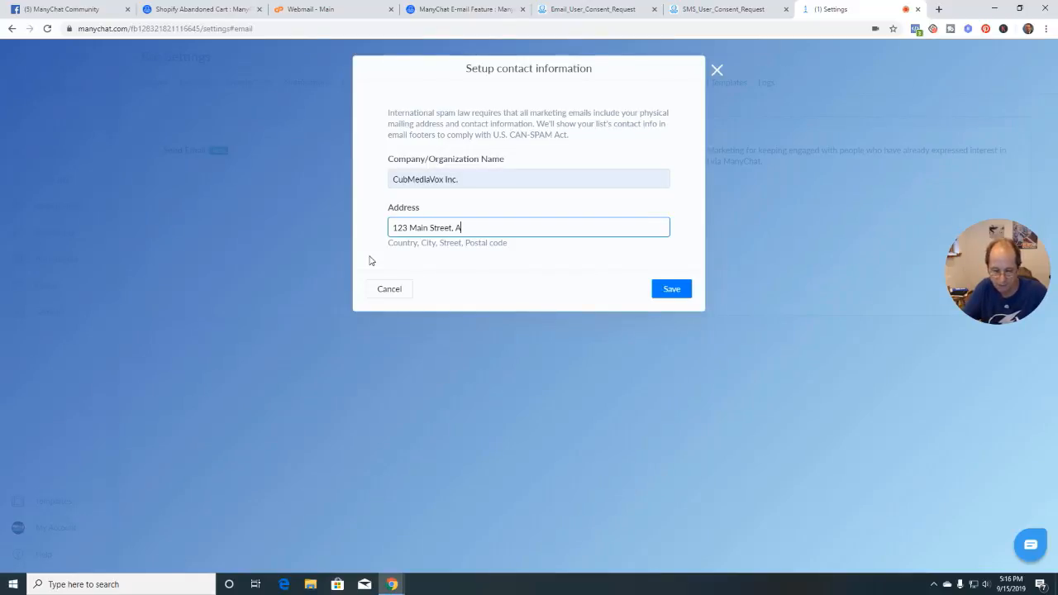
{"action": "type", "text": "nytown, "}
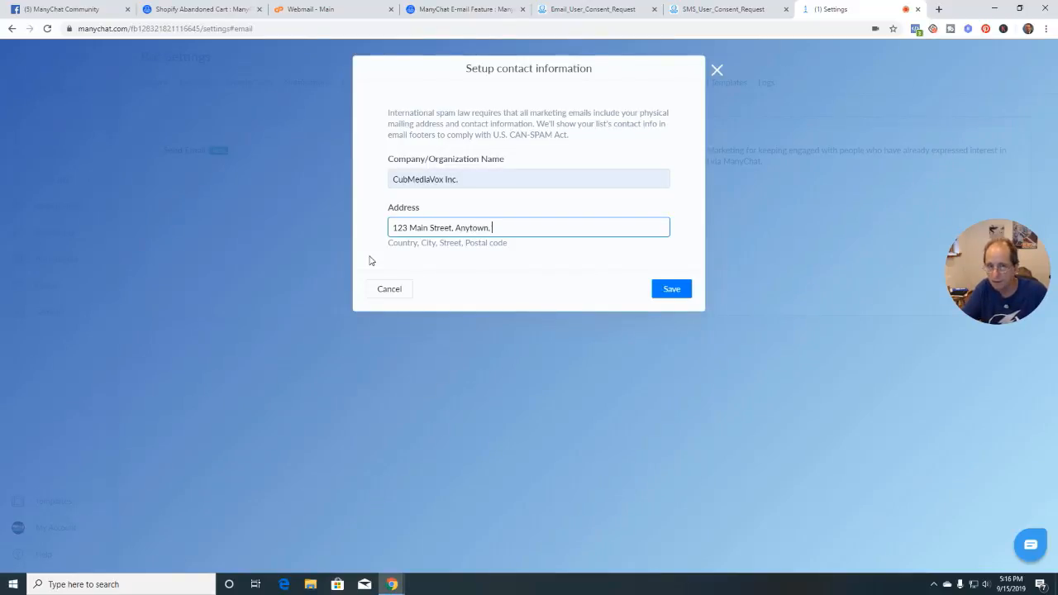
{"action": "type", "text": "WI "}
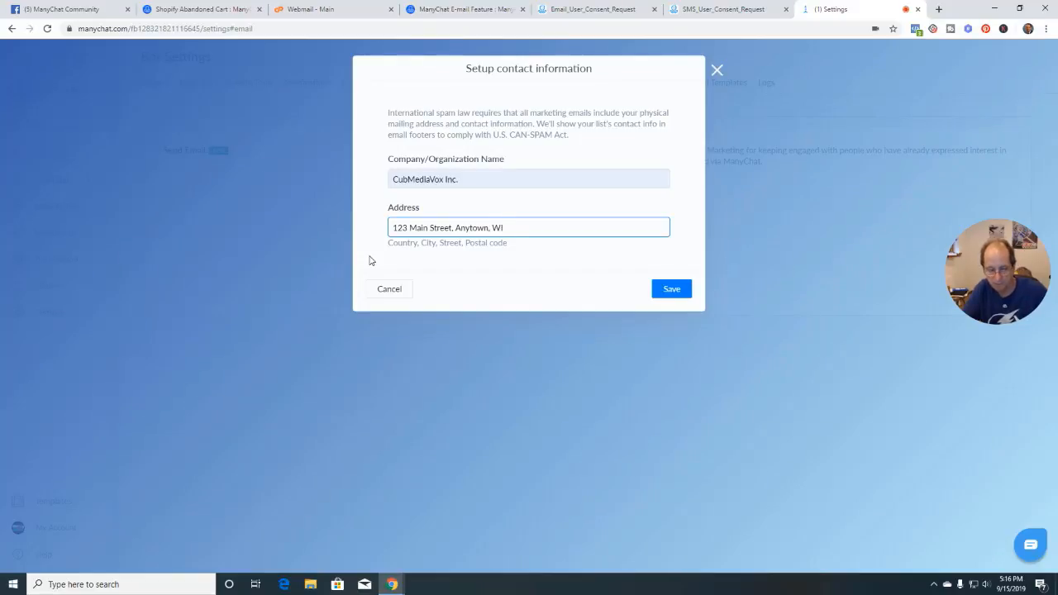
{"action": "type", "text": "53888"}
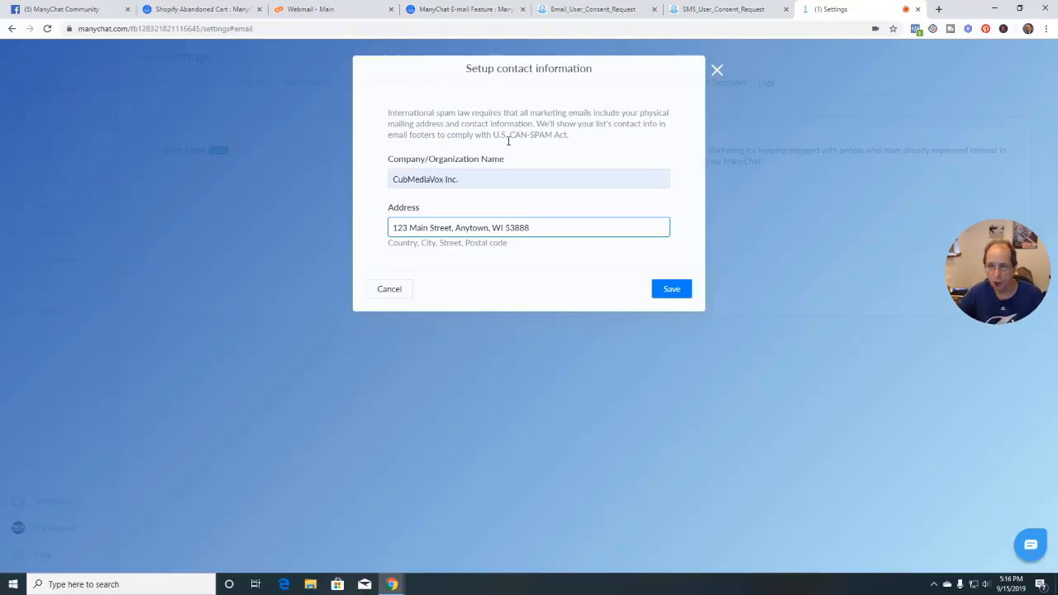
{"action": "left_click", "coordinate": [672, 289]}
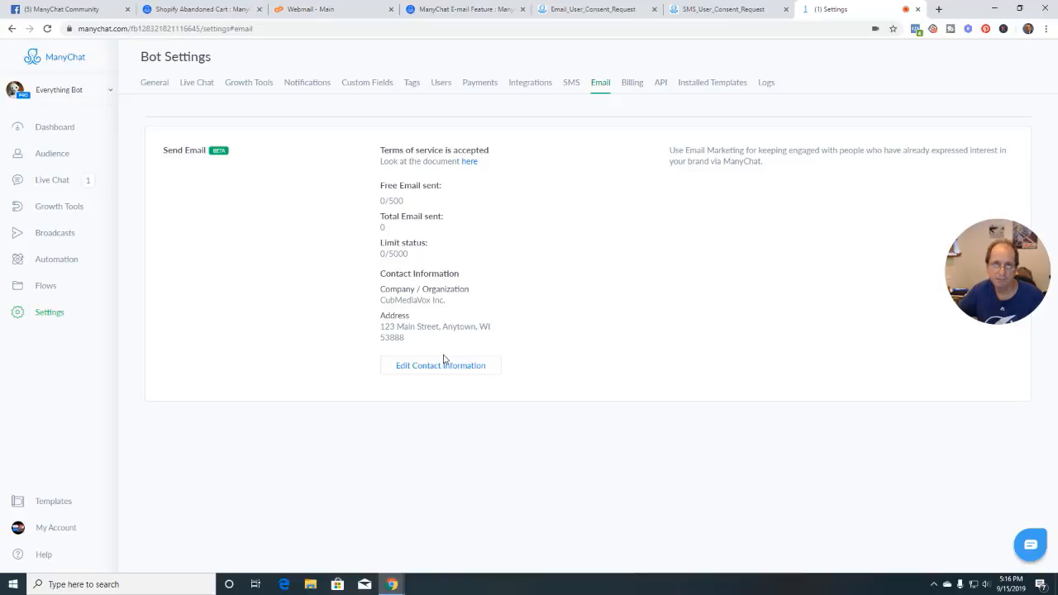
Back in the e-mail help article, scroll down and open its linked sample flow
{"action": "left_click", "coordinate": [471, 9]}
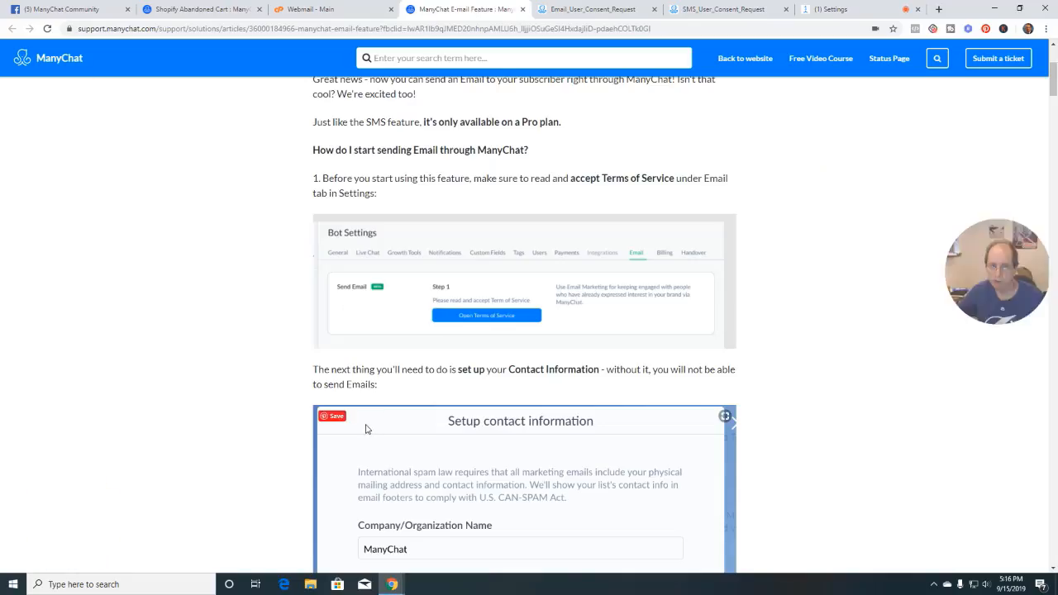
{"action": "scroll", "coordinate": [363, 429], "scroll_direction": "down", "scroll_amount": 3}
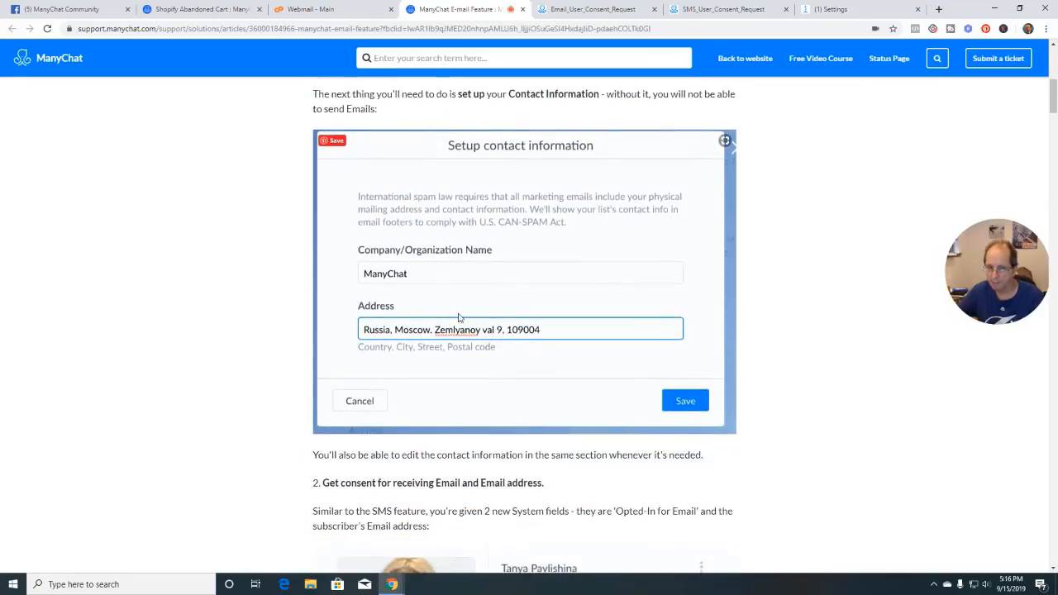
{"action": "scroll", "coordinate": [459, 318], "scroll_direction": "down", "scroll_amount": 3}
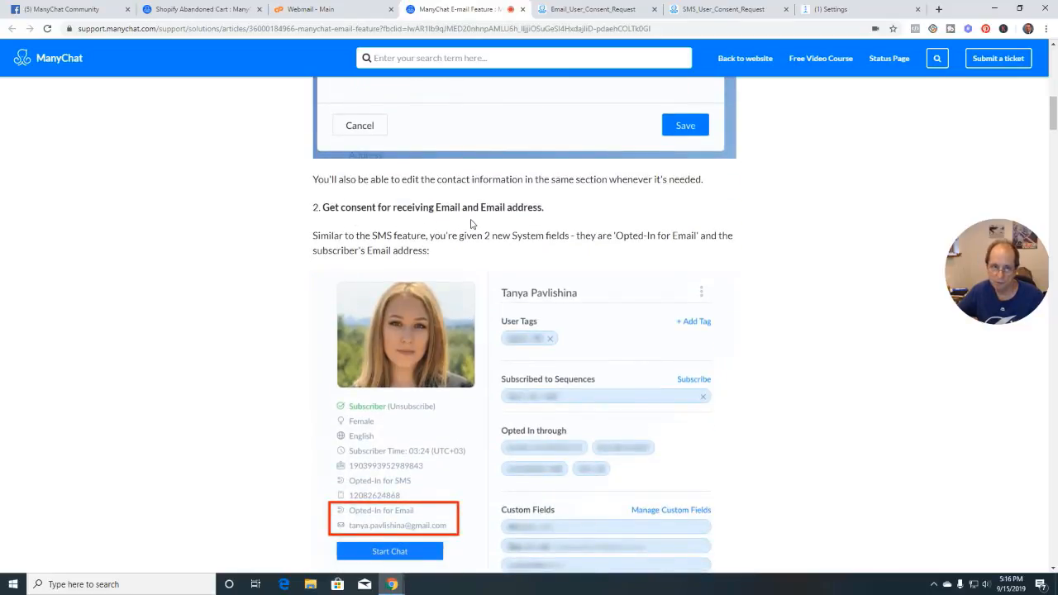
{"action": "scroll", "coordinate": [351, 277], "scroll_direction": "down", "scroll_amount": 1}
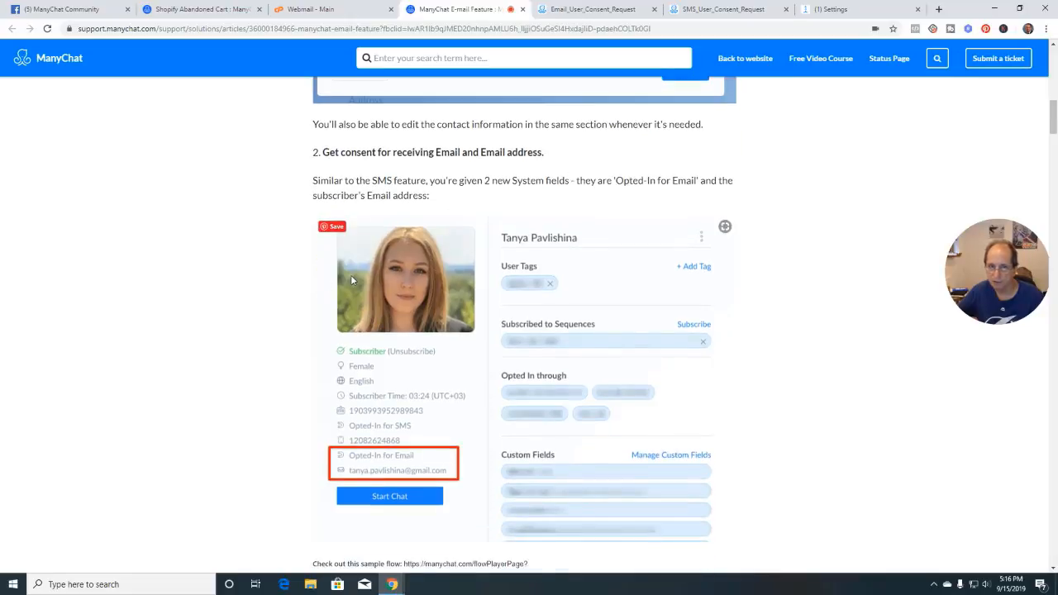
{"action": "scroll", "coordinate": [309, 399], "scroll_direction": "down", "scroll_amount": 2}
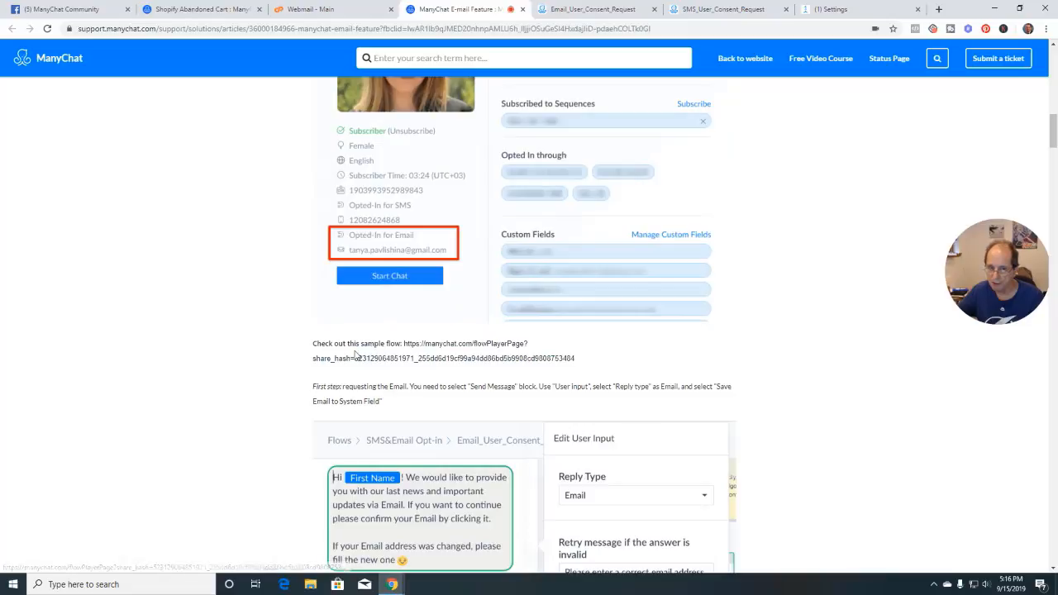
{"action": "scroll", "coordinate": [356, 353], "scroll_direction": "up", "scroll_amount": 1}
{"action": "scroll", "coordinate": [331, 369], "scroll_direction": "down", "scroll_amount": 3}
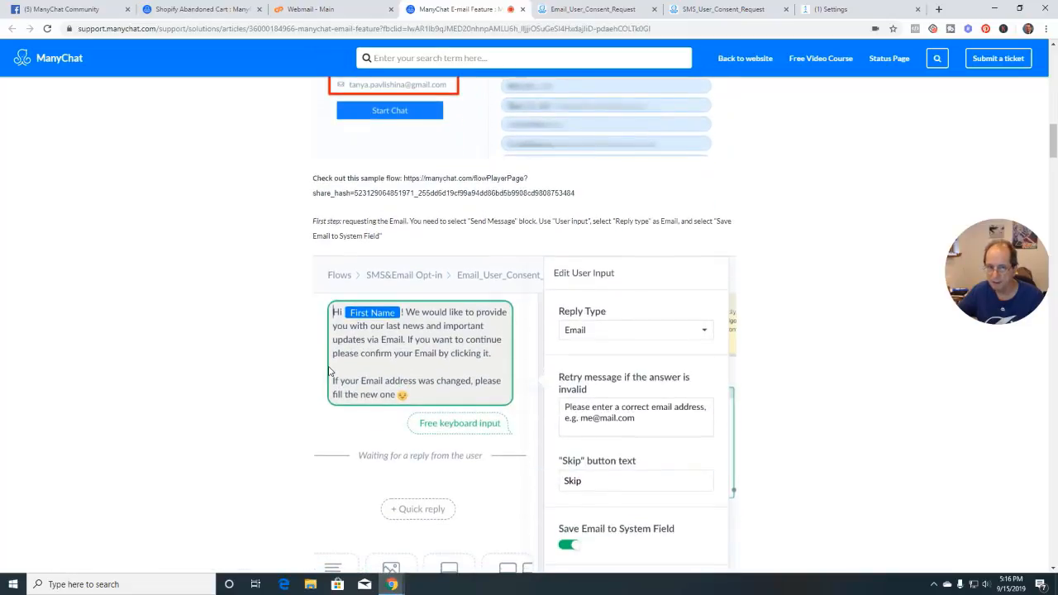
{"action": "scroll", "coordinate": [329, 370], "scroll_direction": "down", "scroll_amount": 1}
{"action": "scroll", "coordinate": [328, 370], "scroll_direction": "up", "scroll_amount": 2}
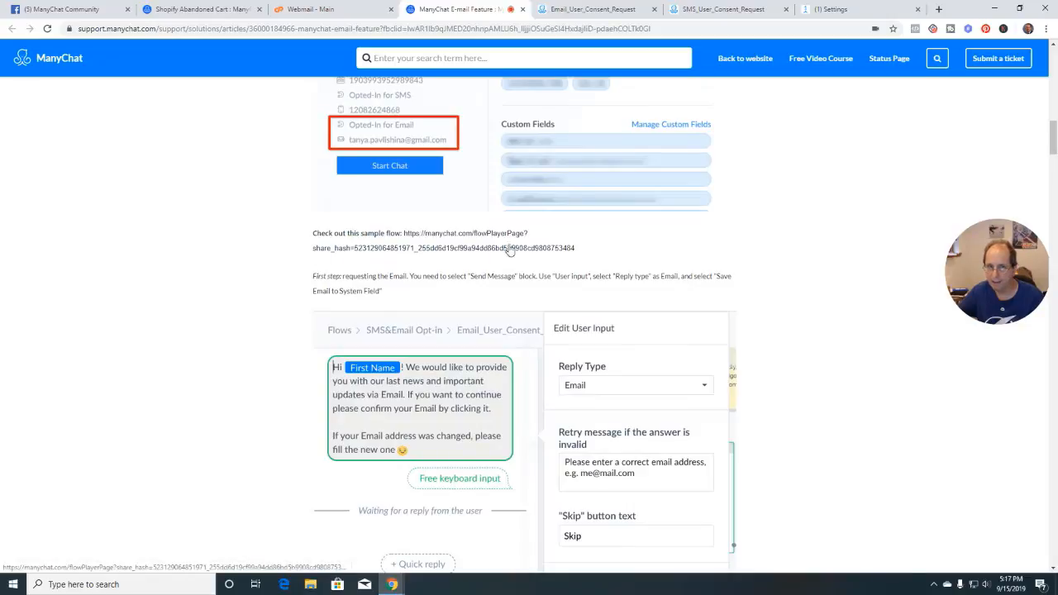
{"action": "left_click", "coordinate": [393, 251]}
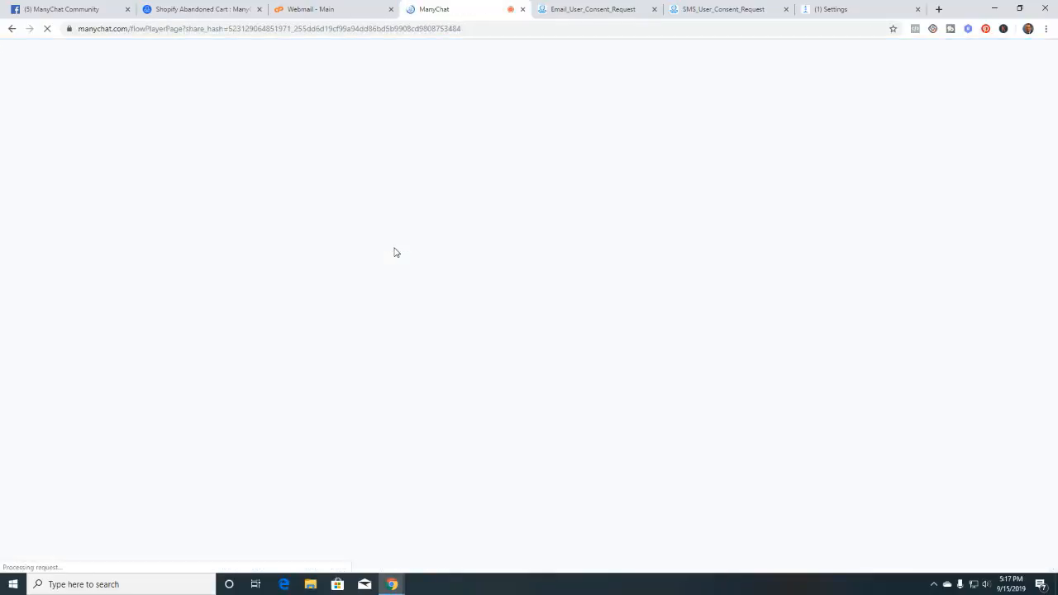
Return to the article's sample-flow link, then switch to the Email_User_Consent_Request flow
{"action": "left_click", "coordinate": [12, 29]}
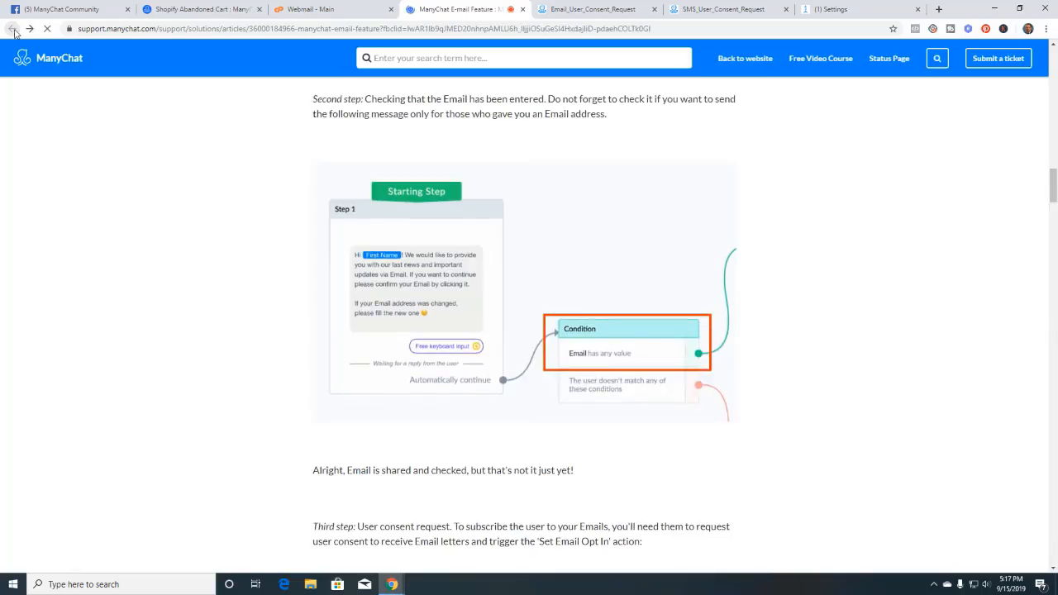
{"action": "scroll", "coordinate": [526, 304], "scroll_direction": "up", "scroll_amount": 3}
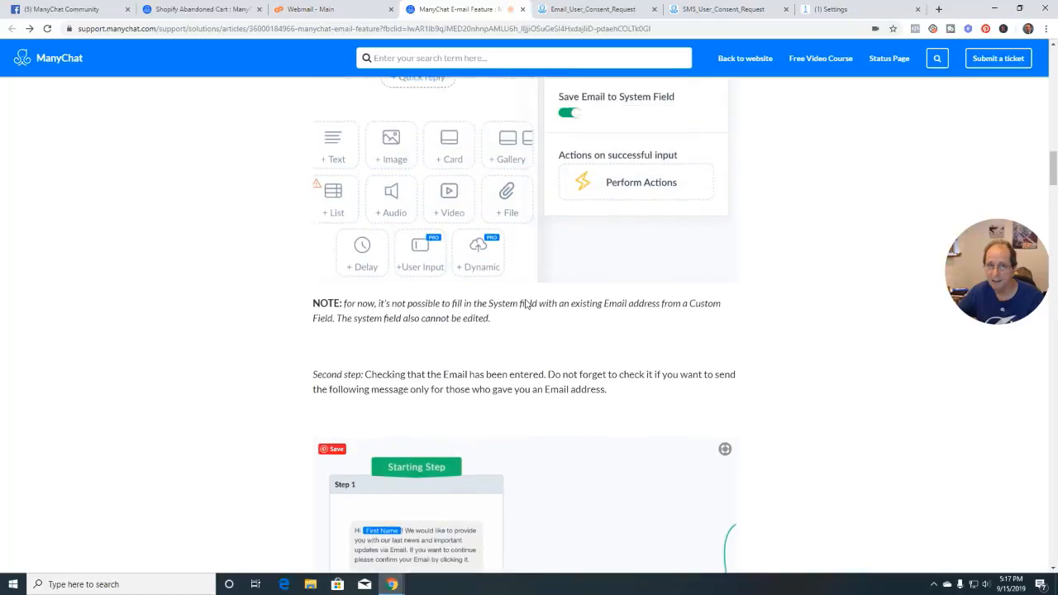
{"action": "scroll", "coordinate": [525, 304], "scroll_direction": "up", "scroll_amount": 8}
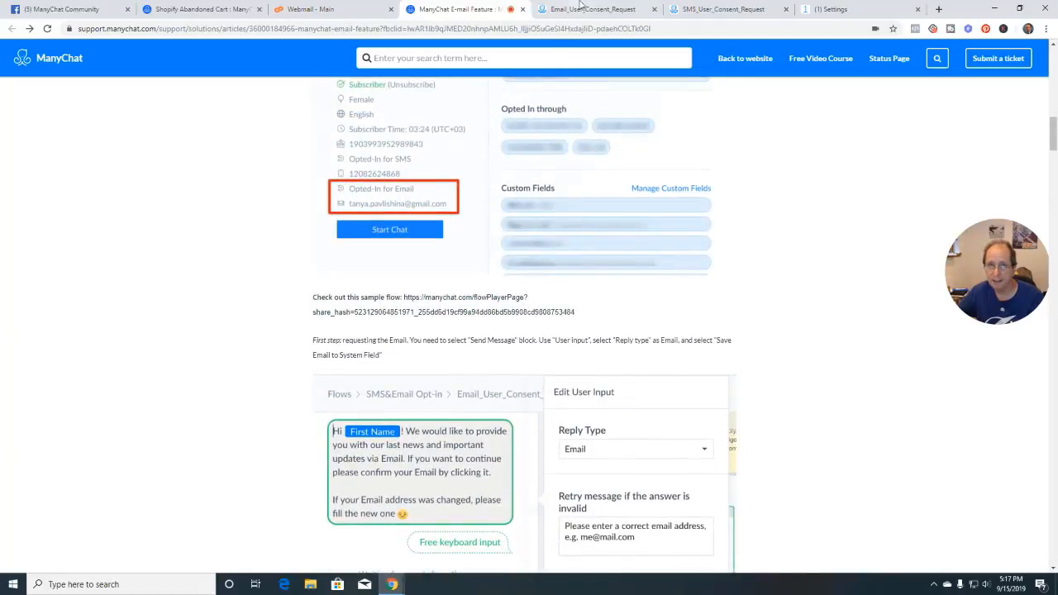
{"action": "left_click", "coordinate": [587, 9]}
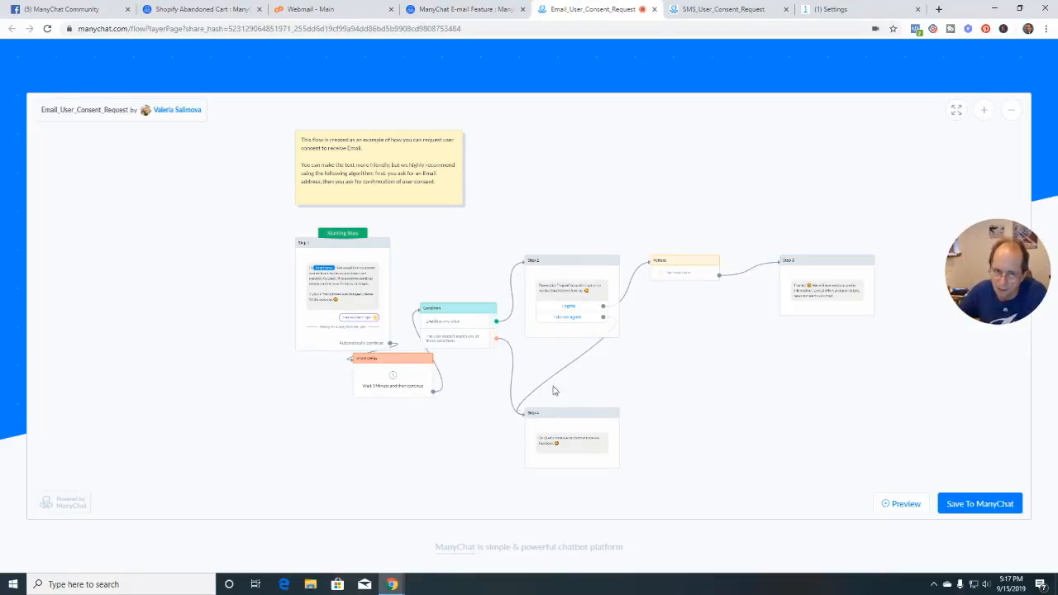
Inspect the shared consent-request flow diagram and choose Save To ManyChat
{"action": "scroll", "coordinate": [479, 418], "scroll_direction": "up", "scroll_amount": 4}
{"action": "scroll", "coordinate": [478, 418], "scroll_direction": "down", "scroll_amount": 3}
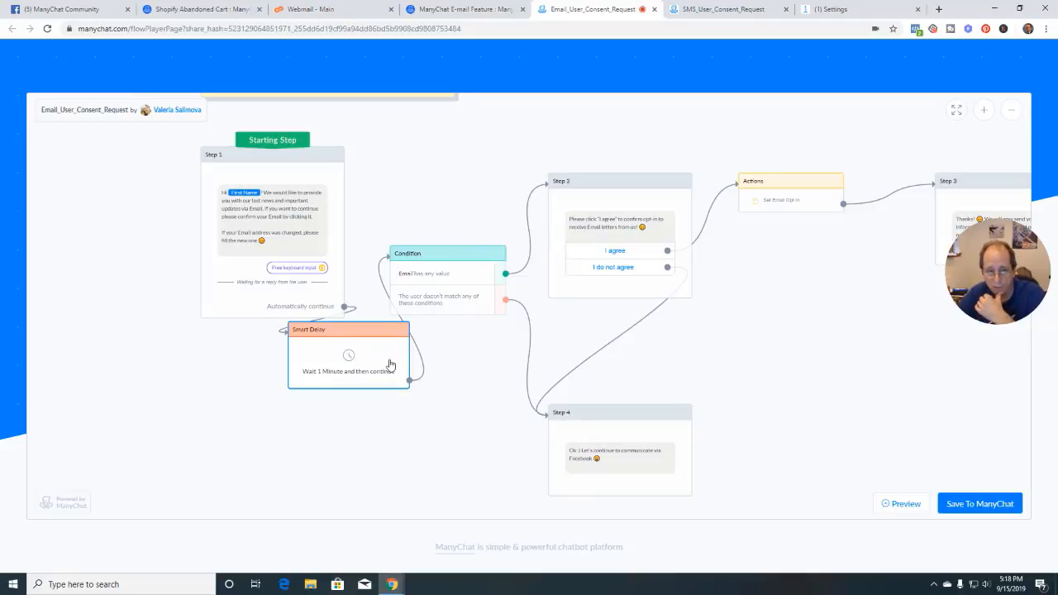
{"action": "left_click", "coordinate": [979, 503]}
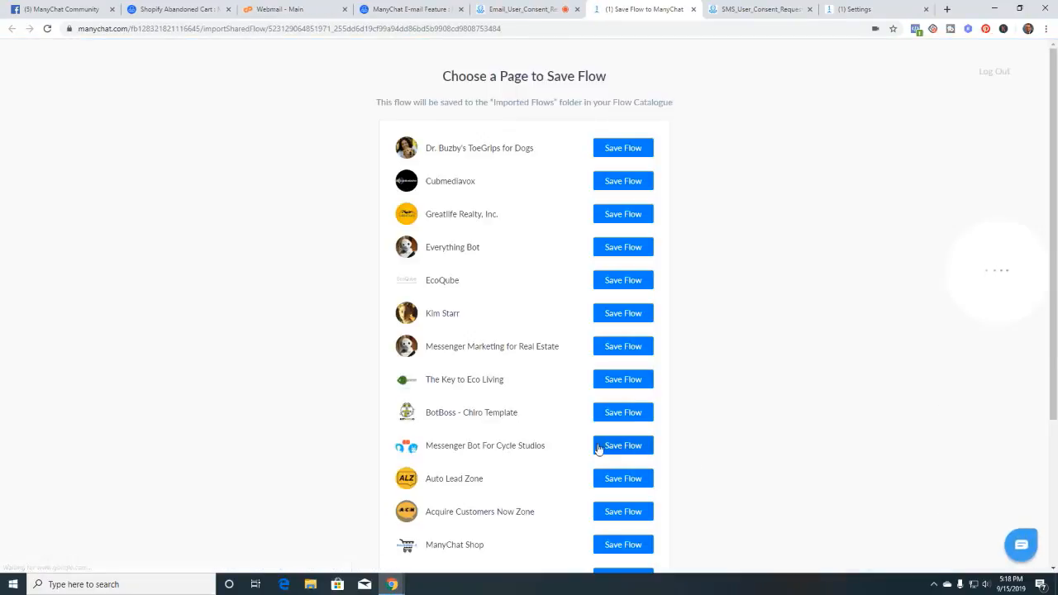
Save the Email_User_Consent_Request flow to the Everything Bot page and view it
{"action": "scroll", "coordinate": [598, 448], "scroll_direction": "down", "scroll_amount": 1}
{"action": "left_click", "coordinate": [618, 197]}
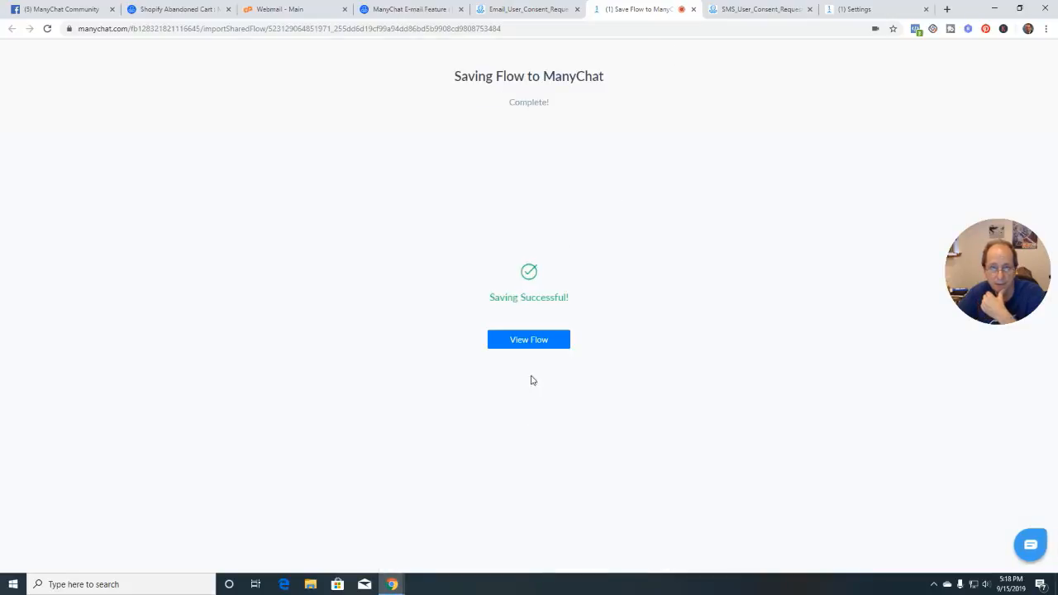
{"action": "left_click", "coordinate": [533, 345]}
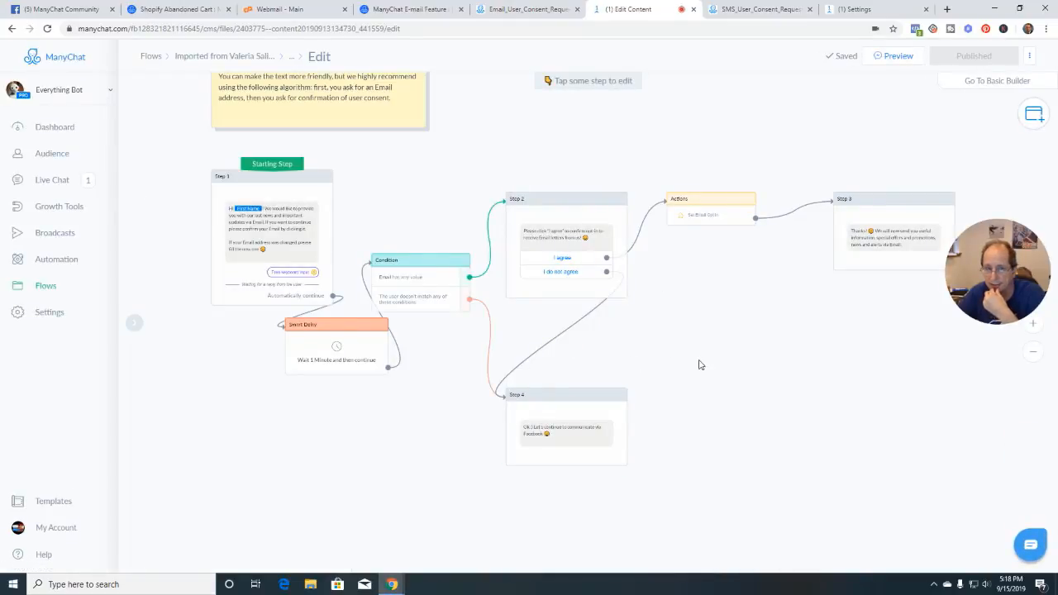
Center Step 1 on the canvas, inspect its user input, then return to the shared preview
{"action": "scroll", "coordinate": [699, 364], "scroll_direction": "up", "scroll_amount": 3}
{"action": "left_click_drag", "start_coordinate": [688, 334], "coordinate": [792, 349]}
{"action": "scroll", "coordinate": [828, 356], "scroll_direction": "up", "scroll_amount": 1}
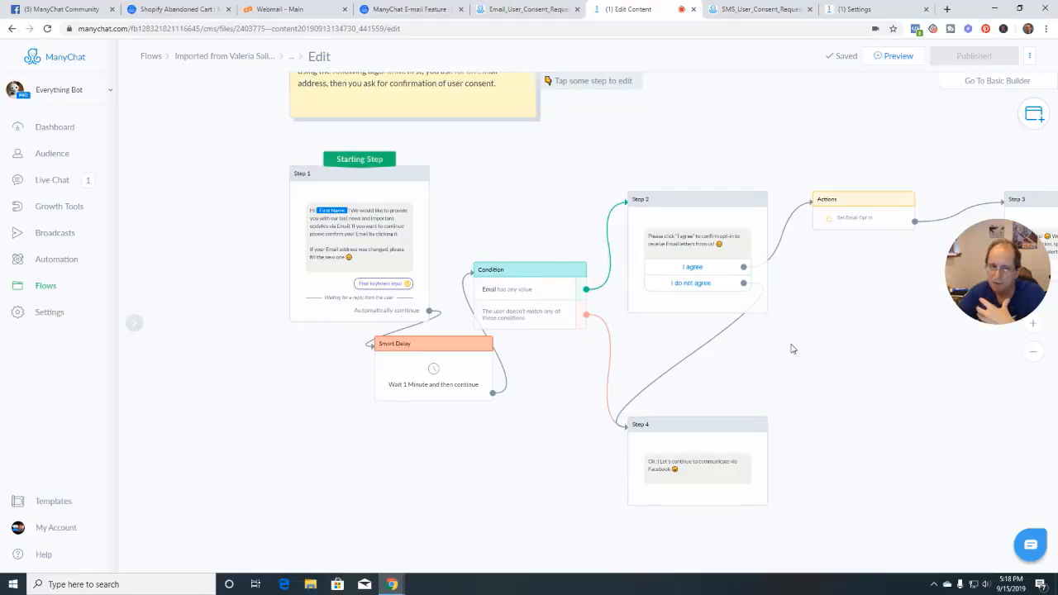
{"action": "scroll", "coordinate": [791, 349], "scroll_direction": "up", "scroll_amount": 2}
{"action": "left_click_drag", "start_coordinate": [427, 206], "coordinate": [510, 230]}
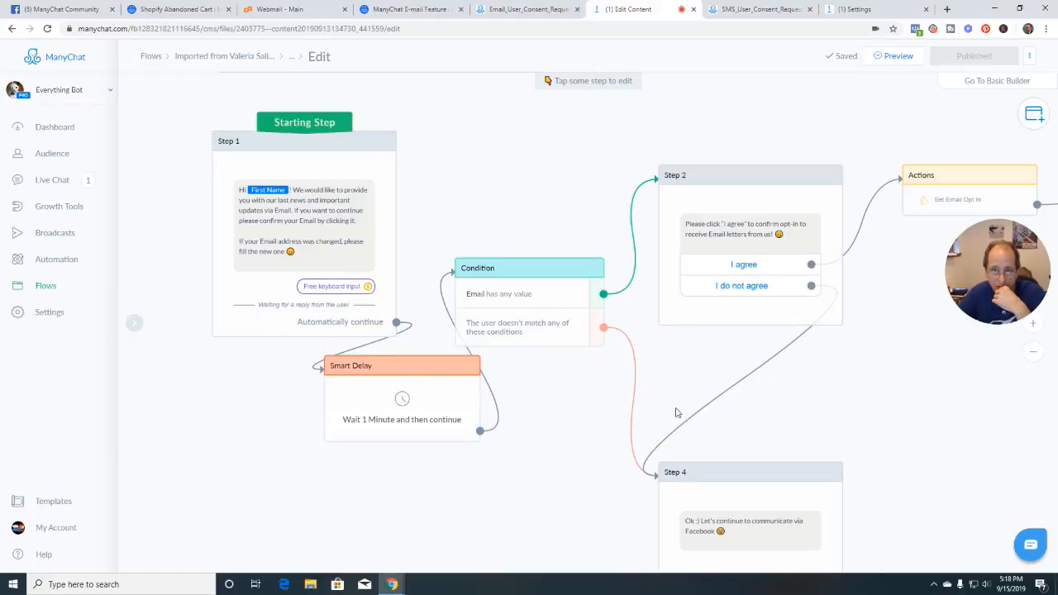
{"action": "left_click", "coordinate": [317, 234]}
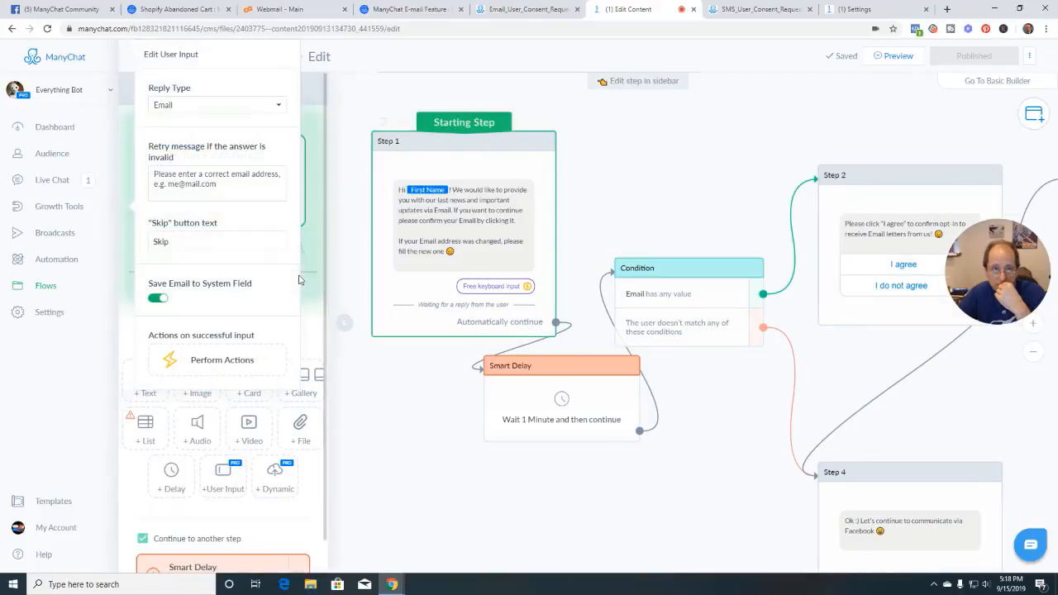
{"action": "left_click", "coordinate": [318, 321]}
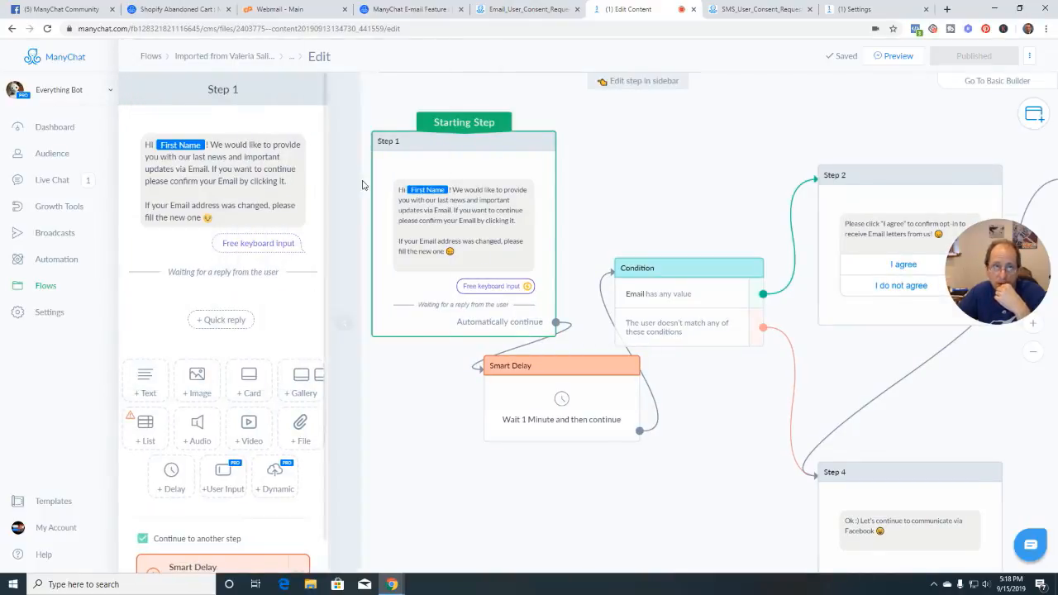
{"action": "left_click", "coordinate": [527, 11]}
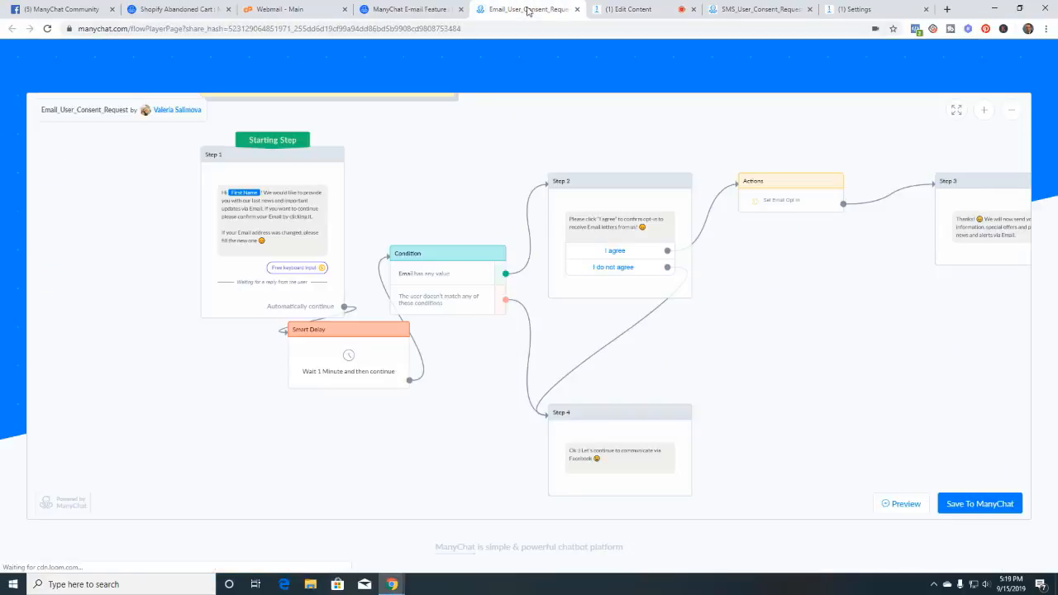
{"action": "left_click", "coordinate": [421, 10]}
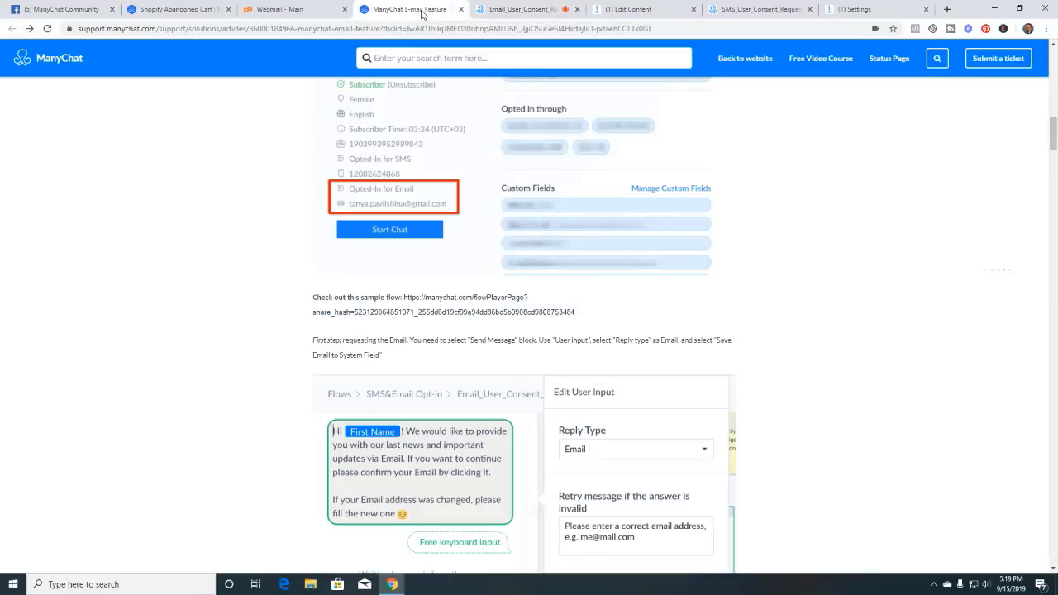
{"action": "scroll", "coordinate": [278, 348], "scroll_direction": "up", "scroll_amount": 3}
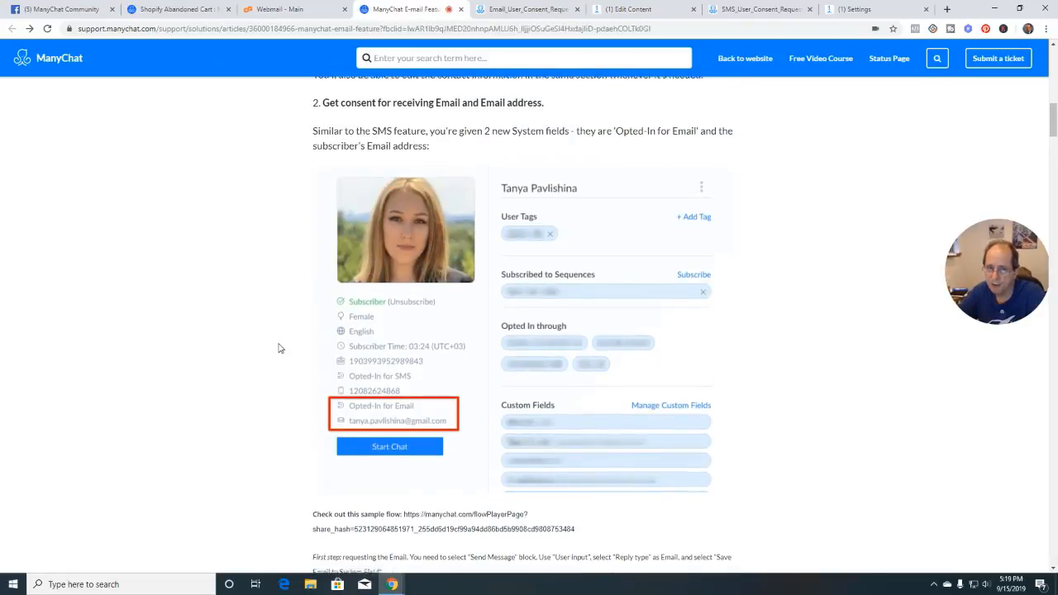
{"action": "scroll", "coordinate": [278, 348], "scroll_direction": "down", "scroll_amount": 4}
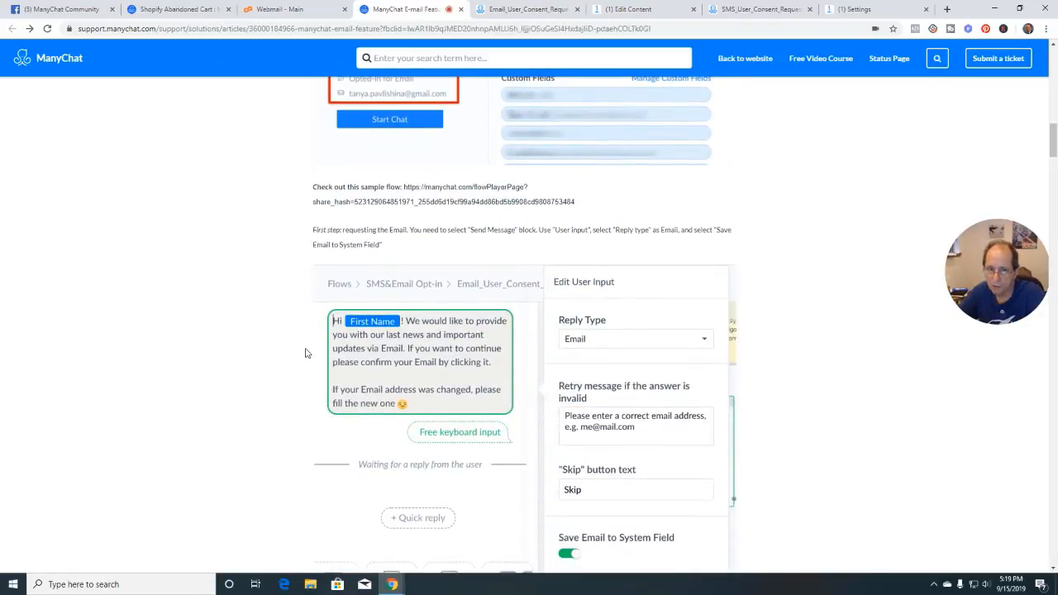
{"action": "scroll", "coordinate": [293, 397], "scroll_direction": "down", "scroll_amount": 2}
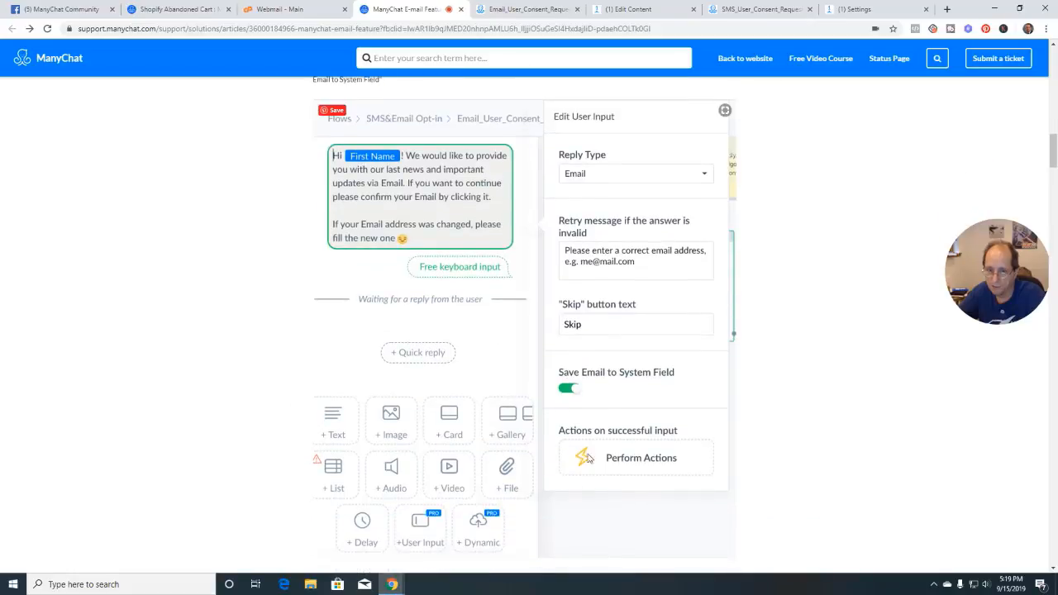
{"action": "scroll", "coordinate": [316, 466], "scroll_direction": "down", "scroll_amount": 4}
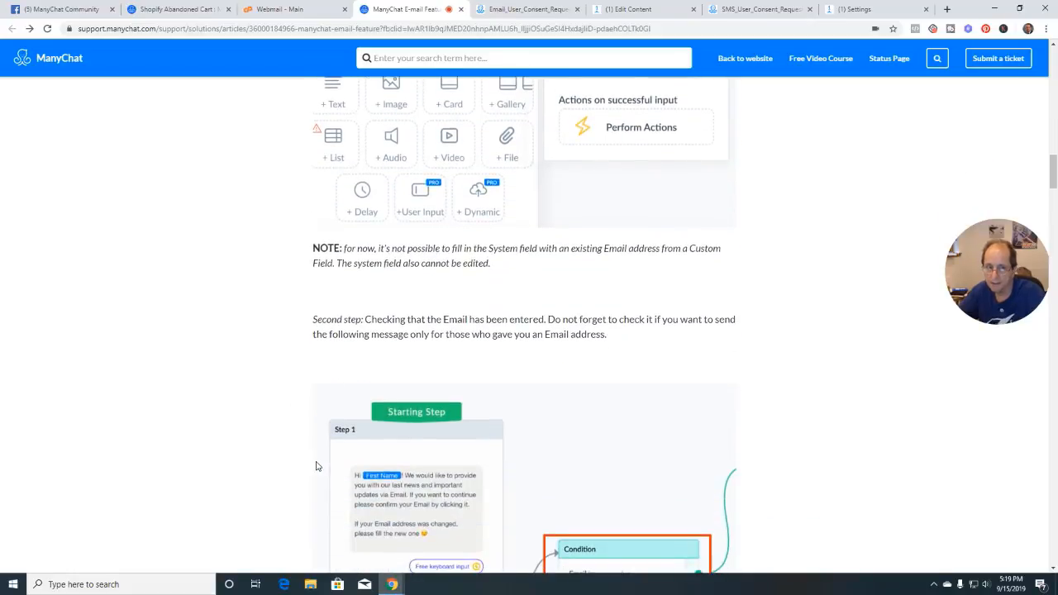
{"action": "scroll", "coordinate": [316, 466], "scroll_direction": "down", "scroll_amount": 1}
{"action": "scroll", "coordinate": [315, 466], "scroll_direction": "down", "scroll_amount": 2}
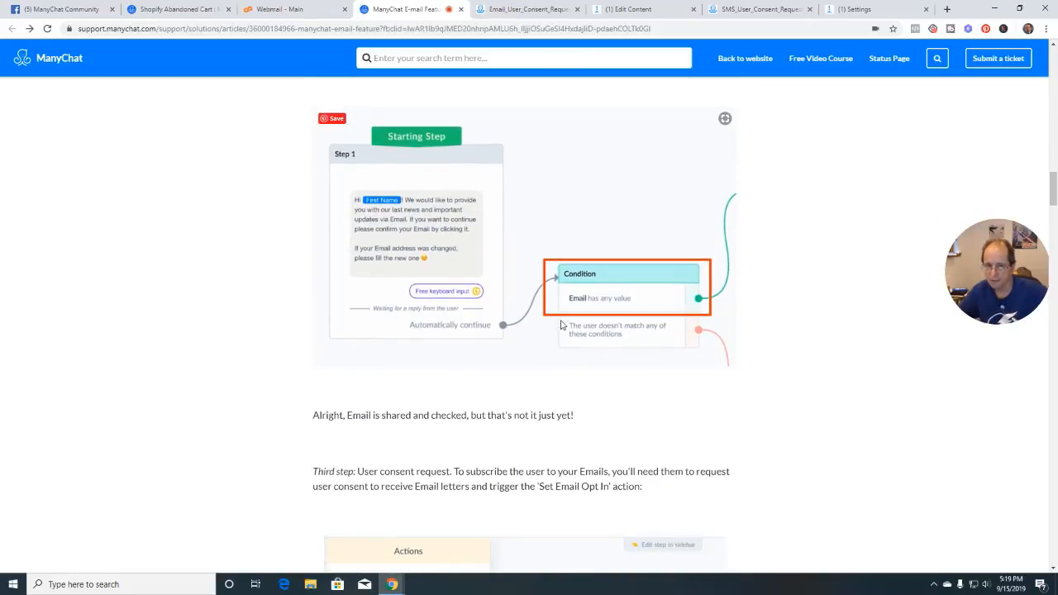
{"action": "scroll", "coordinate": [514, 380], "scroll_direction": "down", "scroll_amount": 2}
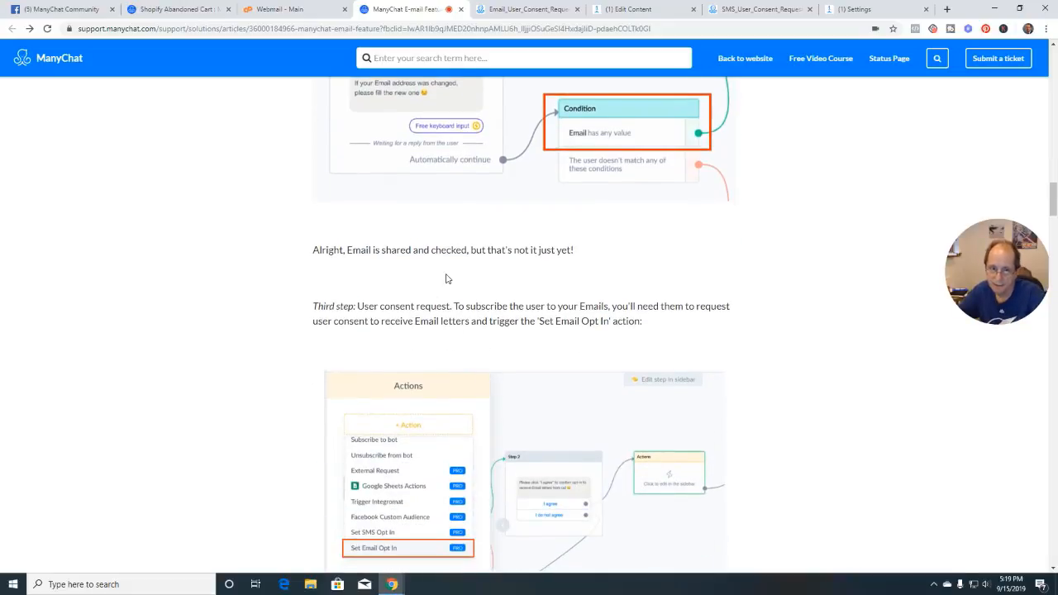
{"action": "scroll", "coordinate": [483, 309], "scroll_direction": "down", "scroll_amount": 1}
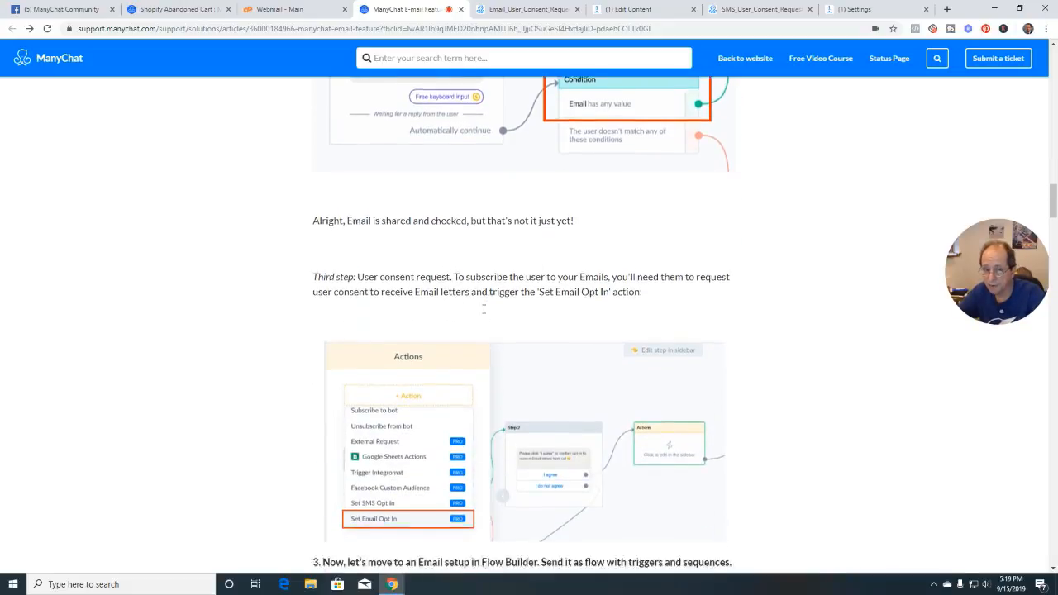
{"action": "scroll", "coordinate": [484, 309], "scroll_direction": "down", "scroll_amount": 2}
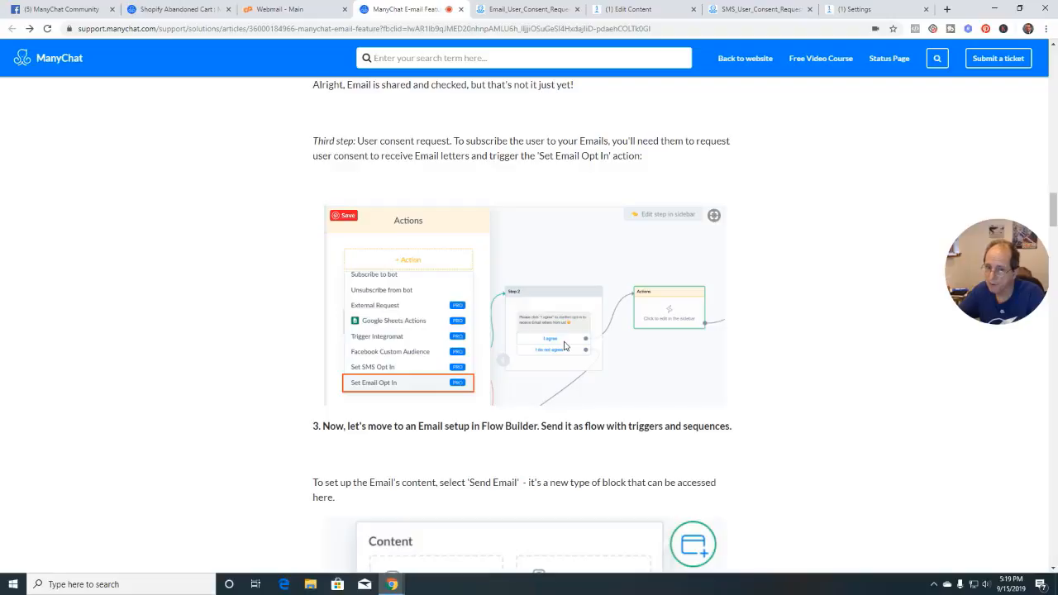
{"action": "scroll", "coordinate": [565, 345], "scroll_direction": "down", "scroll_amount": 2}
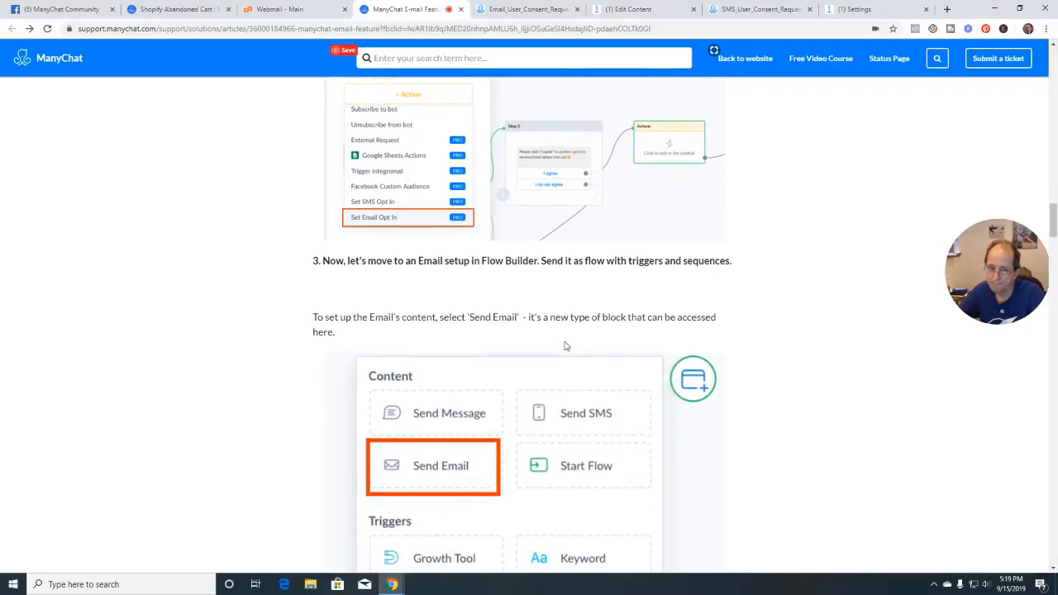
{"action": "scroll", "coordinate": [565, 345], "scroll_direction": "up", "scroll_amount": 3}
{"action": "scroll", "coordinate": [565, 345], "scroll_direction": "down", "scroll_amount": 4}
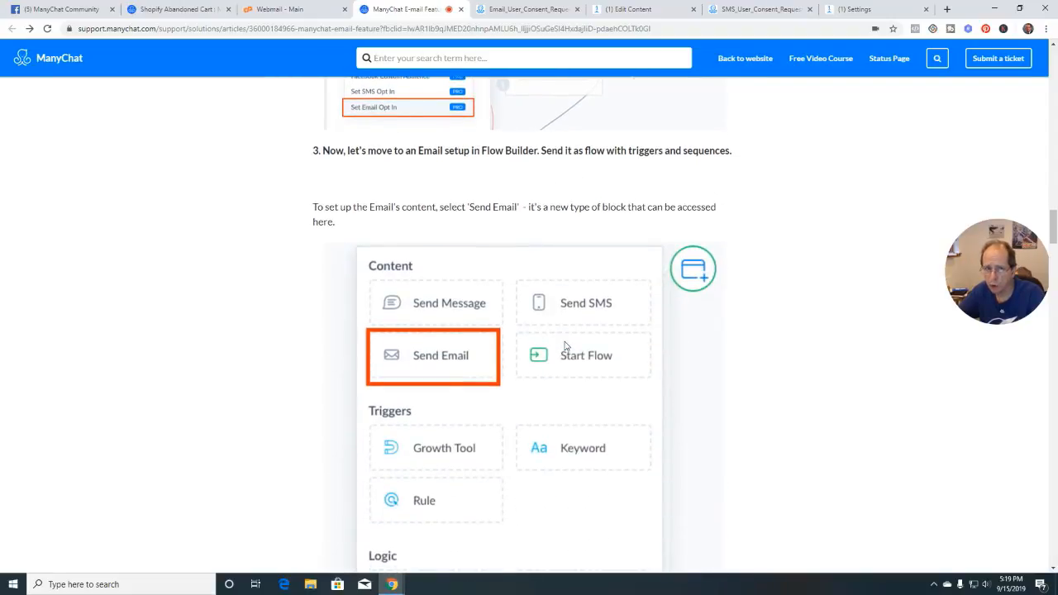
{"action": "scroll", "coordinate": [565, 345], "scroll_direction": "up", "scroll_amount": 7}
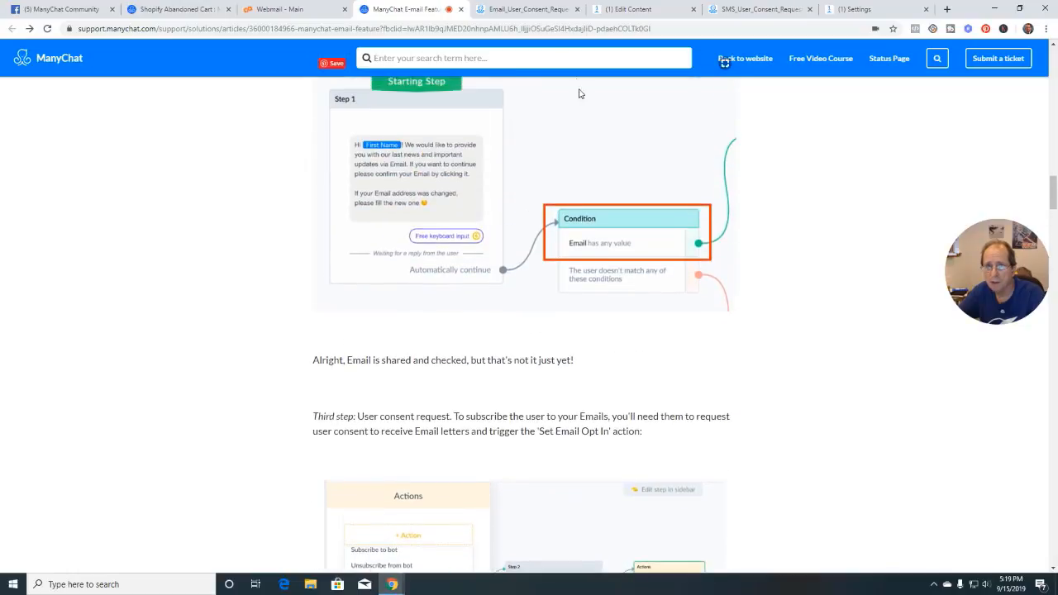
{"action": "left_click", "coordinate": [532, 14]}
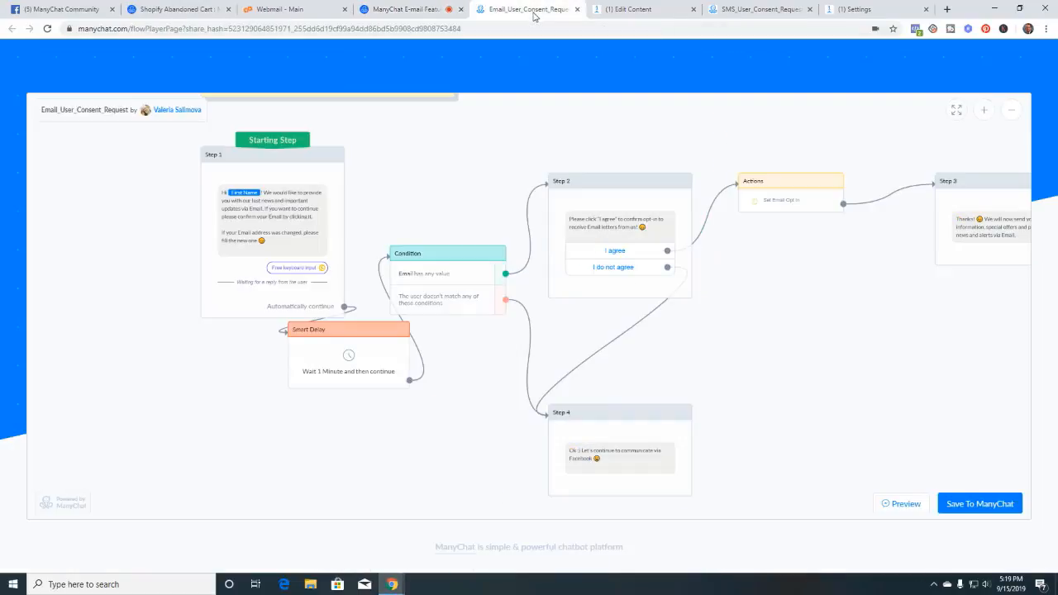
Return to the saved flow and open Step 1's Email user input settings
{"action": "left_click", "coordinate": [633, 9]}
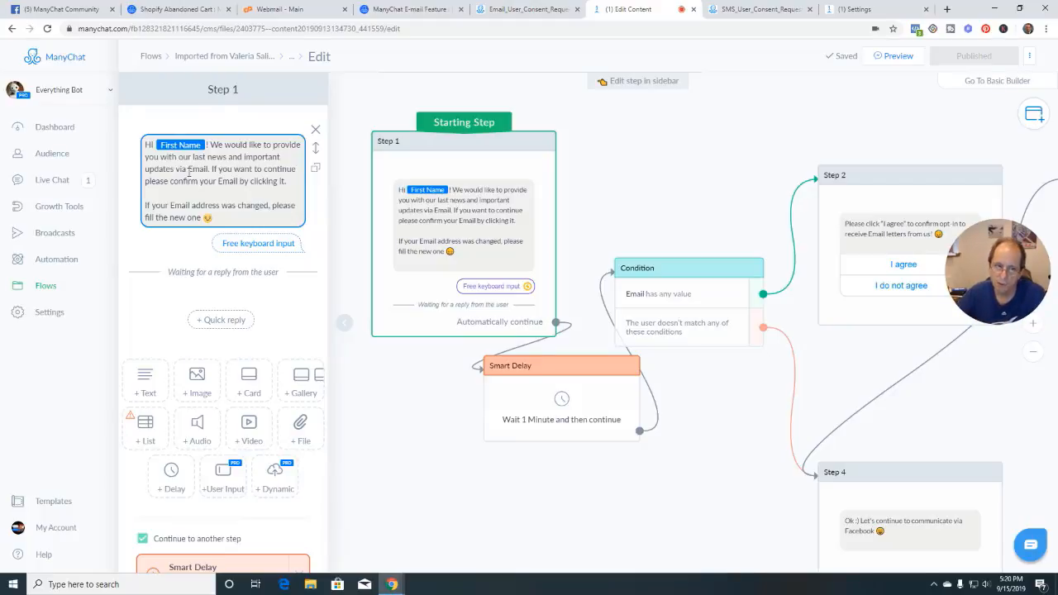
{"action": "left_click", "coordinate": [215, 192]}
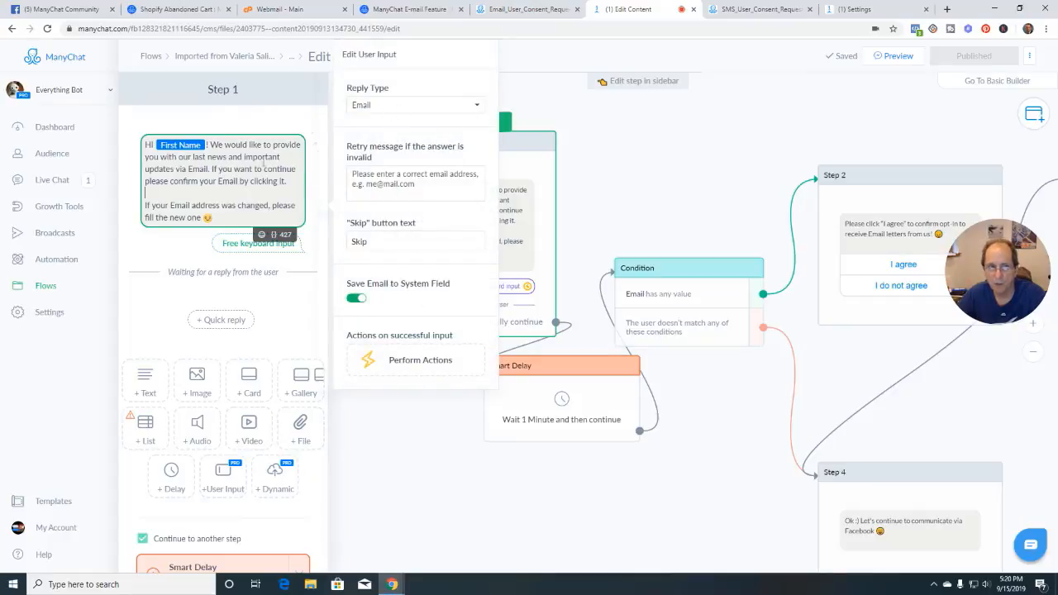
Keep reply type Email and system-field saving on after browsing custom fields, then close Step 1
{"action": "left_click", "coordinate": [391, 108]}
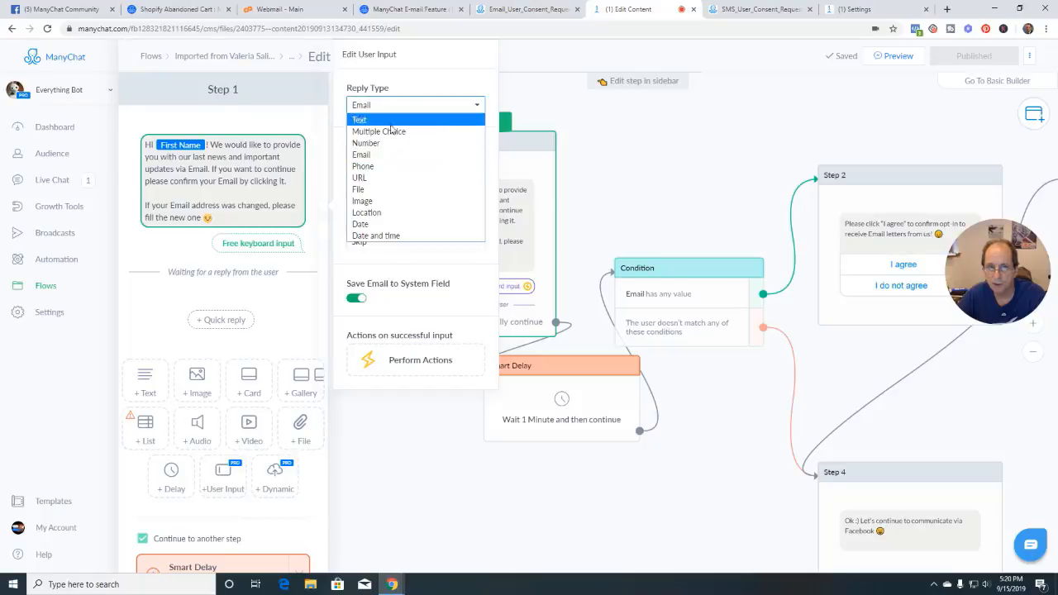
{"action": "left_click", "coordinate": [391, 156]}
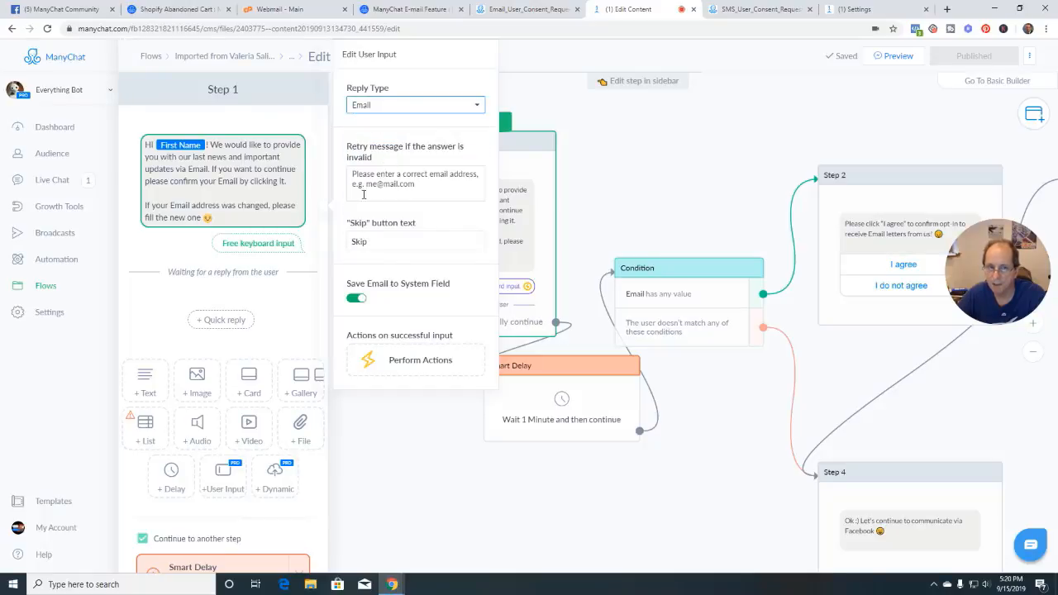
{"action": "left_click", "coordinate": [375, 240]}
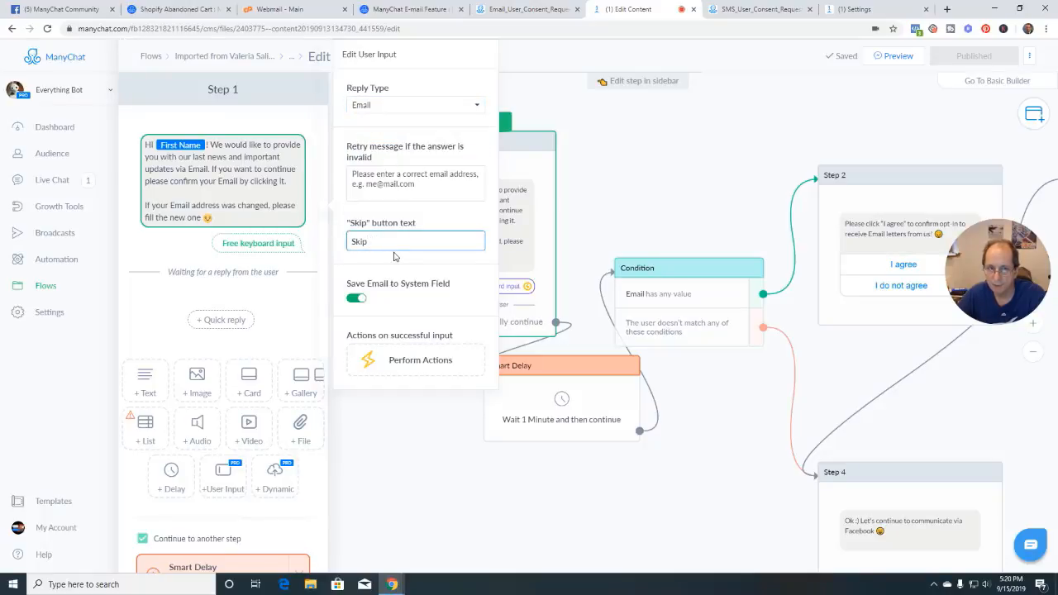
{"action": "left_click", "coordinate": [352, 301]}
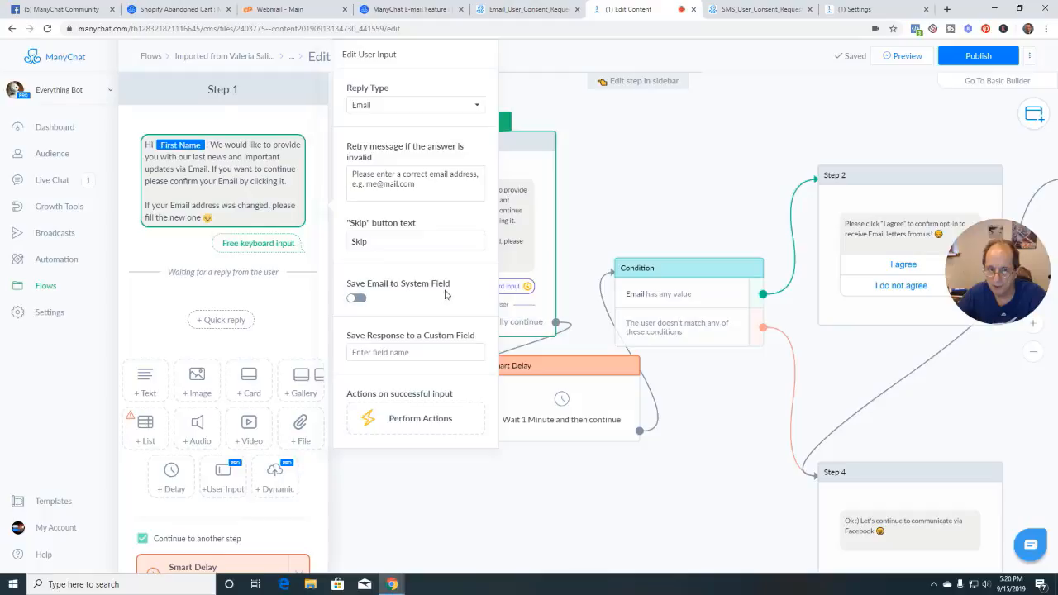
{"action": "left_click", "coordinate": [357, 301]}
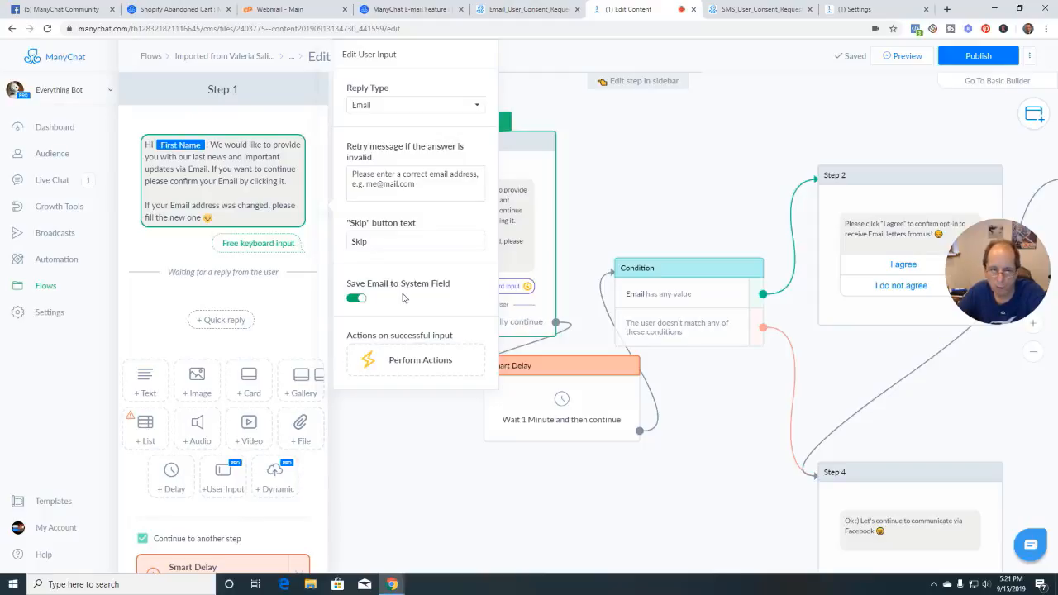
{"action": "left_click", "coordinate": [355, 298]}
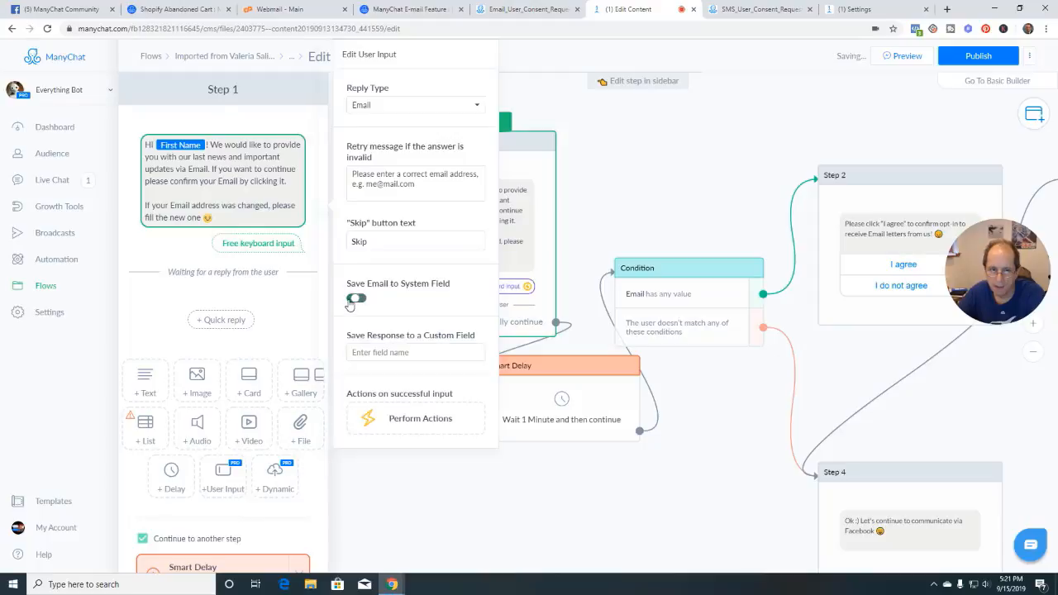
{"action": "left_click", "coordinate": [392, 353]}
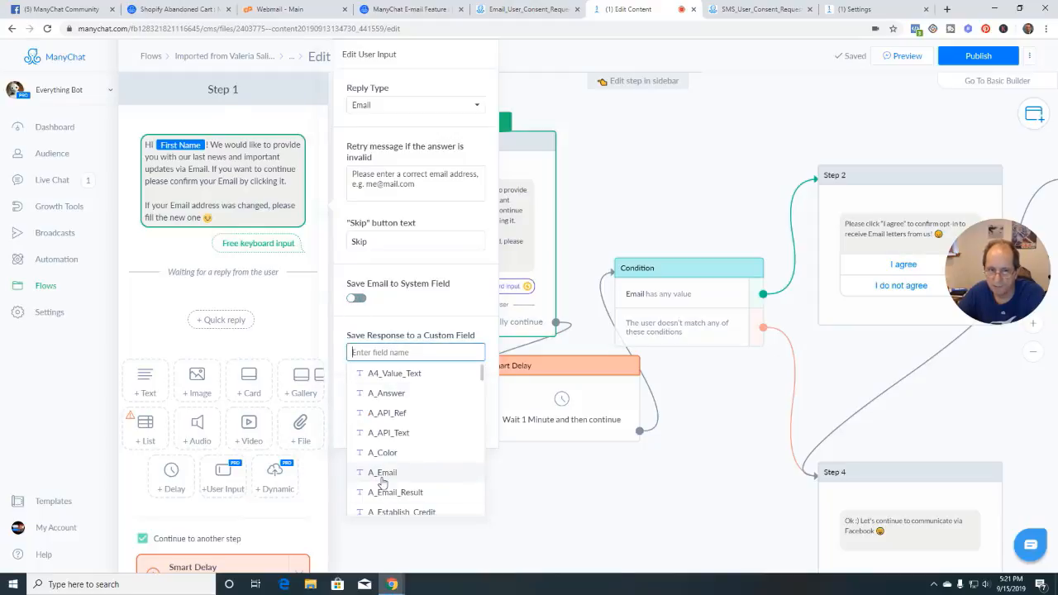
{"action": "left_click", "coordinate": [360, 299]}
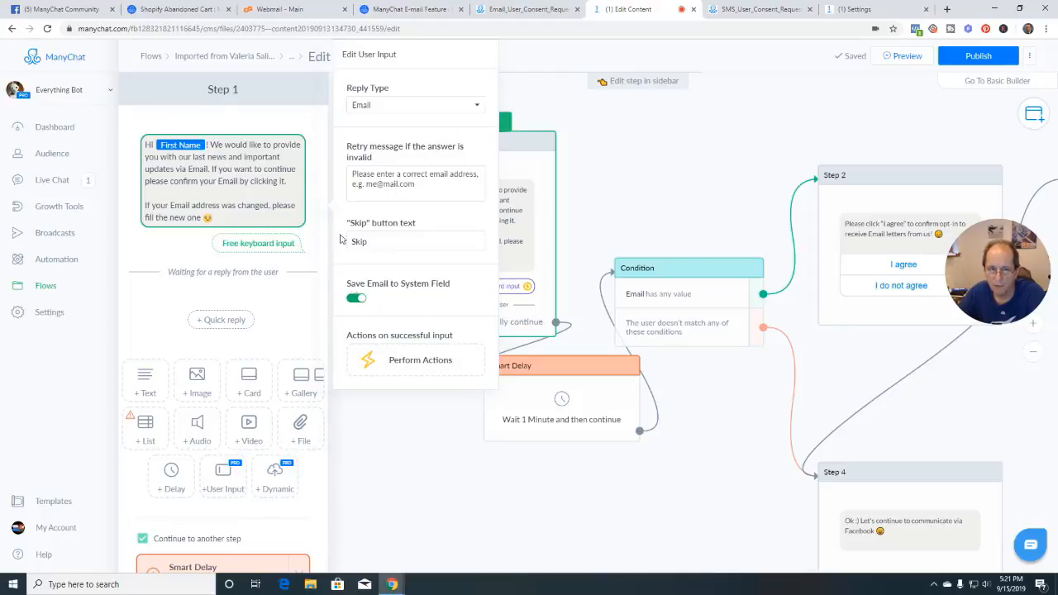
{"action": "left_click", "coordinate": [400, 425]}
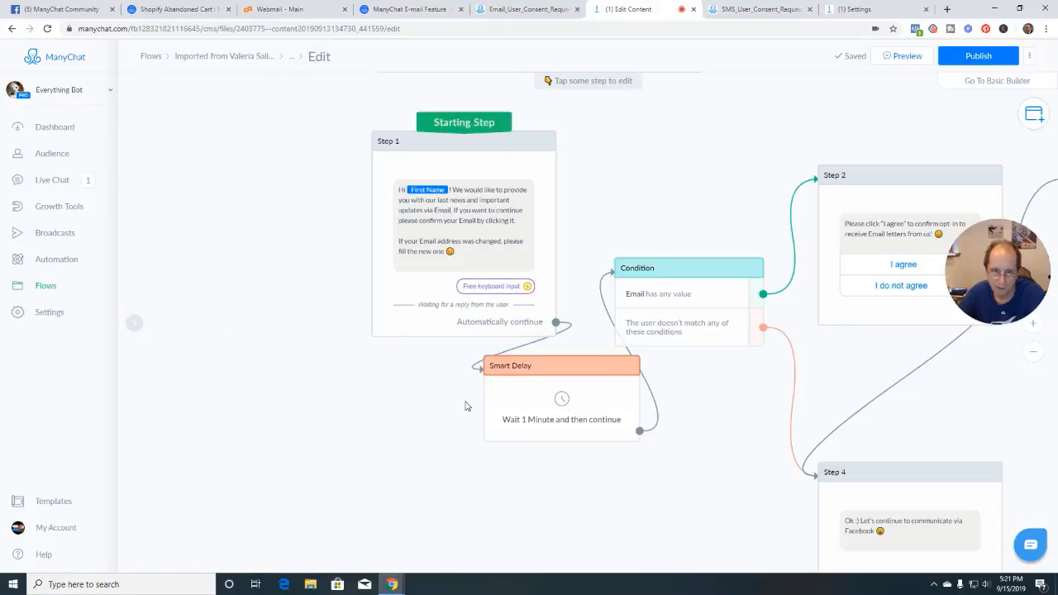
Delete the Smart Delay step and drag Step 1's connector out to add a new step
{"action": "mouse_move", "coordinate": [564, 378]}
{"action": "left_click", "coordinate": [516, 347]}
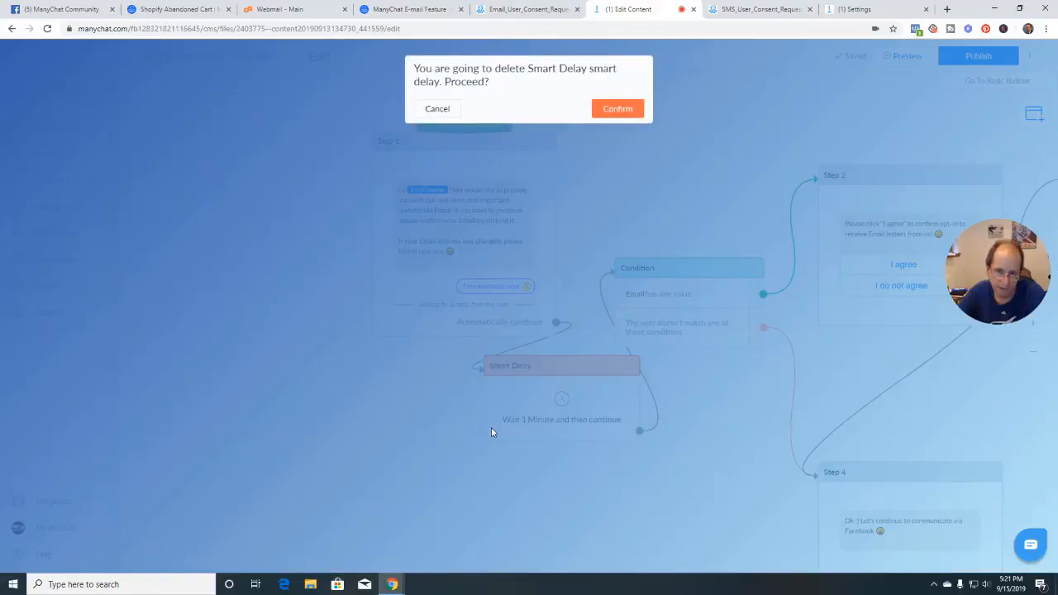
{"action": "left_click", "coordinate": [444, 109]}
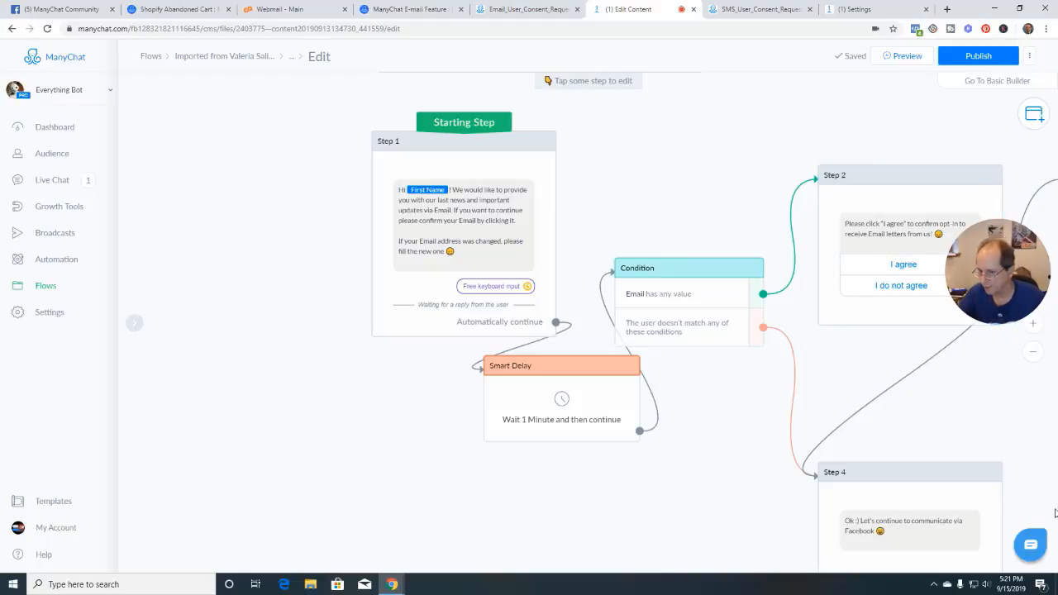
{"action": "left_click_drag", "start_coordinate": [757, 413], "coordinate": [501, 404]}
{"action": "left_click_drag", "start_coordinate": [907, 370], "coordinate": [1025, 400]}
{"action": "left_click_drag", "start_coordinate": [614, 418], "coordinate": [631, 375]}
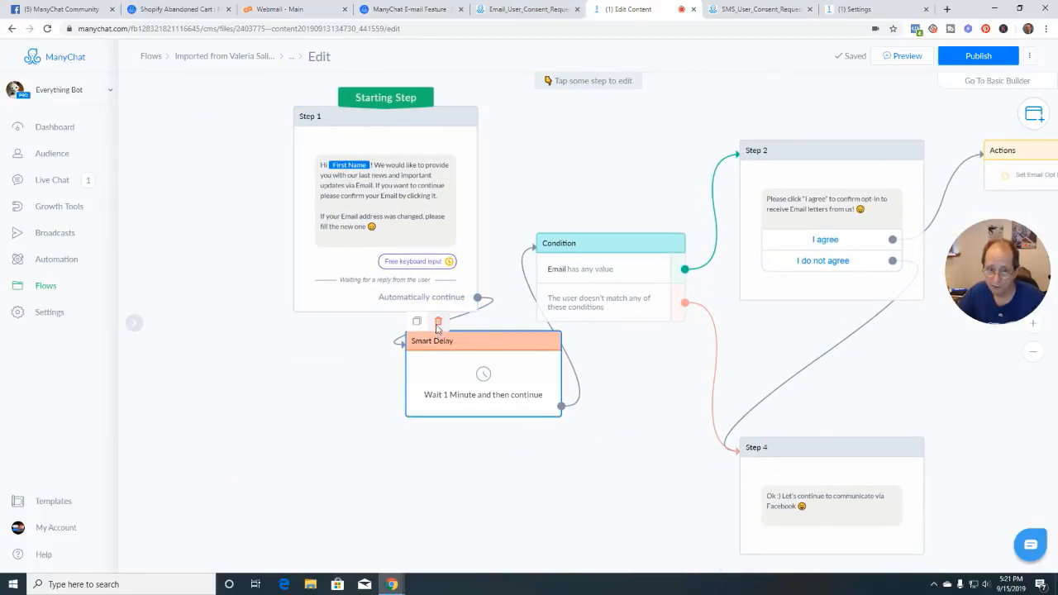
{"action": "left_click", "coordinate": [437, 322]}
{"action": "left_click", "coordinate": [597, 108]}
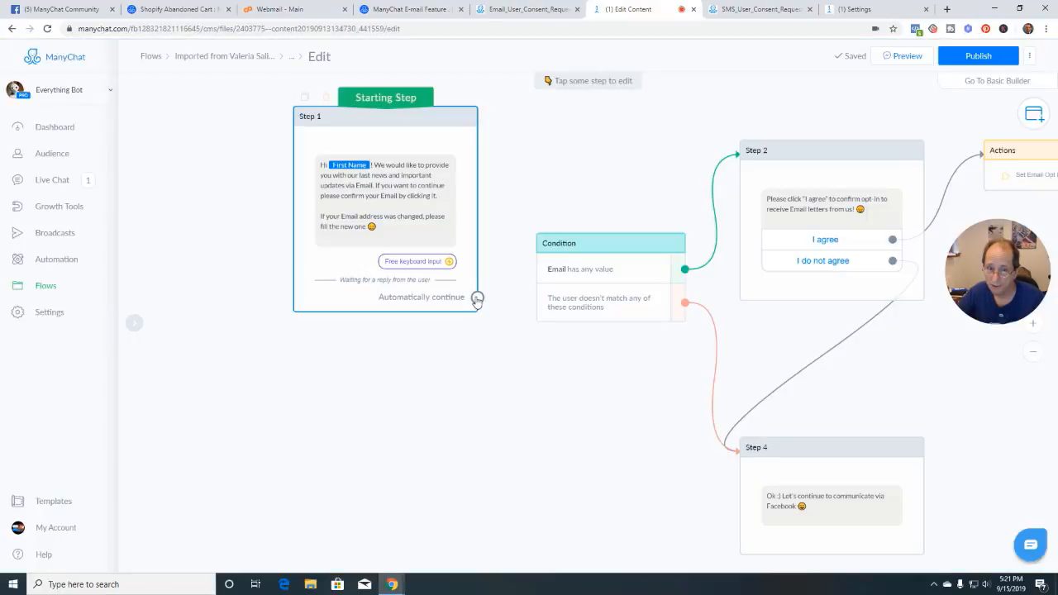
{"action": "left_click_drag", "start_coordinate": [501, 330], "coordinate": [471, 366]}
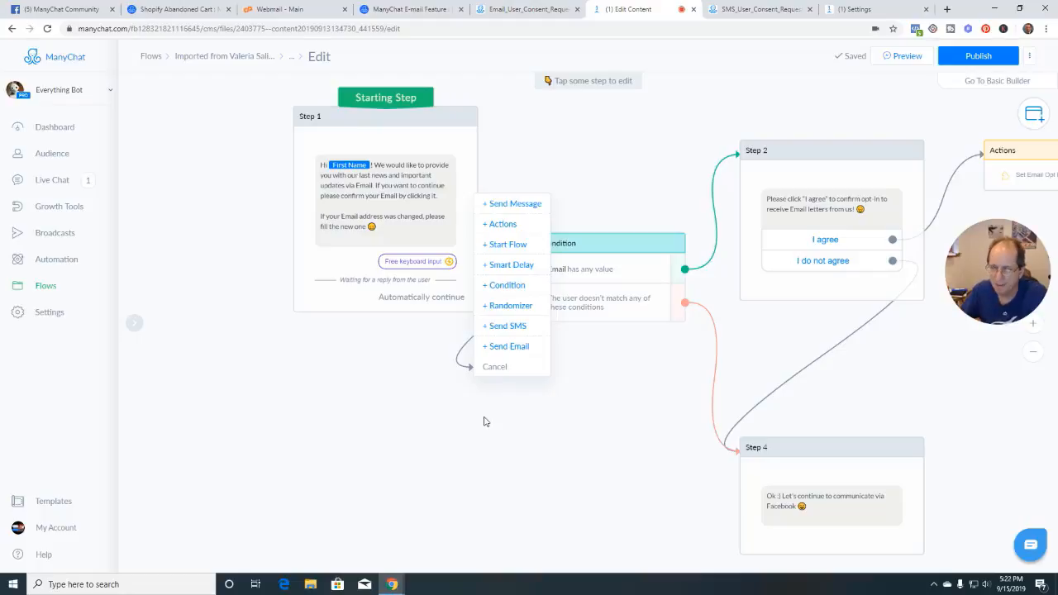
Add a Send Message step after Step 1 with a 5-second delay at the top and typing indicator off
{"action": "left_click", "coordinate": [516, 204]}
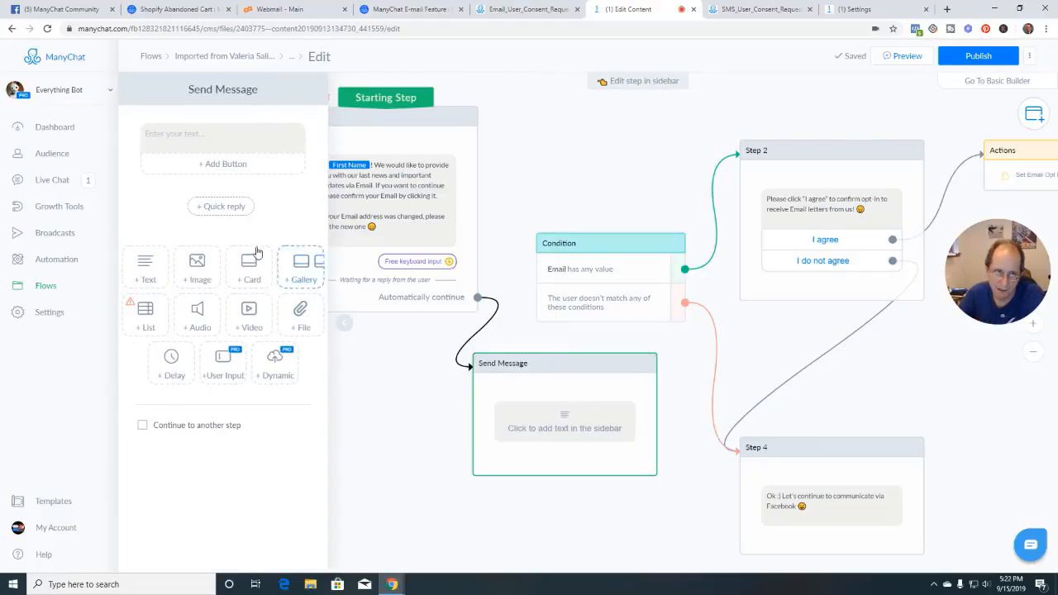
{"action": "left_click", "coordinate": [171, 363]}
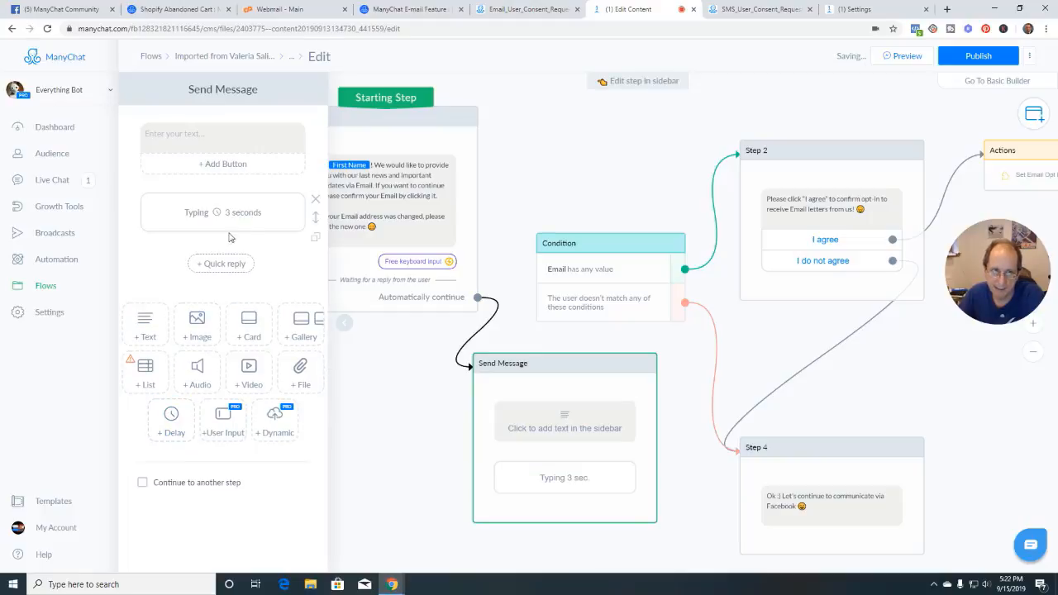
{"action": "left_click_drag", "start_coordinate": [315, 217], "coordinate": [307, 145]}
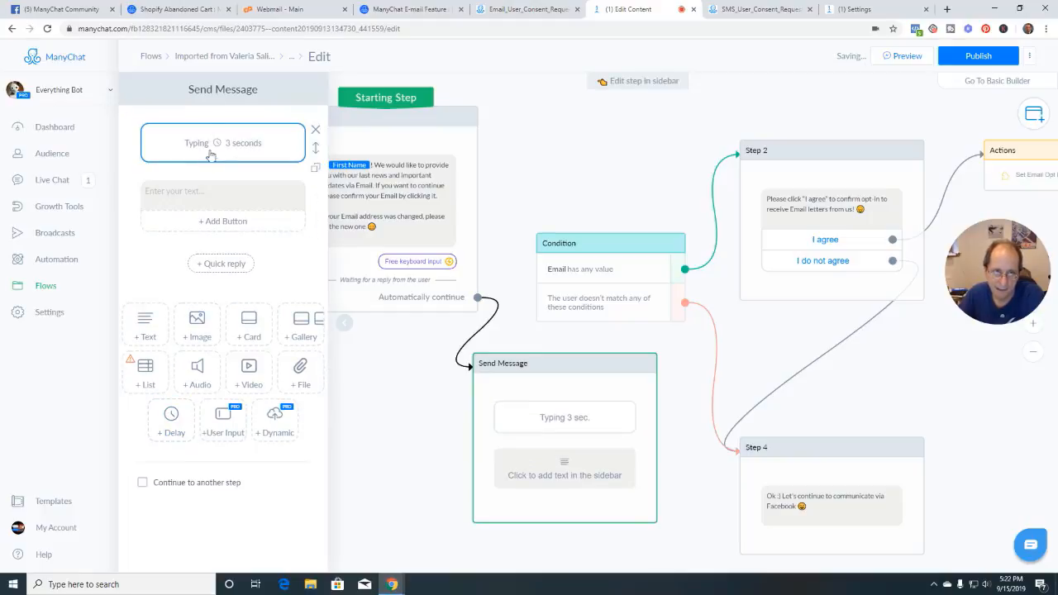
{"action": "left_click", "coordinate": [274, 148]}
{"action": "left_click", "coordinate": [334, 189]}
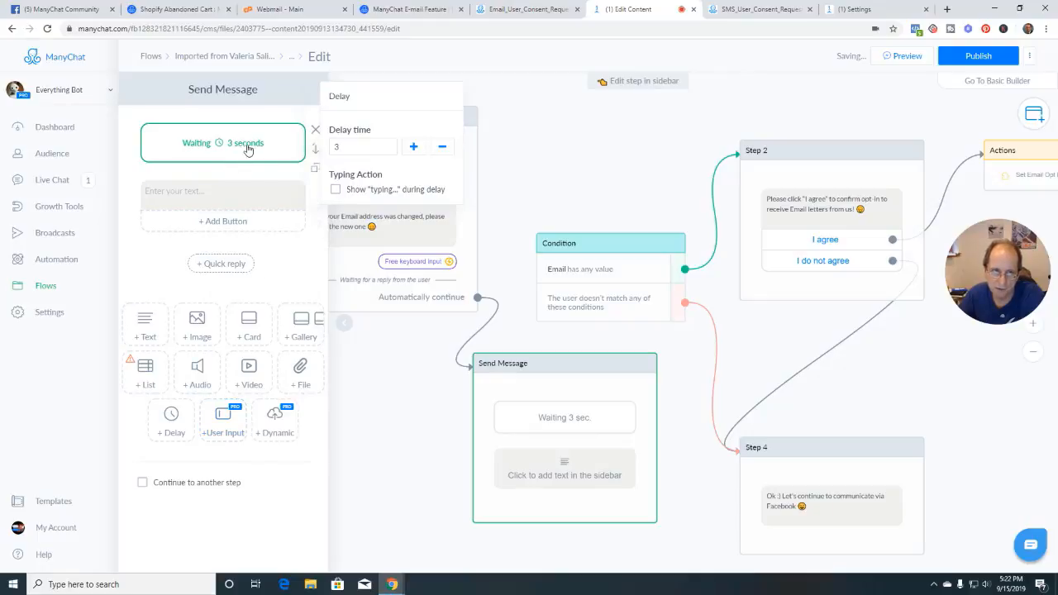
{"action": "left_click", "coordinate": [413, 147]}
{"action": "left_click", "coordinate": [413, 147]}
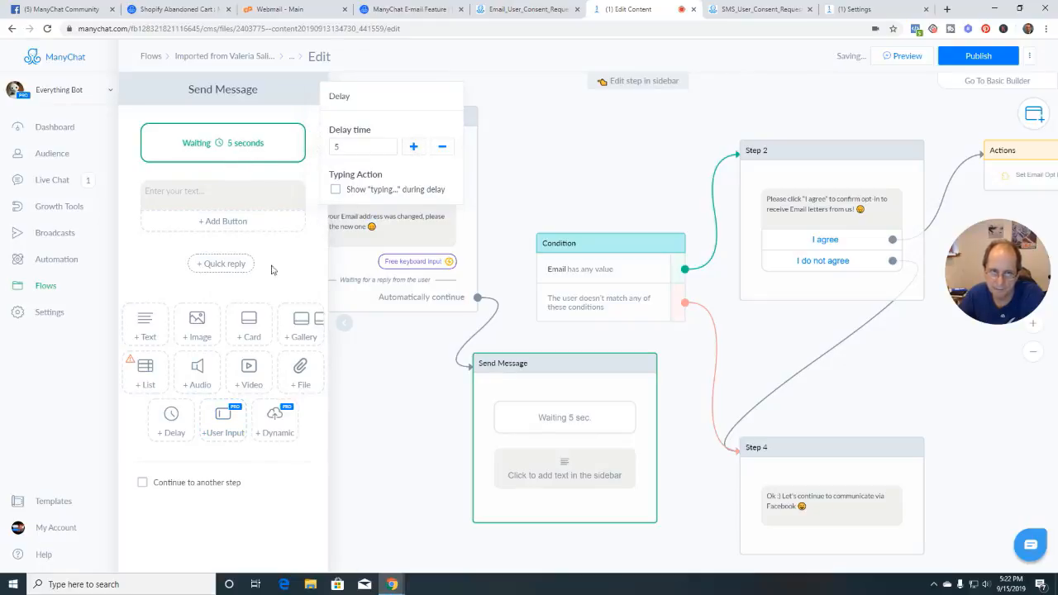
Leave the message text empty and have the Send Message step continue to the Condition
{"action": "left_click", "coordinate": [211, 194]}
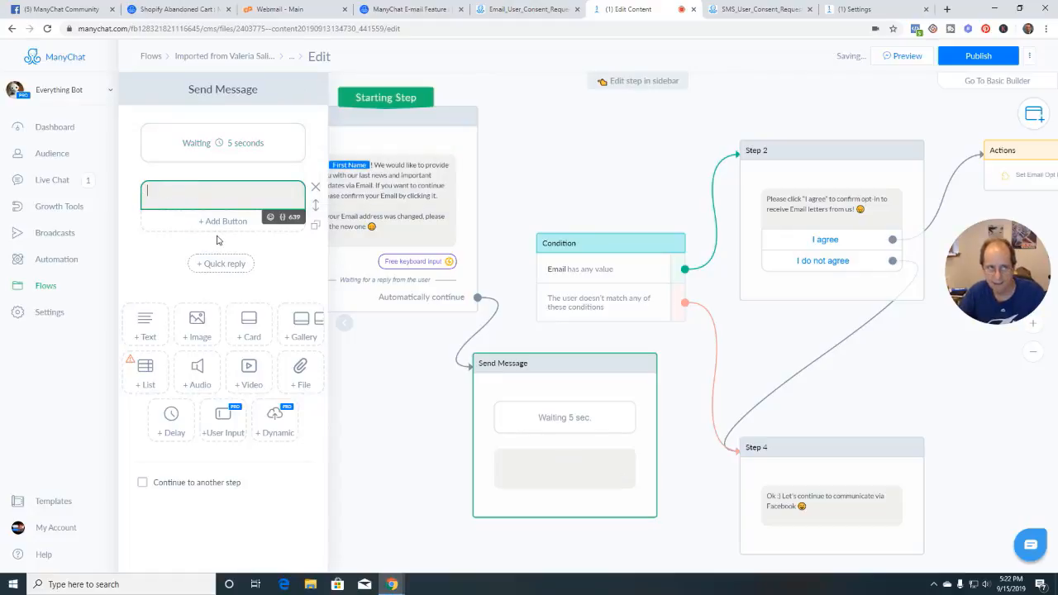
{"action": "left_click", "coordinate": [155, 261]}
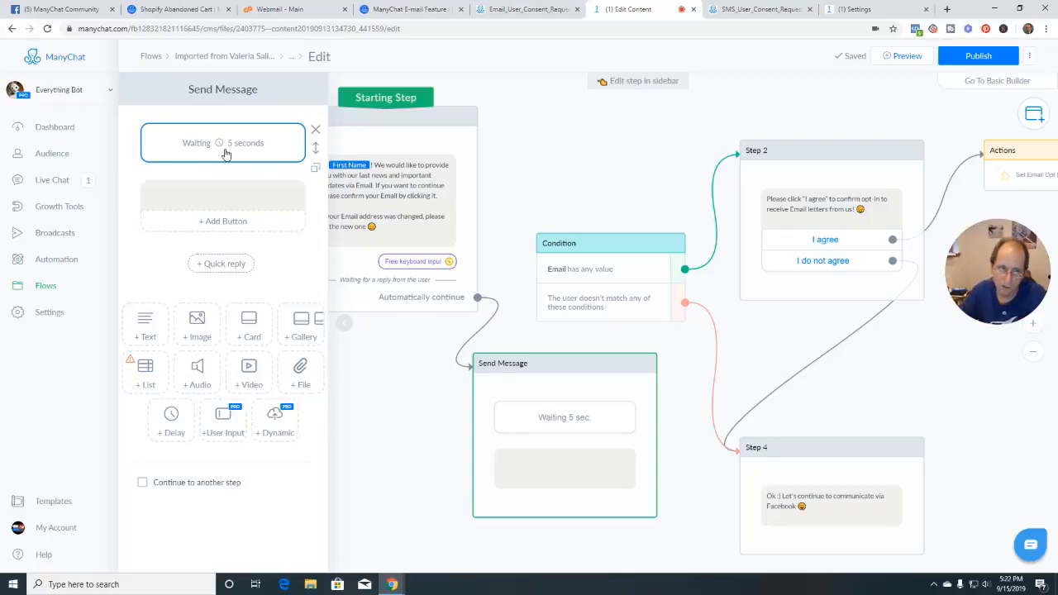
{"action": "left_click", "coordinate": [143, 484]}
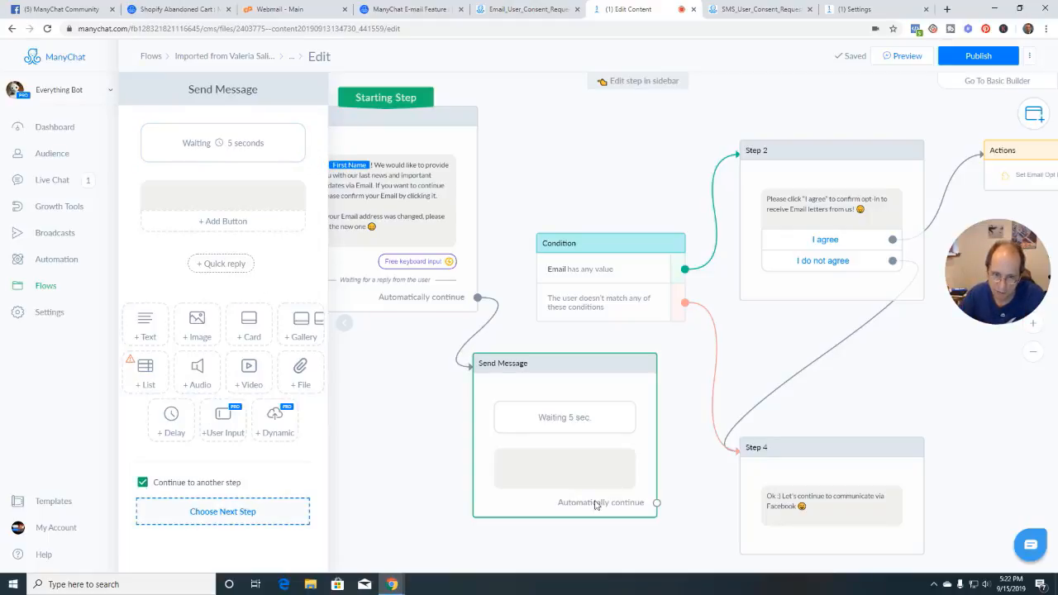
{"action": "left_click_drag", "start_coordinate": [656, 502], "coordinate": [596, 246]}
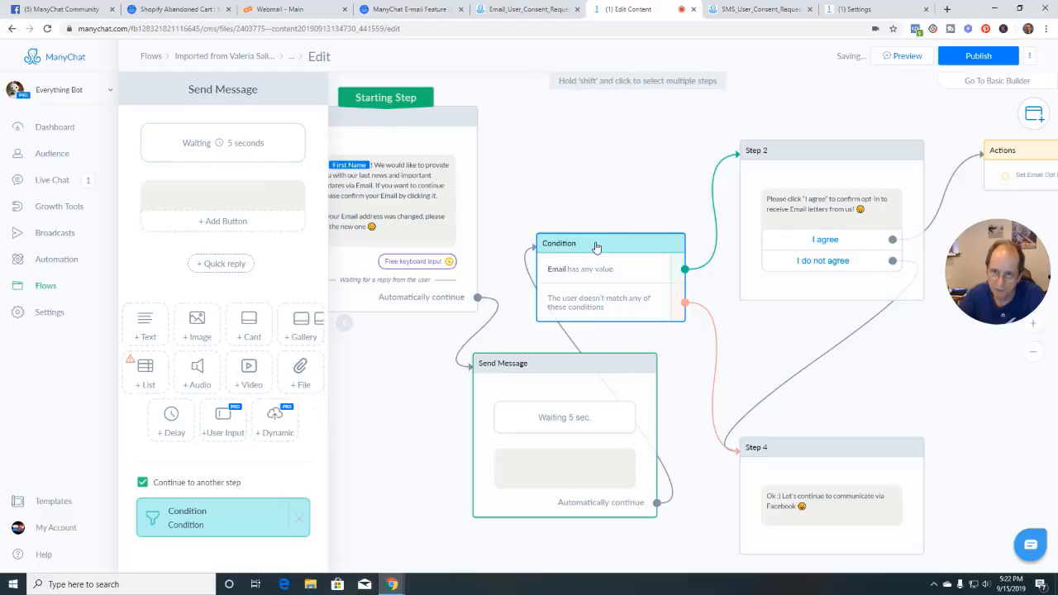
{"action": "left_click_drag", "start_coordinate": [1001, 277], "coordinate": [988, 334]}
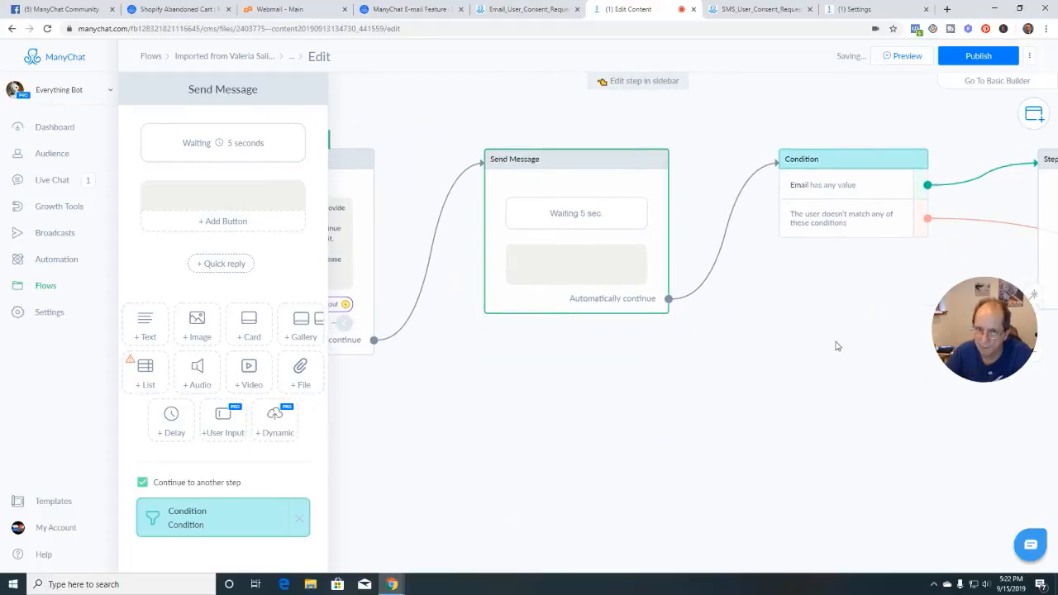
{"action": "scroll", "coordinate": [835, 345], "scroll_direction": "down", "scroll_amount": 3}
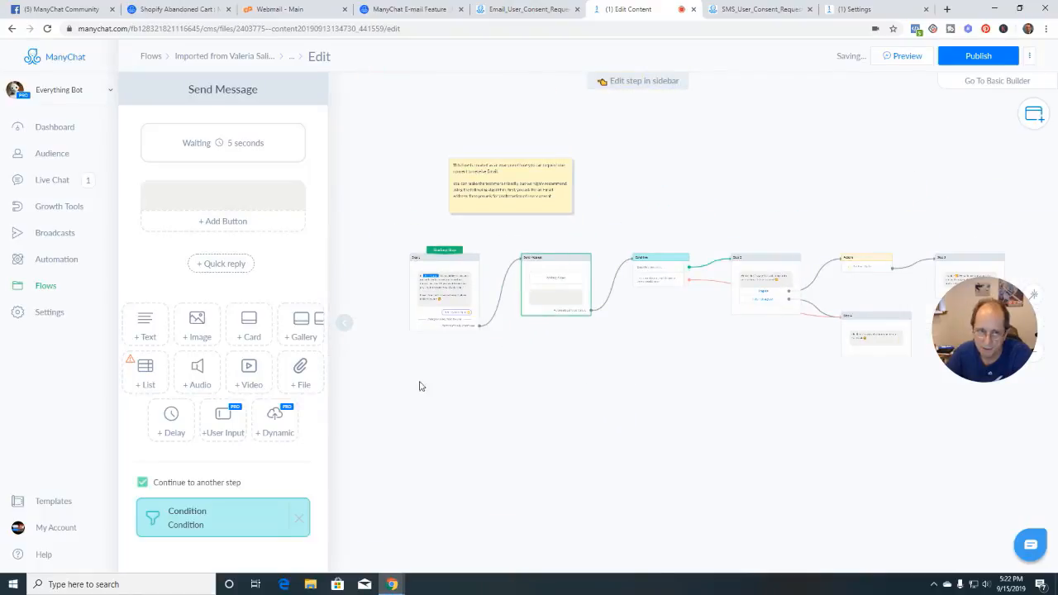
{"action": "left_click", "coordinate": [344, 322]}
{"action": "left_click_drag", "start_coordinate": [625, 378], "coordinate": [722, 472]}
{"action": "scroll", "coordinate": [446, 371], "scroll_direction": "up", "scroll_amount": 3}
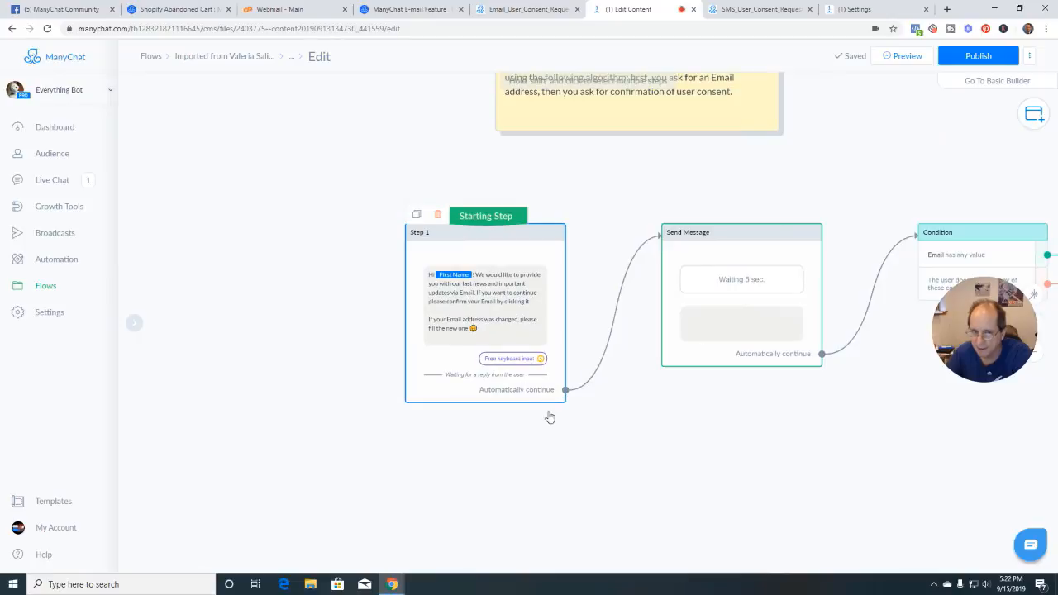
{"action": "scroll", "coordinate": [637, 433], "scroll_direction": "up", "scroll_amount": 1}
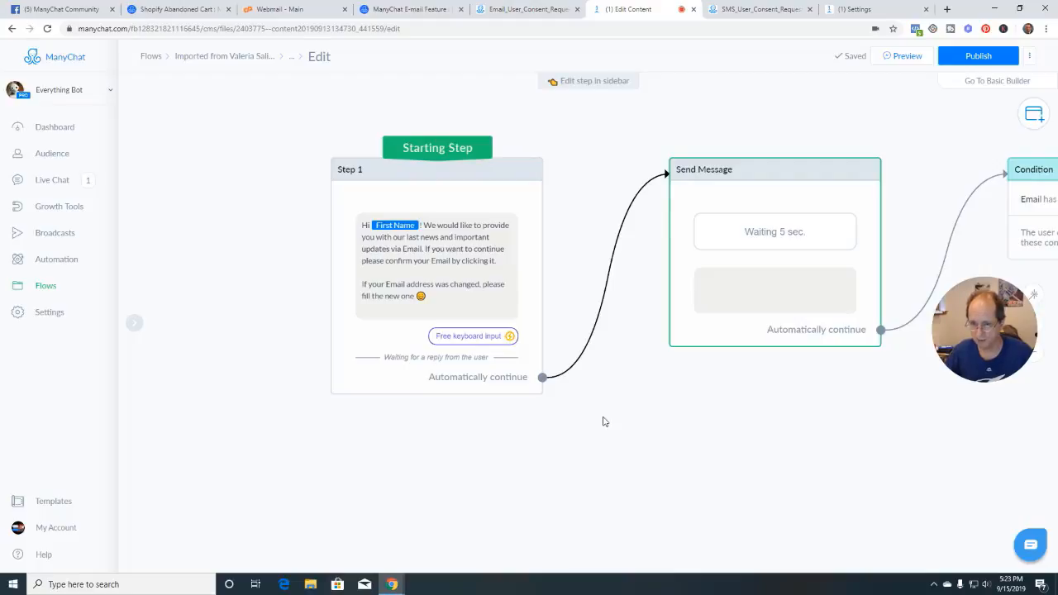
{"action": "scroll", "coordinate": [603, 421], "scroll_direction": "down", "scroll_amount": 4}
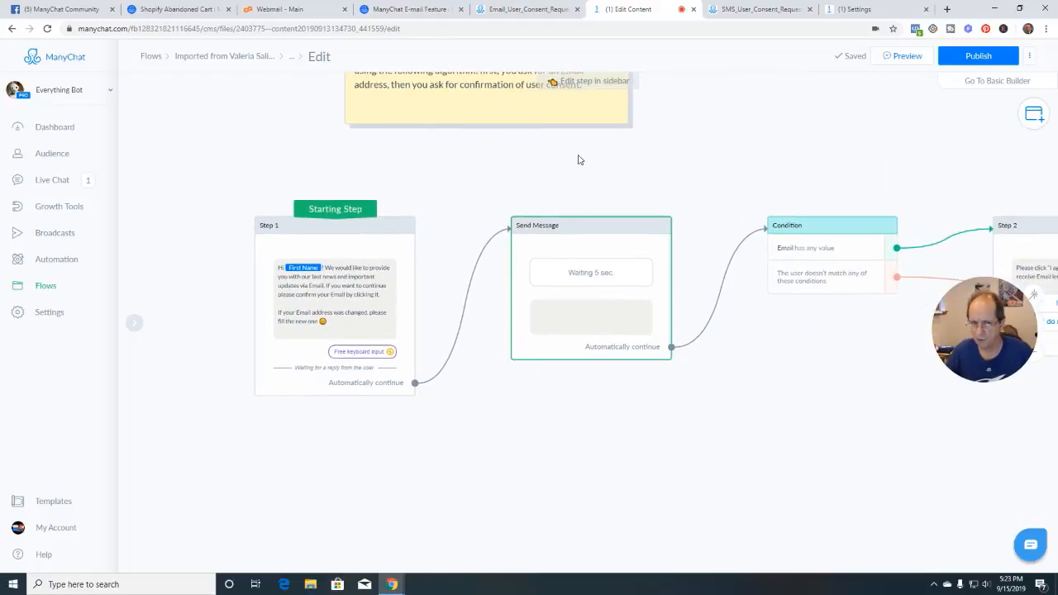
{"action": "scroll", "coordinate": [666, 428], "scroll_direction": "up", "scroll_amount": 3}
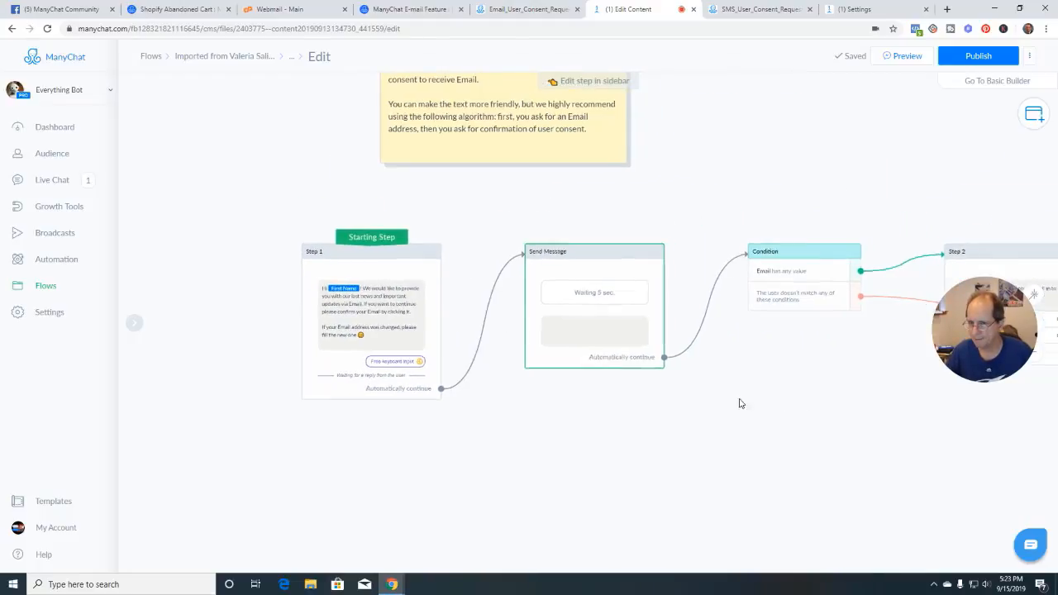
{"action": "left_click_drag", "start_coordinate": [740, 403], "coordinate": [571, 366]}
Browse the Condition's field list, keep Email has any value unchanged, and close the editor
{"action": "left_click", "coordinate": [553, 271]}
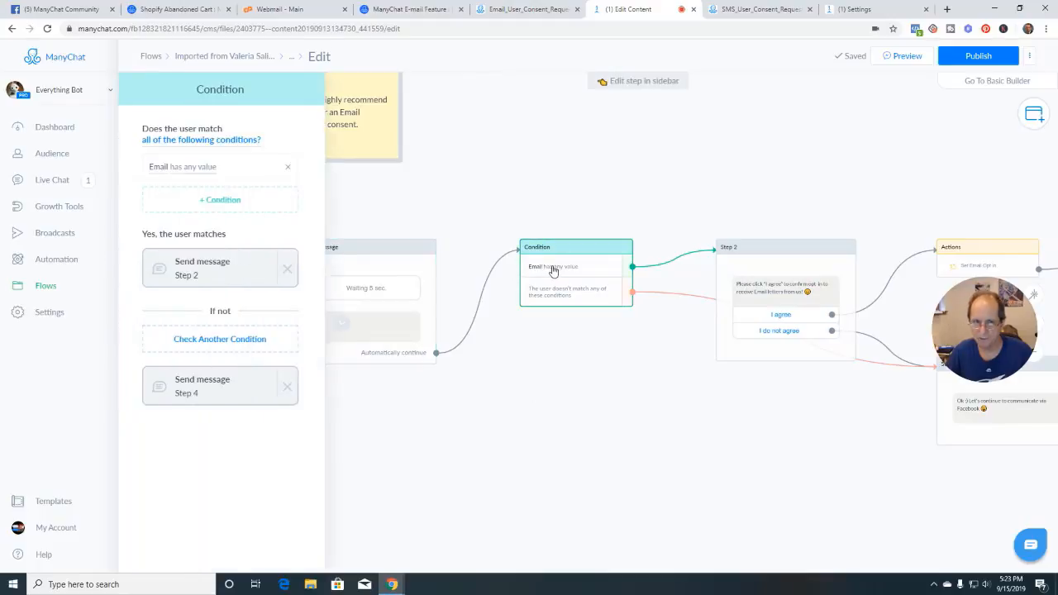
{"action": "left_click", "coordinate": [163, 168]}
{"action": "scroll", "coordinate": [217, 329], "scroll_direction": "down", "scroll_amount": 1}
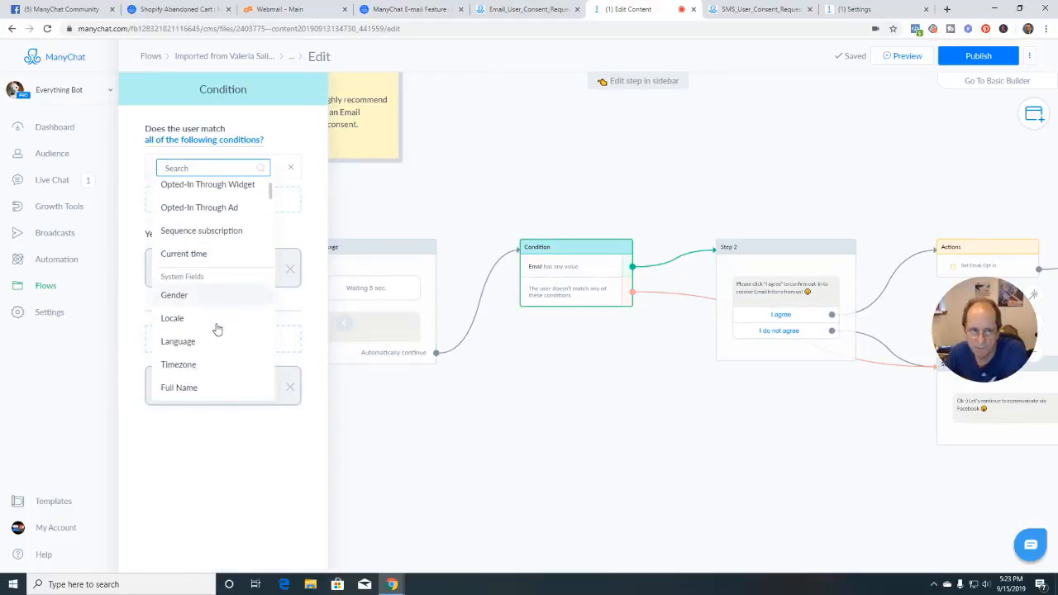
{"action": "scroll", "coordinate": [203, 306], "scroll_direction": "down", "scroll_amount": 3}
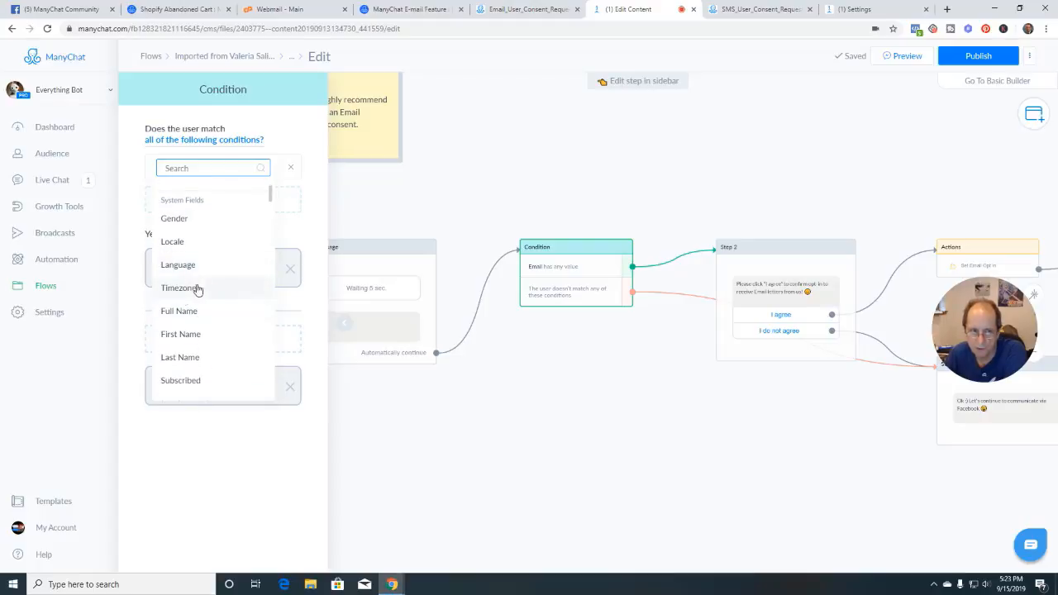
{"action": "scroll", "coordinate": [212, 338], "scroll_direction": "down", "scroll_amount": 1}
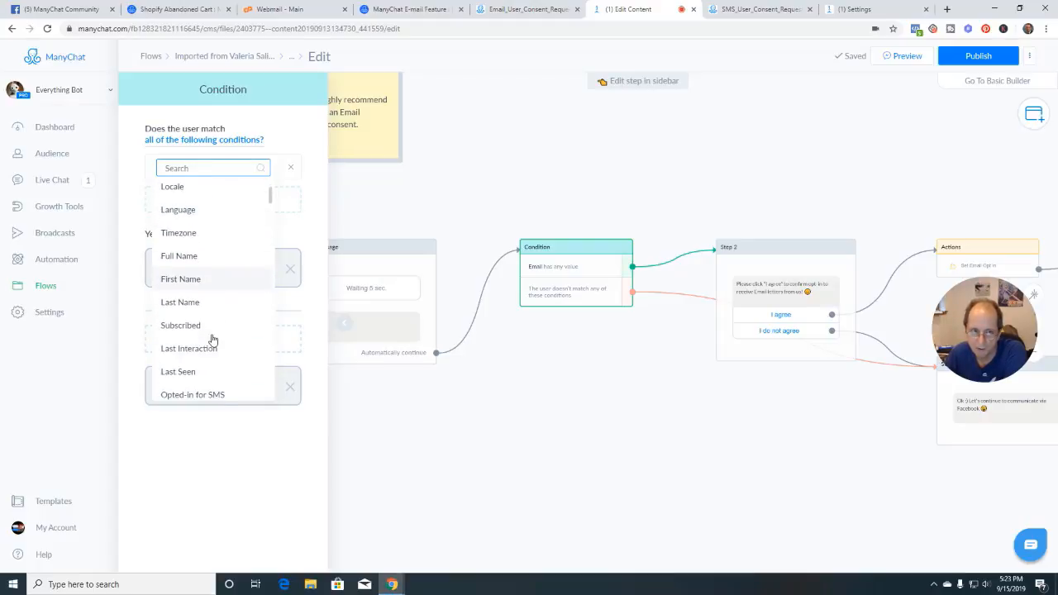
{"action": "scroll", "coordinate": [213, 339], "scroll_direction": "down", "scroll_amount": 1}
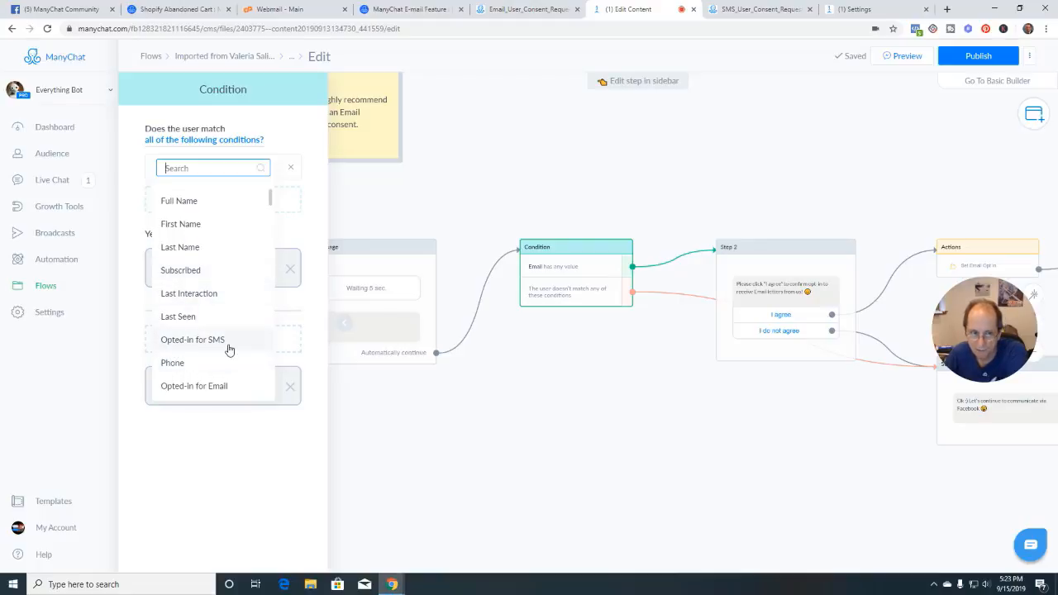
{"action": "scroll", "coordinate": [224, 342], "scroll_direction": "down", "scroll_amount": 2}
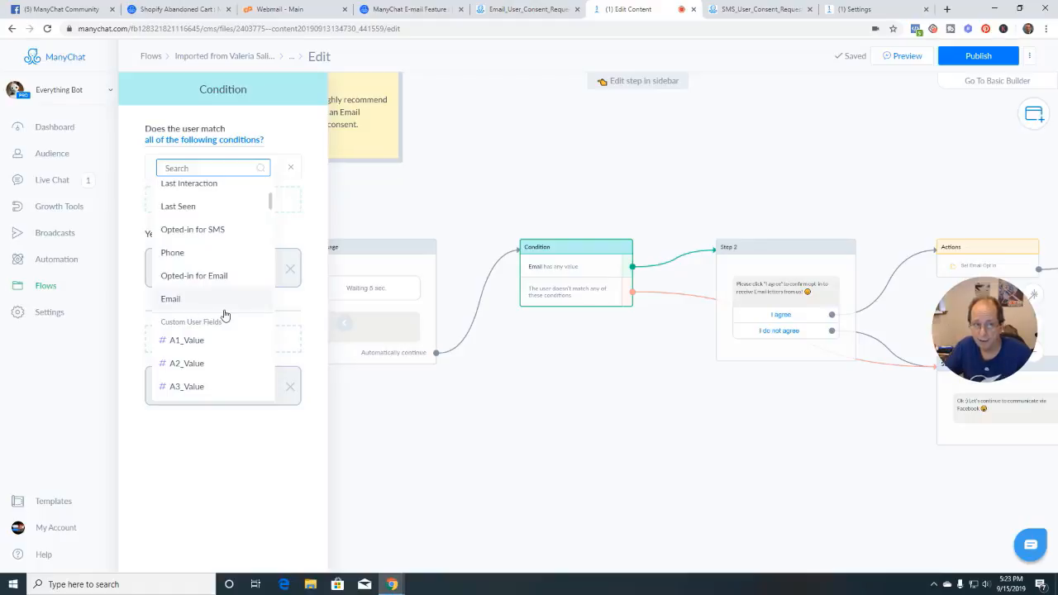
{"action": "scroll", "coordinate": [224, 315], "scroll_direction": "up", "scroll_amount": 5}
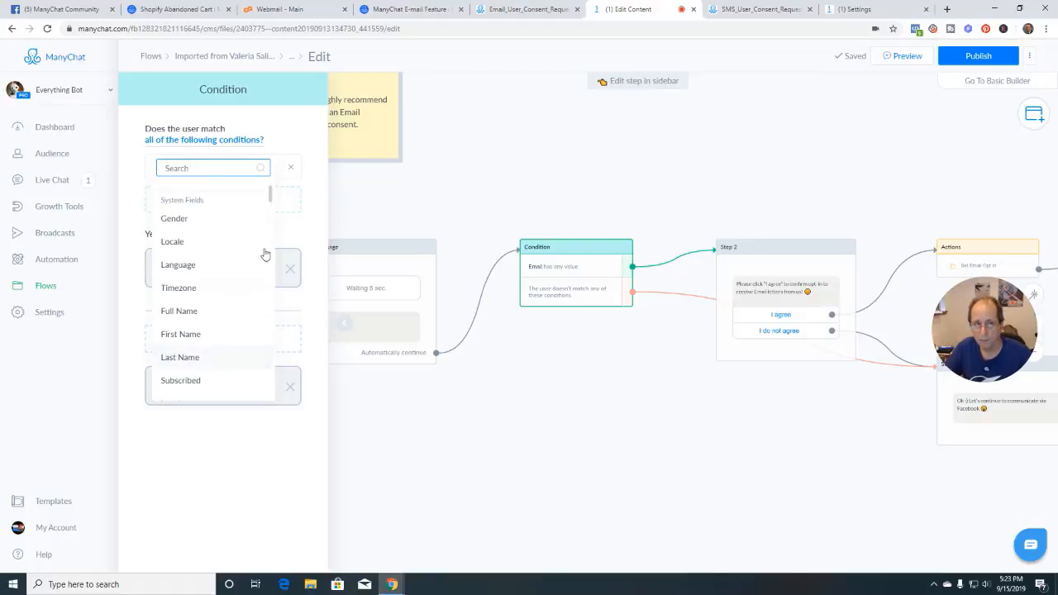
{"action": "left_click", "coordinate": [476, 213]}
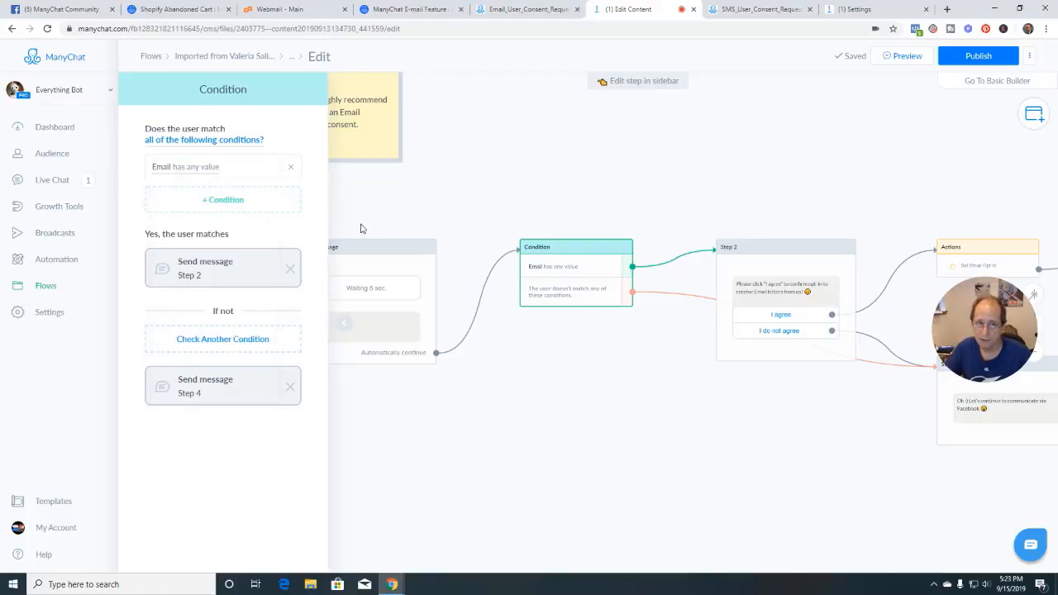
{"action": "left_click", "coordinate": [339, 324]}
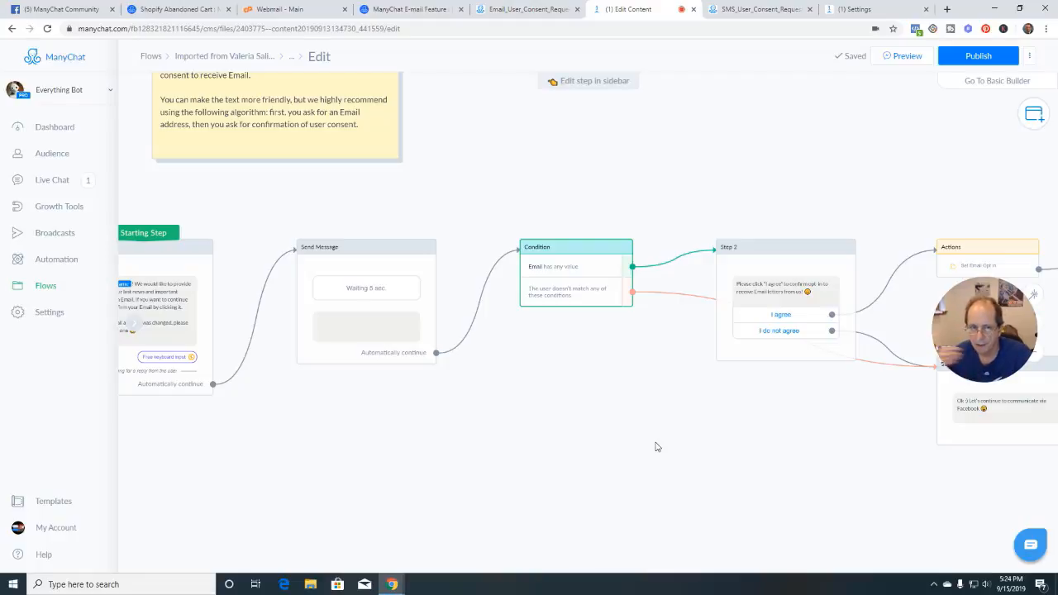
Pan to the Condition step and open its Email-has-any-value settings (Step 2, else Step 4)
{"action": "scroll", "coordinate": [657, 447], "scroll_direction": "down", "scroll_amount": 2}
{"action": "left_click_drag", "start_coordinate": [657, 447], "coordinate": [517, 429]}
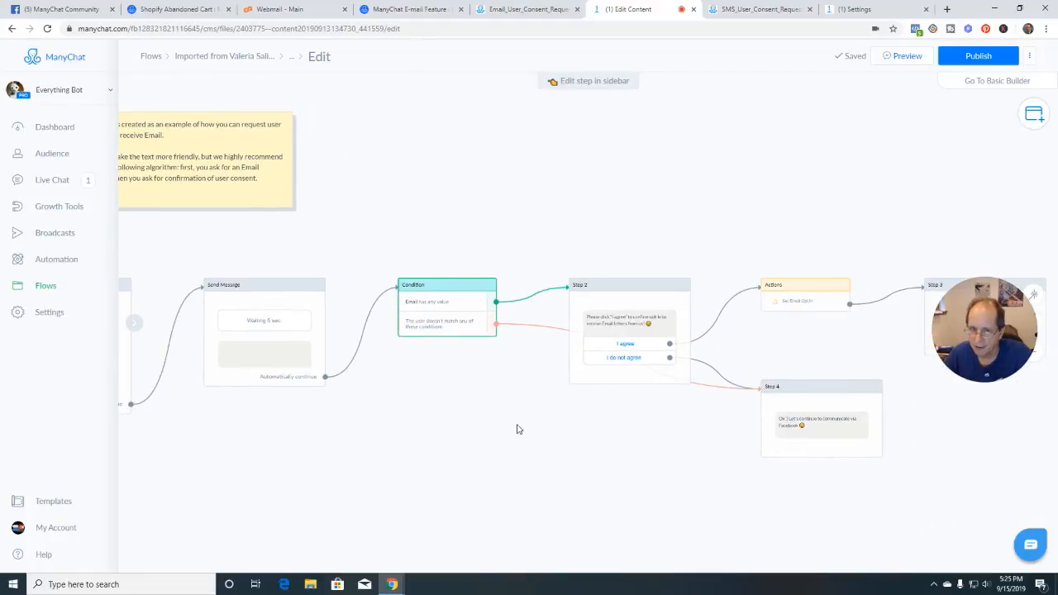
{"action": "scroll", "coordinate": [517, 429], "scroll_direction": "up", "scroll_amount": 4}
{"action": "left_click", "coordinate": [402, 220]}
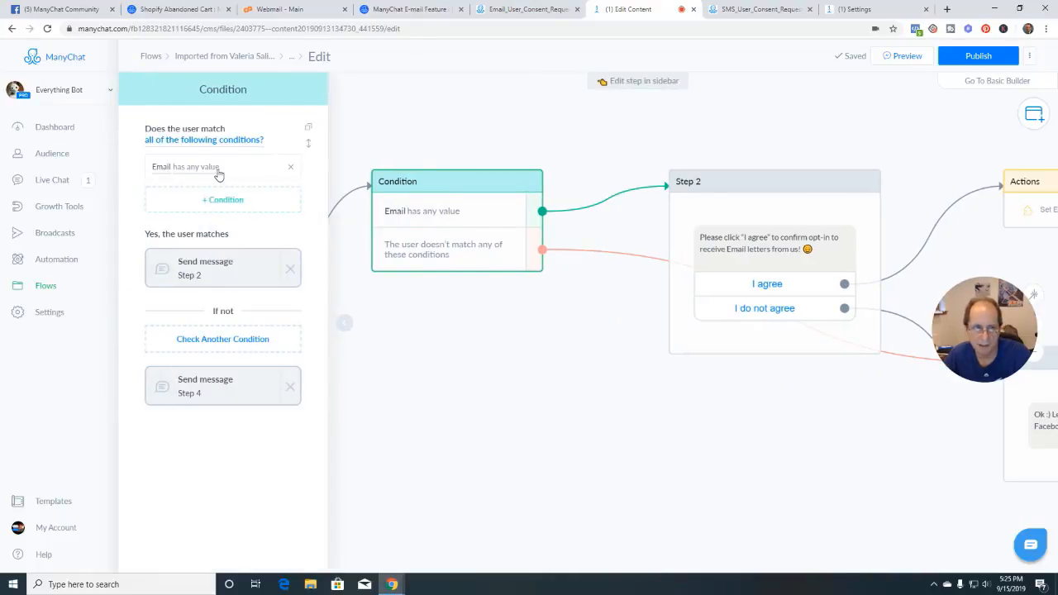
Remove the Condition→Step 2 link and discard a trial Actions step on that branch
{"action": "left_click", "coordinate": [554, 362]}
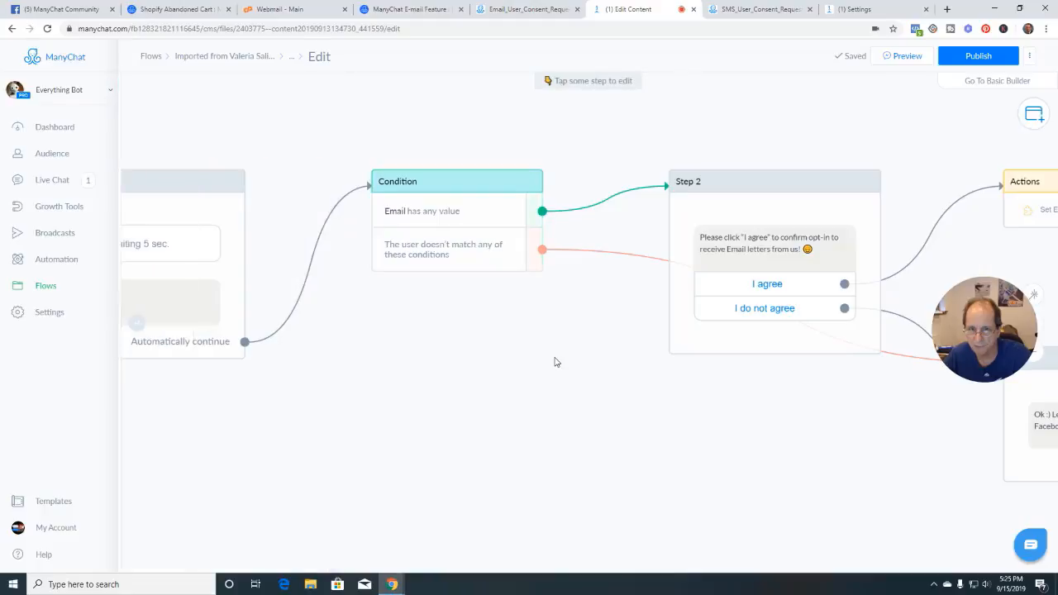
{"action": "left_click", "coordinate": [618, 208]}
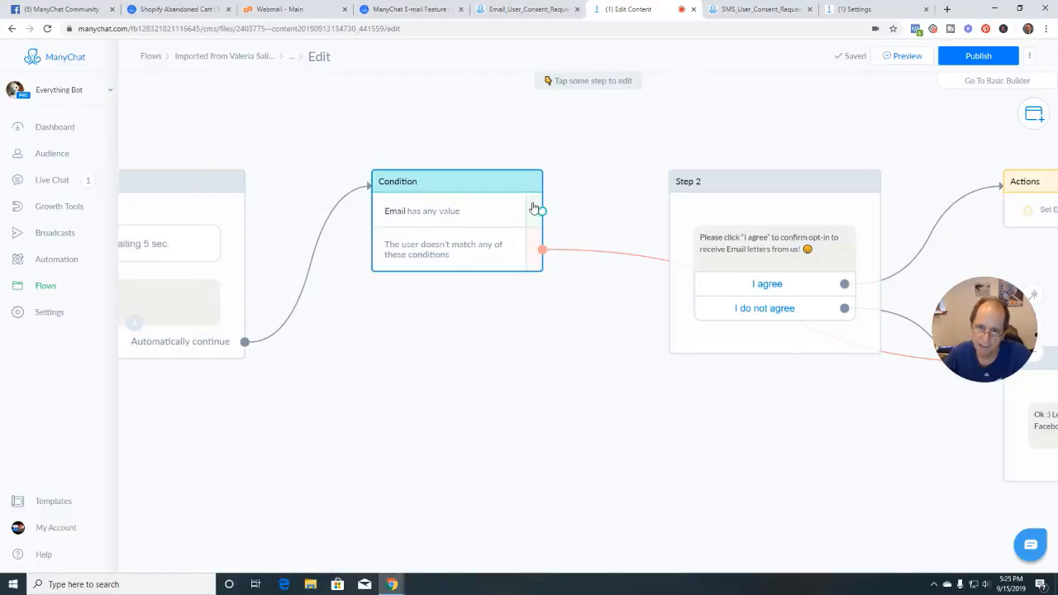
{"action": "left_click_drag", "start_coordinate": [542, 212], "coordinate": [604, 142]}
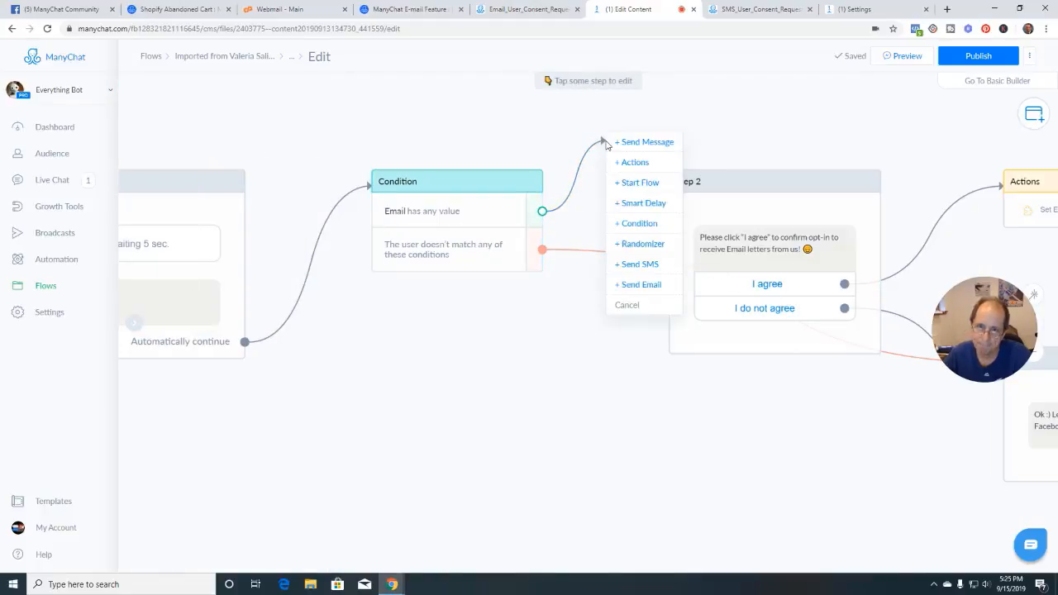
{"action": "left_click", "coordinate": [641, 164]}
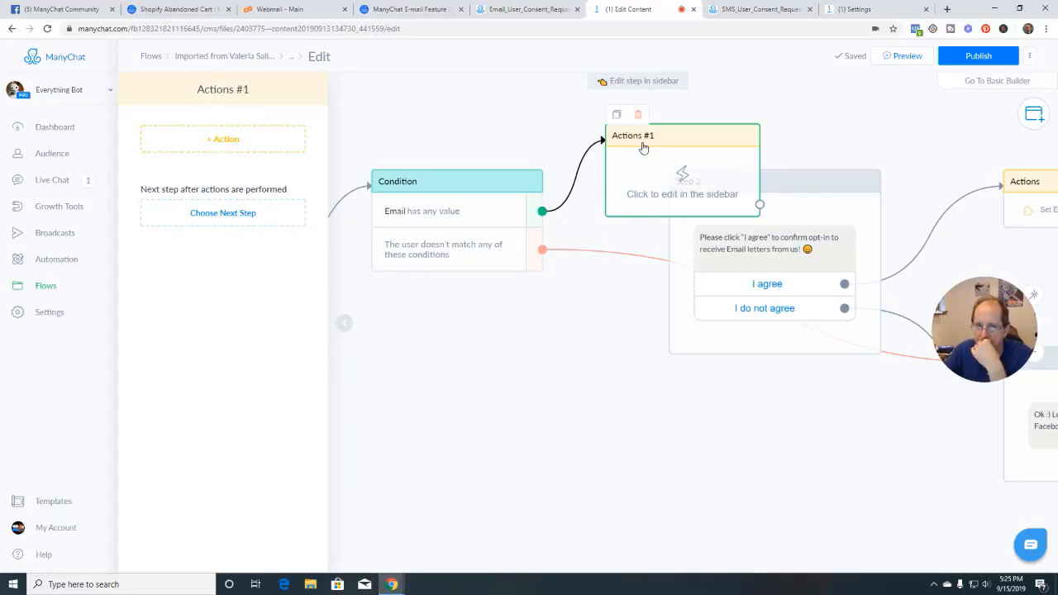
{"action": "left_click", "coordinate": [637, 112]}
Reconnect the Email-has-any-value branch to Step 2
{"action": "left_click_drag", "start_coordinate": [542, 210], "coordinate": [675, 183]}
{"action": "scroll", "coordinate": [661, 419], "scroll_direction": "down", "scroll_amount": 3}
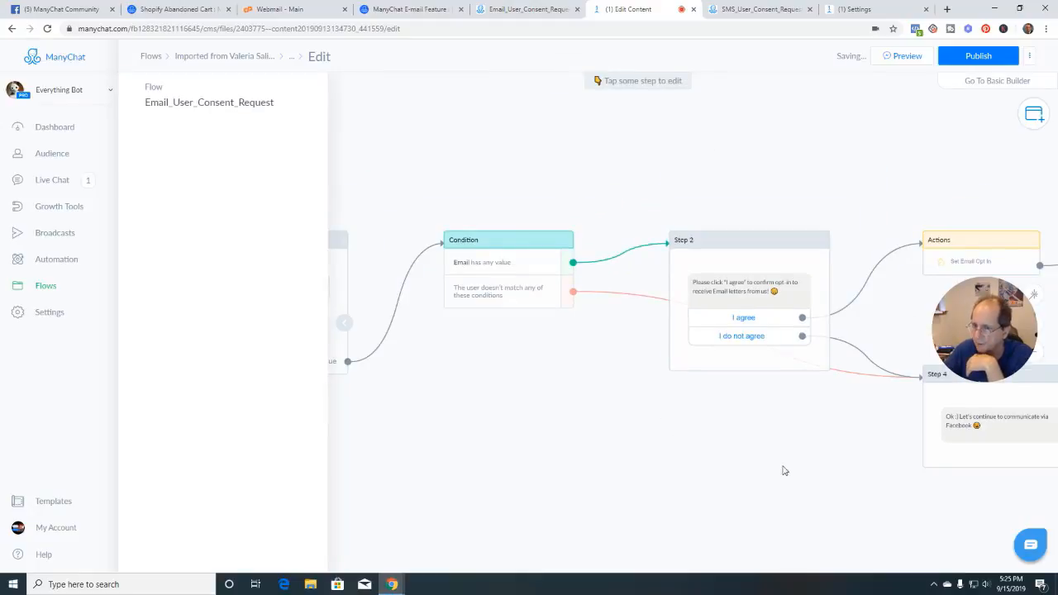
{"action": "left_click_drag", "start_coordinate": [783, 470], "coordinate": [639, 420]}
{"action": "scroll", "coordinate": [642, 420], "scroll_direction": "up", "scroll_amount": 3}
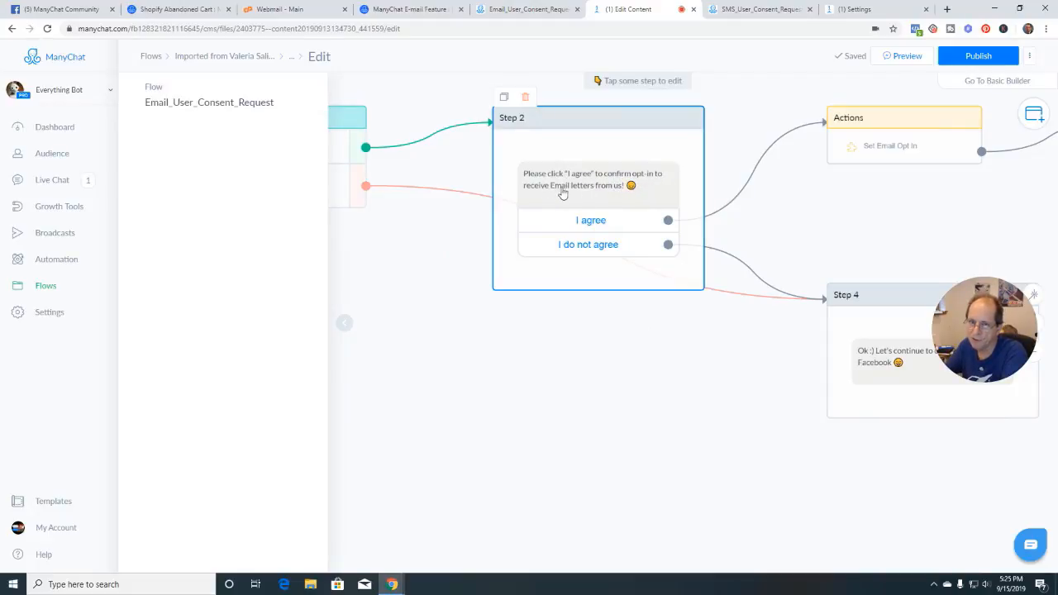
{"action": "scroll", "coordinate": [567, 401], "scroll_direction": "down", "scroll_amount": 3}
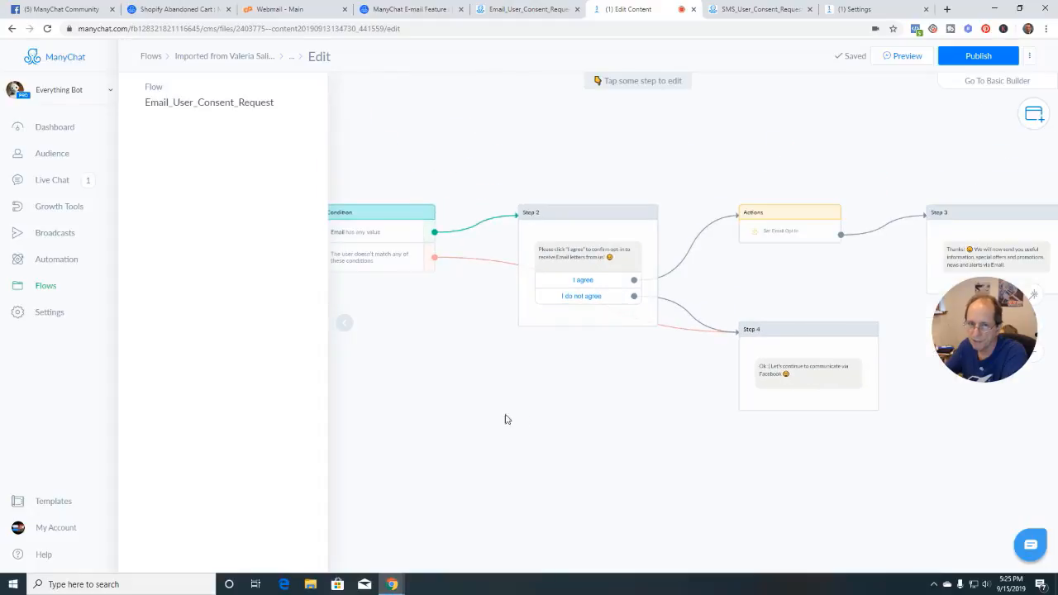
{"action": "left_click_drag", "start_coordinate": [503, 418], "coordinate": [707, 408]}
{"action": "scroll", "coordinate": [707, 408], "scroll_direction": "down", "scroll_amount": 2}
{"action": "left_click_drag", "start_coordinate": [604, 411], "coordinate": [724, 399]}
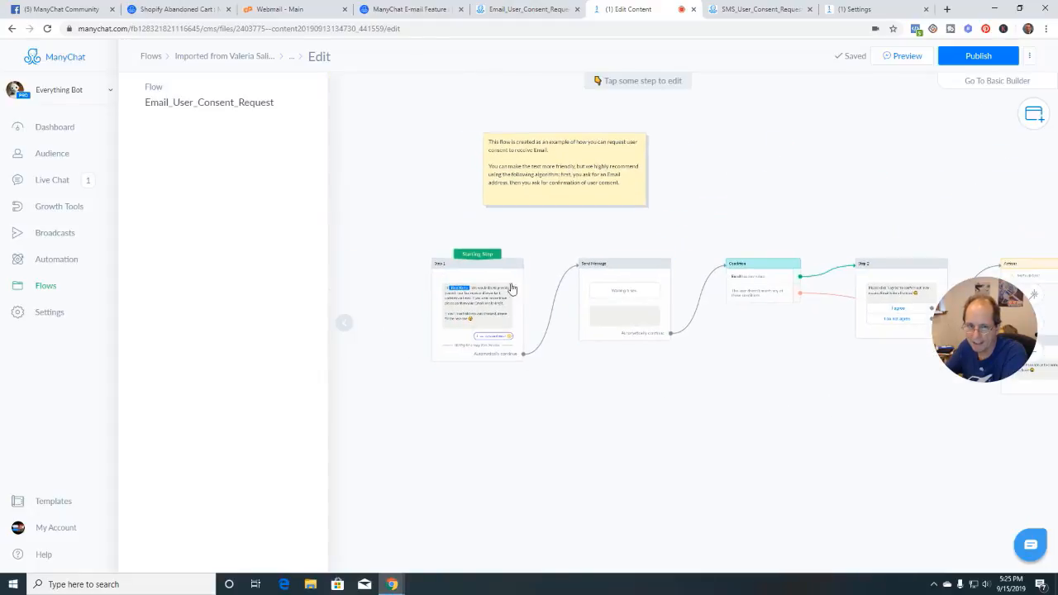
{"action": "scroll", "coordinate": [519, 409], "scroll_direction": "up", "scroll_amount": 5}
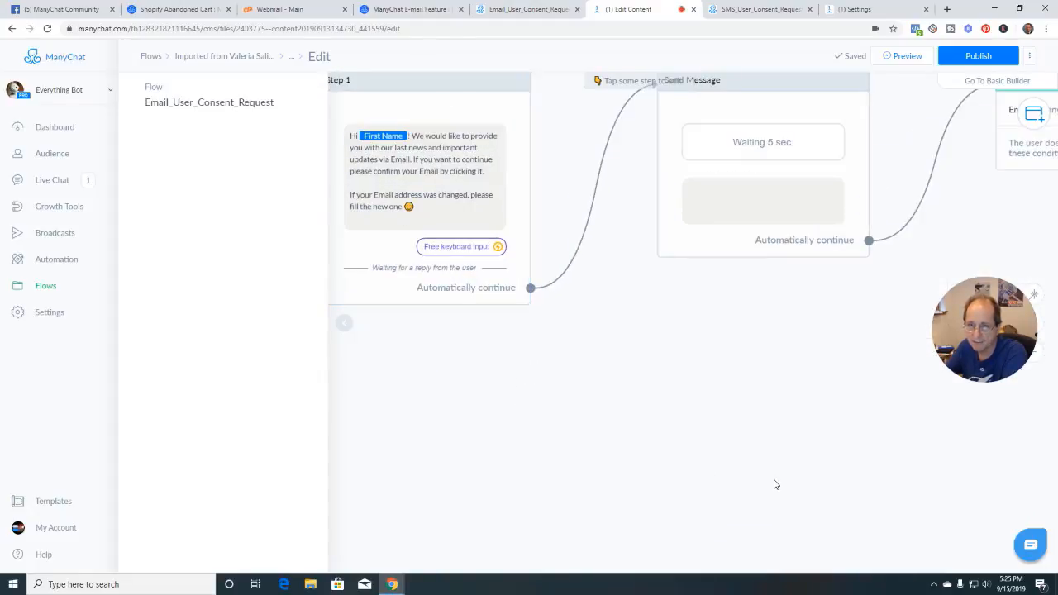
{"action": "scroll", "coordinate": [809, 463], "scroll_direction": "down", "scroll_amount": 3}
{"action": "left_click_drag", "start_coordinate": [847, 442], "coordinate": [463, 418]}
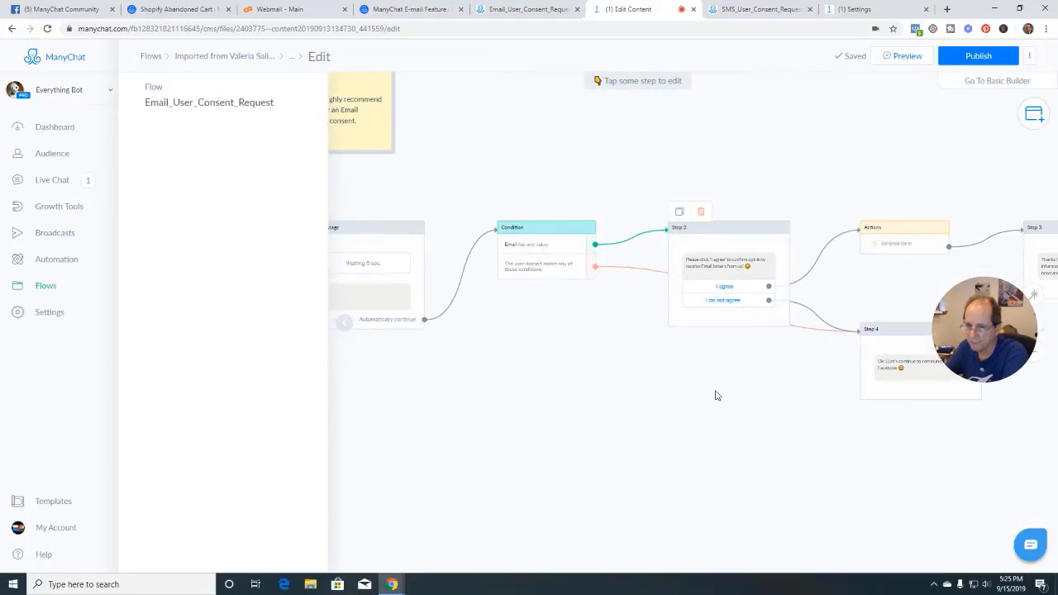
{"action": "scroll", "coordinate": [715, 395], "scroll_direction": "up", "scroll_amount": 3}
{"action": "scroll", "coordinate": [715, 395], "scroll_direction": "down", "scroll_amount": 1}
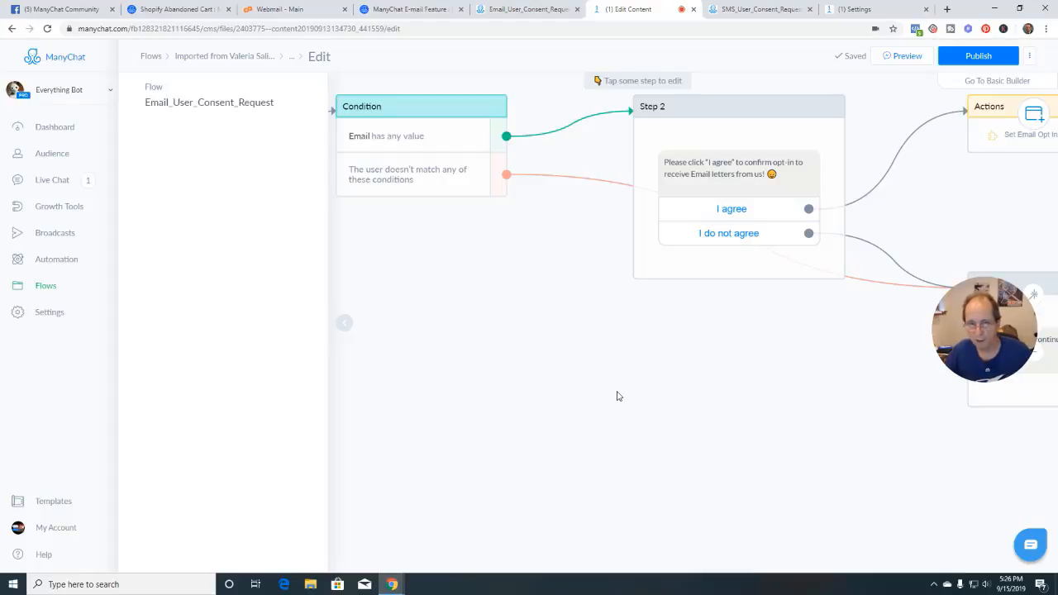
{"action": "left_click_drag", "start_coordinate": [697, 382], "coordinate": [580, 400]}
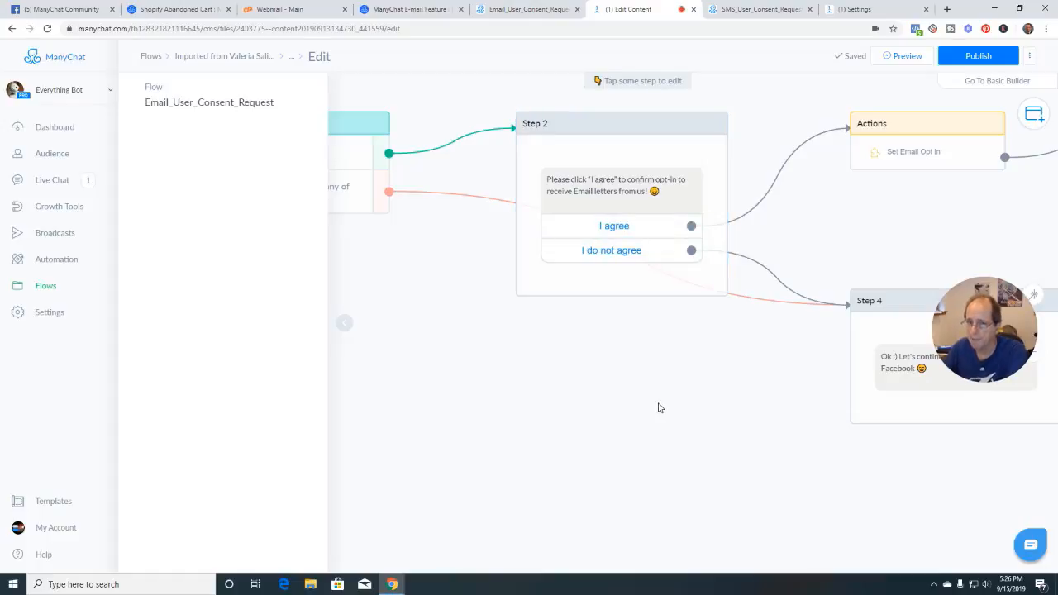
{"action": "scroll", "coordinate": [658, 407], "scroll_direction": "up", "scroll_amount": 3}
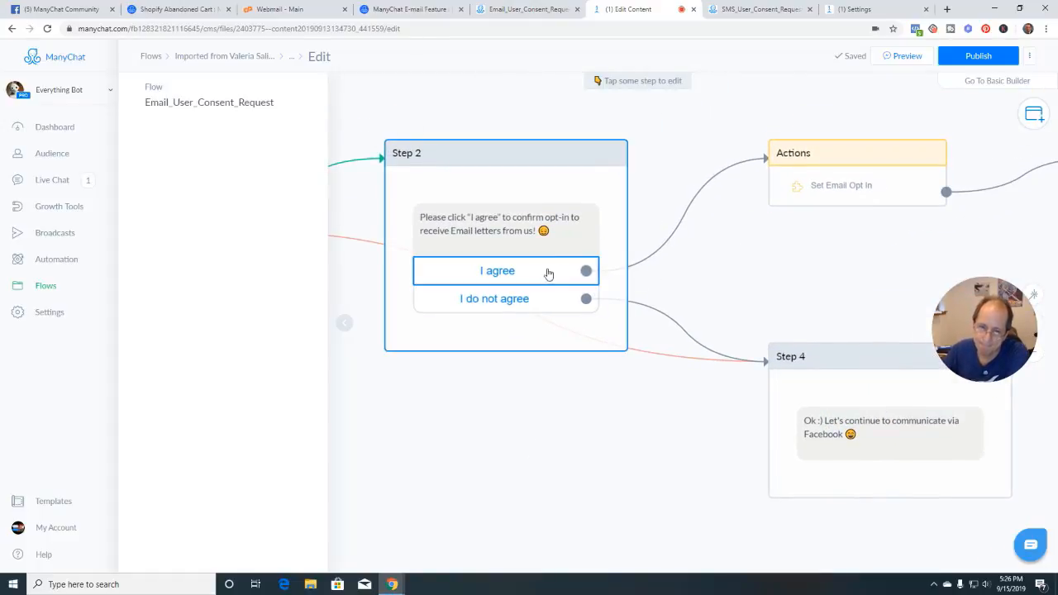
{"action": "left_click_drag", "start_coordinate": [520, 460], "coordinate": [796, 438]}
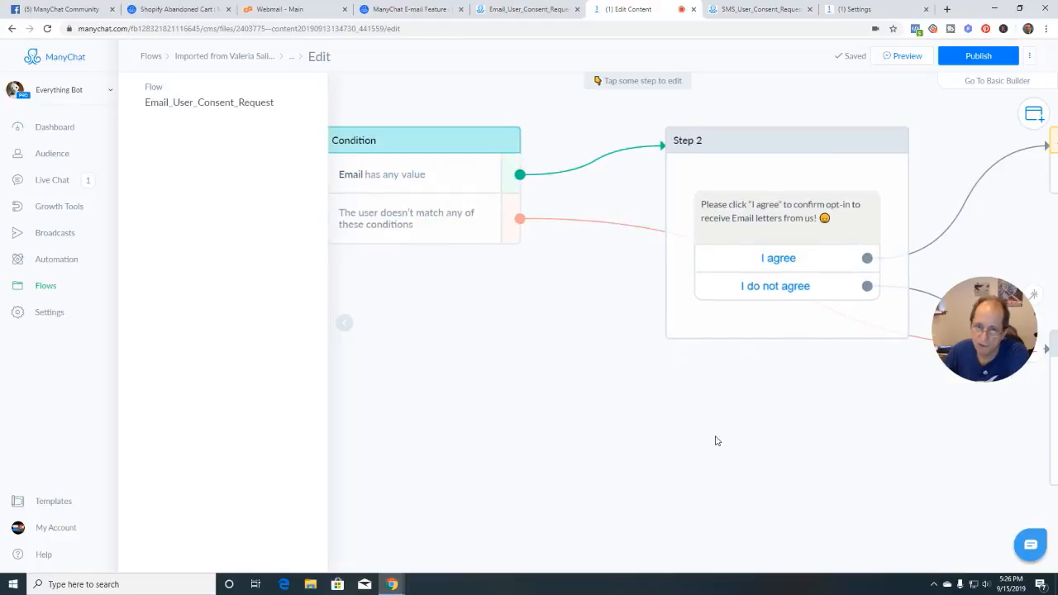
{"action": "scroll", "coordinate": [715, 441], "scroll_direction": "down", "scroll_amount": 2}
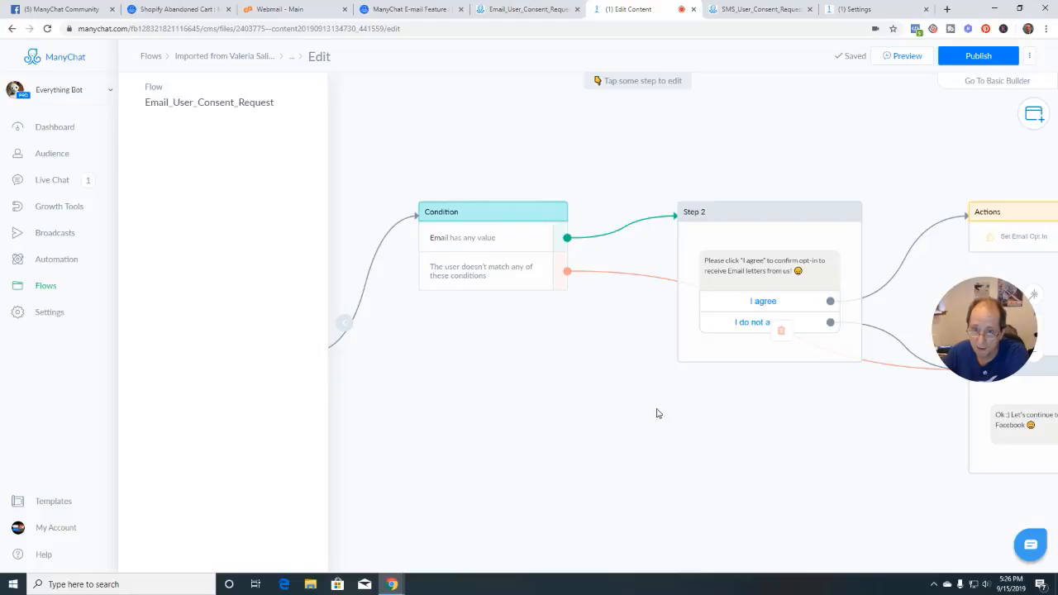
{"action": "left_click_drag", "start_coordinate": [774, 428], "coordinate": [571, 413]}
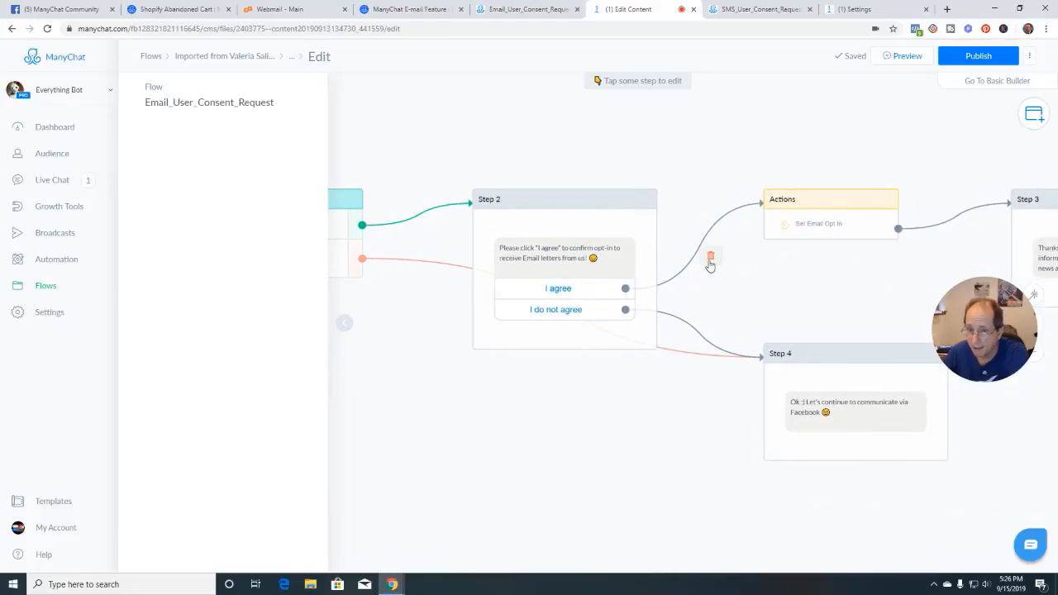
Delete and redraw the link from Step 2's I agree button to the Actions step, then open it
{"action": "left_click", "coordinate": [710, 261]}
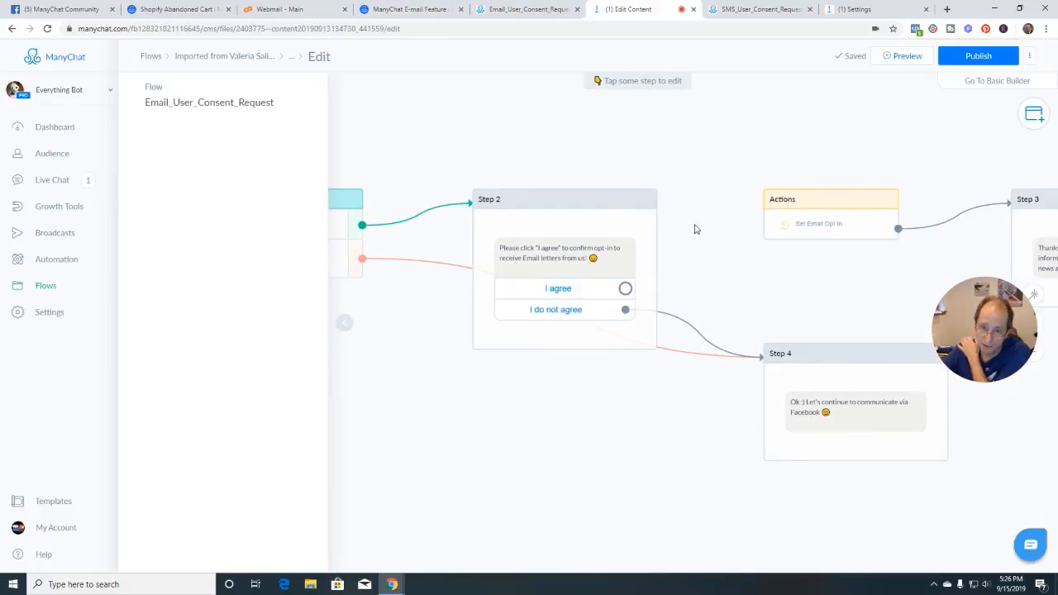
{"action": "left_click_drag", "start_coordinate": [625, 288], "coordinate": [686, 219]}
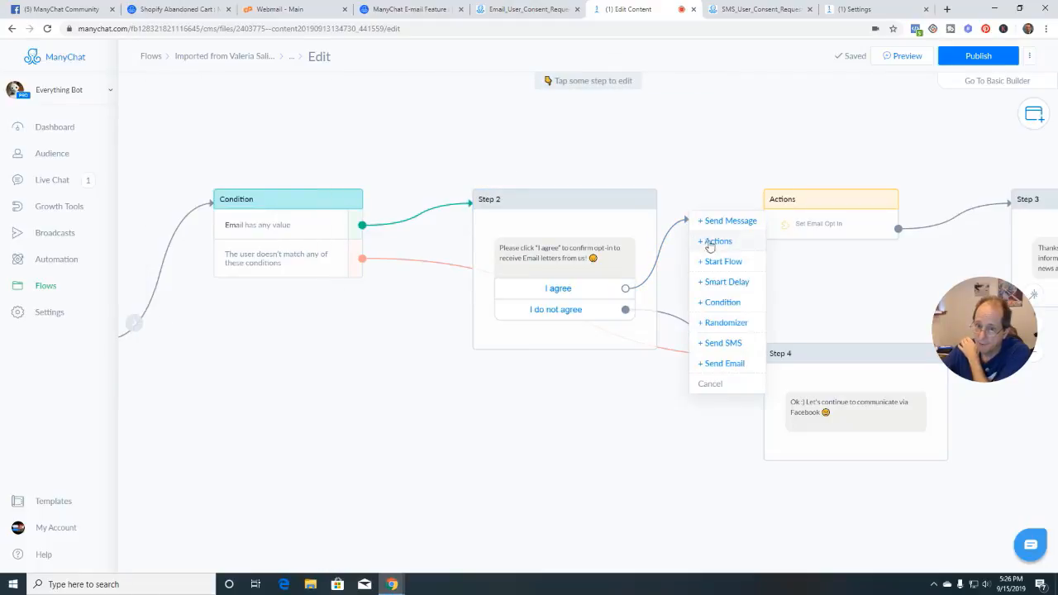
{"action": "left_click", "coordinate": [718, 384]}
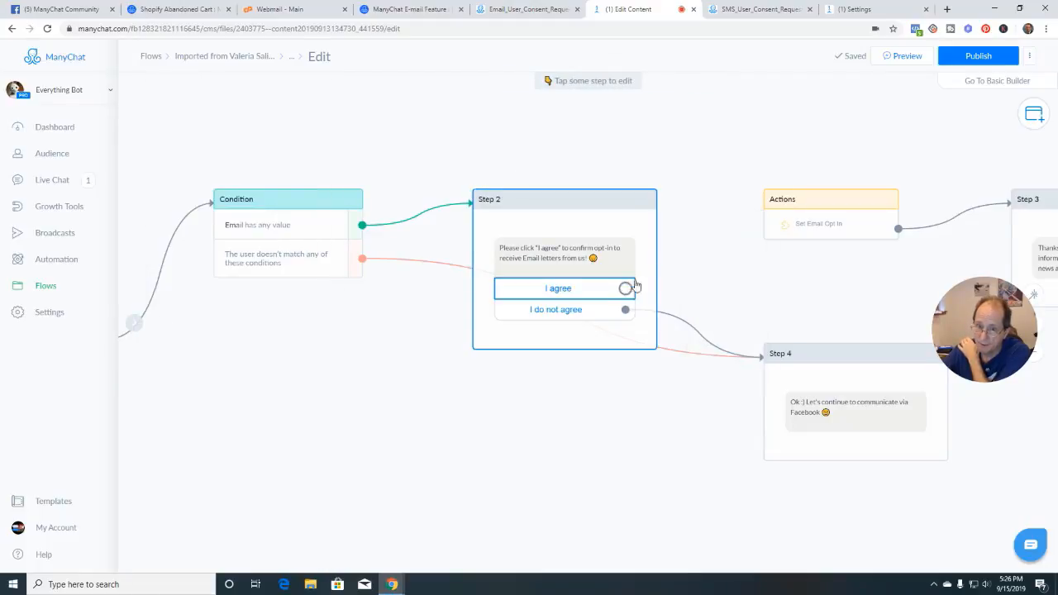
{"action": "left_click_drag", "start_coordinate": [628, 287], "coordinate": [764, 206]}
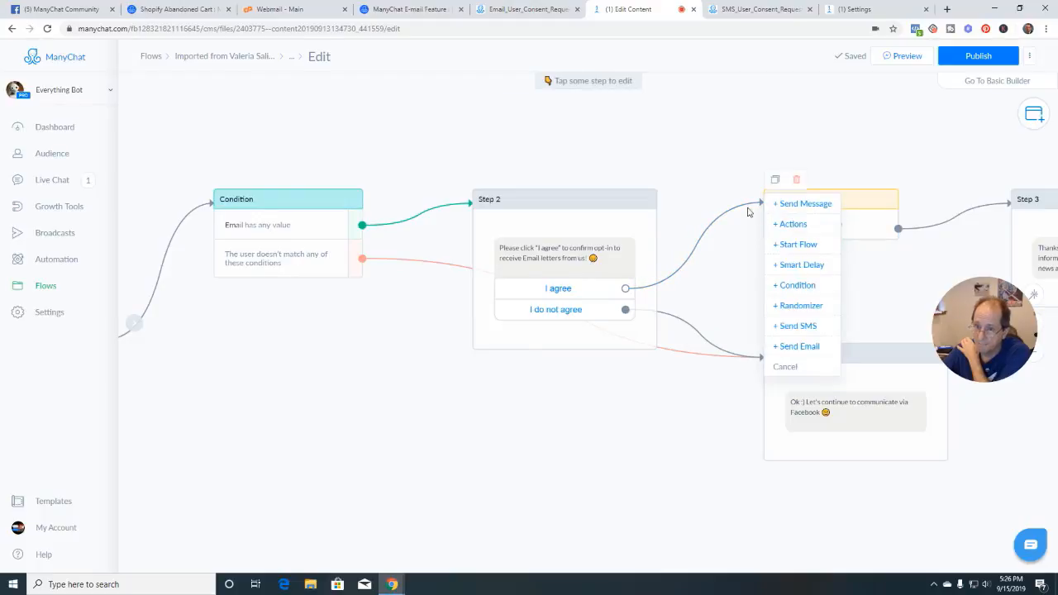
{"action": "left_click", "coordinate": [749, 243]}
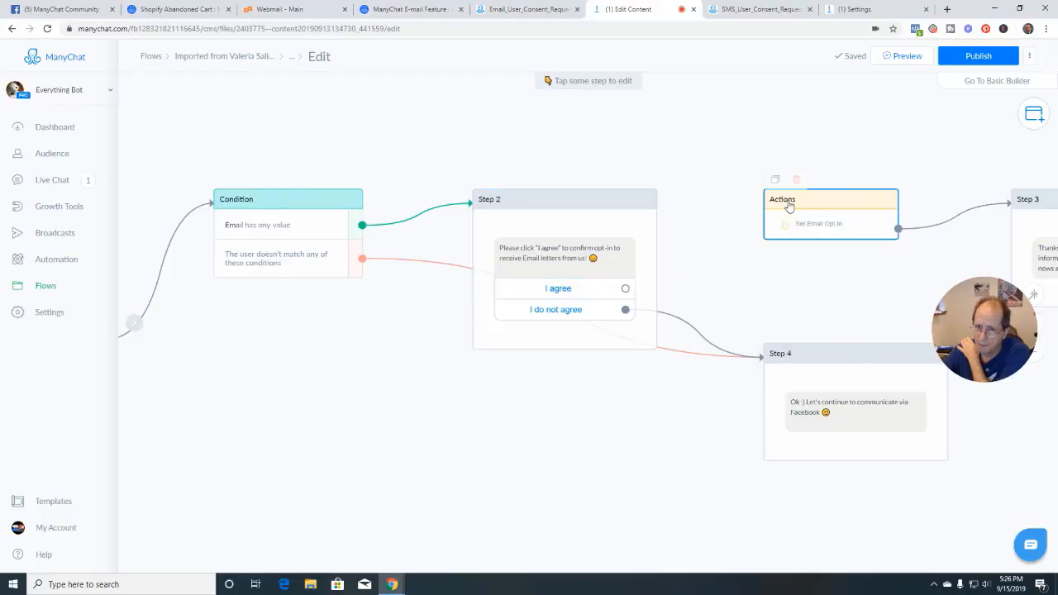
{"action": "left_click", "coordinate": [787, 206]}
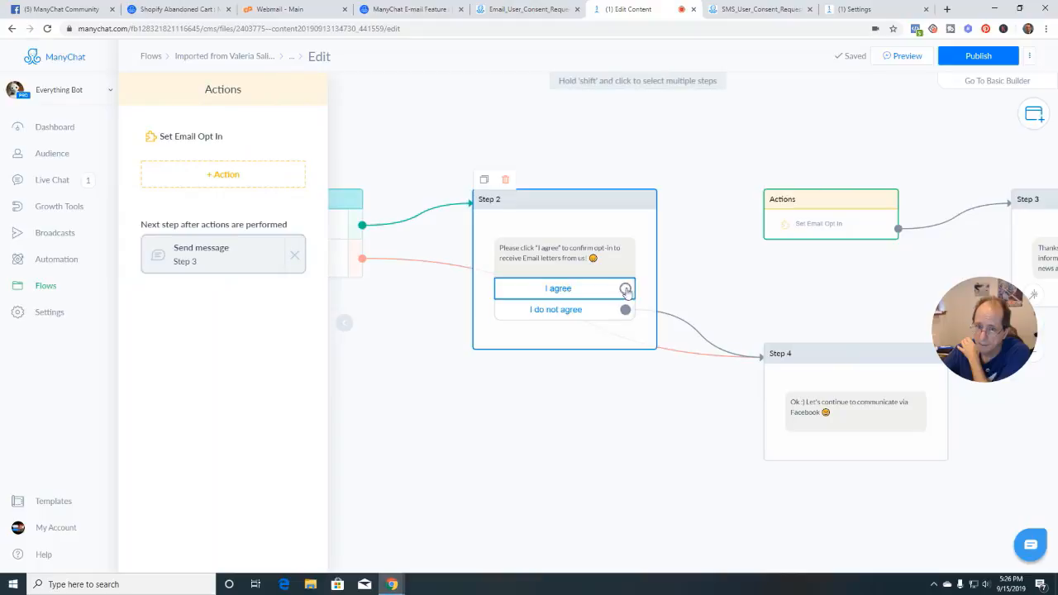
{"action": "left_click_drag", "start_coordinate": [625, 287], "coordinate": [785, 202]}
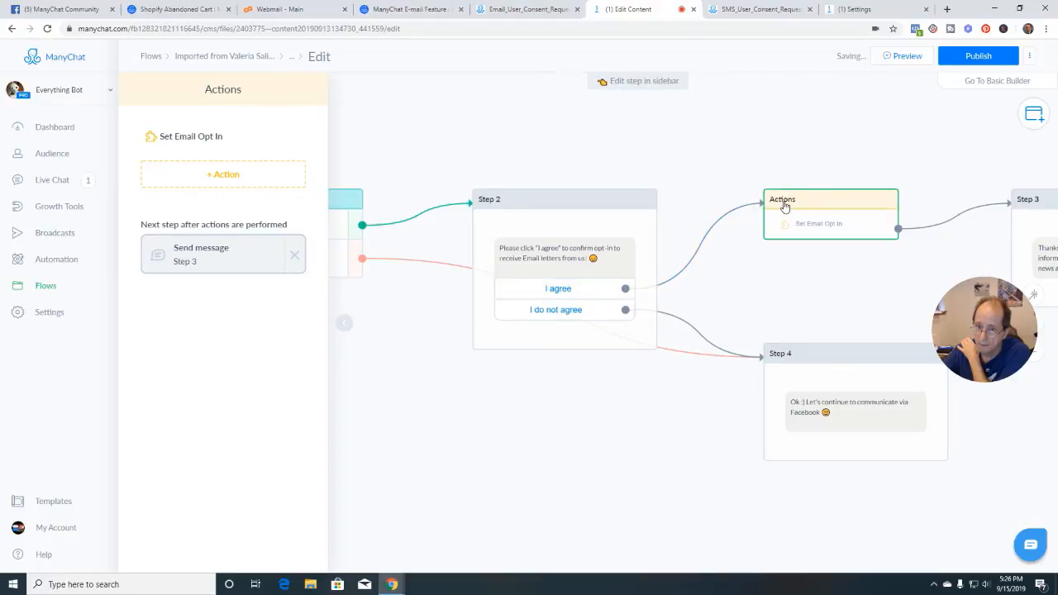
{"action": "left_click", "coordinate": [796, 273]}
{"action": "left_click", "coordinate": [829, 212]}
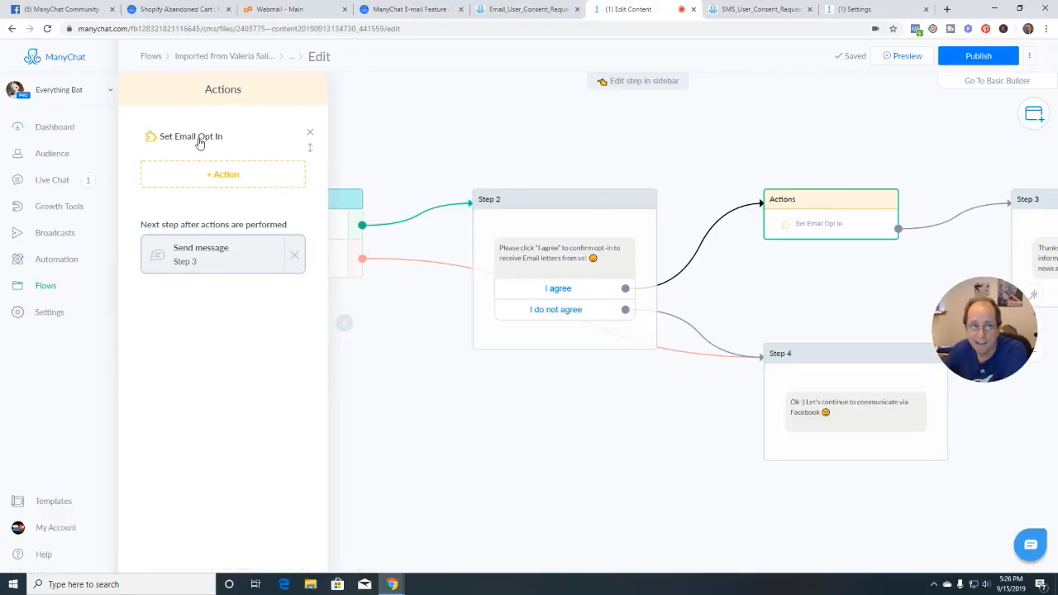
Browse the Actions step's action list without adding anything, then close the sidebar
{"action": "left_click", "coordinate": [232, 175]}
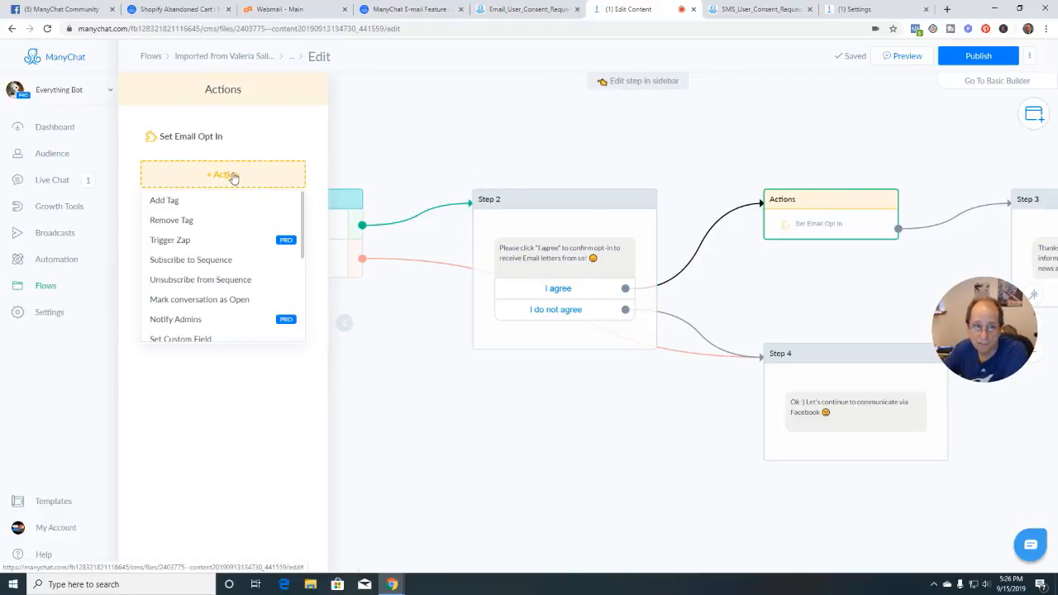
{"action": "scroll", "coordinate": [217, 304], "scroll_direction": "down", "scroll_amount": 8}
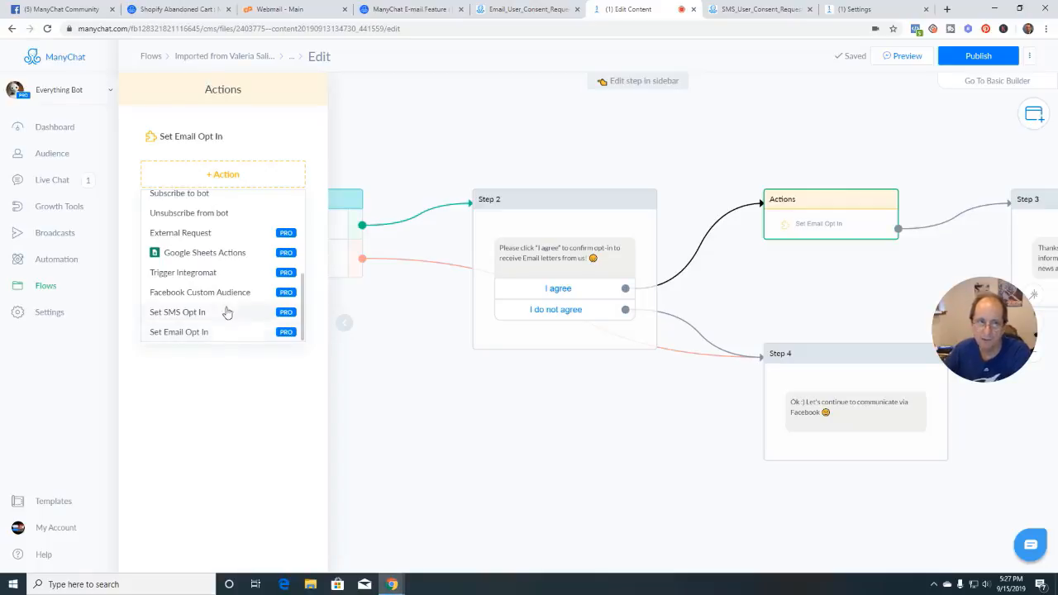
{"action": "scroll", "coordinate": [225, 305], "scroll_direction": "up", "scroll_amount": 5}
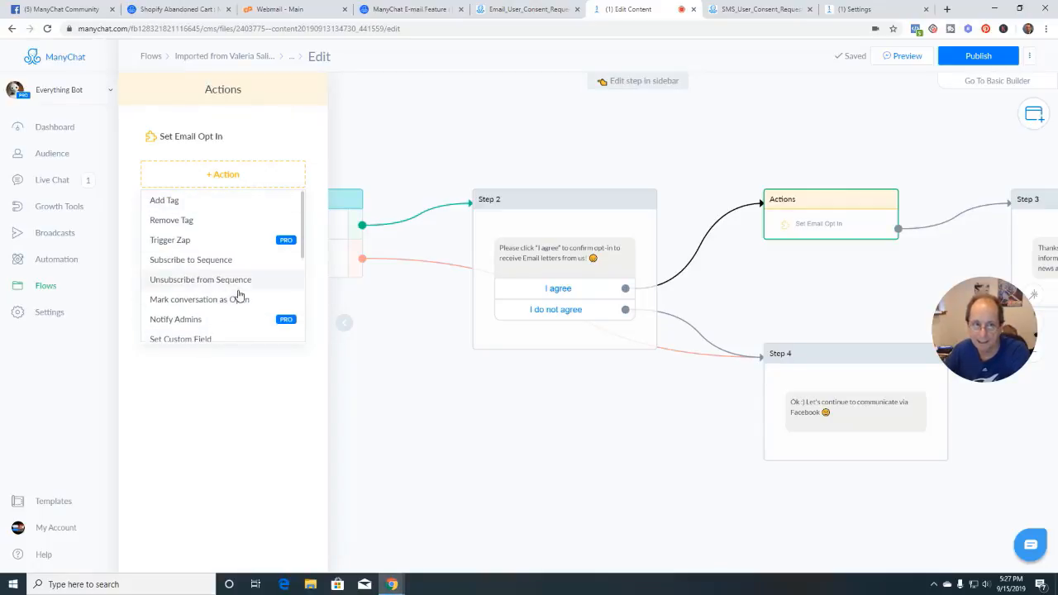
{"action": "scroll", "coordinate": [236, 295], "scroll_direction": "down", "scroll_amount": 5}
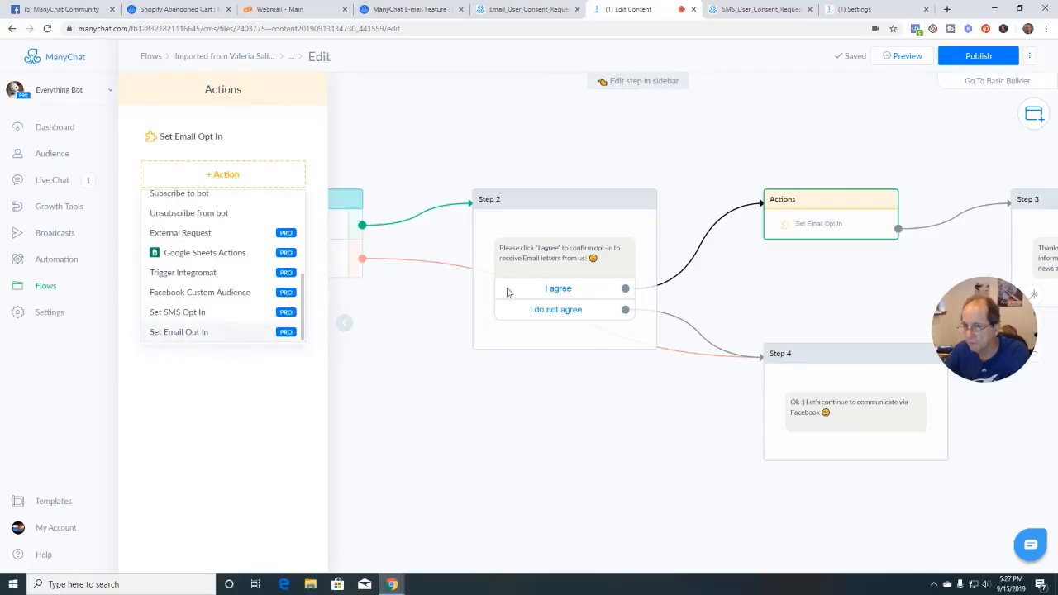
{"action": "left_click", "coordinate": [354, 334]}
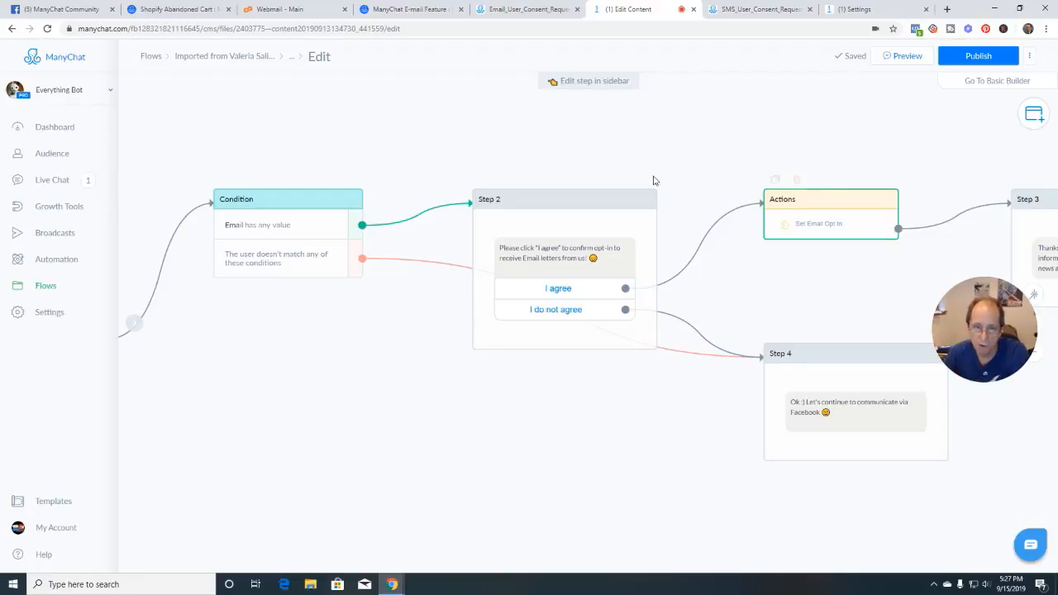
Add a Set Custom Field action setting A_Email to {Email} in the Actions step
{"action": "left_click", "coordinate": [814, 225]}
{"action": "left_click", "coordinate": [244, 180]}
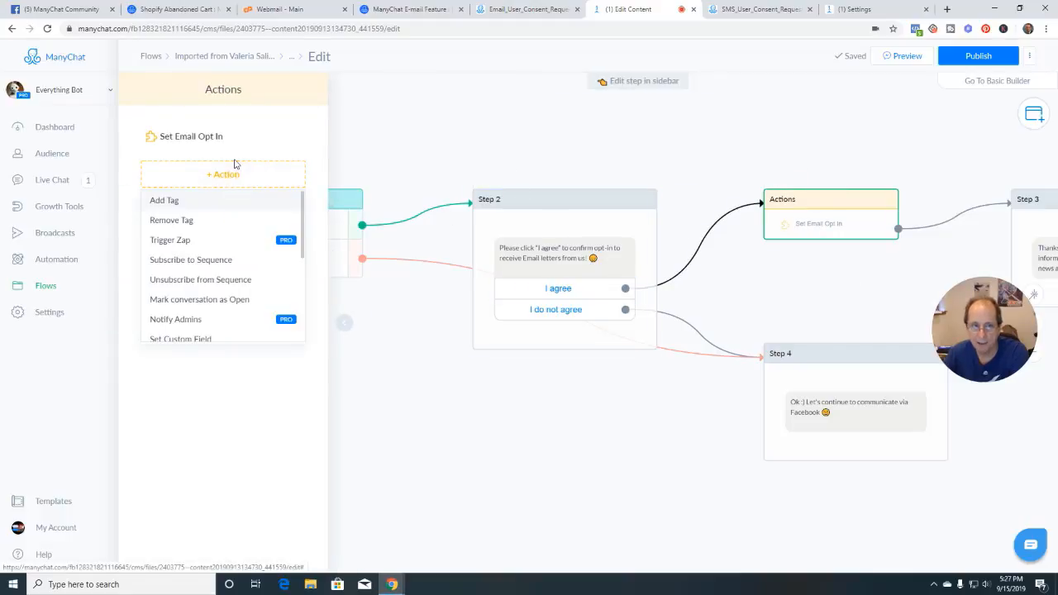
{"action": "scroll", "coordinate": [220, 323], "scroll_direction": "down", "scroll_amount": 1}
{"action": "left_click", "coordinate": [178, 284]}
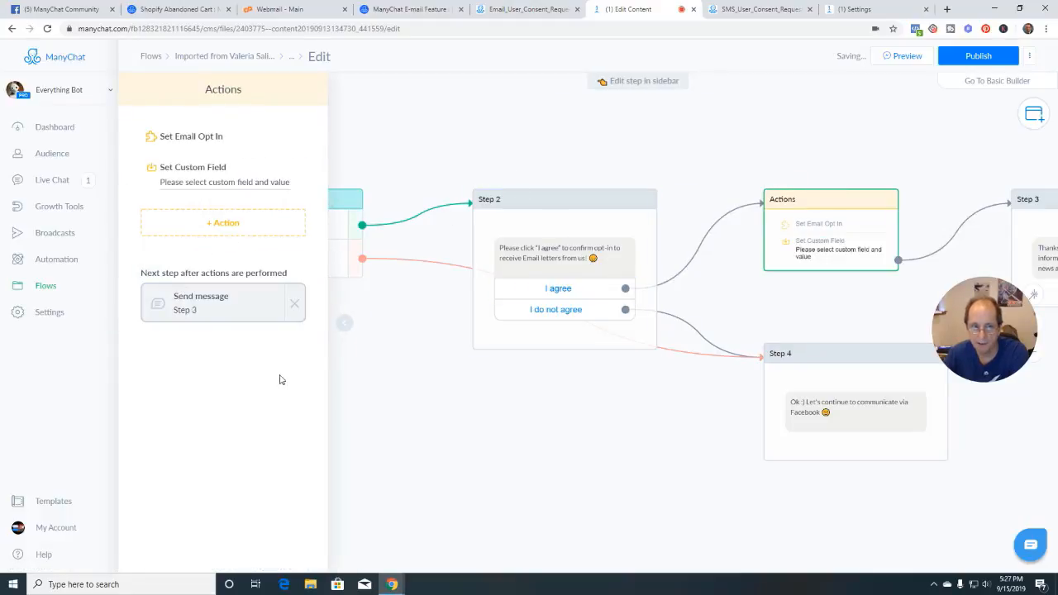
{"action": "left_click", "coordinate": [222, 182]}
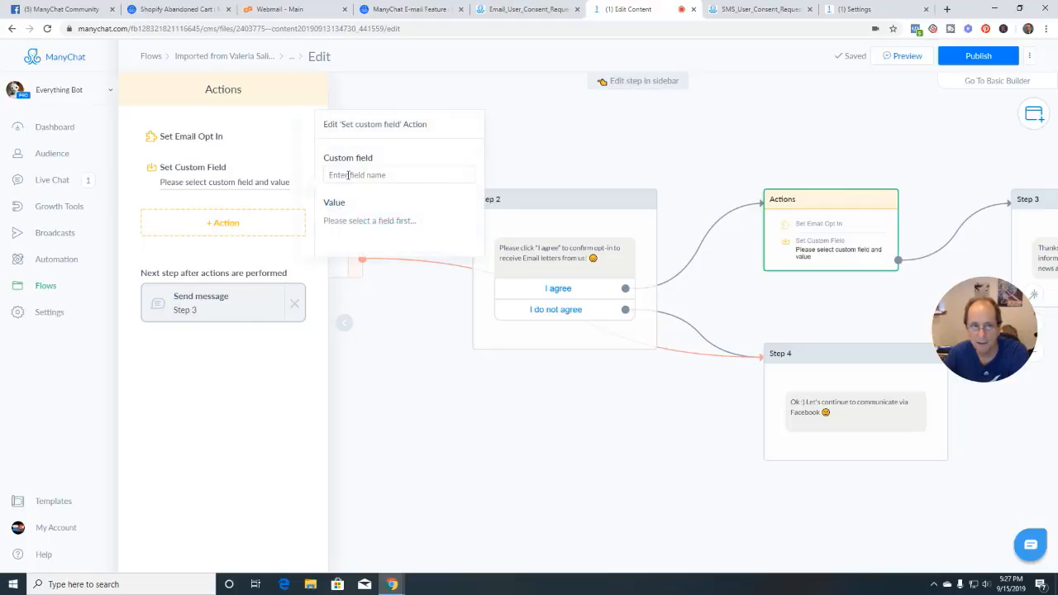
{"action": "left_click", "coordinate": [372, 173]}
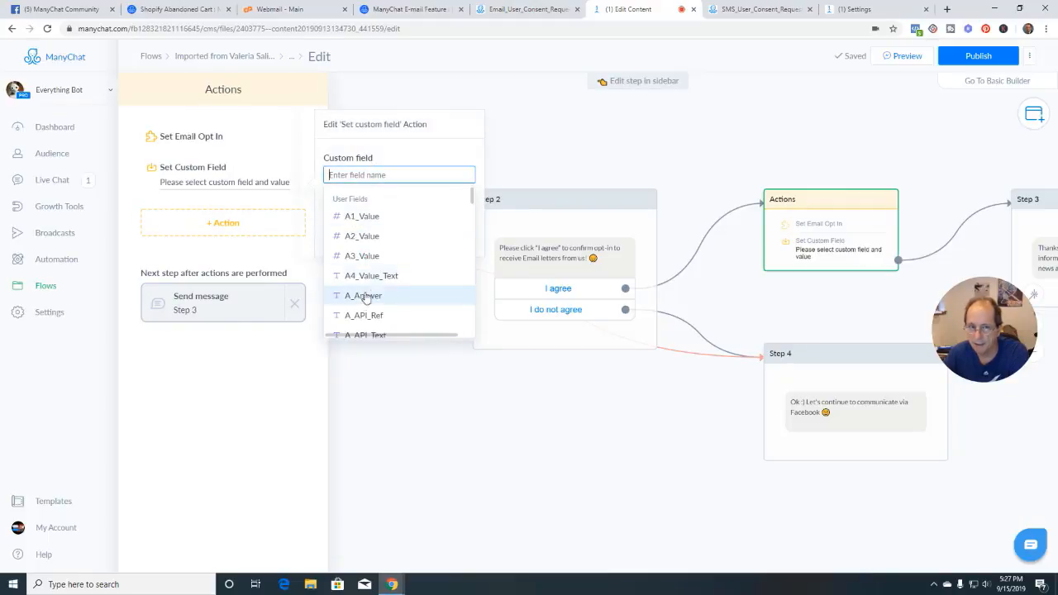
{"action": "scroll", "coordinate": [369, 313], "scroll_direction": "down", "scroll_amount": 1}
{"action": "left_click", "coordinate": [366, 319]}
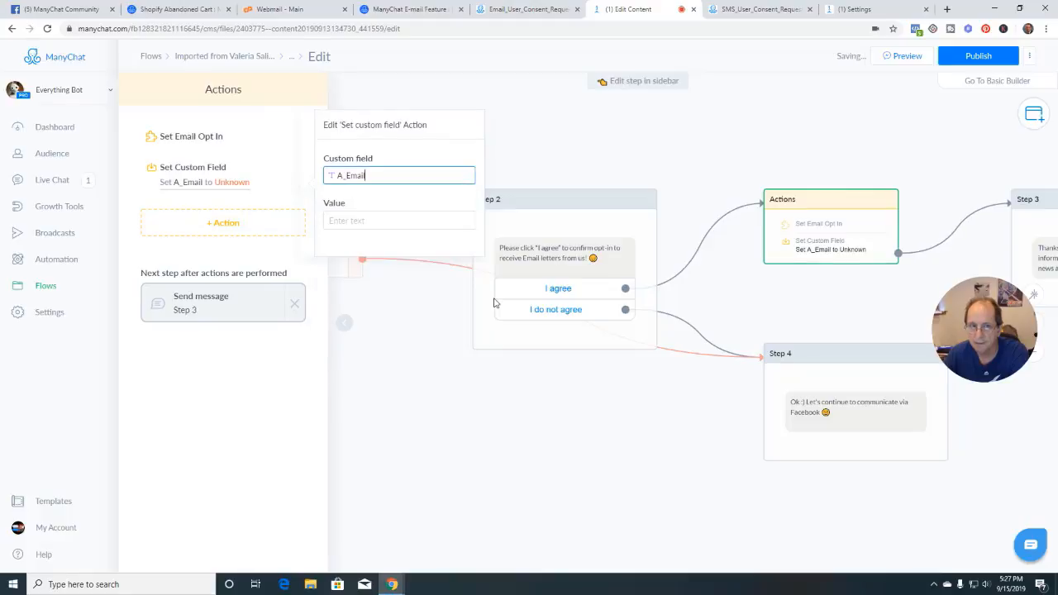
{"action": "left_click", "coordinate": [363, 218]}
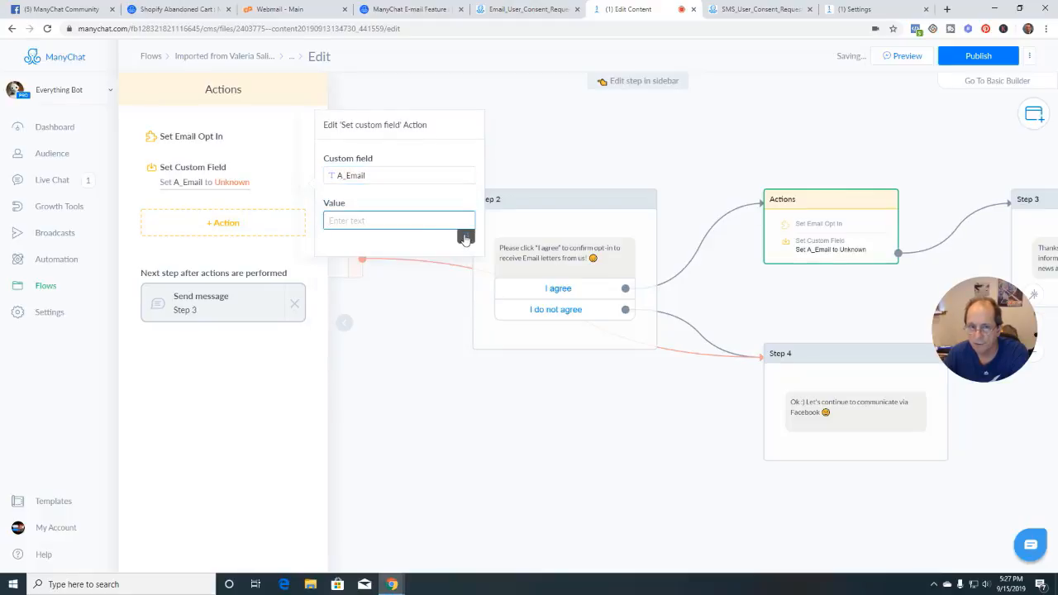
{"action": "left_click", "coordinate": [465, 237]}
{"action": "scroll", "coordinate": [372, 327], "scroll_direction": "down", "scroll_amount": 2}
{"action": "scroll", "coordinate": [373, 337], "scroll_direction": "down", "scroll_amount": 5}
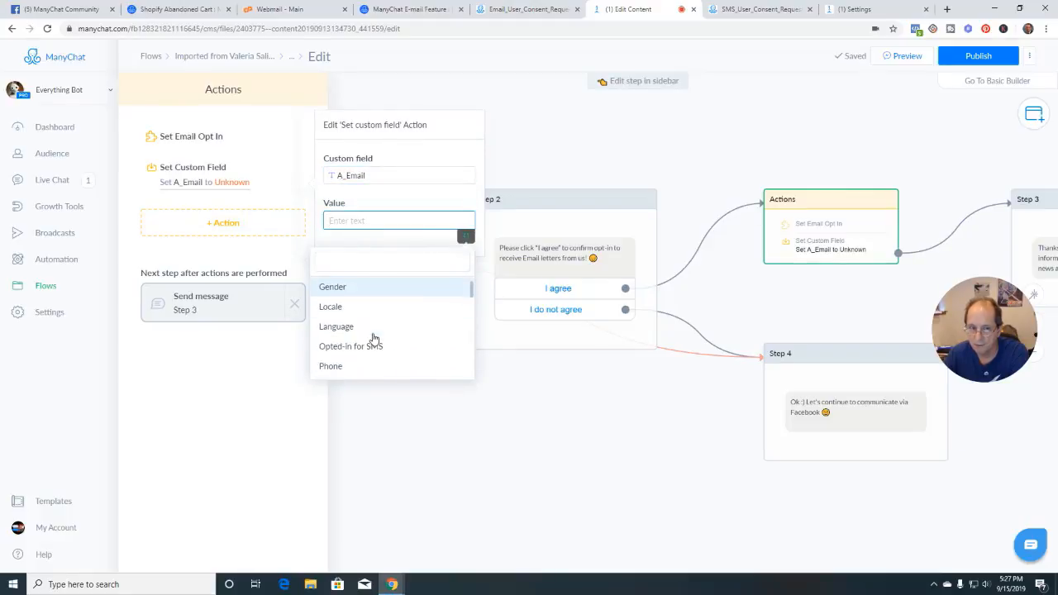
{"action": "left_click", "coordinate": [343, 360]}
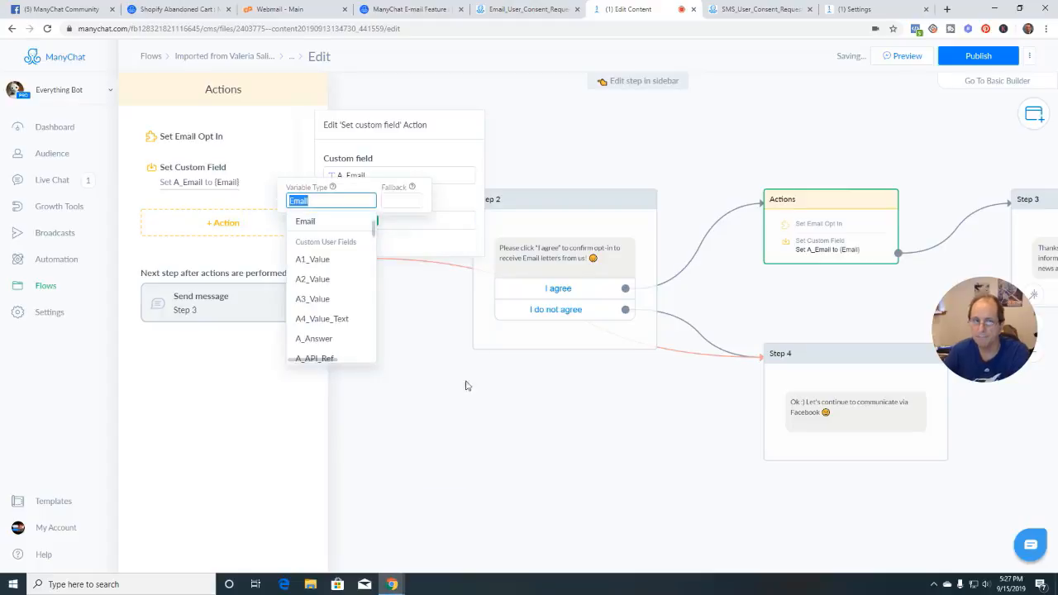
{"action": "left_click", "coordinate": [514, 429]}
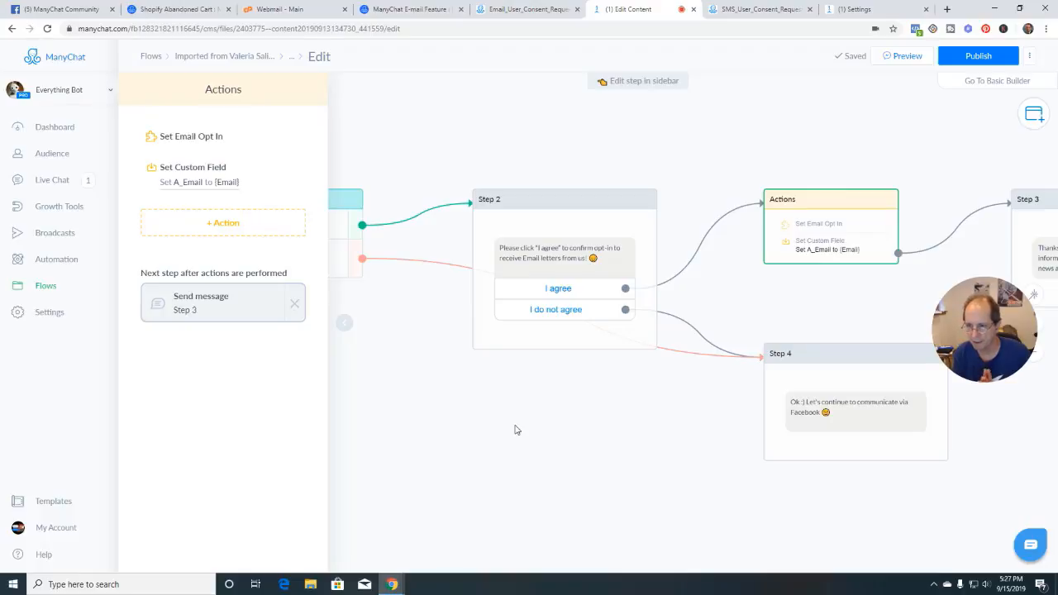
Add a Google Sheets Actions action with the Insert Row operation
{"action": "left_click", "coordinate": [217, 225]}
{"action": "scroll", "coordinate": [225, 321], "scroll_direction": "down", "scroll_amount": 3}
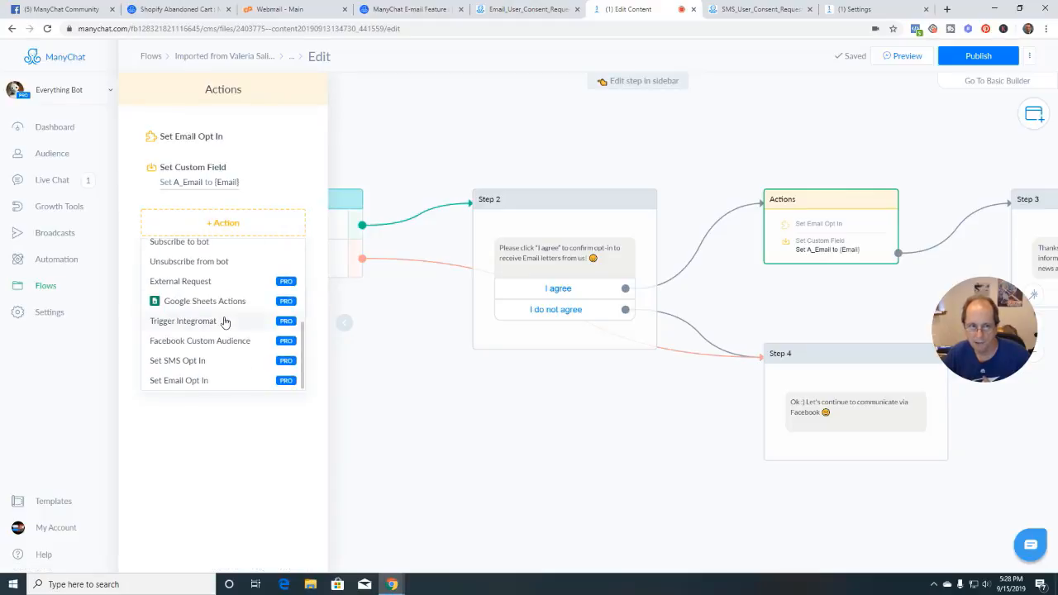
{"action": "left_click", "coordinate": [213, 303]}
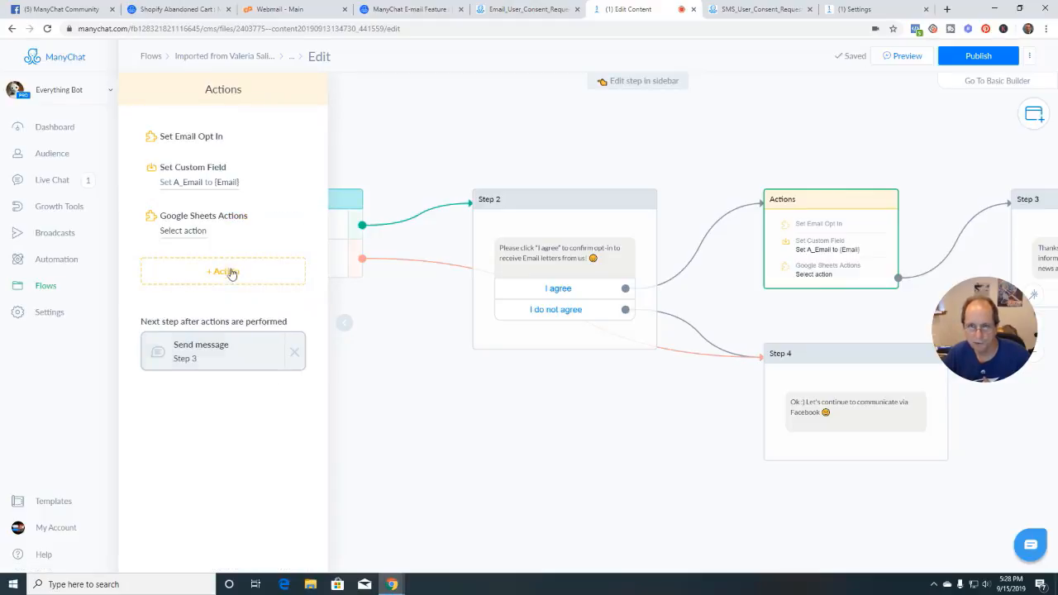
{"action": "left_click", "coordinate": [177, 231]}
{"action": "left_click", "coordinate": [500, 163]}
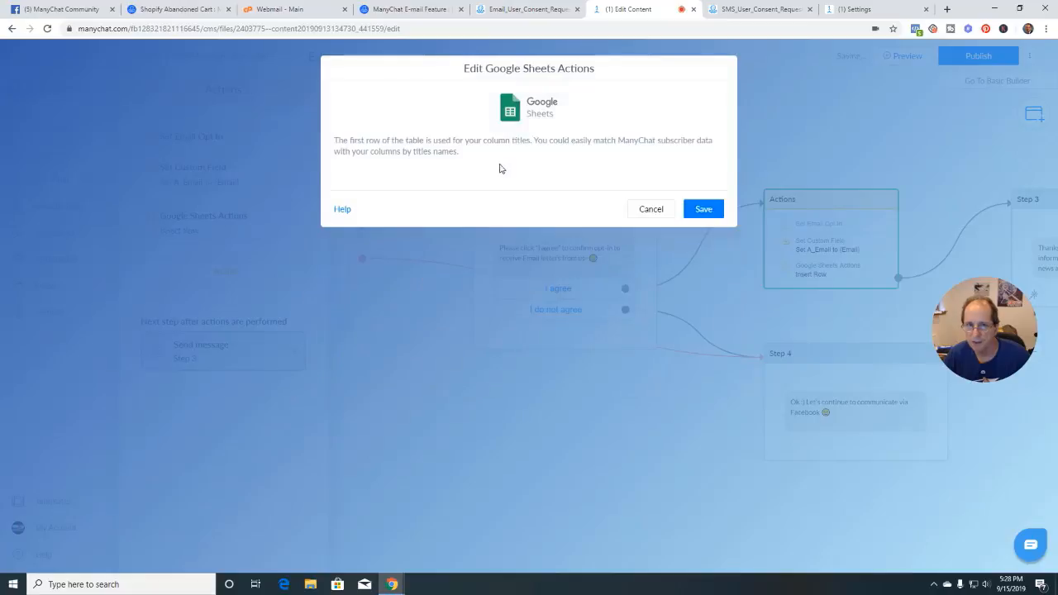
Choose the test email sheet spreadsheet and its Sheet1 worksheet
{"action": "left_click", "coordinate": [457, 192]}
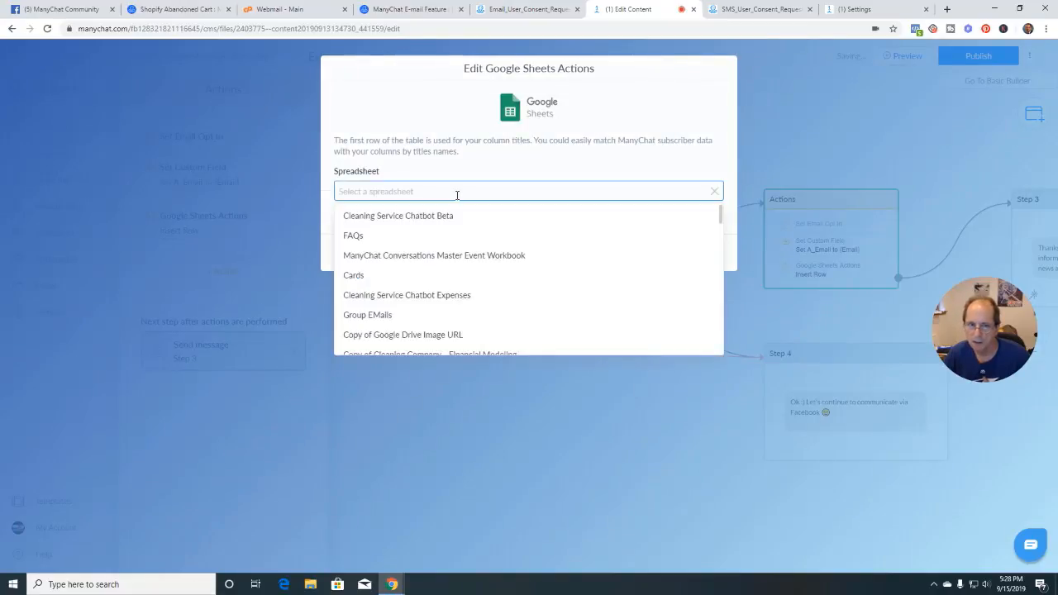
{"action": "scroll", "coordinate": [404, 317], "scroll_direction": "down", "scroll_amount": 1}
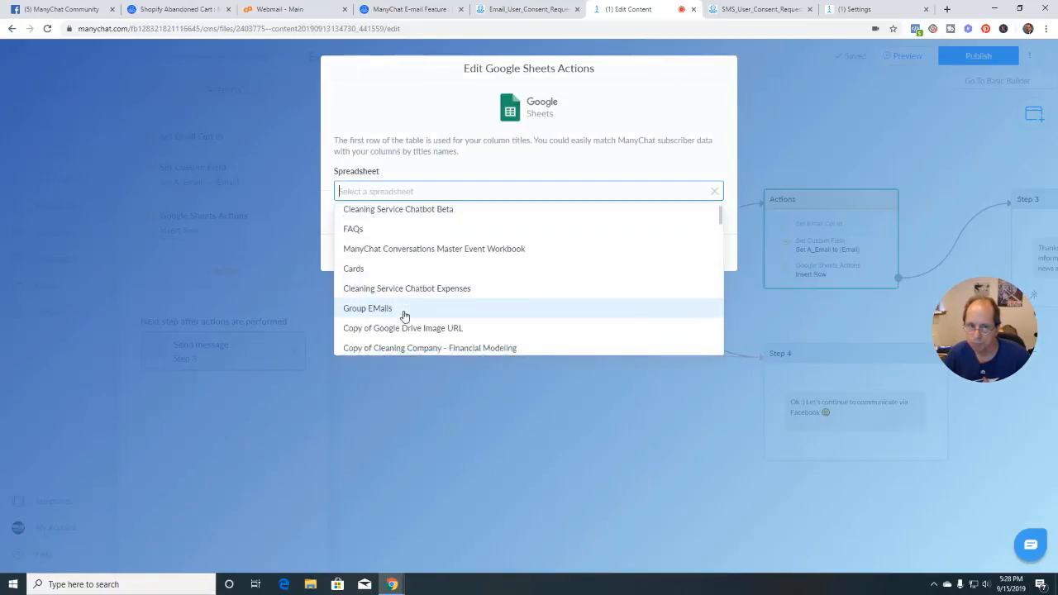
{"action": "scroll", "coordinate": [471, 297], "scroll_direction": "down", "scroll_amount": 1}
{"action": "left_click", "coordinate": [413, 283]}
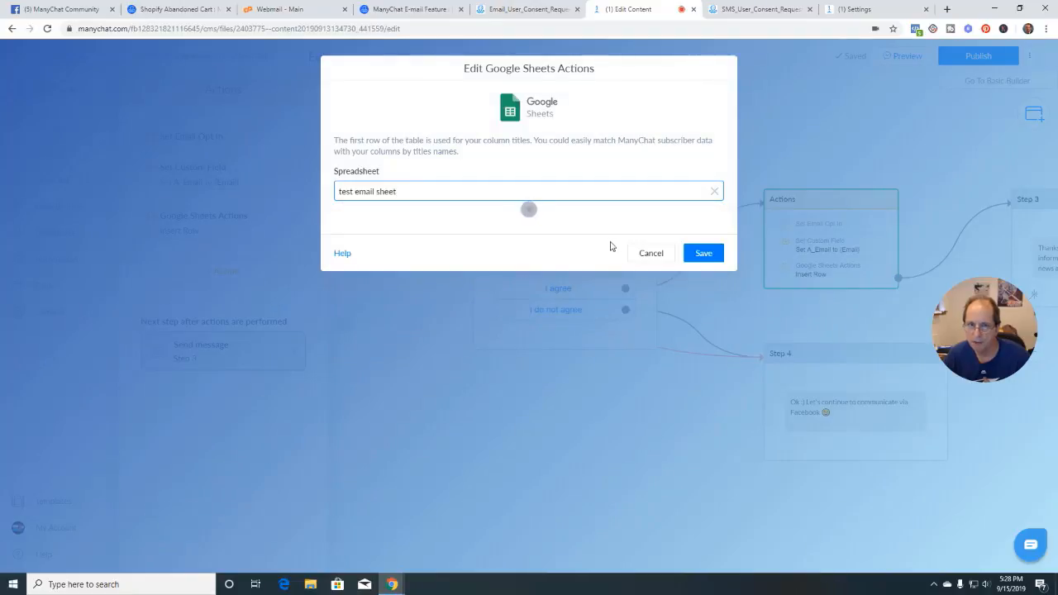
{"action": "left_click", "coordinate": [404, 235]}
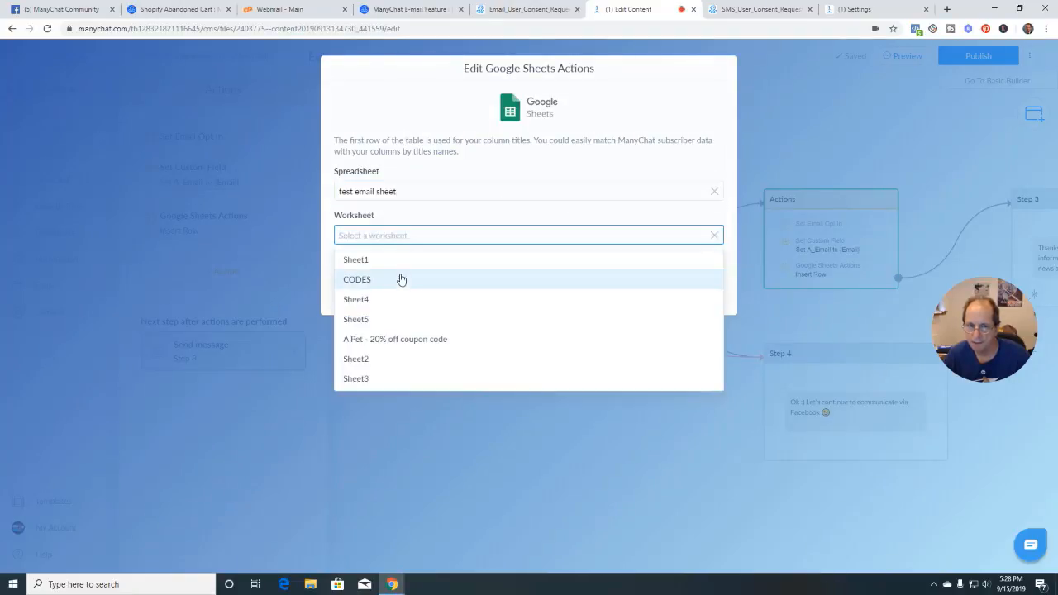
{"action": "left_click", "coordinate": [392, 261]}
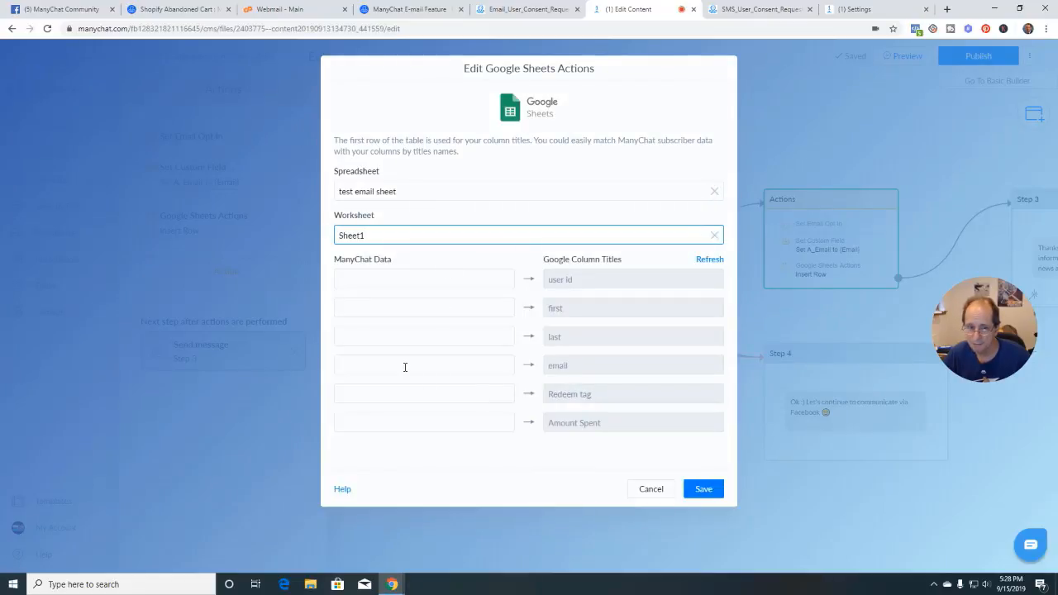
Map Email, User Id, First Name and Last Name to their columns and save
{"action": "left_click", "coordinate": [405, 367]}
{"action": "scroll", "coordinate": [394, 477], "scroll_direction": "down", "scroll_amount": 3}
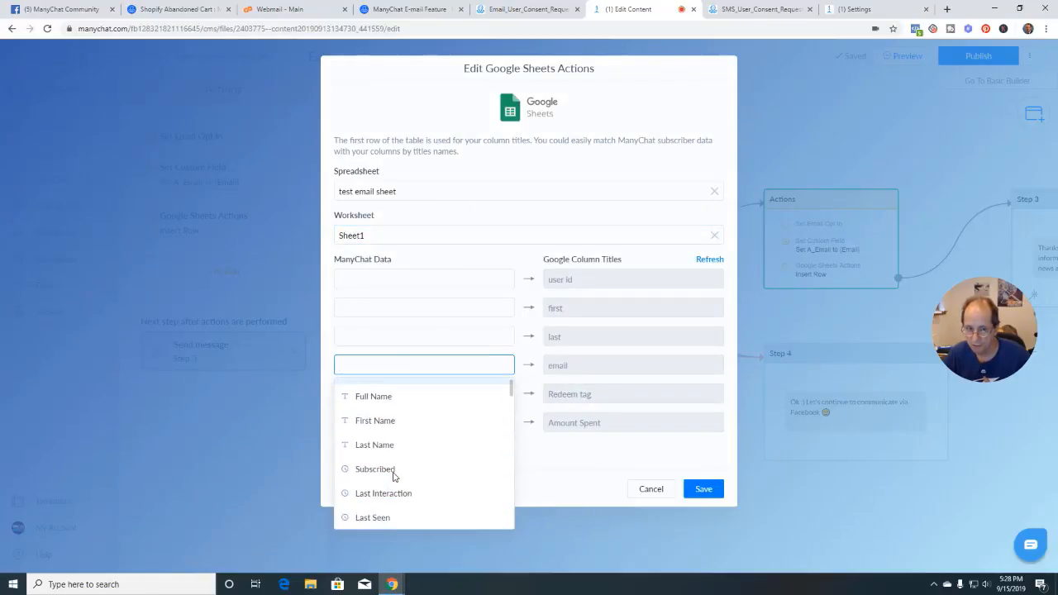
{"action": "scroll", "coordinate": [394, 476], "scroll_direction": "down", "scroll_amount": 5}
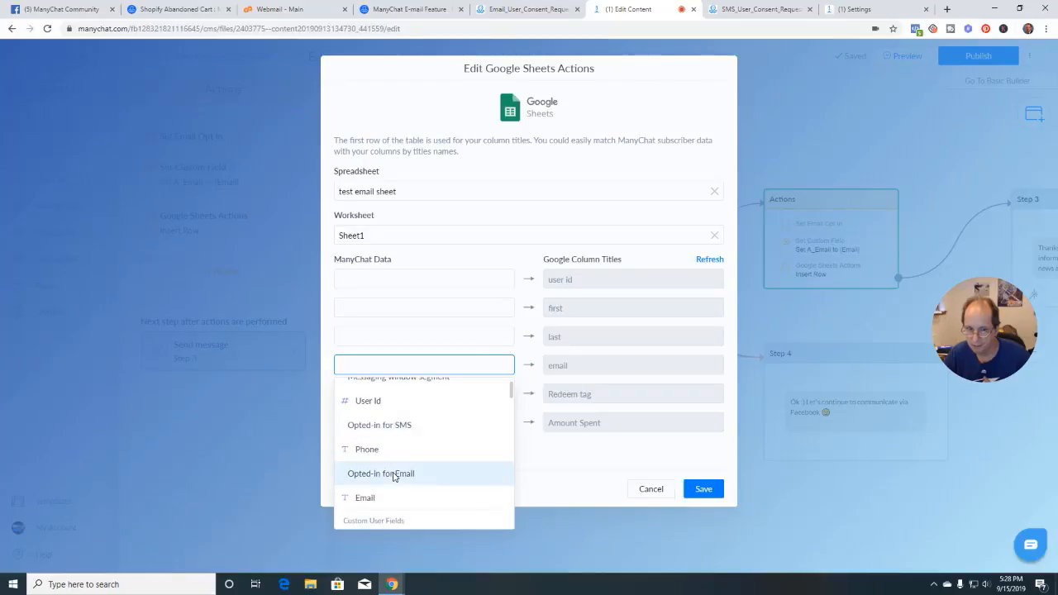
{"action": "left_click", "coordinate": [370, 499]}
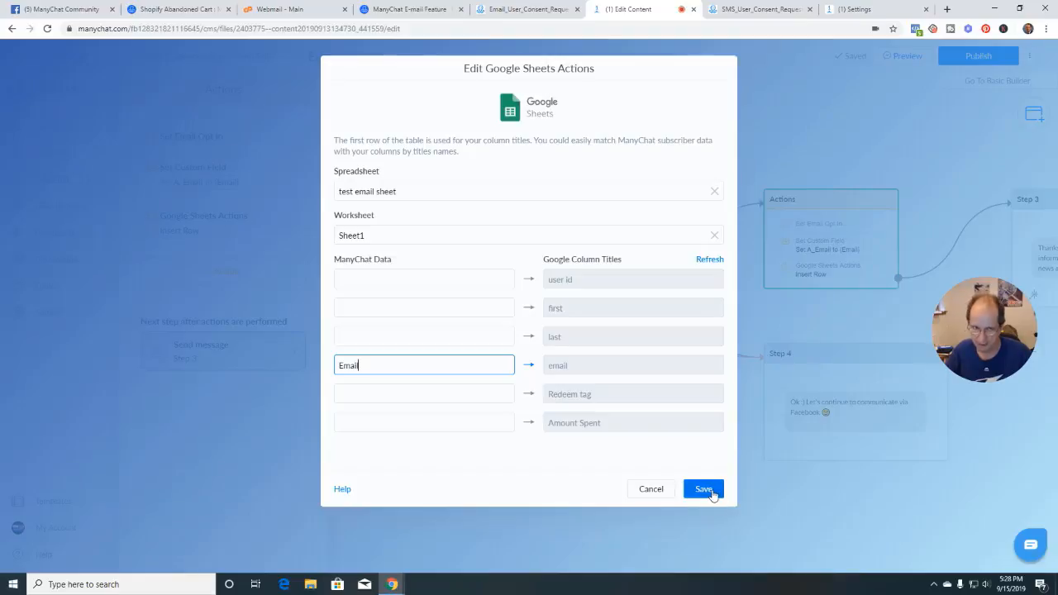
{"action": "left_click", "coordinate": [353, 281]}
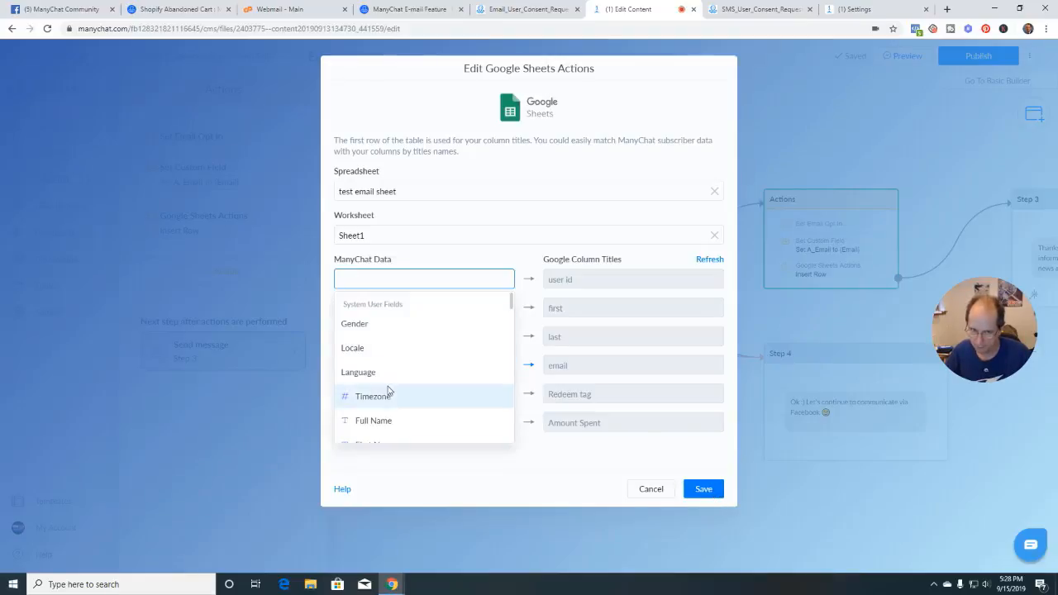
{"action": "scroll", "coordinate": [421, 395], "scroll_direction": "down", "scroll_amount": 3}
{"action": "scroll", "coordinate": [422, 392], "scroll_direction": "down", "scroll_amount": 1}
{"action": "left_click", "coordinate": [428, 370]}
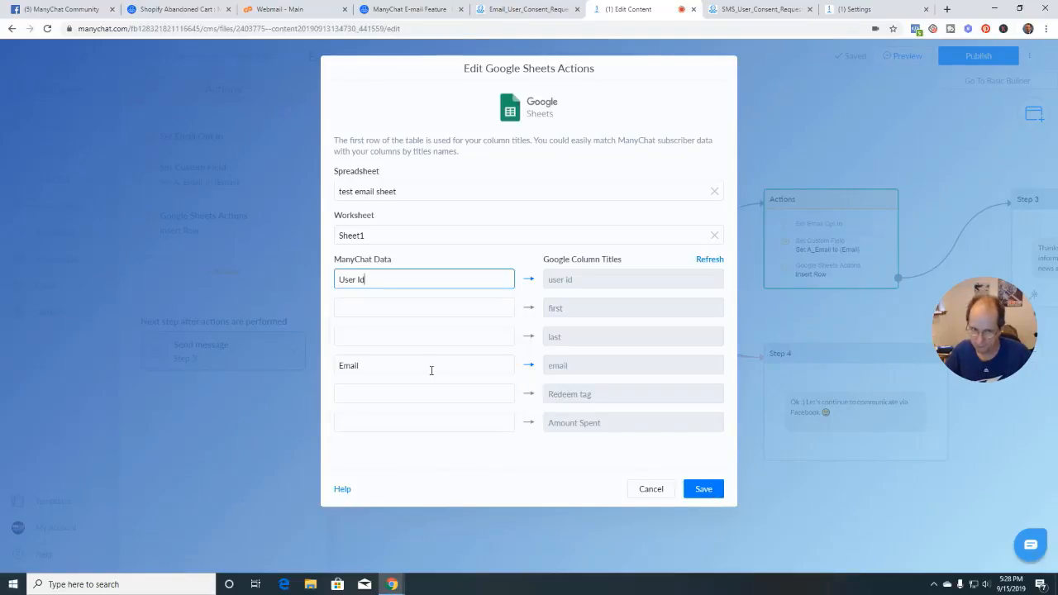
{"action": "left_click", "coordinate": [383, 307]}
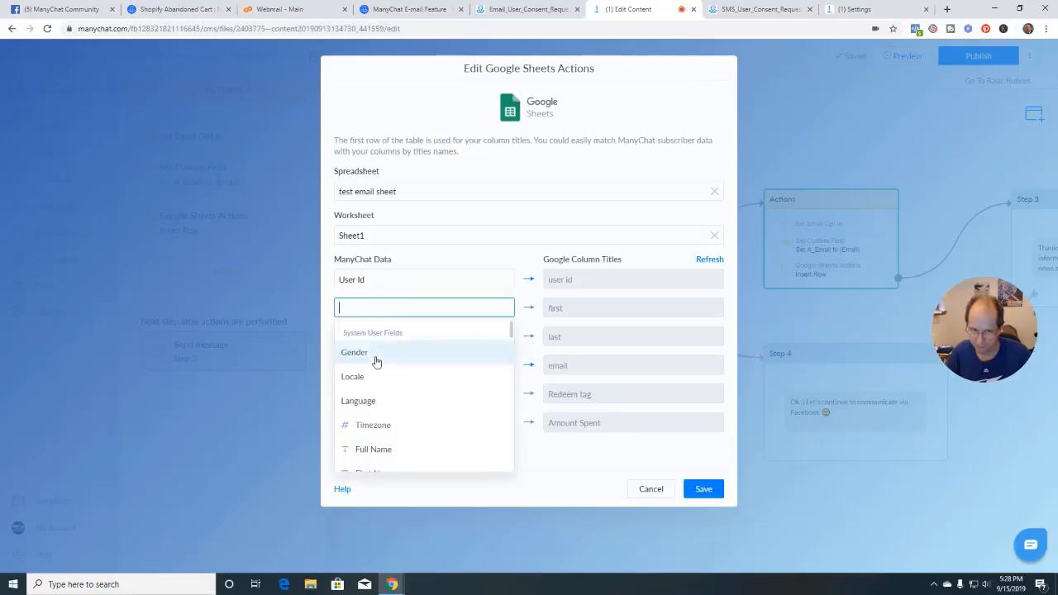
{"action": "scroll", "coordinate": [377, 396], "scroll_direction": "down", "scroll_amount": 3}
{"action": "left_click", "coordinate": [388, 371]}
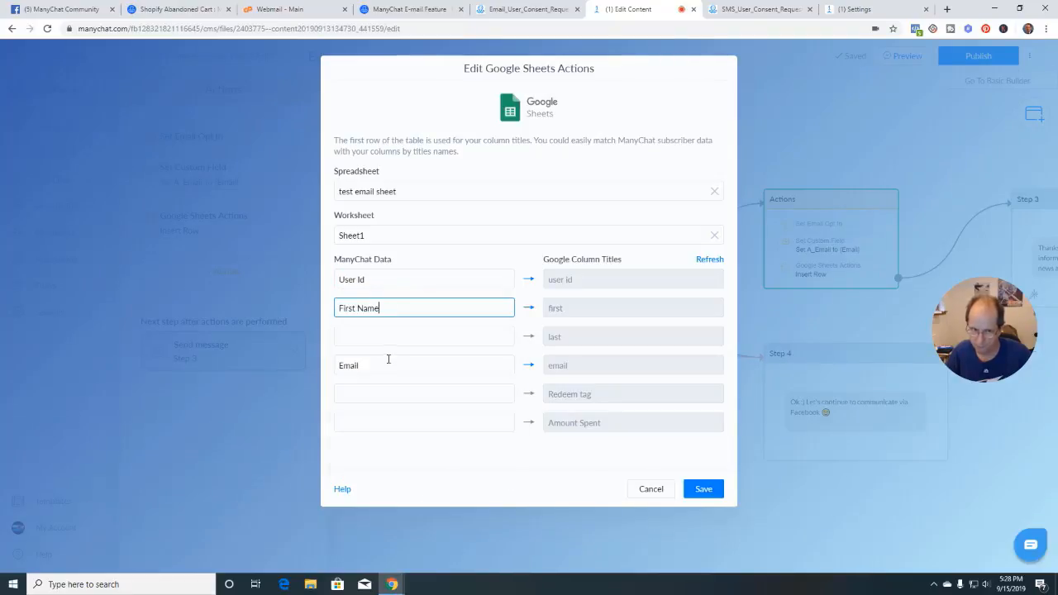
{"action": "left_click", "coordinate": [385, 336]}
{"action": "scroll", "coordinate": [371, 438], "scroll_direction": "down", "scroll_amount": 3}
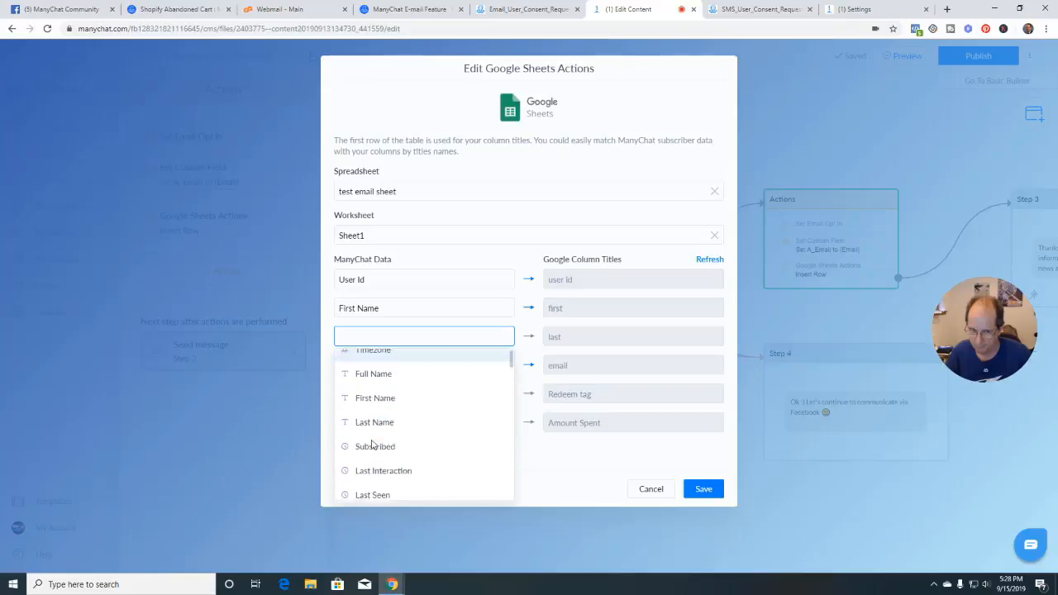
{"action": "left_click", "coordinate": [386, 417]}
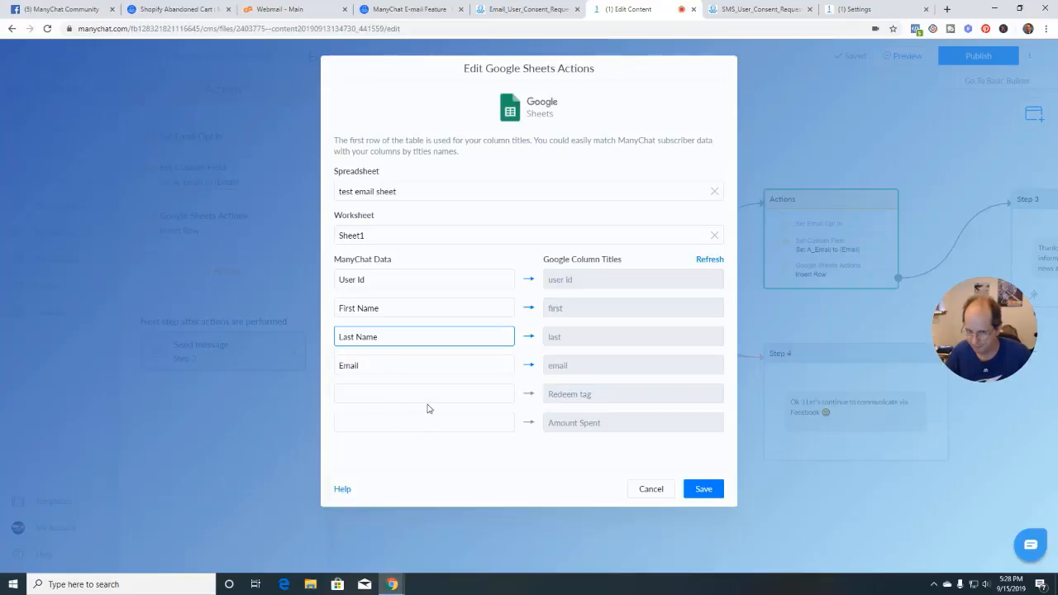
{"action": "left_click", "coordinate": [699, 489]}
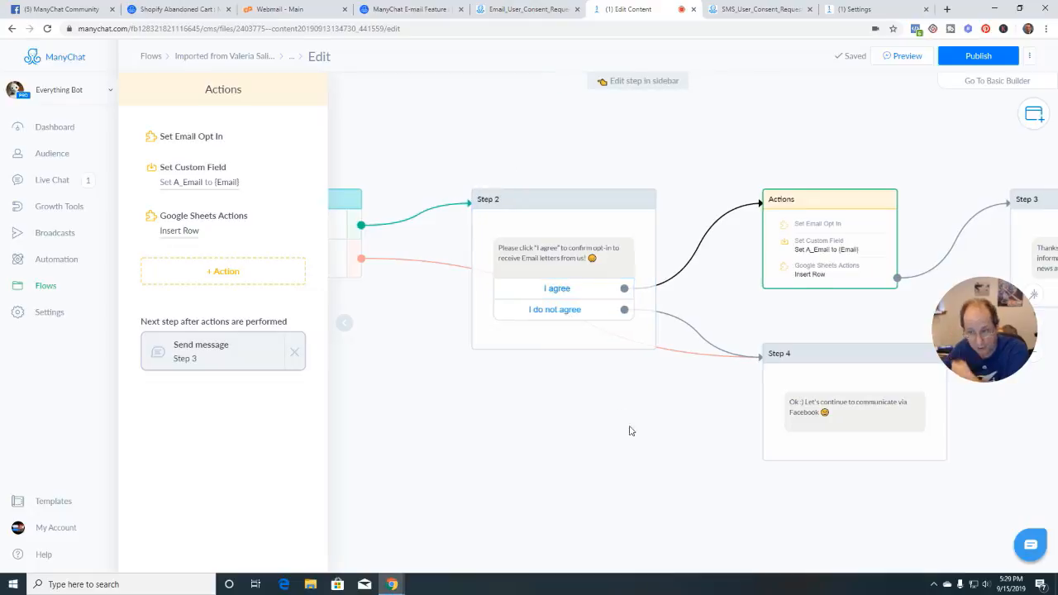
Close the Actions panel and pan the canvas to review Step 3 and Step 4
{"action": "left_click_drag", "start_coordinate": [628, 430], "coordinate": [477, 405]}
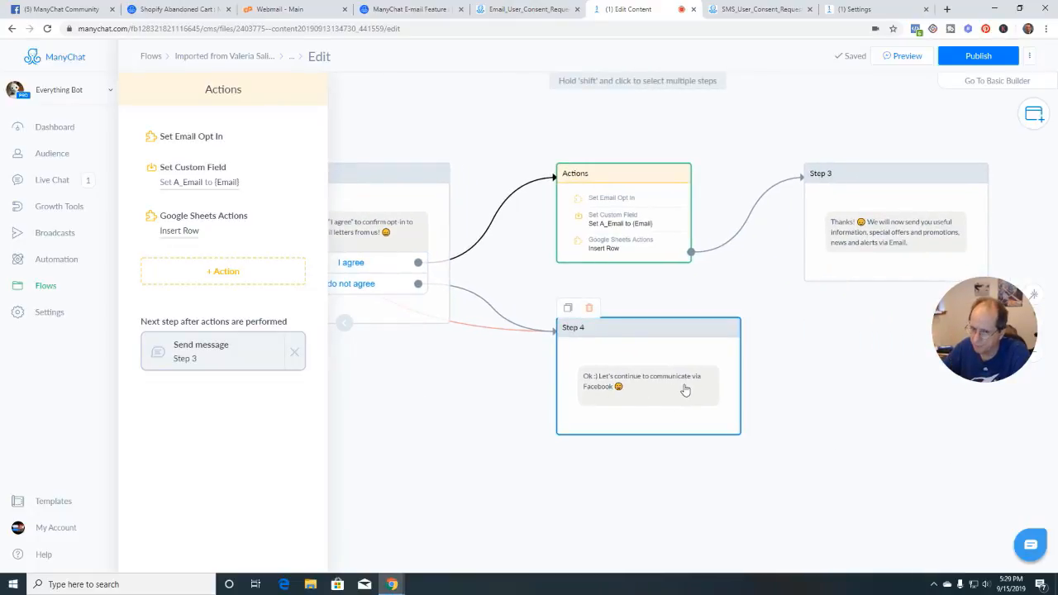
{"action": "scroll", "coordinate": [695, 390], "scroll_direction": "up", "scroll_amount": 3}
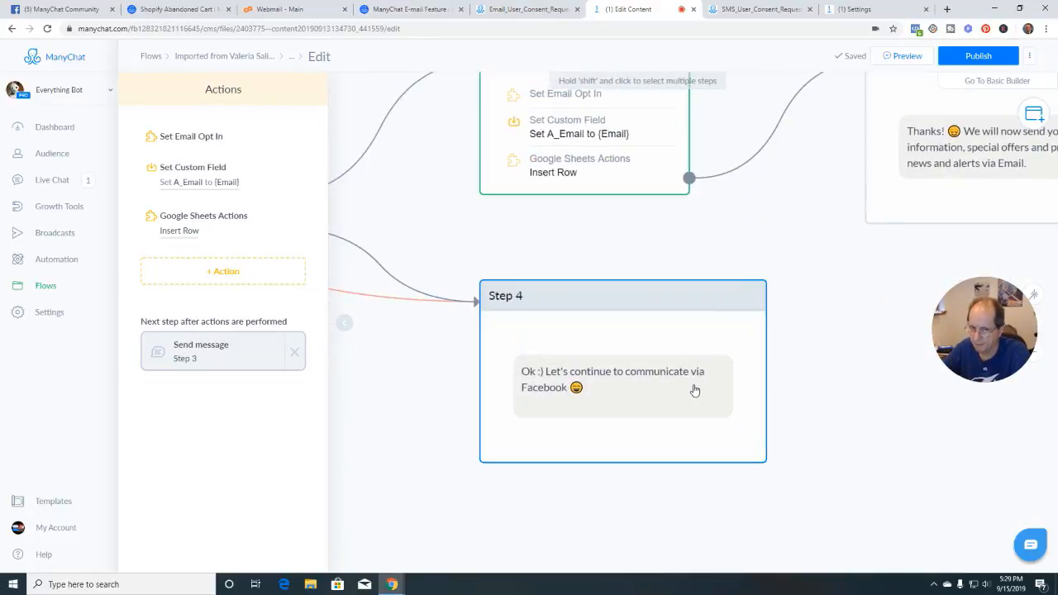
{"action": "left_click", "coordinate": [343, 323]}
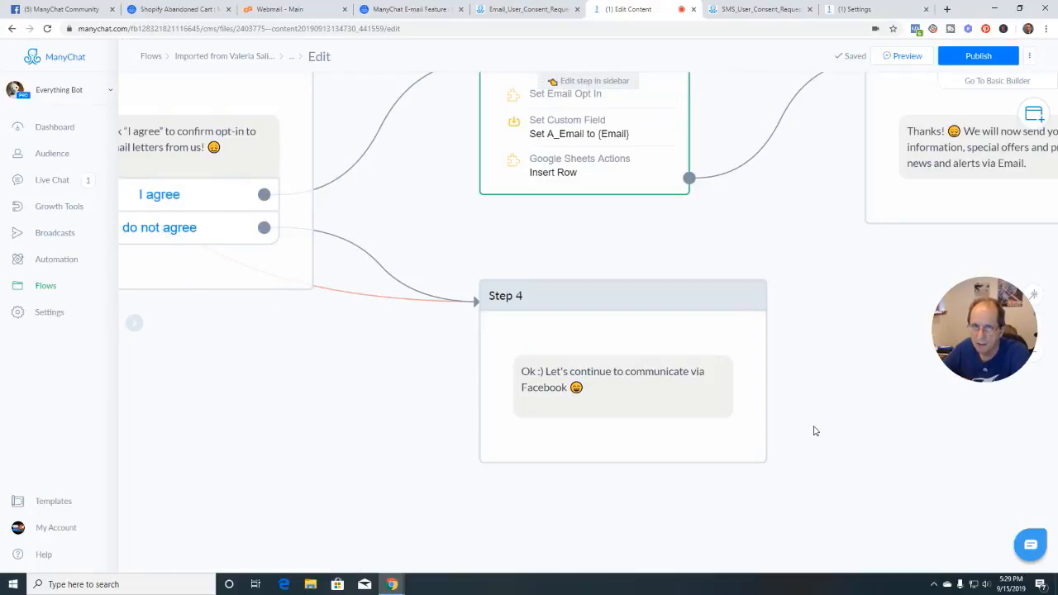
{"action": "scroll", "coordinate": [813, 430], "scroll_direction": "down", "scroll_amount": 4}
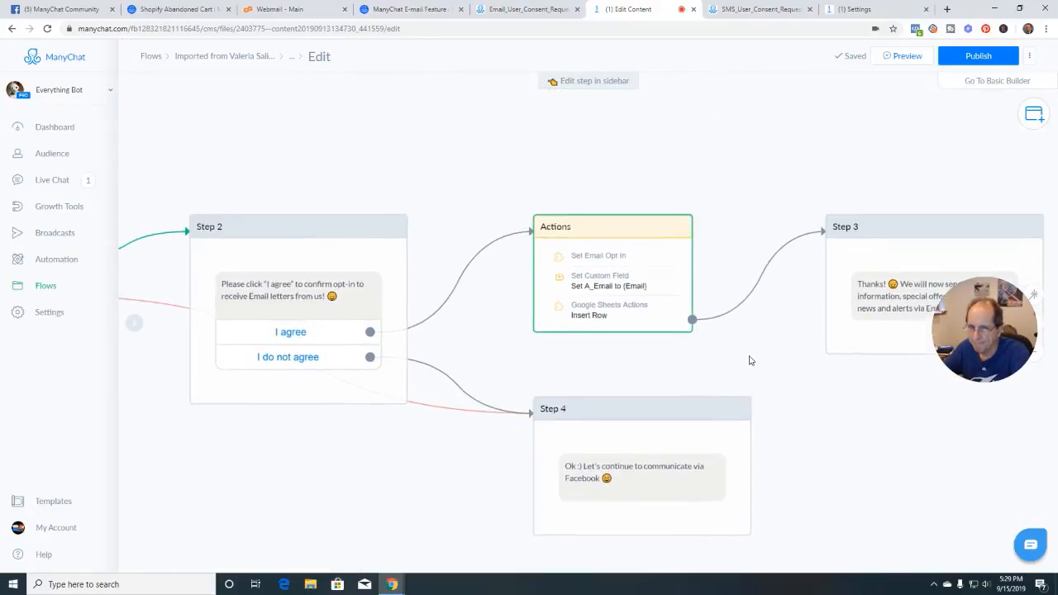
{"action": "left_click_drag", "start_coordinate": [730, 338], "coordinate": [501, 328]}
{"action": "scroll", "coordinate": [765, 380], "scroll_direction": "up", "scroll_amount": 2}
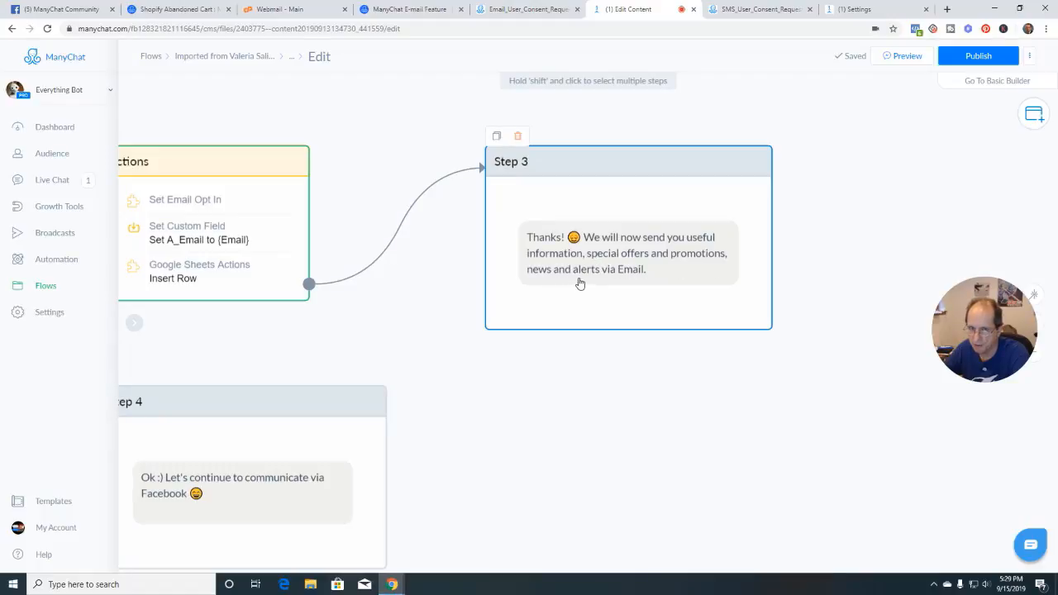
{"action": "scroll", "coordinate": [670, 441], "scroll_direction": "down", "scroll_amount": 2}
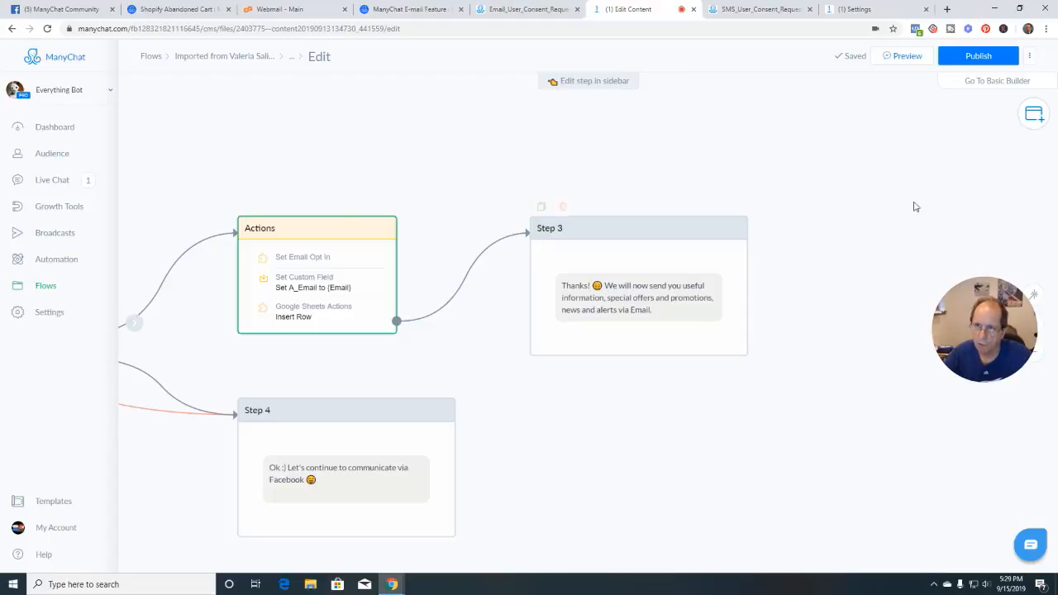
Publish the flow, zoom out to its first steps, and open Audience in a new tab
{"action": "left_click", "coordinate": [975, 61]}
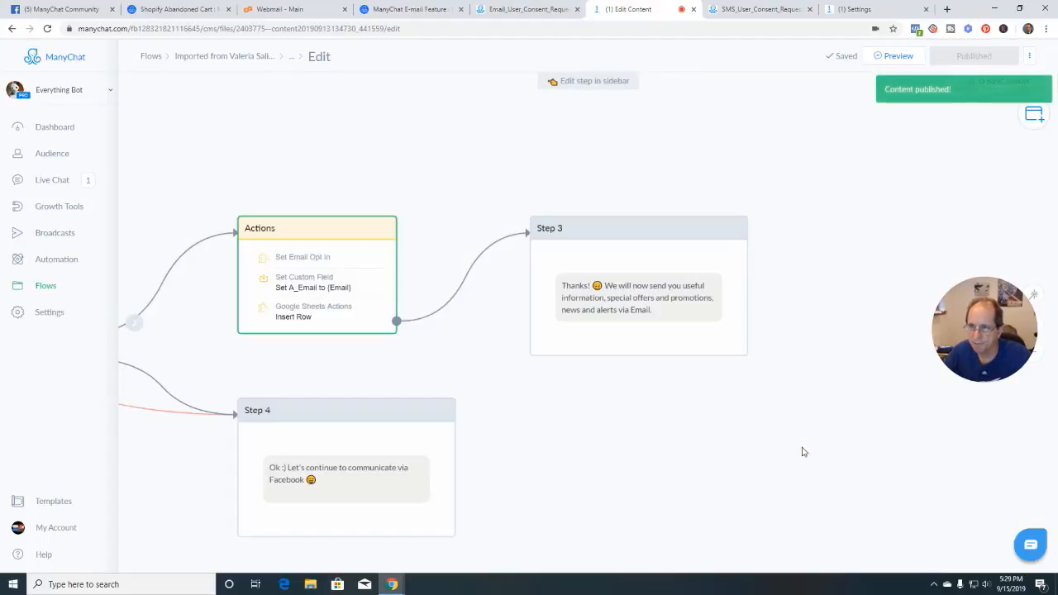
{"action": "scroll", "coordinate": [652, 439], "scroll_direction": "down", "scroll_amount": 5}
{"action": "left_click_drag", "start_coordinate": [318, 475], "coordinate": [463, 432]}
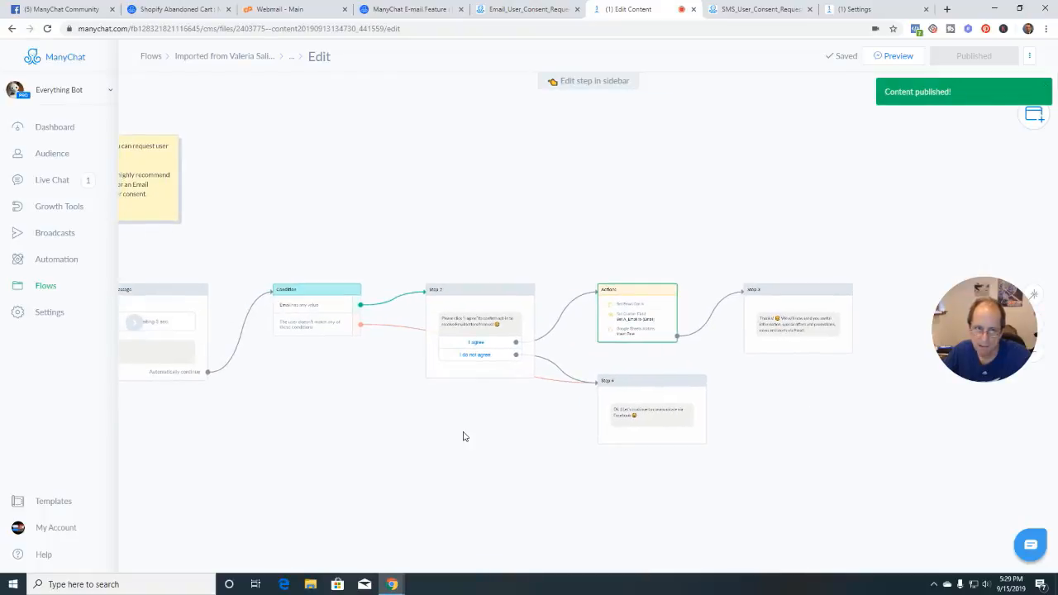
{"action": "scroll", "coordinate": [463, 433], "scroll_direction": "down", "scroll_amount": 3}
{"action": "left_click_drag", "start_coordinate": [278, 452], "coordinate": [435, 408]}
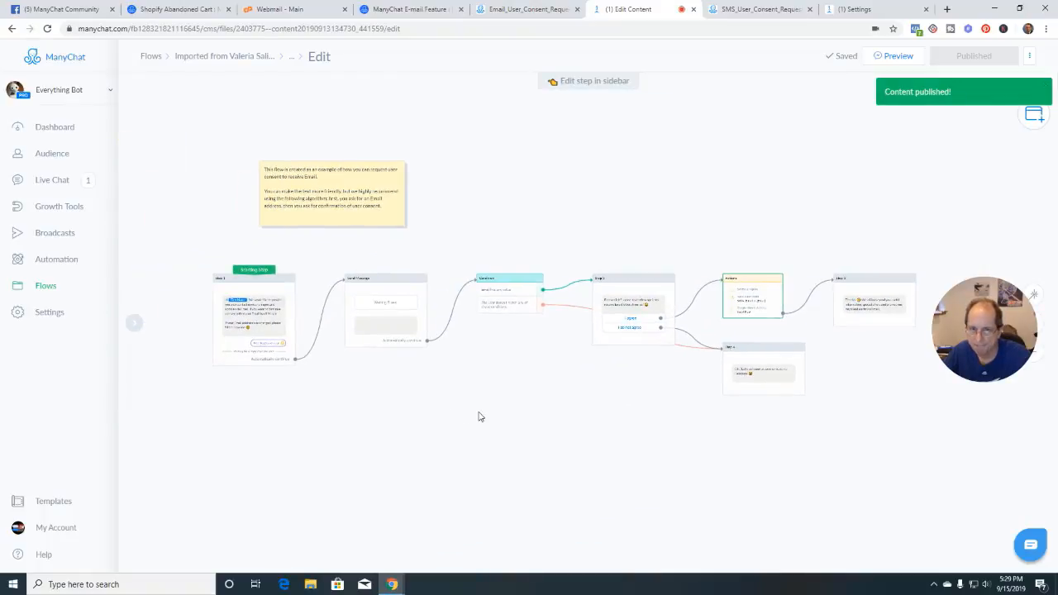
{"action": "scroll", "coordinate": [478, 416], "scroll_direction": "up", "scroll_amount": 1}
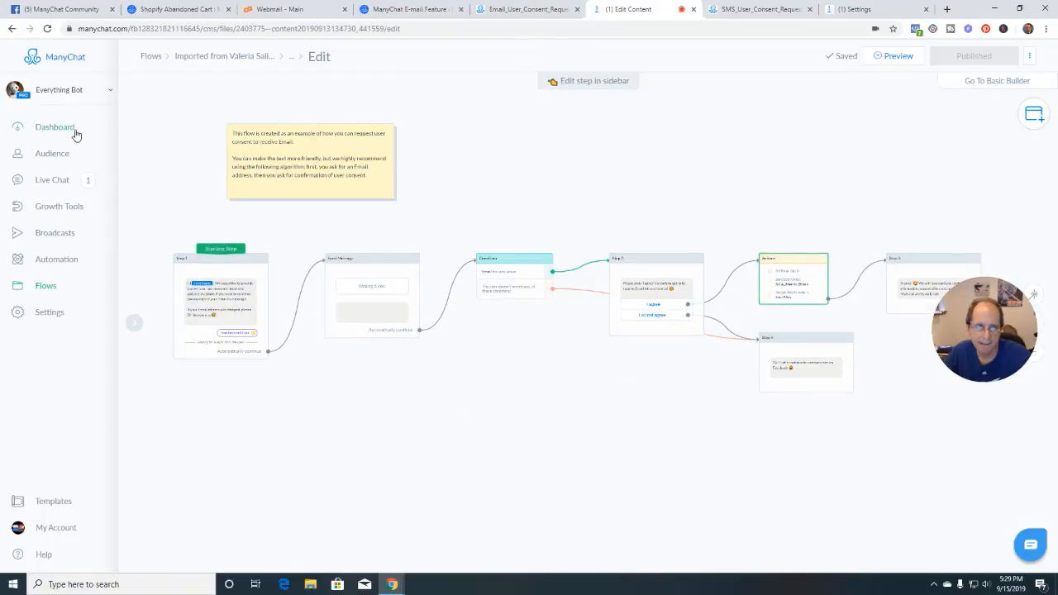
{"action": "right_click", "coordinate": [50, 156]}
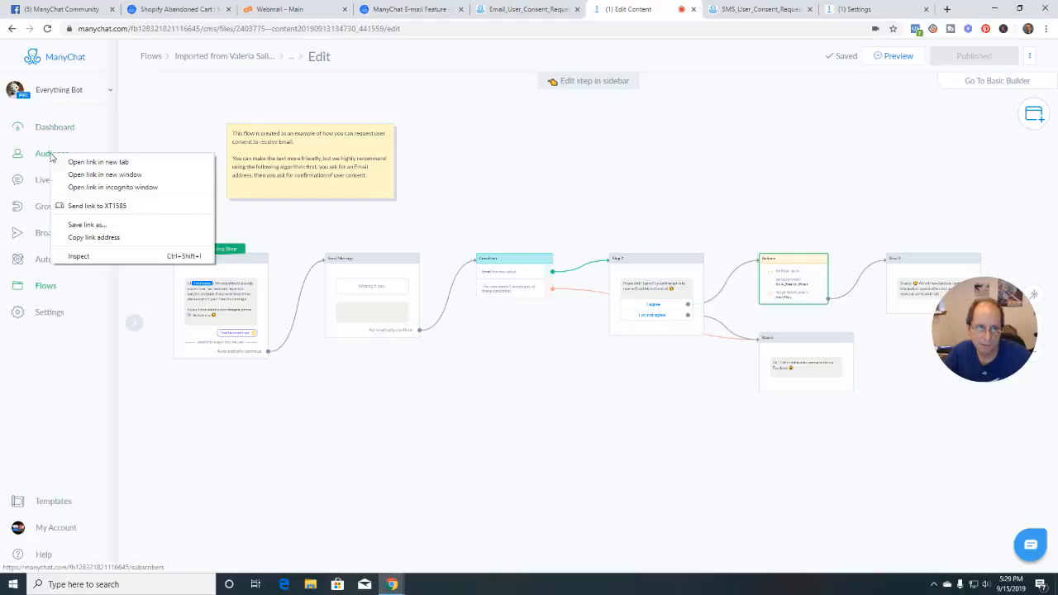
{"action": "left_click", "coordinate": [98, 162]}
In the Audience tab, filter subscribers by the test subscriber's last name and open their profile
{"action": "left_click", "coordinate": [679, 11]}
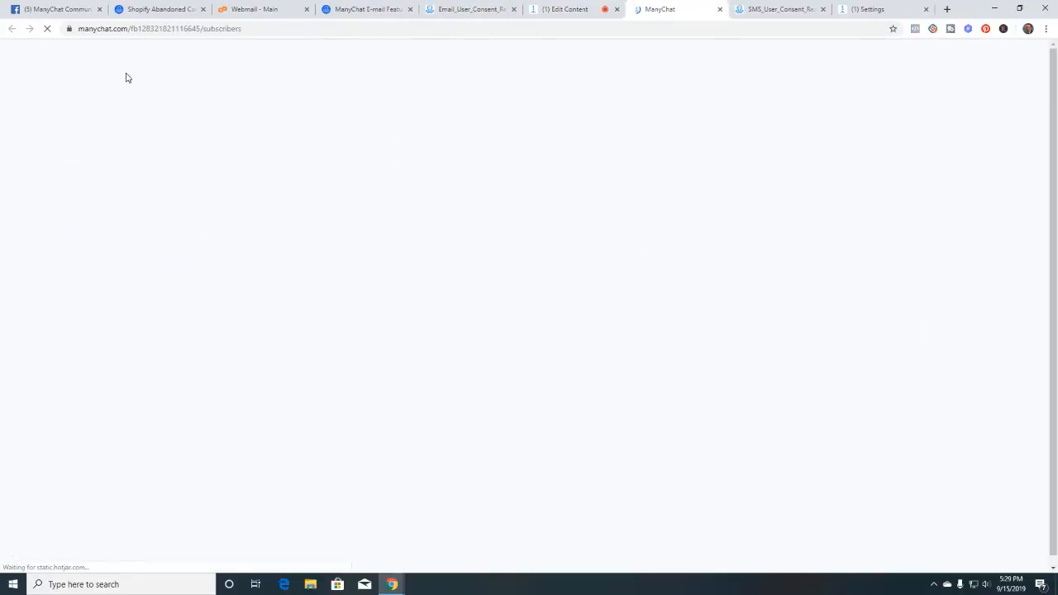
{"action": "left_click", "coordinate": [216, 104]}
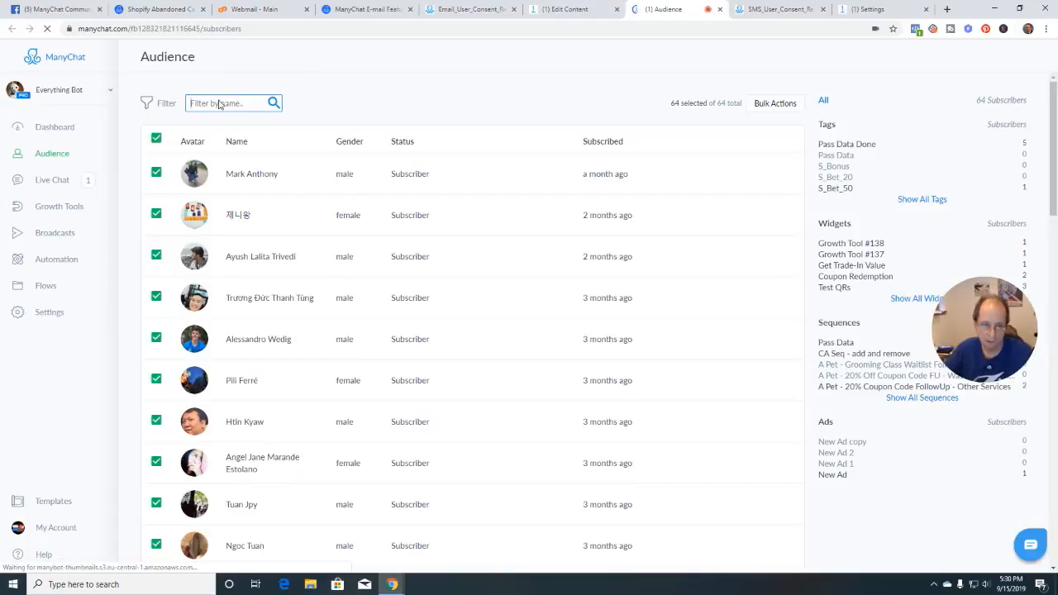
{"action": "type", "text": "cubisn"}
{"action": "key", "text": "BackSpace"}
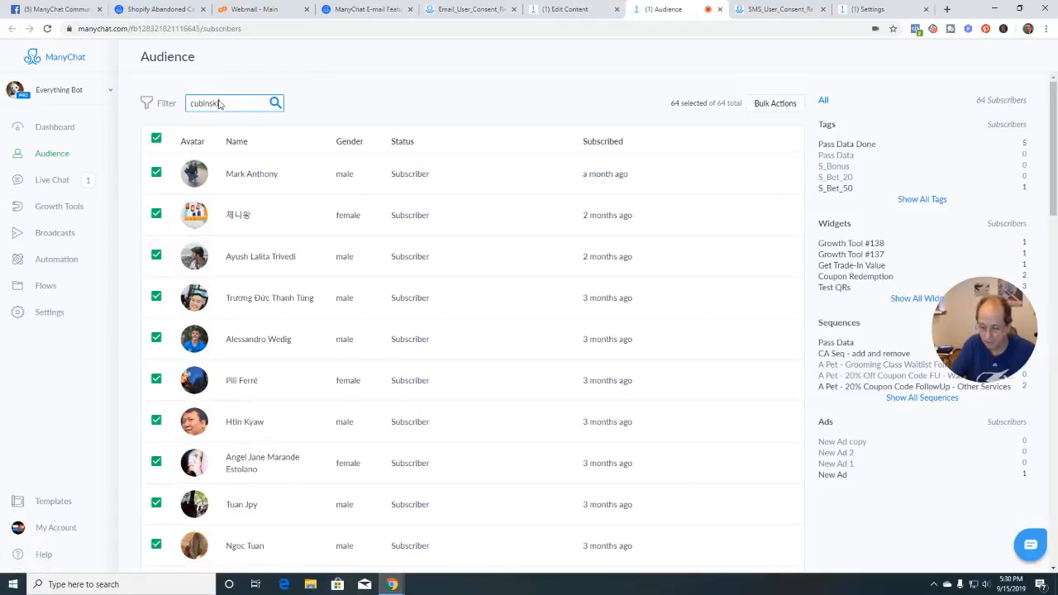
{"action": "left_click", "coordinate": [248, 221]}
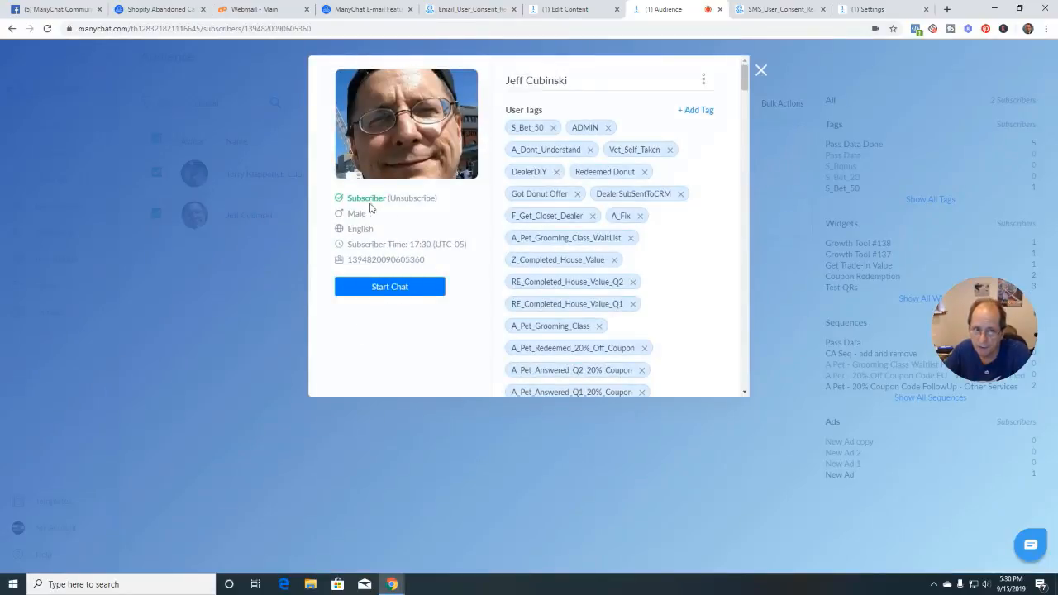
Clear the subscriber's A_Email custom field and close the profile
{"action": "scroll", "coordinate": [582, 312], "scroll_direction": "down", "scroll_amount": 10}
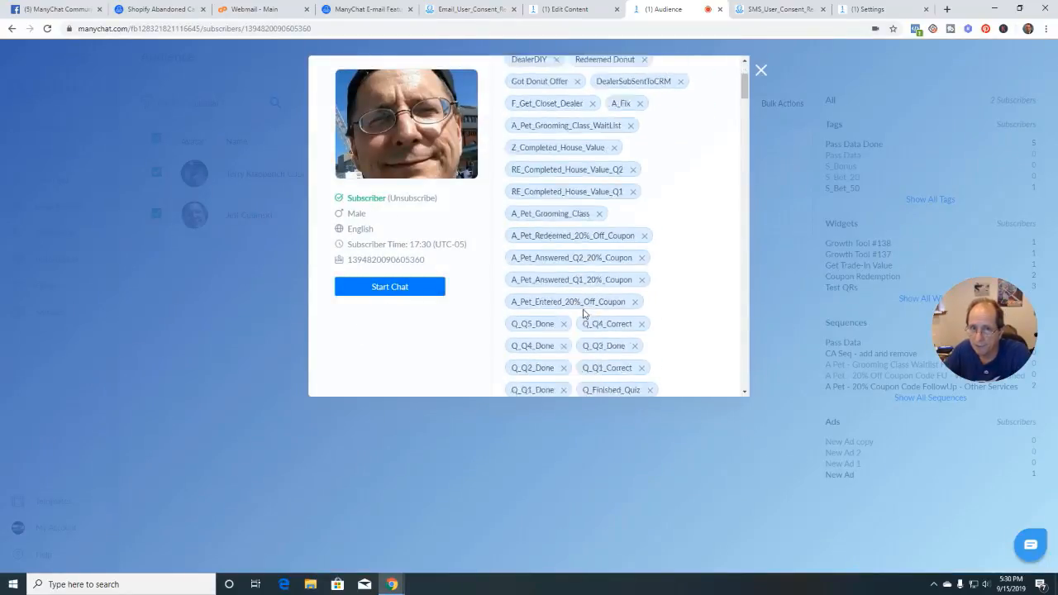
{"action": "scroll", "coordinate": [583, 312], "scroll_direction": "down", "scroll_amount": 10}
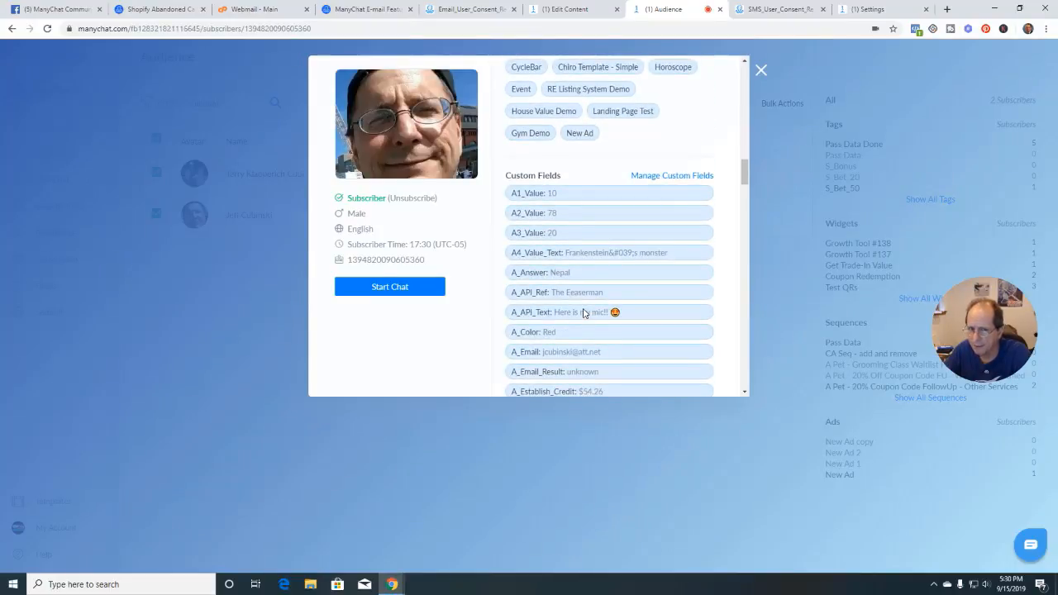
{"action": "scroll", "coordinate": [583, 312], "scroll_direction": "down", "scroll_amount": 1}
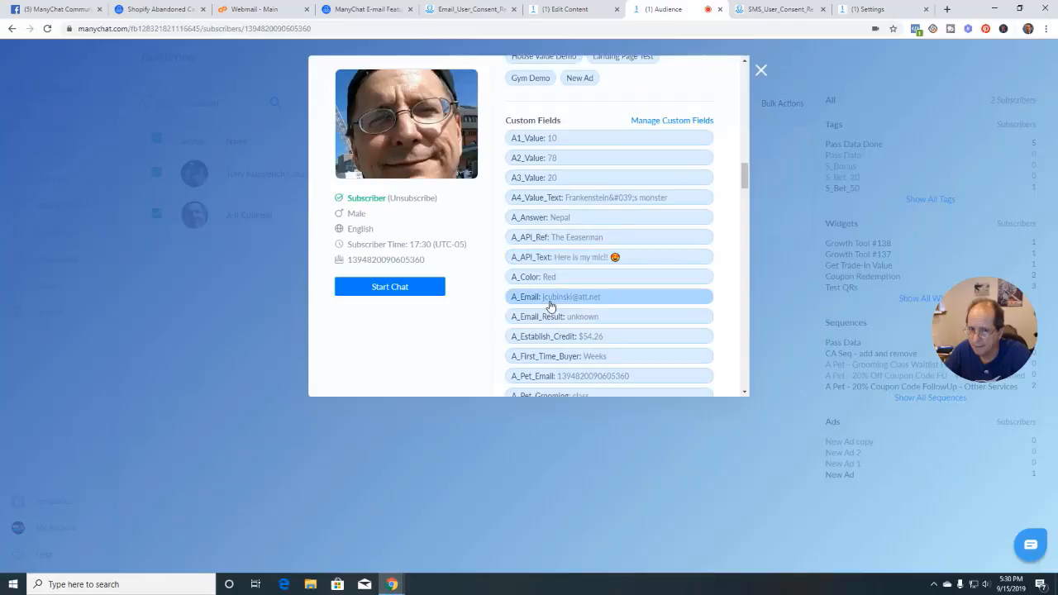
{"action": "left_click", "coordinate": [551, 305]}
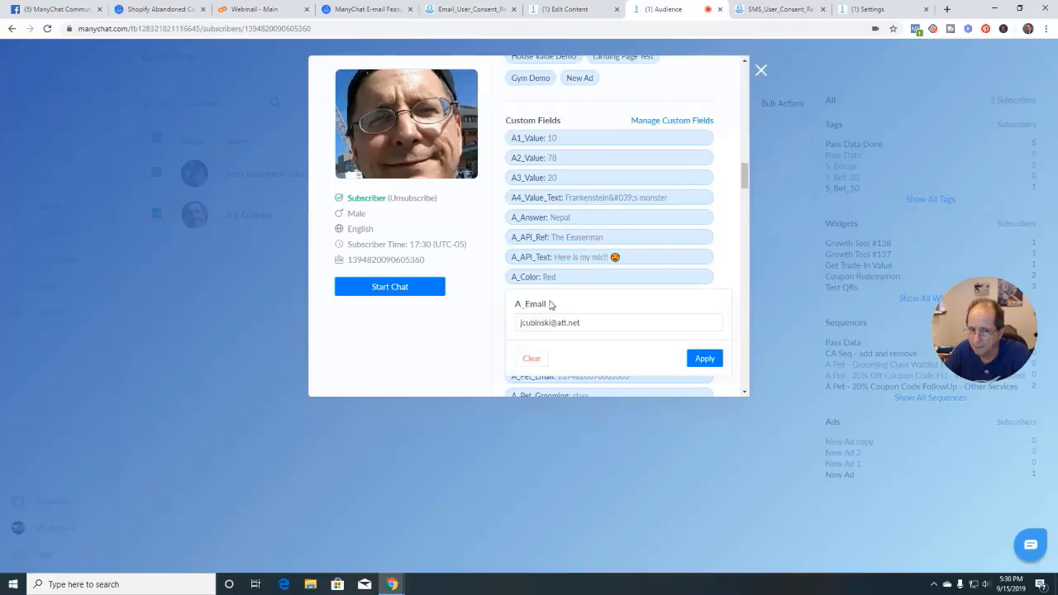
{"action": "left_click", "coordinate": [547, 362]}
{"action": "left_click", "coordinate": [604, 116]}
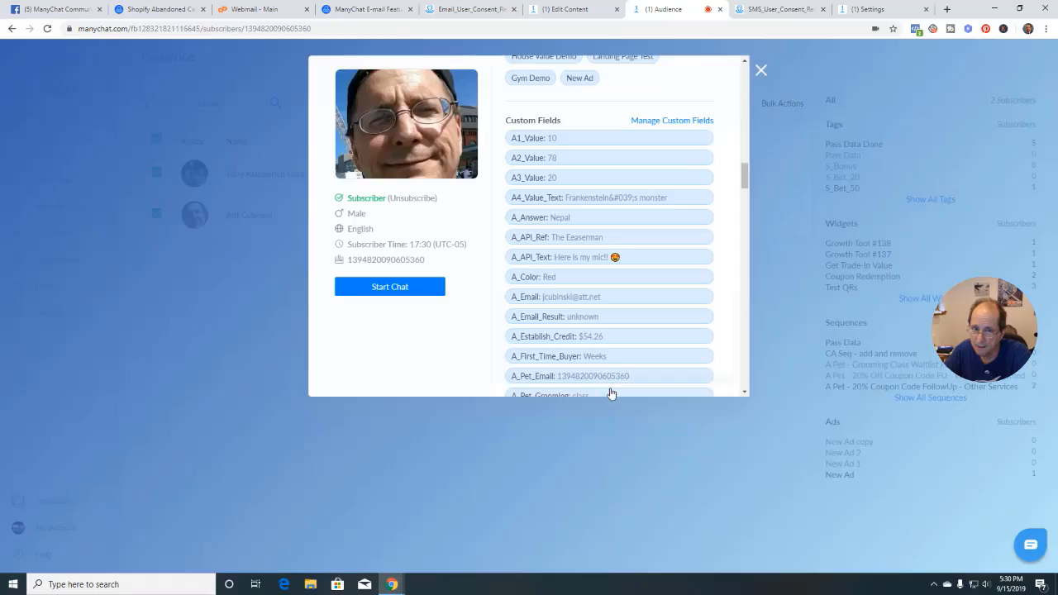
{"action": "left_click", "coordinate": [761, 69]}
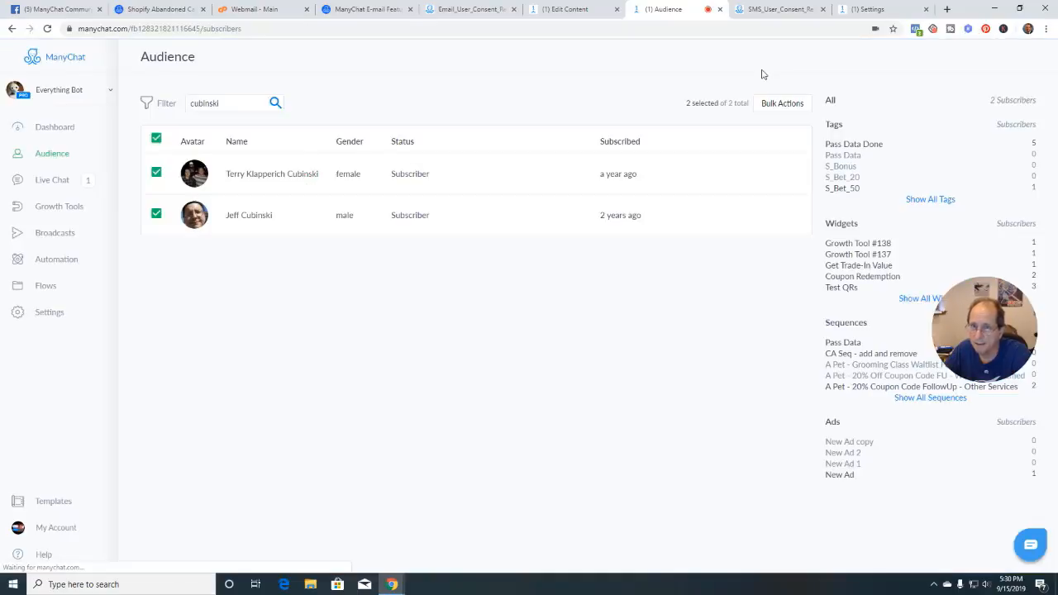
{"action": "left_click", "coordinate": [578, 10]}
Pan the consent flow canvas to the note and starting step, then go to the Everything Bot chat in Messenger
{"action": "scroll", "coordinate": [625, 382], "scroll_direction": "up", "scroll_amount": 3}
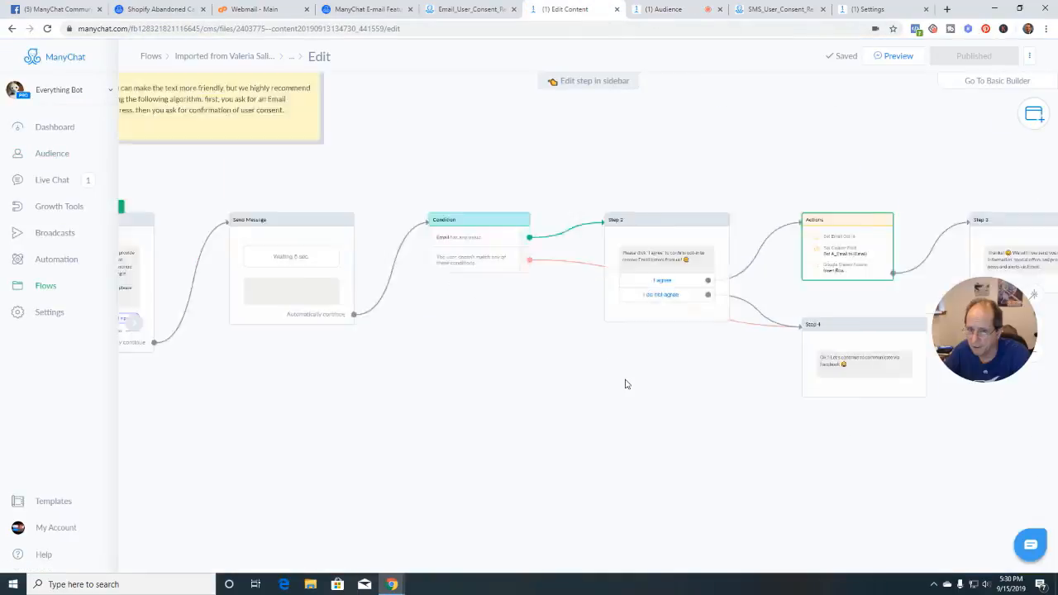
{"action": "scroll", "coordinate": [724, 380], "scroll_direction": "up", "scroll_amount": 3}
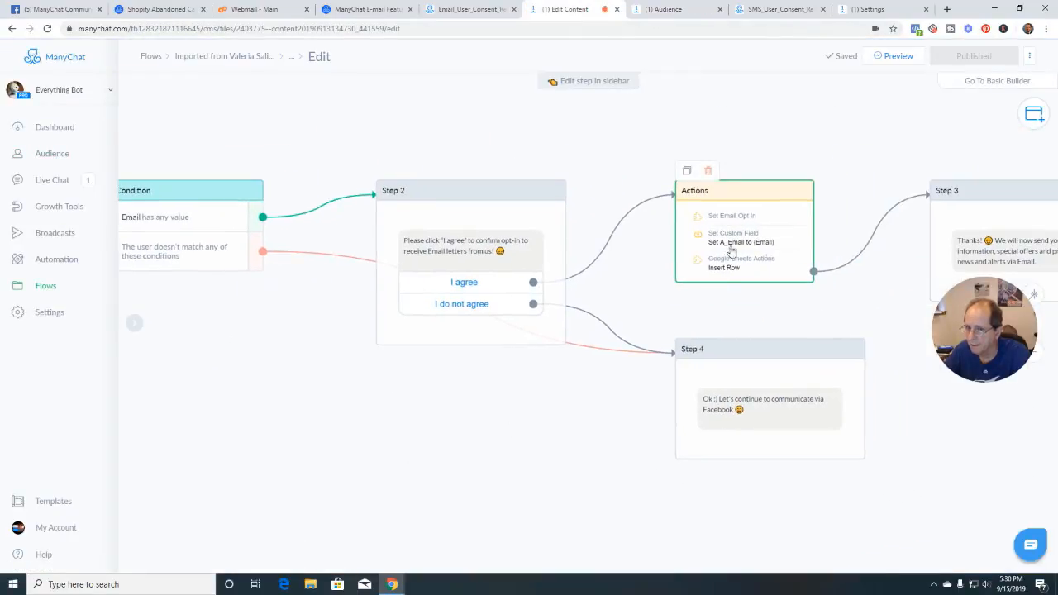
{"action": "scroll", "coordinate": [521, 433], "scroll_direction": "down", "scroll_amount": 2}
{"action": "scroll", "coordinate": [521, 435], "scroll_direction": "down", "scroll_amount": 1}
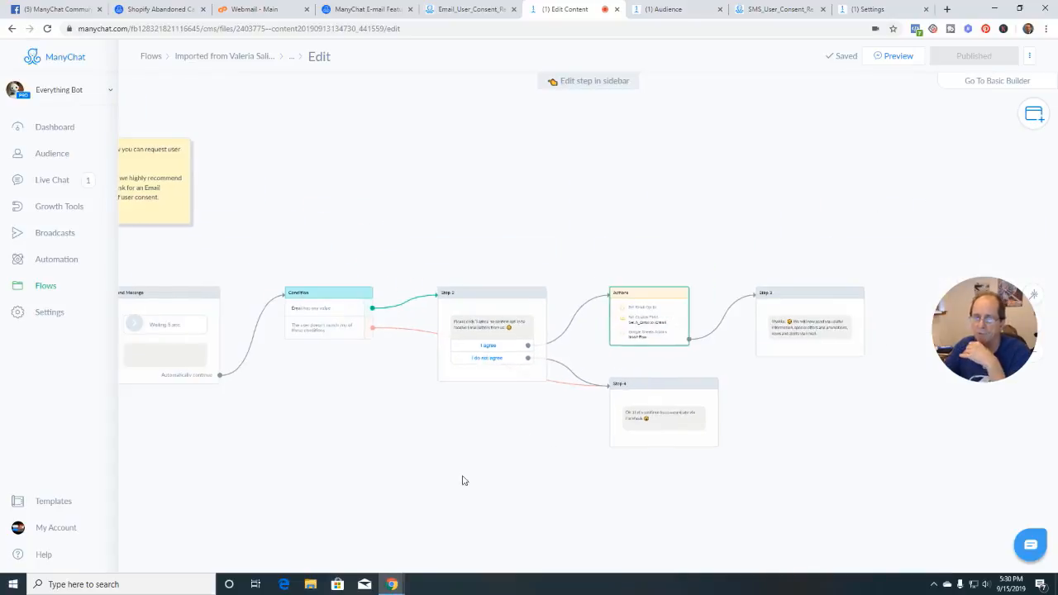
{"action": "left_click_drag", "start_coordinate": [431, 492], "coordinate": [561, 452]}
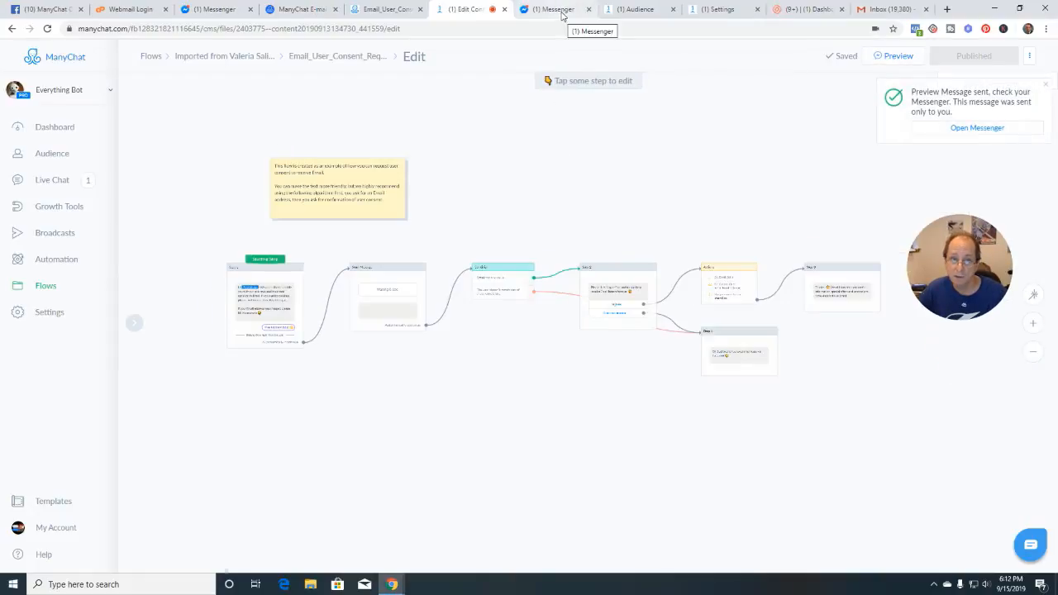
{"action": "left_click", "coordinate": [561, 12]}
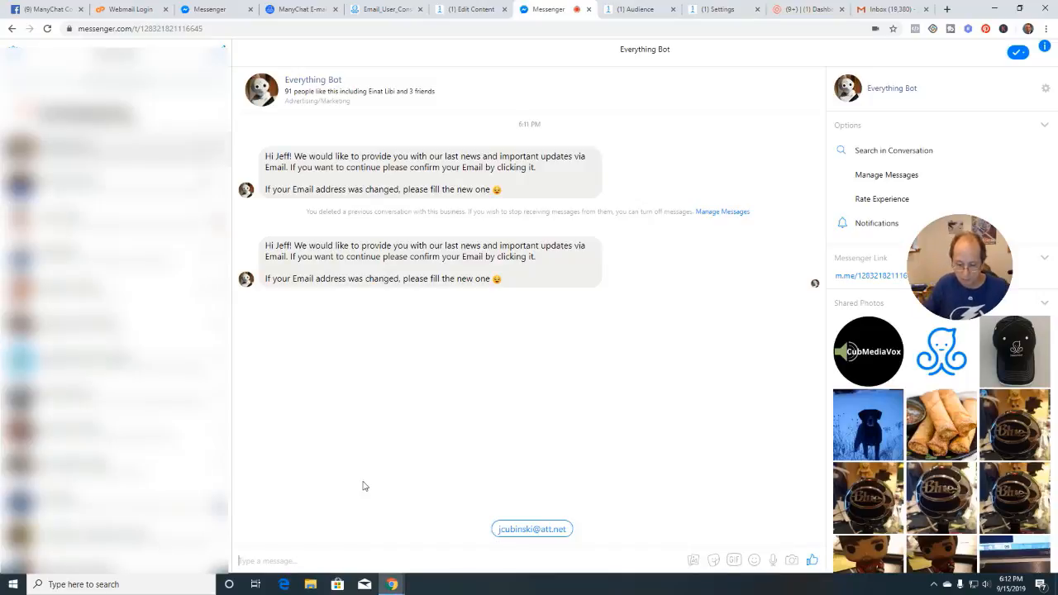
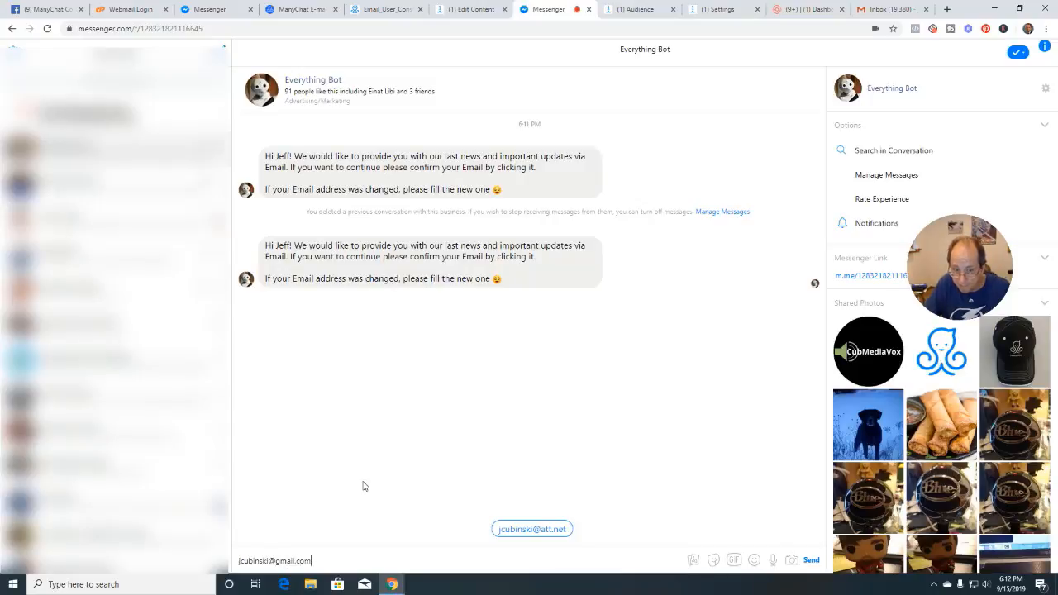
Send the new email address to Everything Bot and answer 'I agree' to the email consent question
{"action": "key", "text": "Return"}
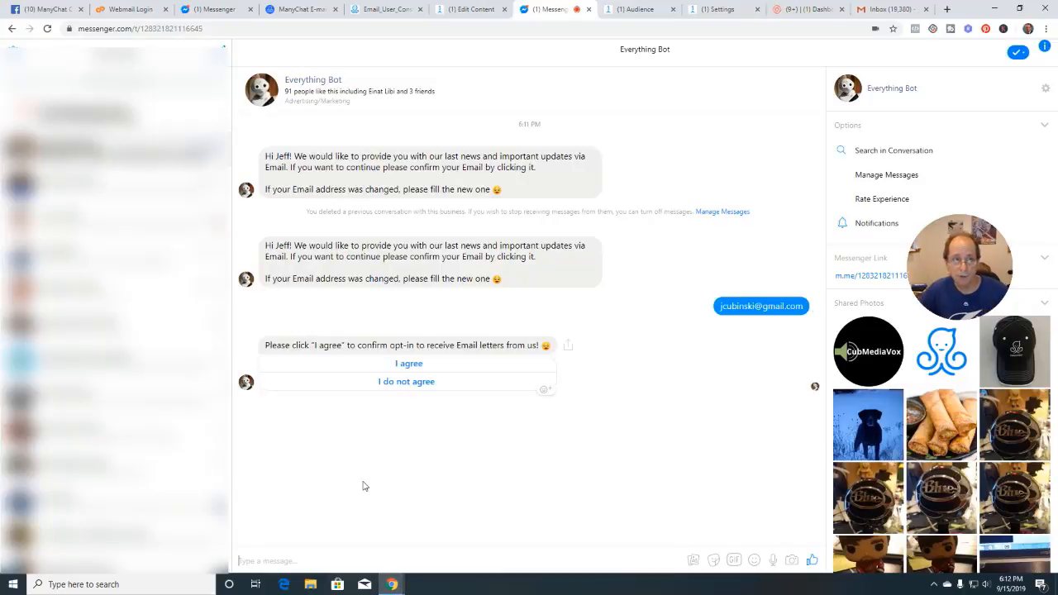
{"action": "left_click", "coordinate": [410, 366]}
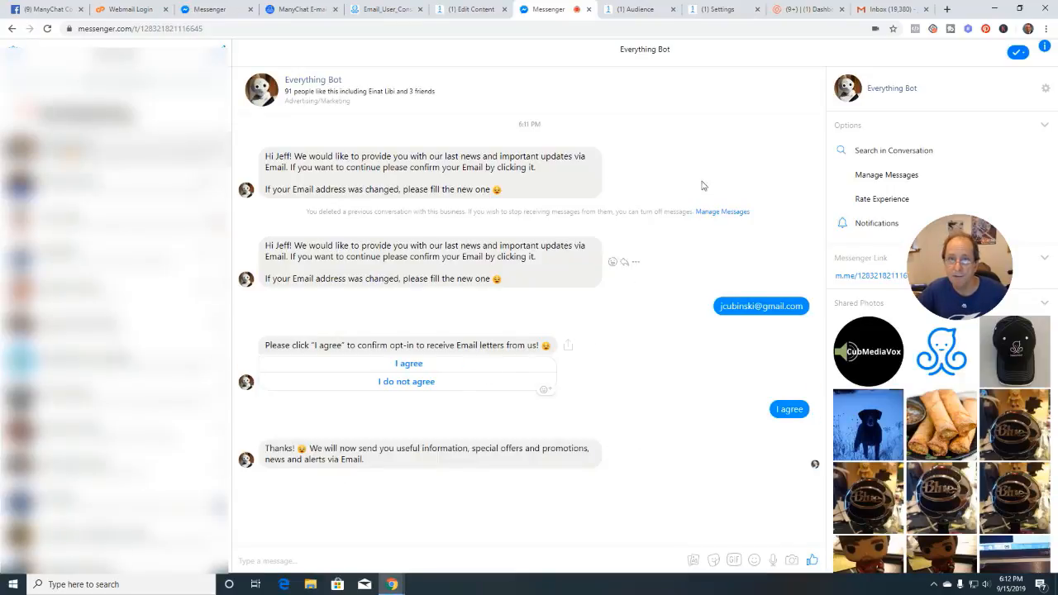
In Audience, check the test subscriber's Opted-In for Email status and filled A_Email field, then open a blank tab
{"action": "left_click", "coordinate": [642, 11]}
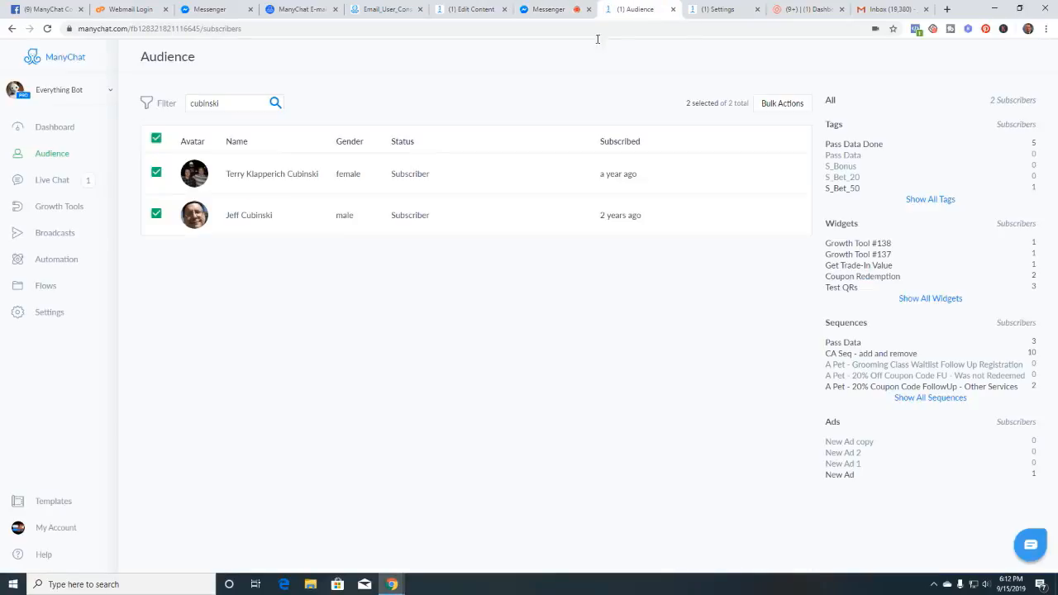
{"action": "left_click", "coordinate": [255, 215]}
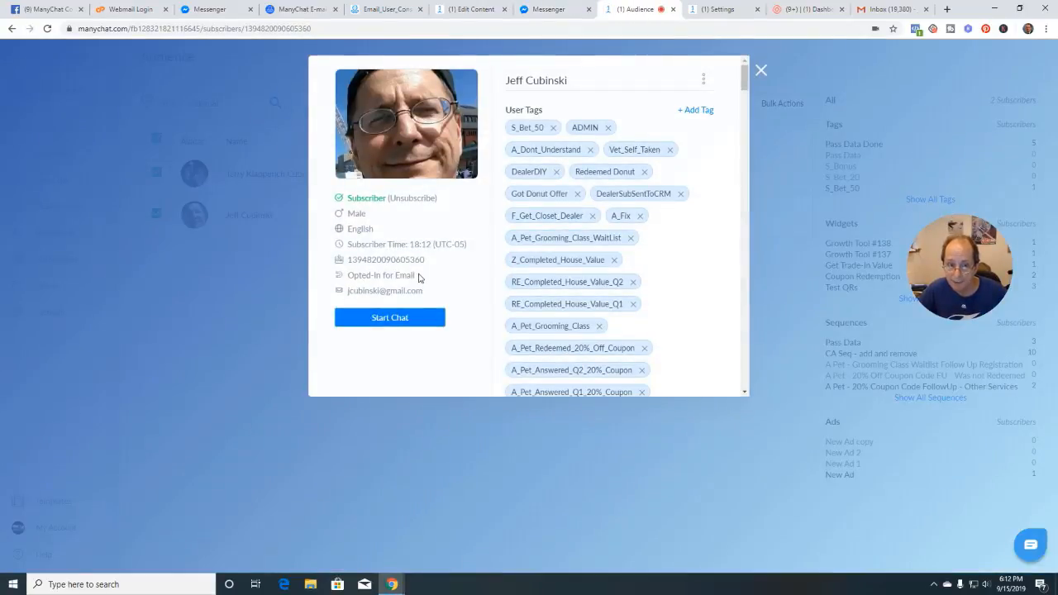
{"action": "left_click_drag", "start_coordinate": [418, 276], "coordinate": [355, 280]}
{"action": "left_click_drag", "start_coordinate": [430, 296], "coordinate": [348, 301]}
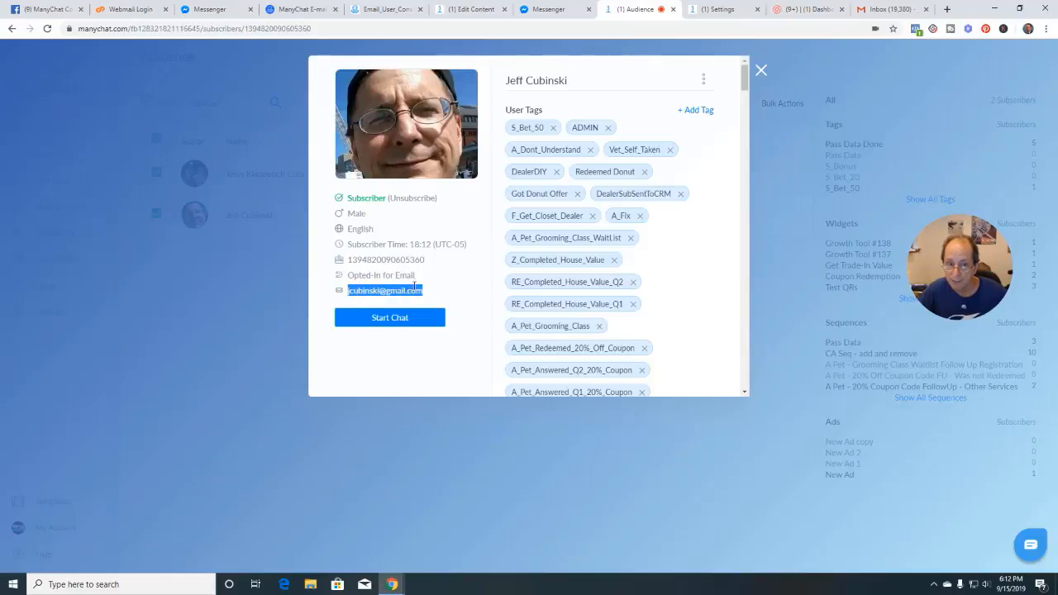
{"action": "left_click", "coordinate": [433, 287]}
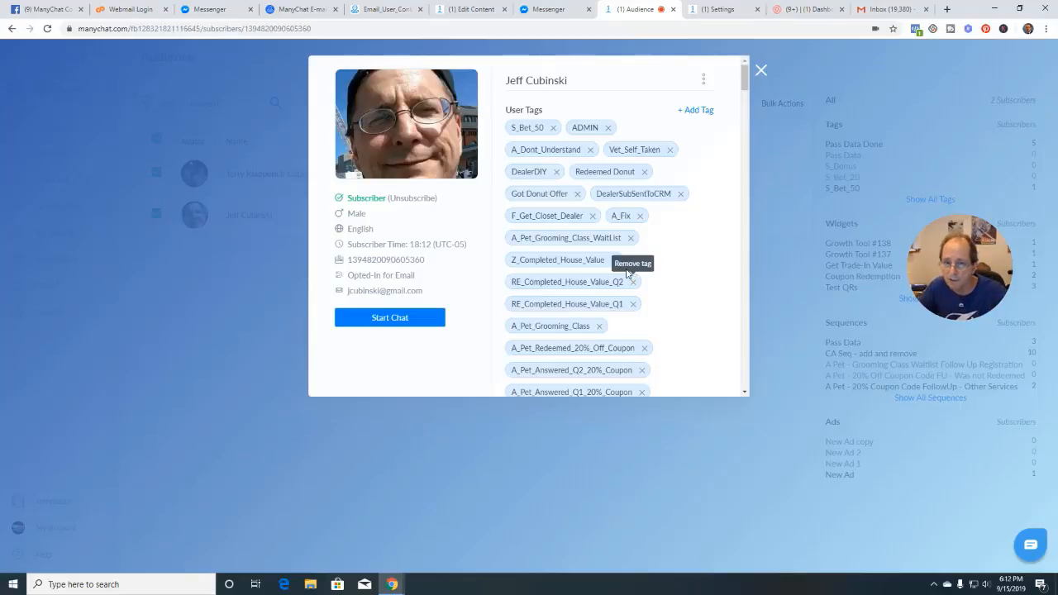
{"action": "left_click_drag", "start_coordinate": [743, 81], "coordinate": [746, 195]}
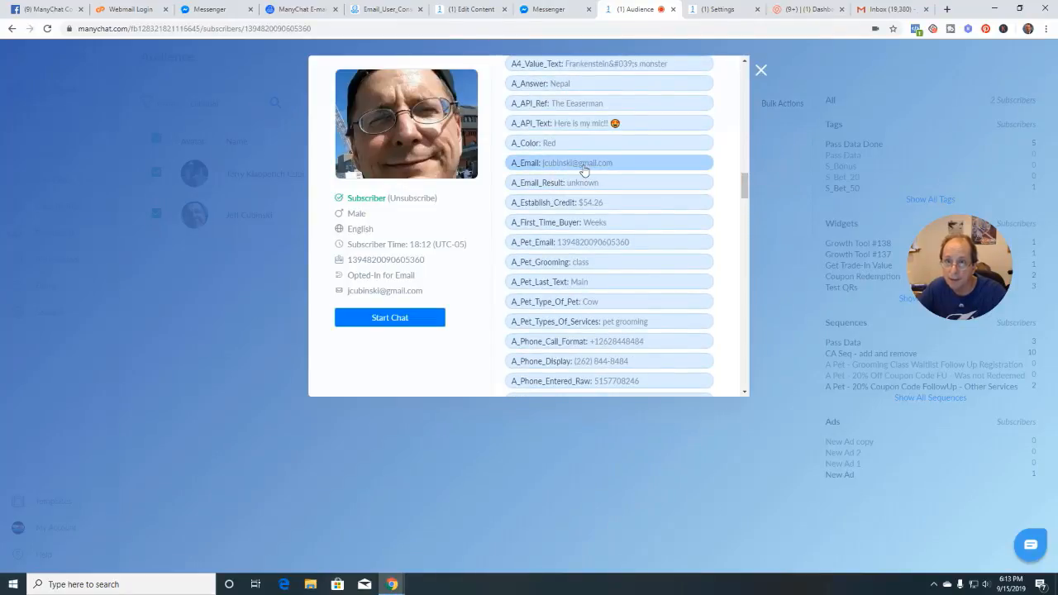
{"action": "left_click", "coordinate": [947, 10]}
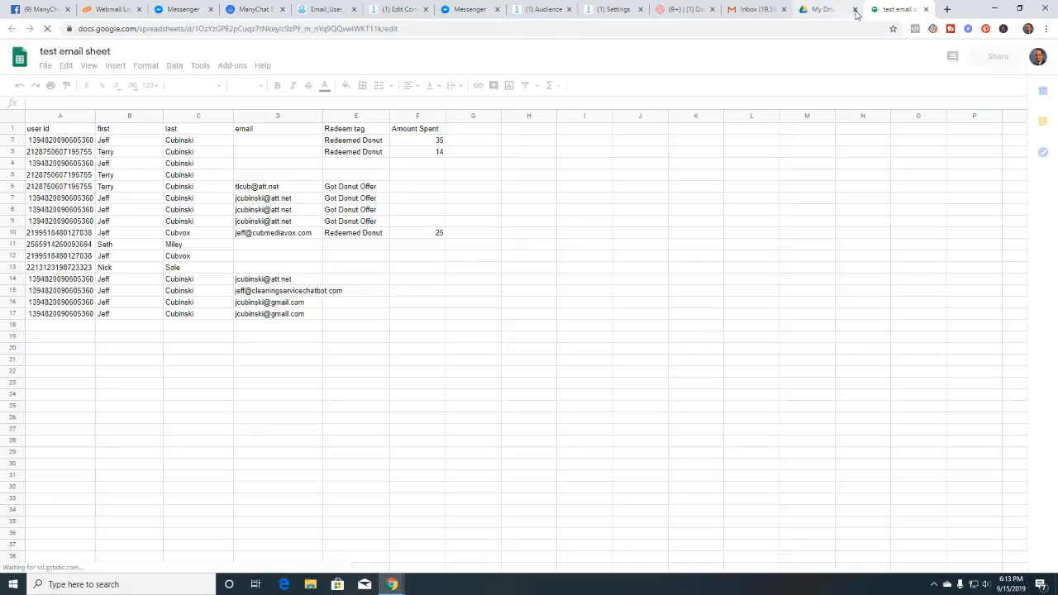
Close the test email sheet tab and go back to the consent flow editor
{"action": "left_click", "coordinate": [854, 9]}
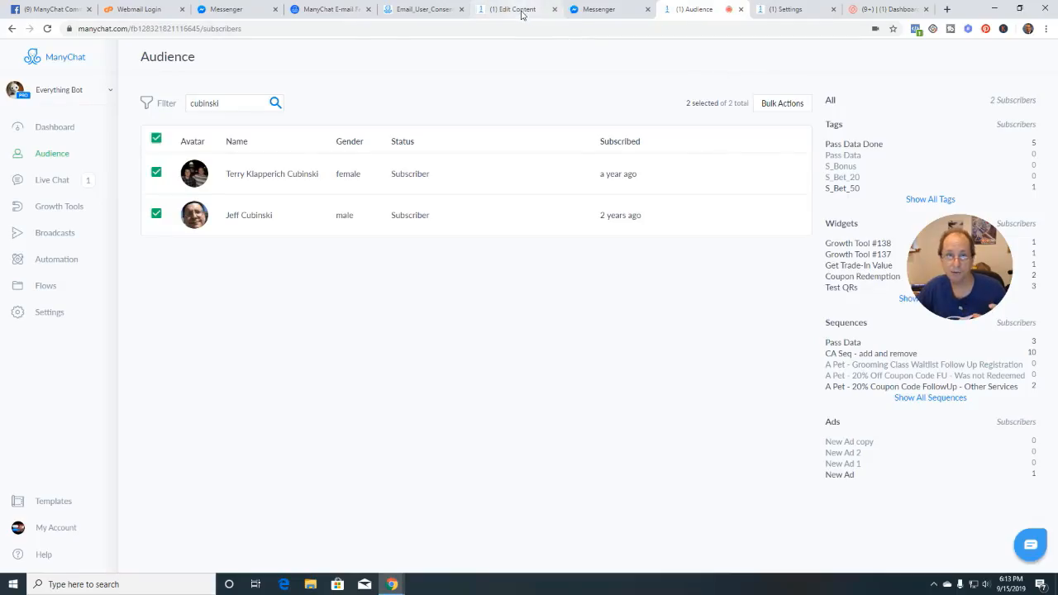
{"action": "left_click", "coordinate": [520, 14]}
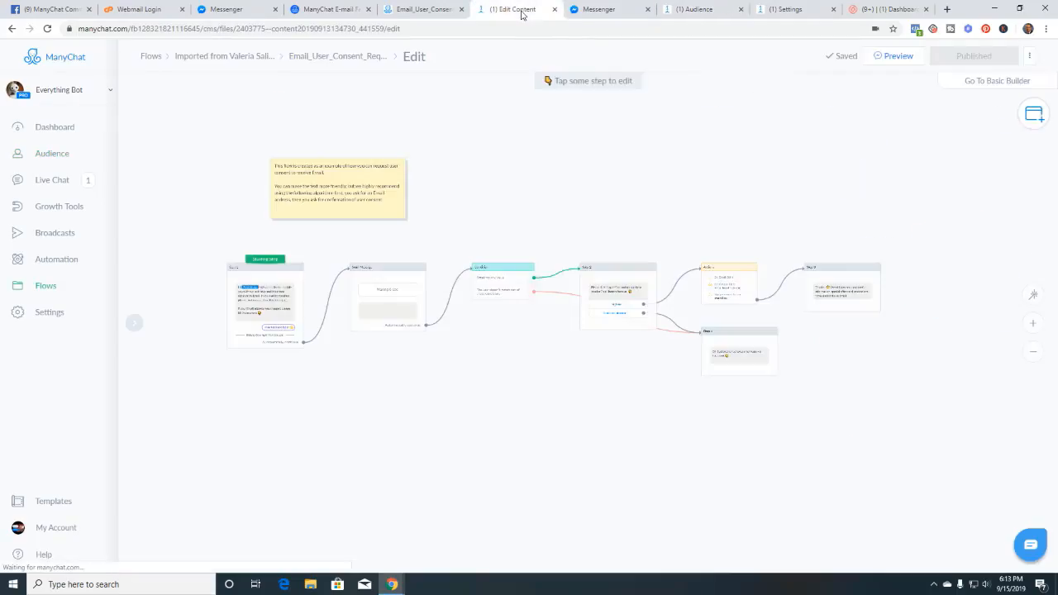
{"action": "scroll", "coordinate": [632, 372], "scroll_direction": "up", "scroll_amount": 5}
{"action": "left_click_drag", "start_coordinate": [647, 427], "coordinate": [586, 455]}
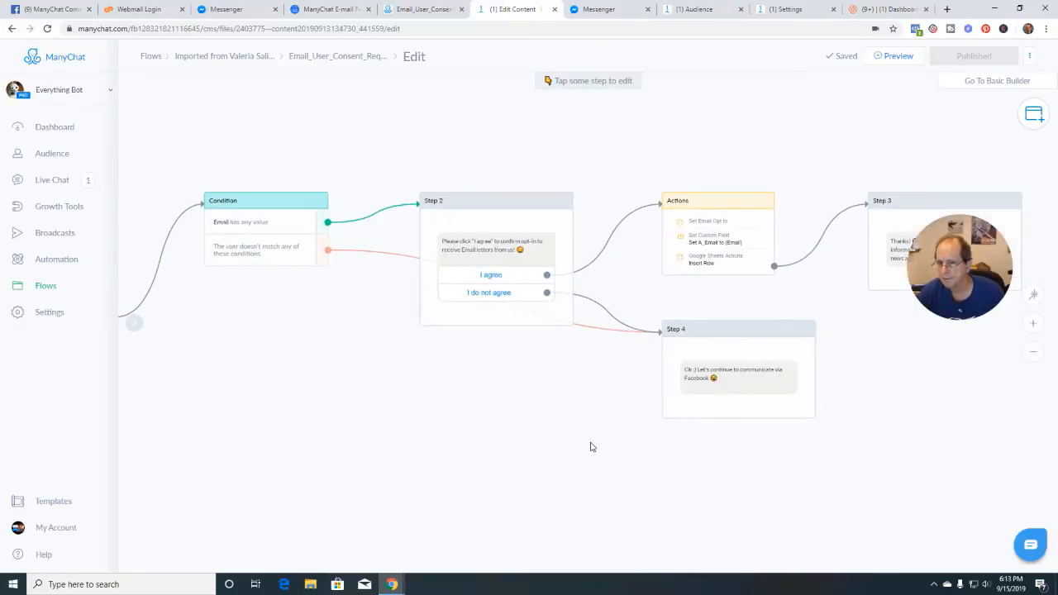
{"action": "scroll", "coordinate": [594, 434], "scroll_direction": "up", "scroll_amount": 3}
{"action": "left_click_drag", "start_coordinate": [609, 383], "coordinate": [529, 450]}
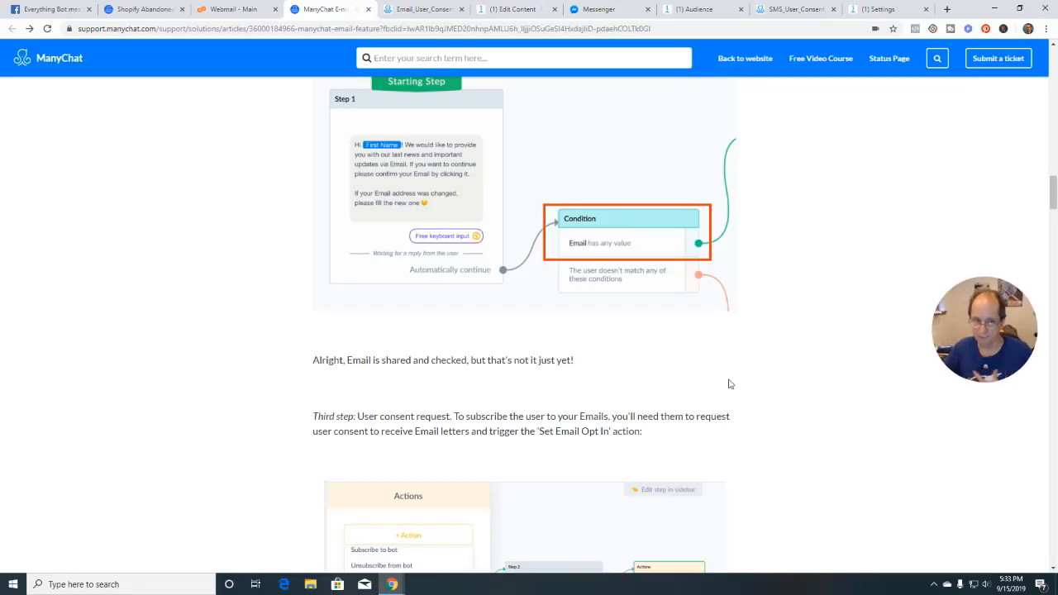
{"action": "scroll", "coordinate": [732, 382], "scroll_direction": "down", "scroll_amount": 3}
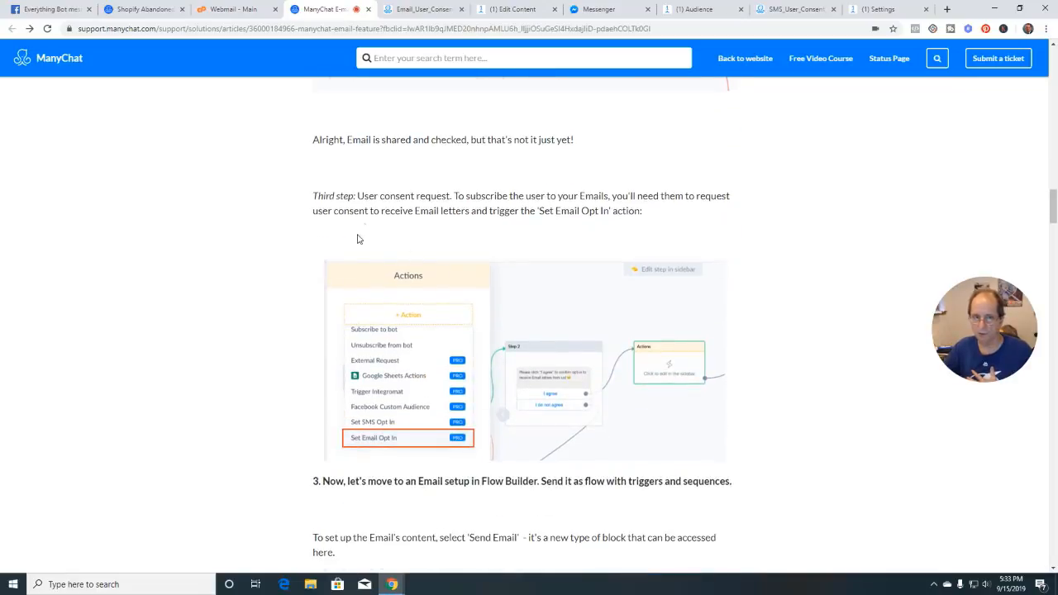
{"action": "scroll", "coordinate": [531, 393], "scroll_direction": "down", "scroll_amount": 1}
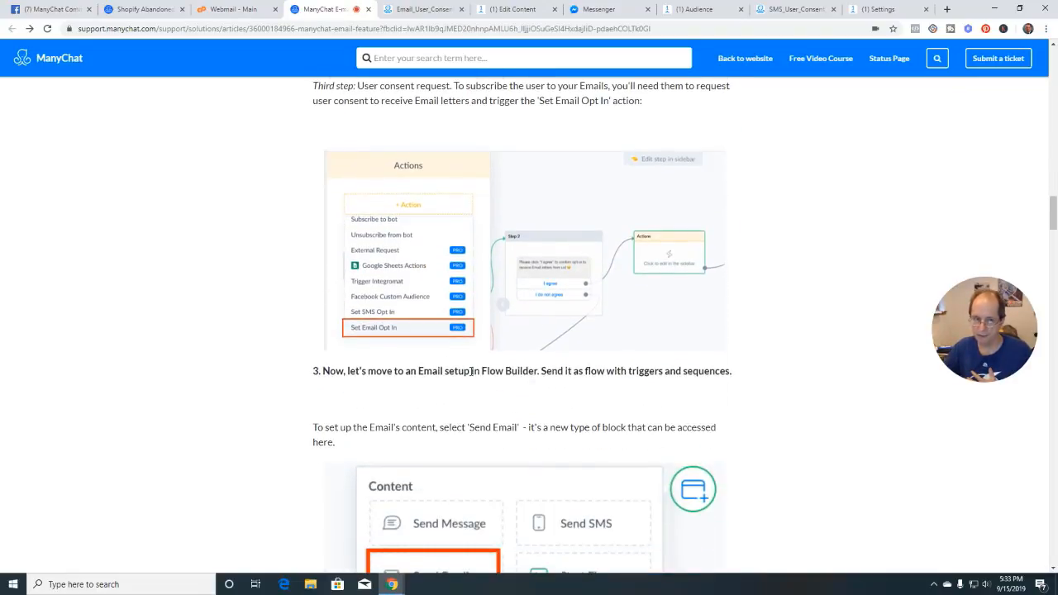
{"action": "scroll", "coordinate": [597, 322], "scroll_direction": "down", "scroll_amount": 2}
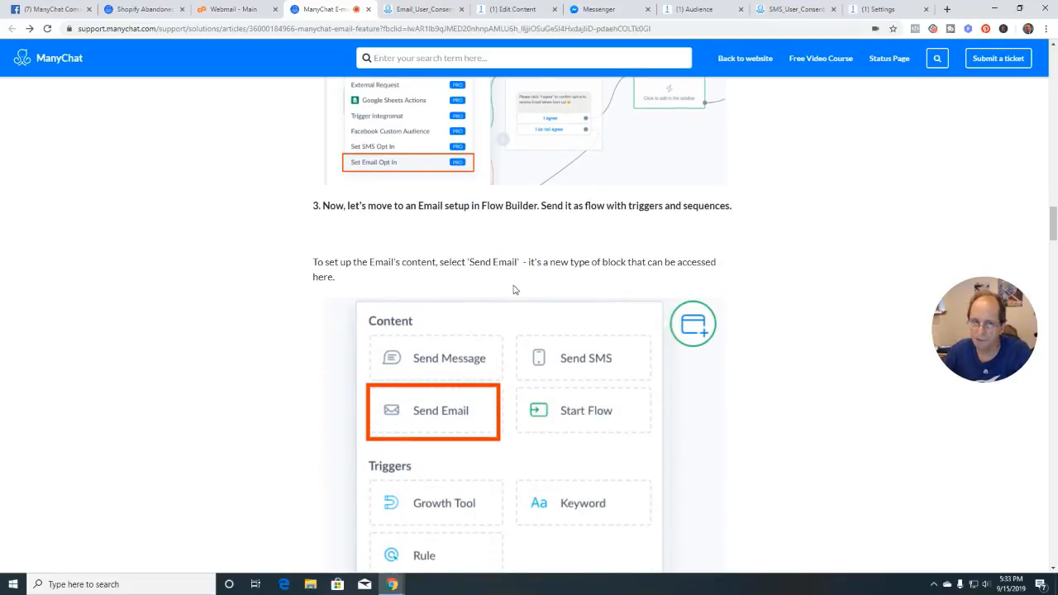
{"action": "scroll", "coordinate": [731, 425], "scroll_direction": "down", "scroll_amount": 1}
{"action": "scroll", "coordinate": [731, 426], "scroll_direction": "down", "scroll_amount": 1}
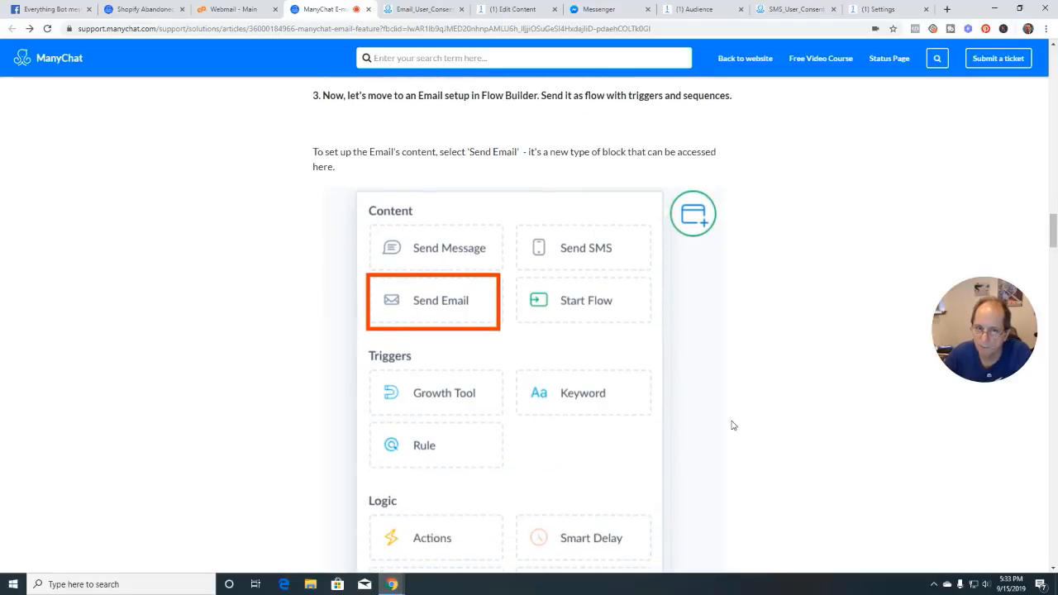
{"action": "scroll", "coordinate": [731, 425], "scroll_direction": "down", "scroll_amount": 5}
{"action": "scroll", "coordinate": [731, 425], "scroll_direction": "down", "scroll_amount": 5}
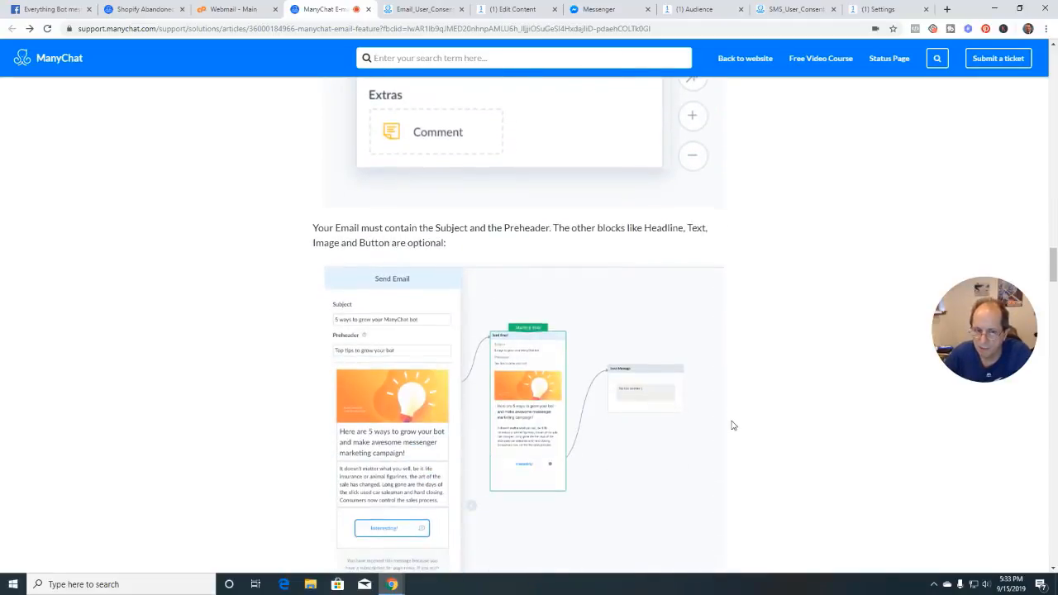
{"action": "scroll", "coordinate": [731, 425], "scroll_direction": "up", "scroll_amount": 5}
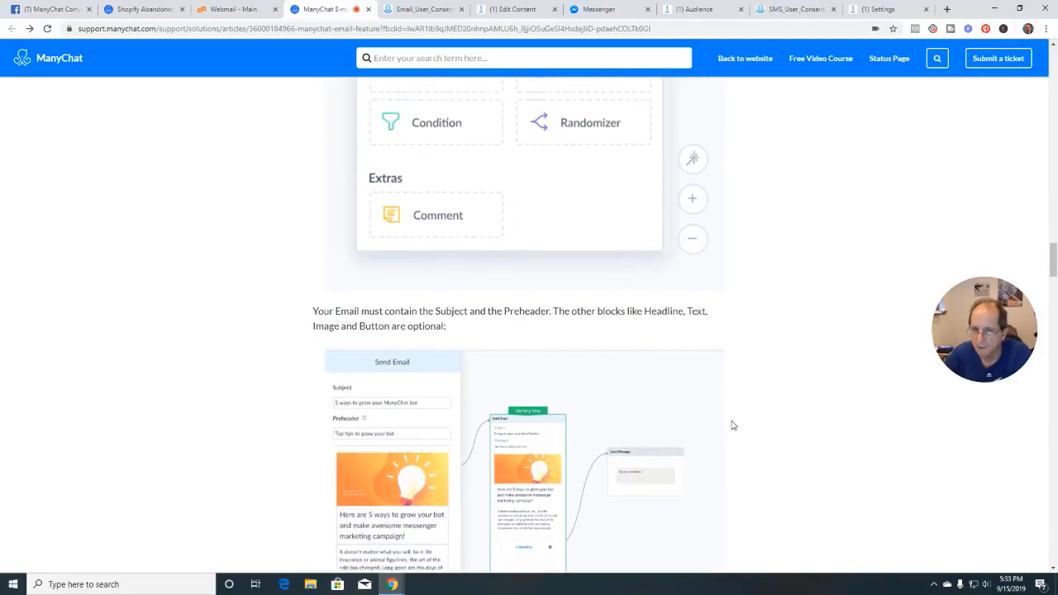
{"action": "scroll", "coordinate": [731, 426], "scroll_direction": "up", "scroll_amount": 3}
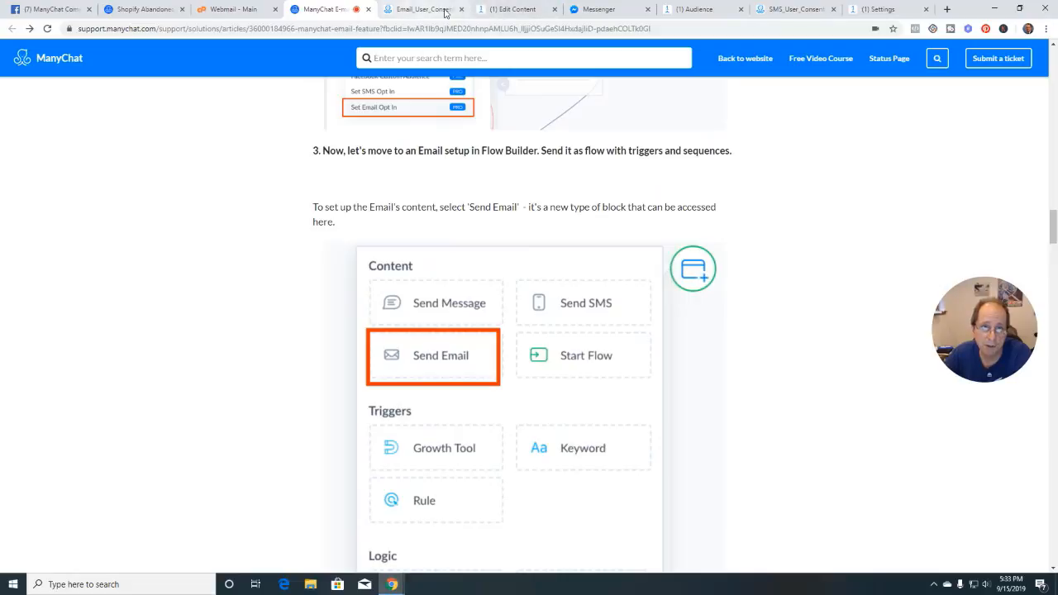
{"action": "left_click", "coordinate": [505, 10]}
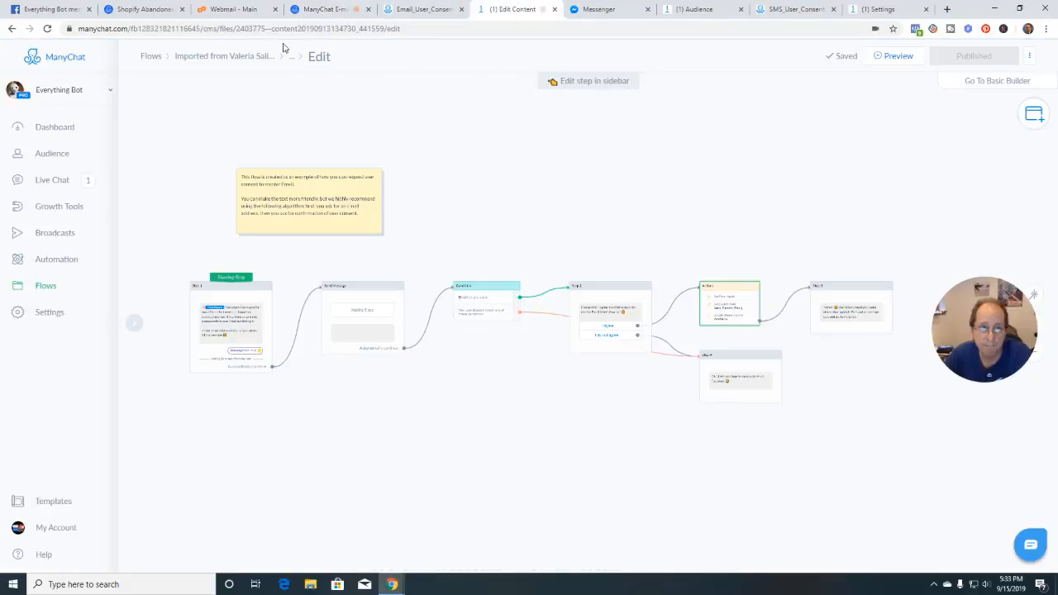
From Flows > Test Flows, create a new flow called 'Test Email'
{"action": "left_click", "coordinate": [151, 57]}
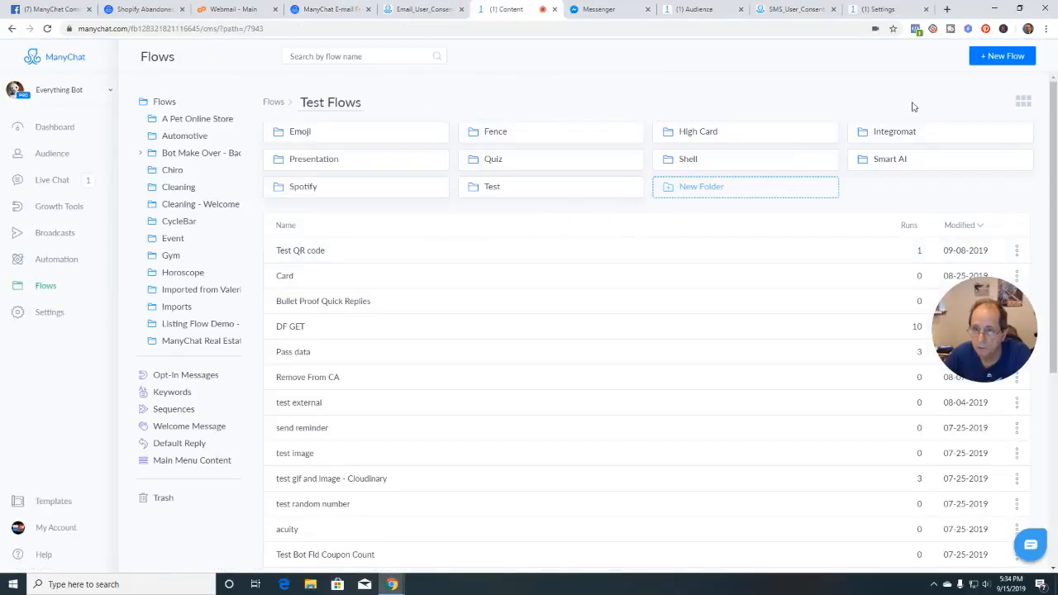
{"action": "left_click", "coordinate": [1001, 58]}
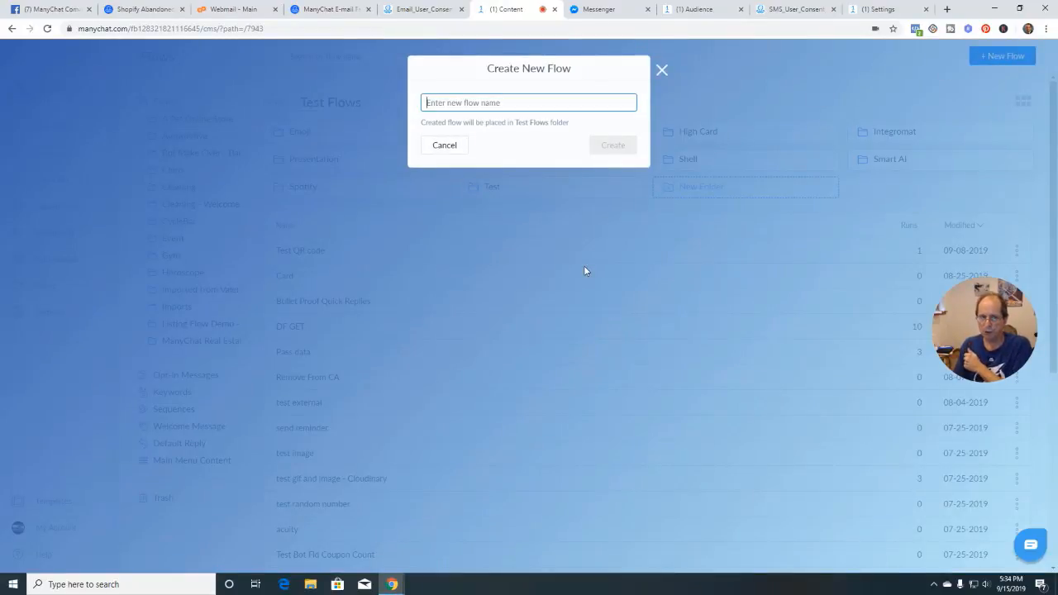
{"action": "type", "text": "Te"}
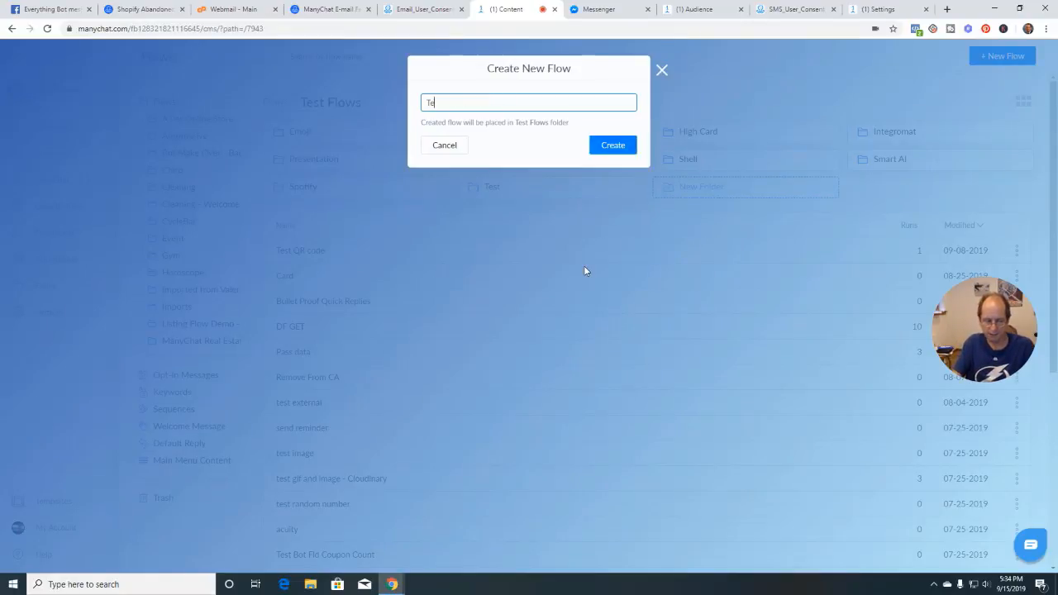
{"action": "type", "text": "st Email"}
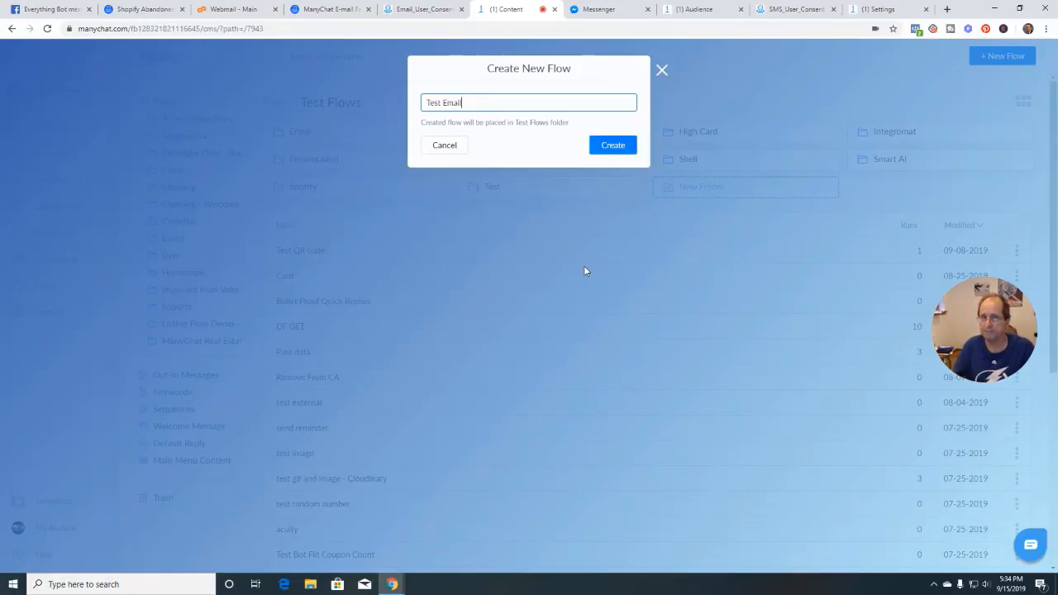
{"action": "left_click", "coordinate": [614, 147]}
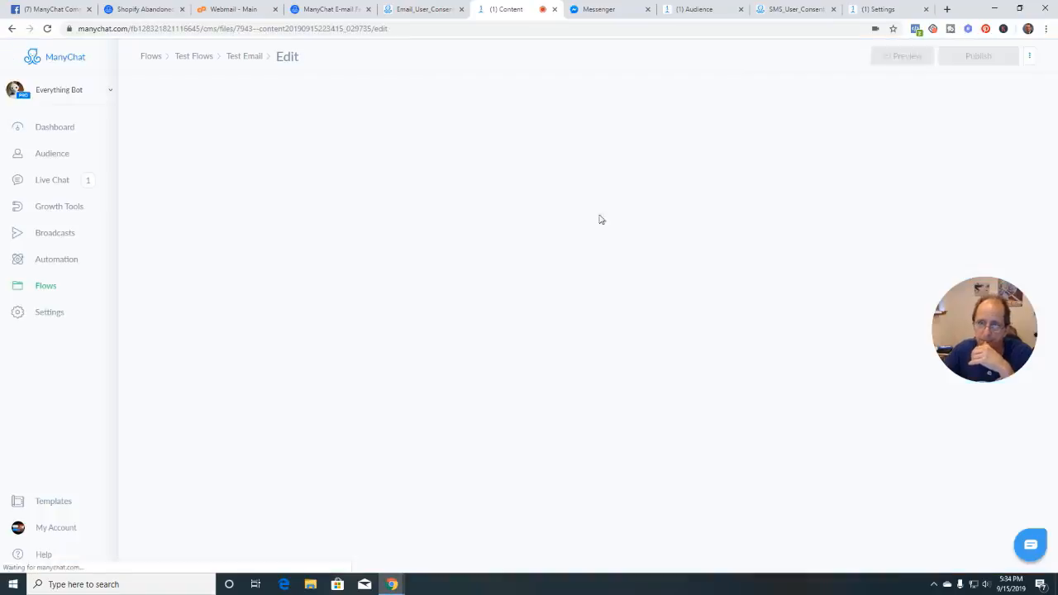
Add a Send Email step to the Test Email flow, then bring back the e-mail feature help article
{"action": "left_click", "coordinate": [767, 222]}
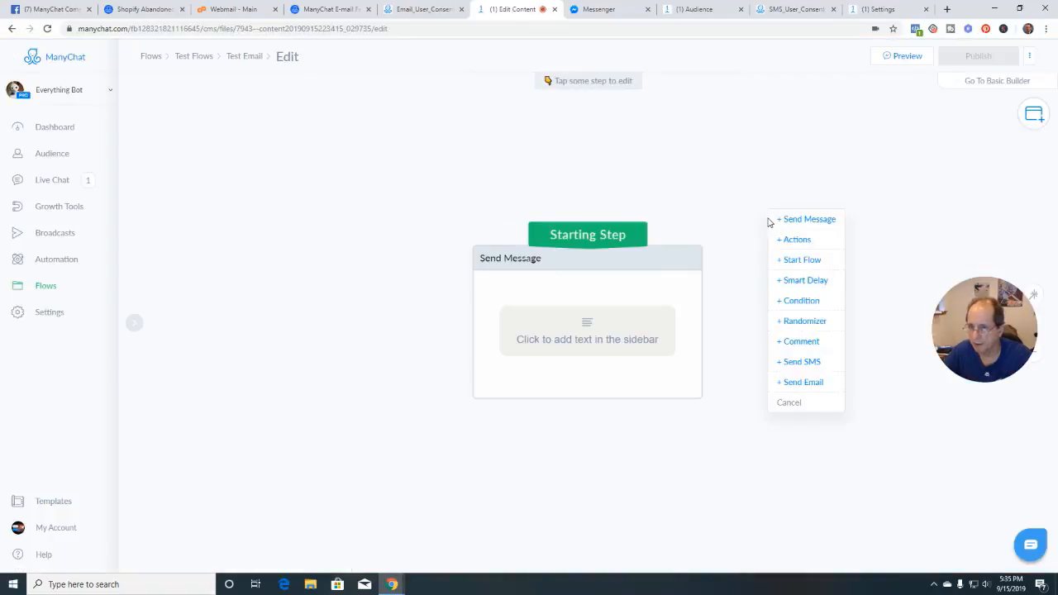
{"action": "left_click", "coordinate": [791, 387]}
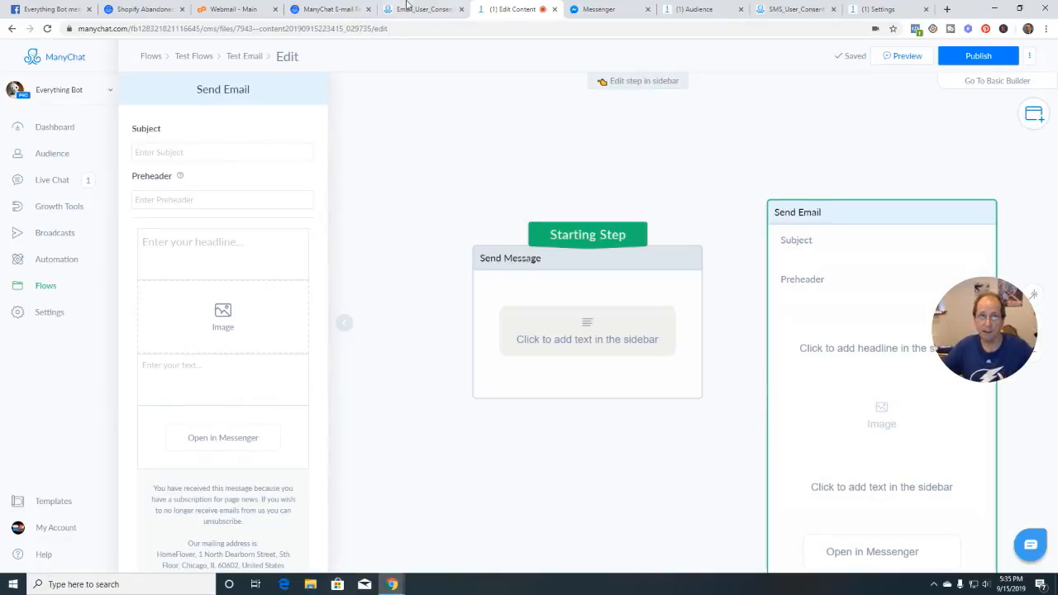
{"action": "left_click", "coordinate": [341, 10]}
In the help article's Send Email section, note that Subject and Preheader are required, then return to the editor
{"action": "scroll", "coordinate": [431, 372], "scroll_direction": "up", "scroll_amount": 3}
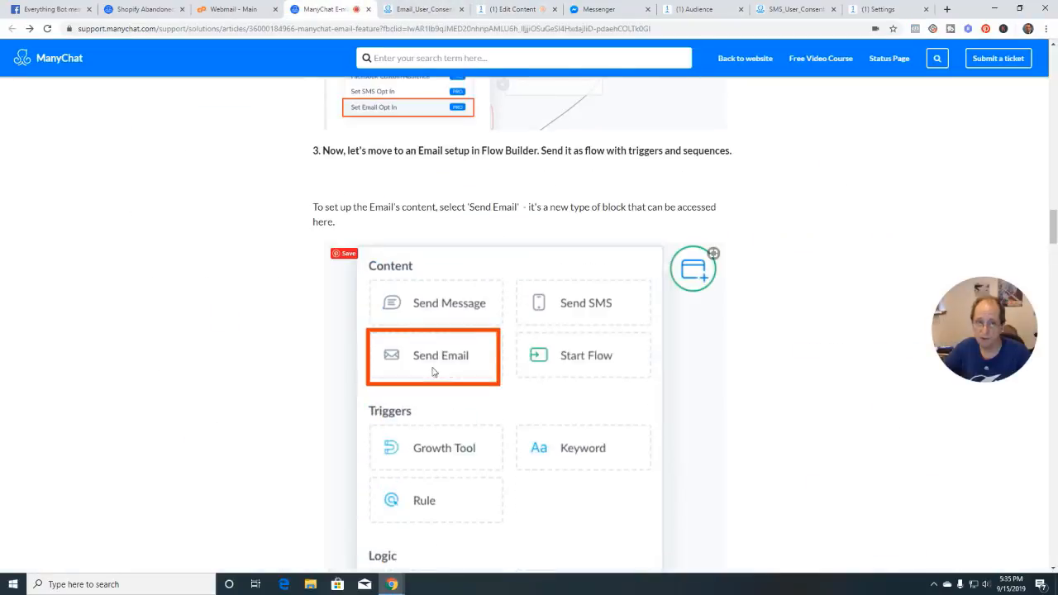
{"action": "scroll", "coordinate": [431, 372], "scroll_direction": "down", "scroll_amount": 7}
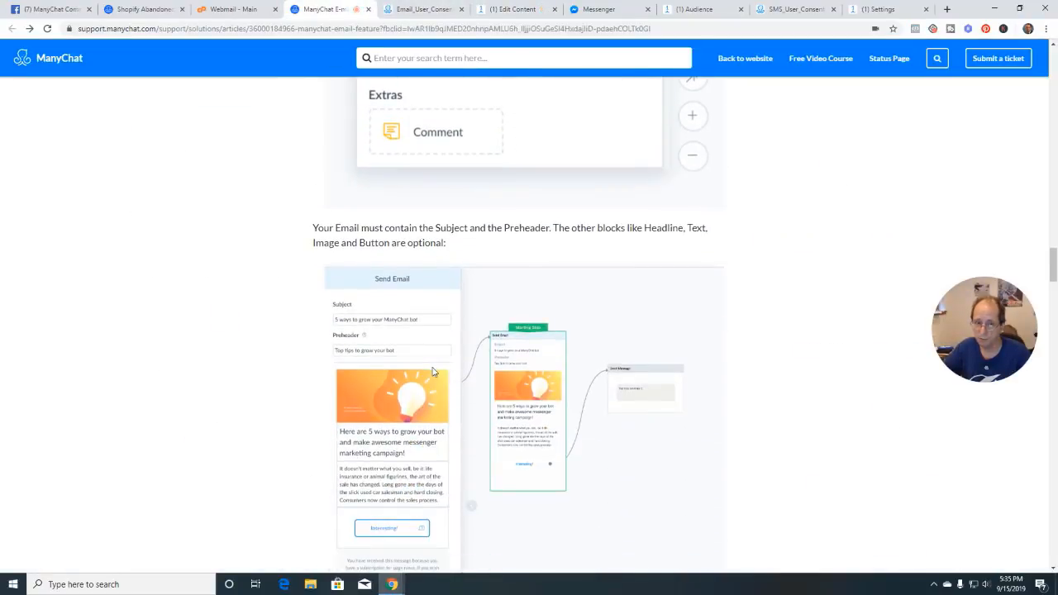
{"action": "left_click_drag", "start_coordinate": [430, 229], "coordinate": [609, 229]}
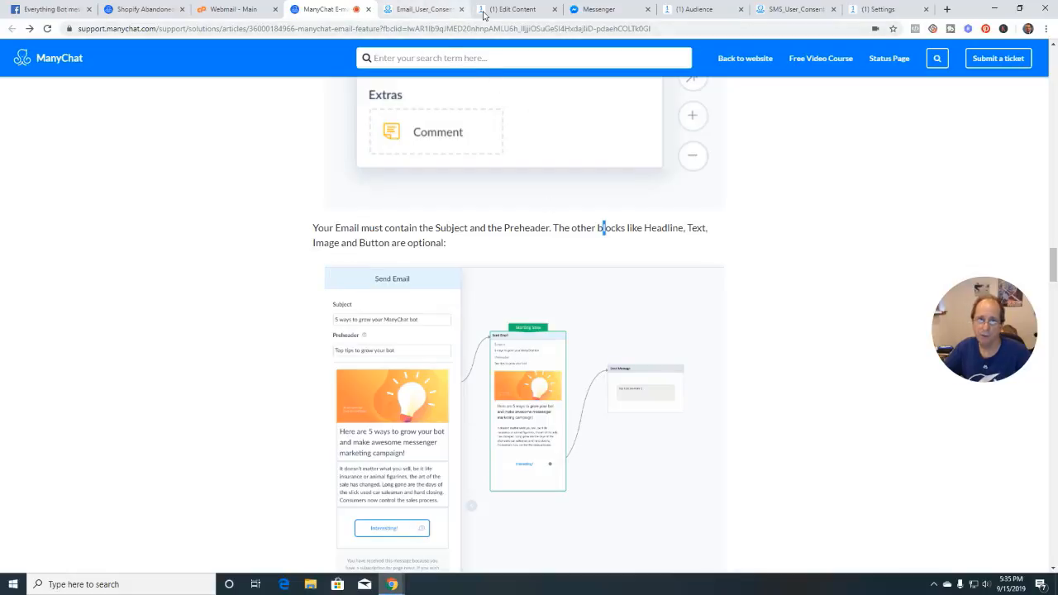
{"action": "left_click", "coordinate": [507, 9]}
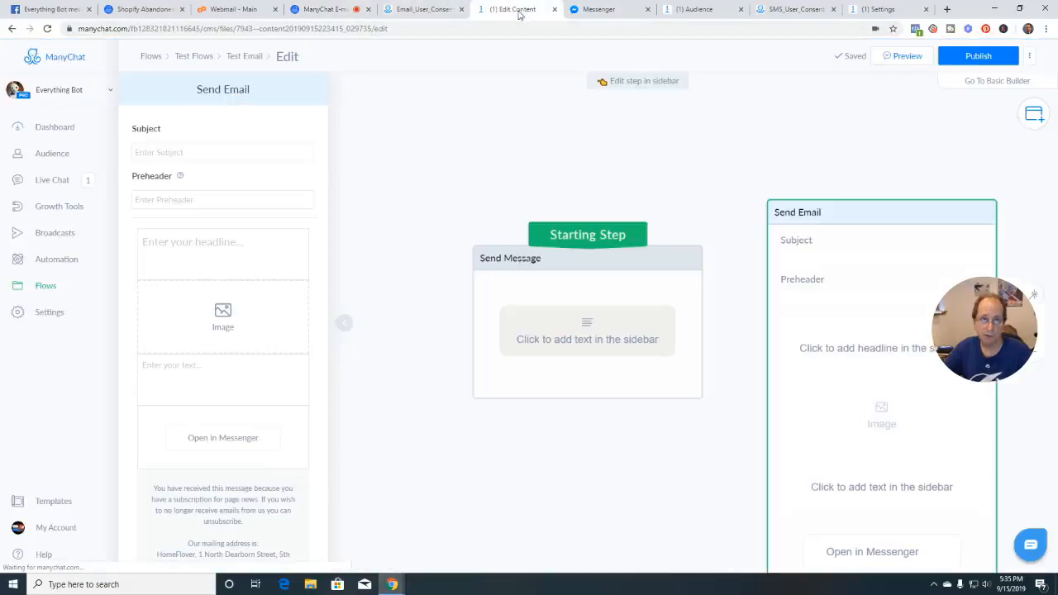
Set the email subject to '🍩🍩🍩 Donut Offer 🍩🍩🍩' using the emoji picker
{"action": "left_click", "coordinate": [199, 152]}
{"action": "type", "text": "Donut"}
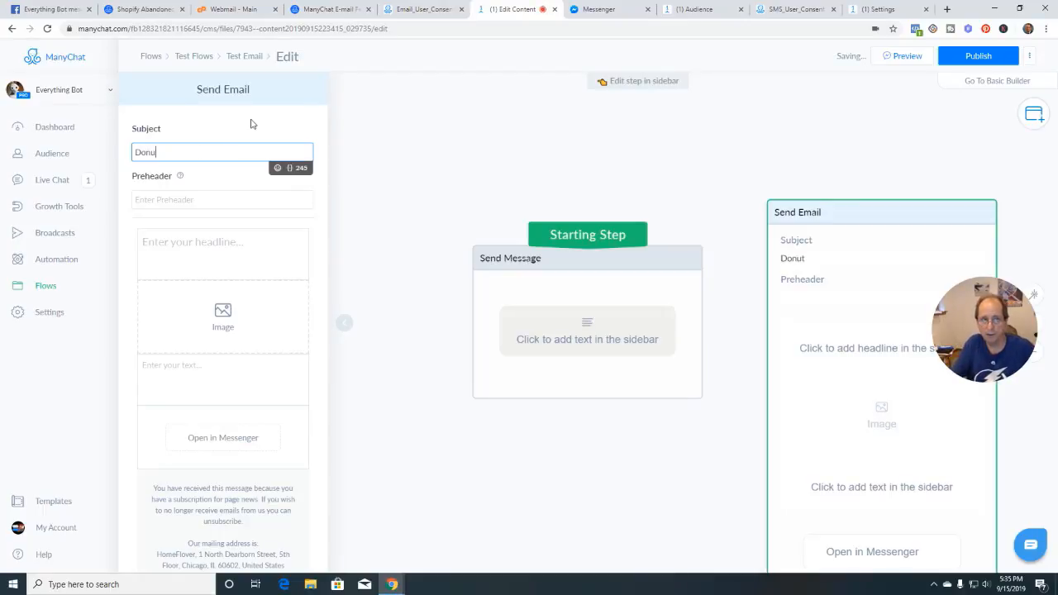
{"action": "key", "text": "BackSpace"}
{"action": "key", "text": "BackSpace"}
{"action": "key", "text": "BackSpace"}
{"action": "key", "text": "BackSpace"}
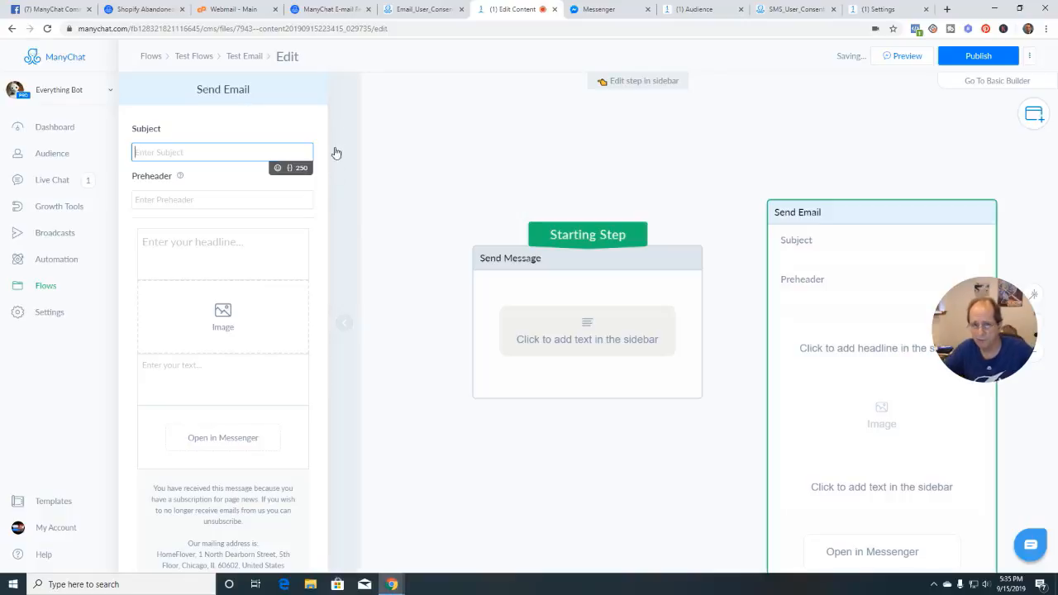
{"action": "left_click", "coordinate": [279, 168]}
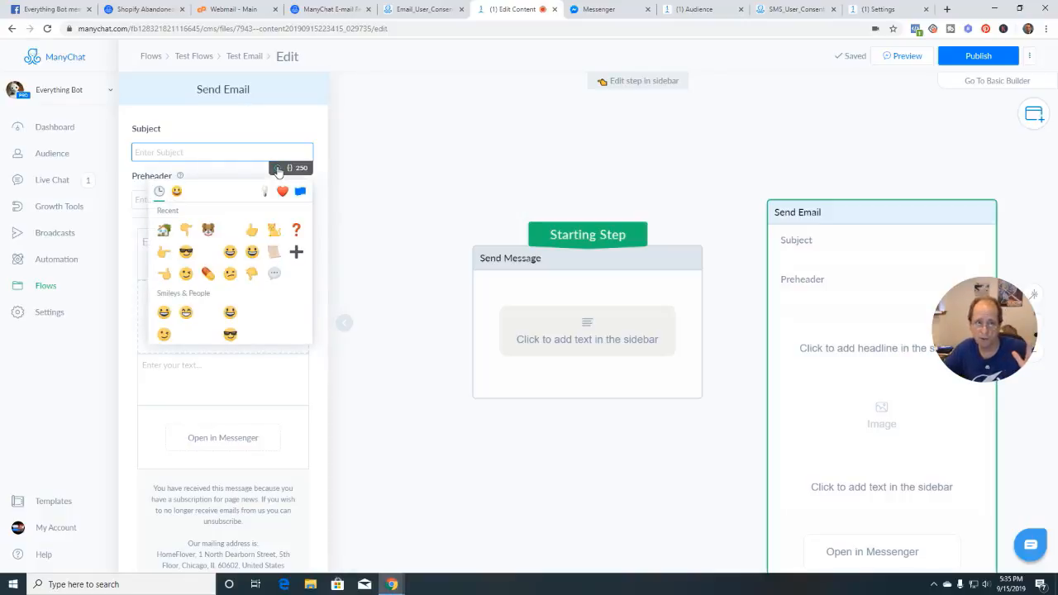
{"action": "left_click", "coordinate": [230, 230]}
{"action": "left_click", "coordinate": [230, 230]}
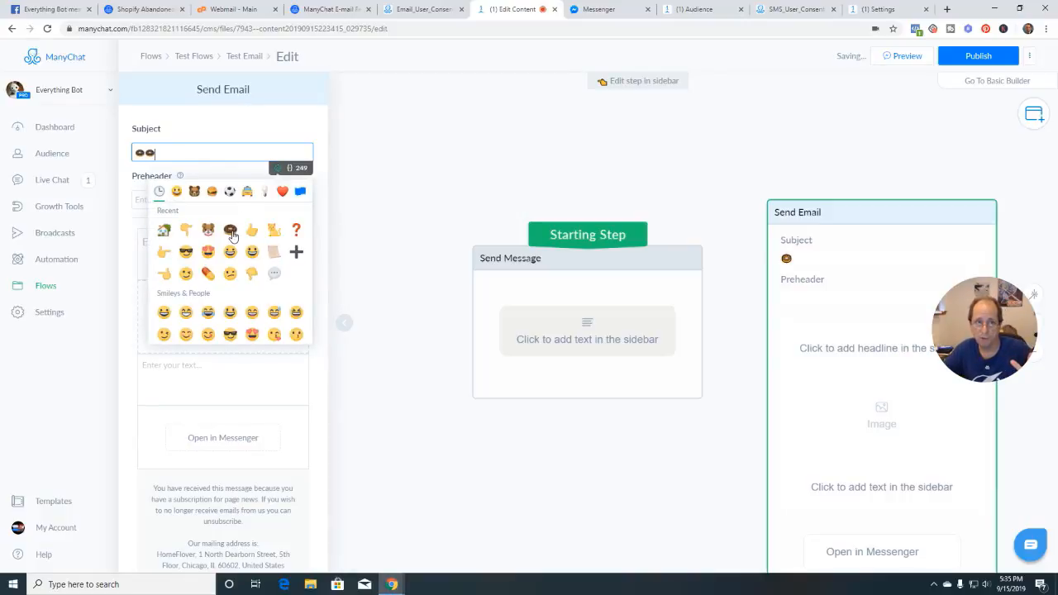
{"action": "left_click", "coordinate": [231, 231]}
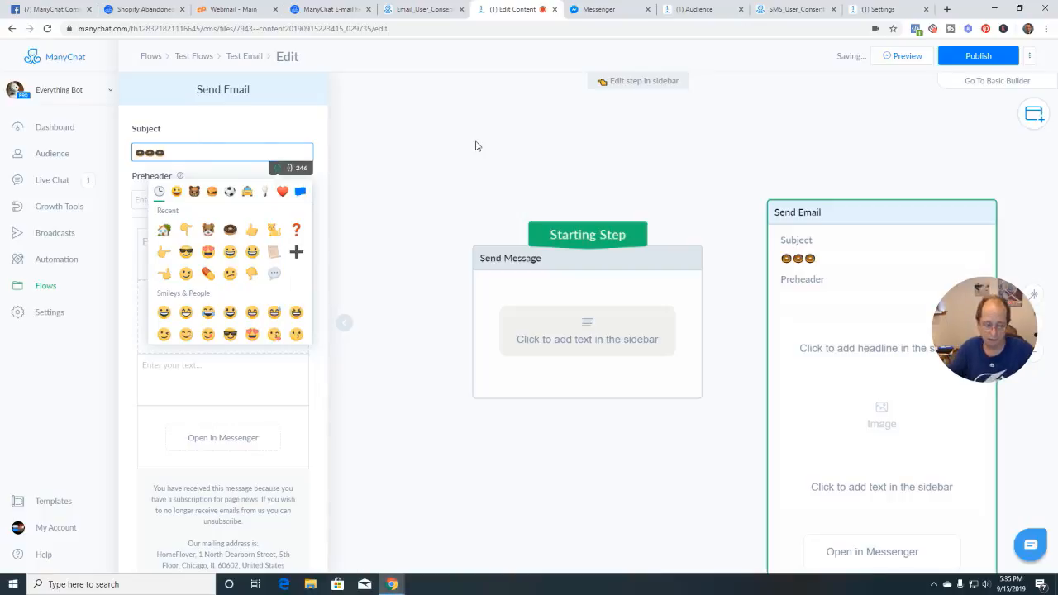
{"action": "type", "text": "Donut Offer"}
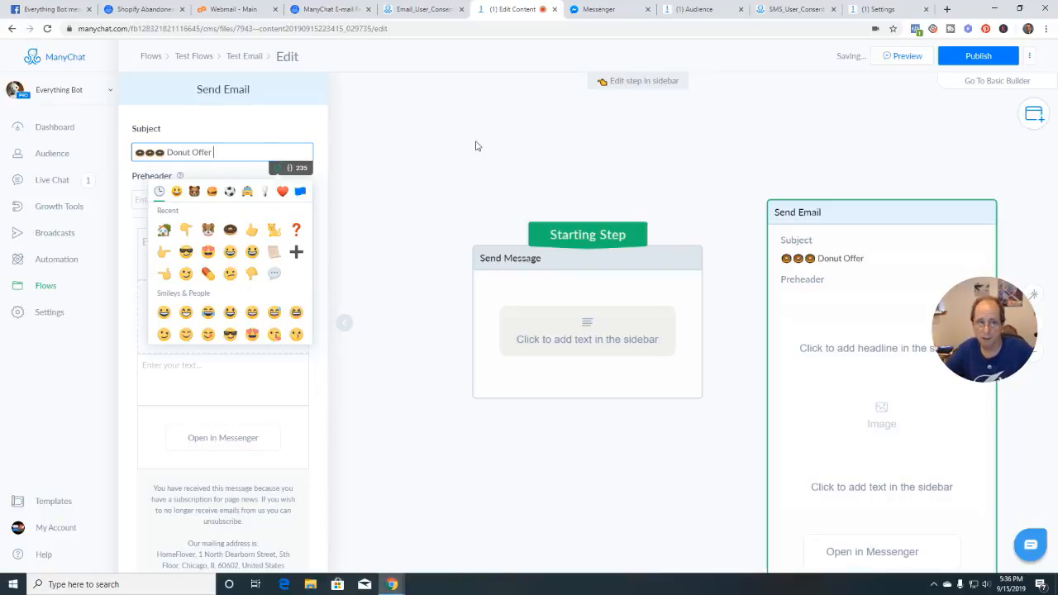
{"action": "left_click", "coordinate": [230, 229]}
{"action": "left_click", "coordinate": [229, 230]}
{"action": "left_click", "coordinate": [229, 230]}
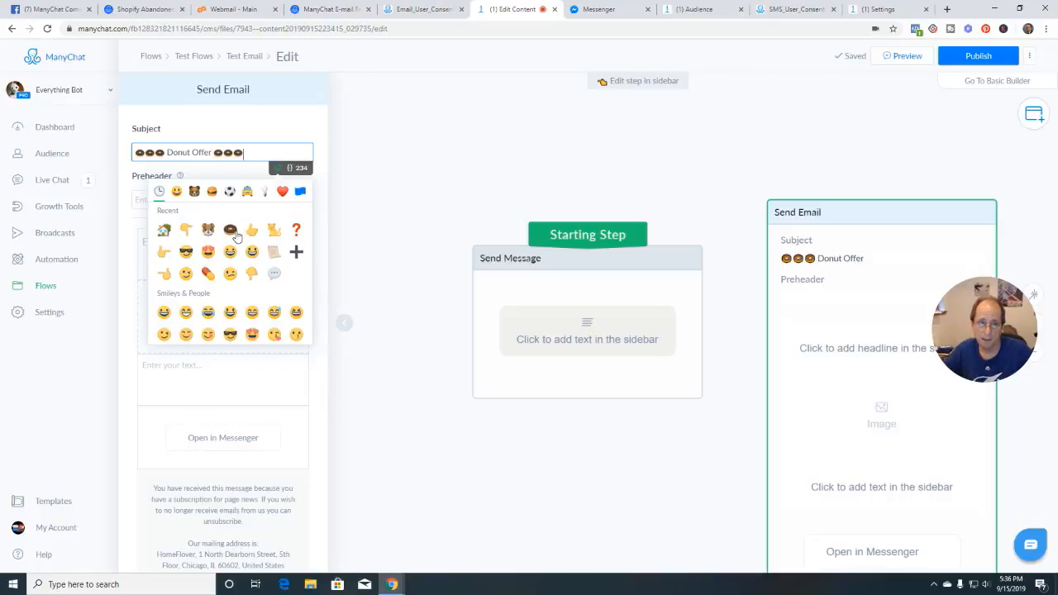
{"action": "left_click", "coordinate": [272, 130]}
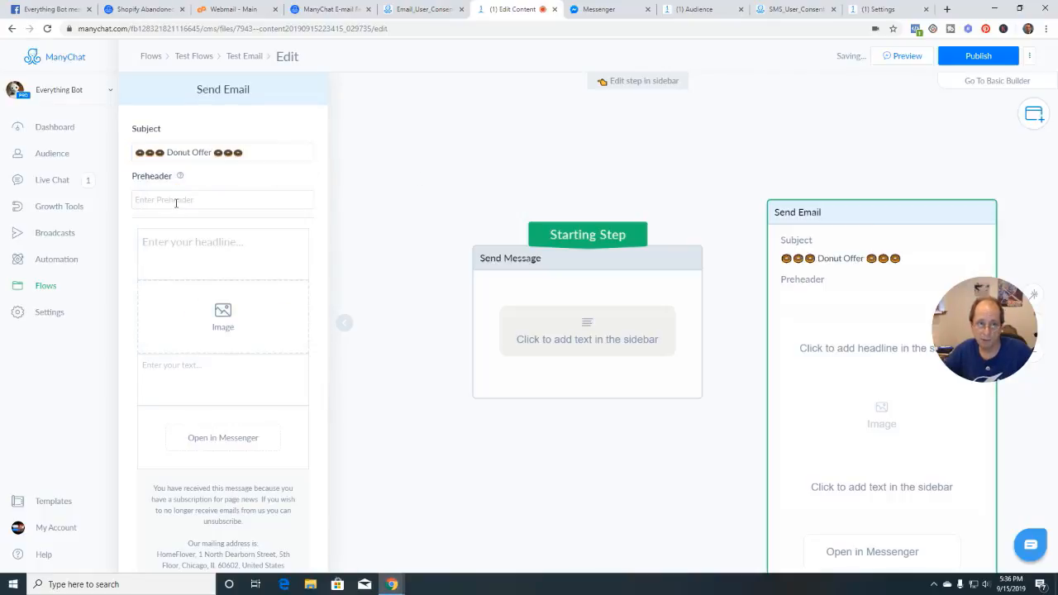
Set the email preheader to 'Get your Donut offer today!'
{"action": "left_click", "coordinate": [177, 201]}
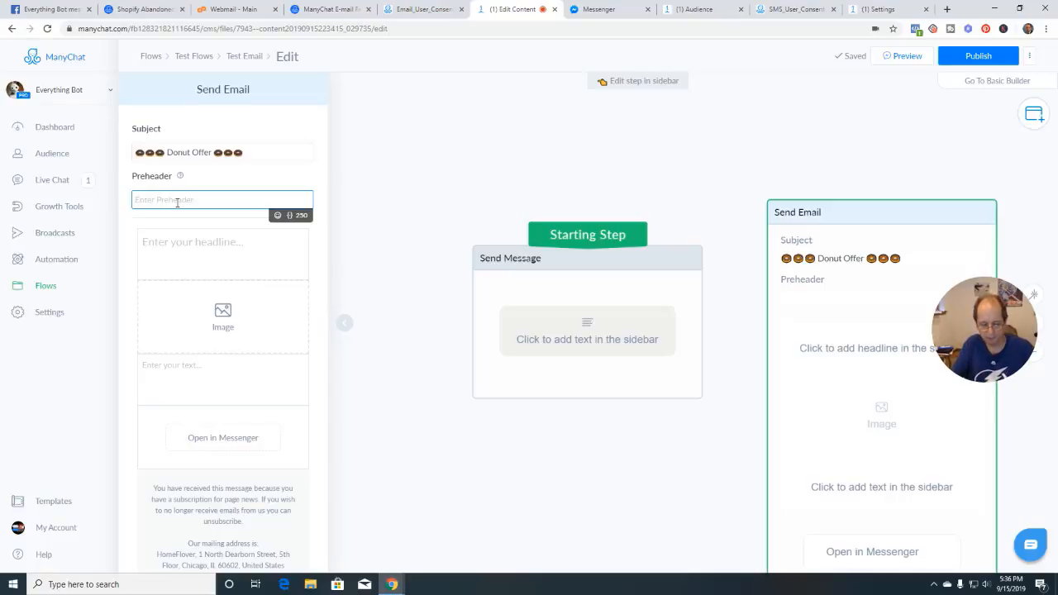
{"action": "type", "text": "Get your "}
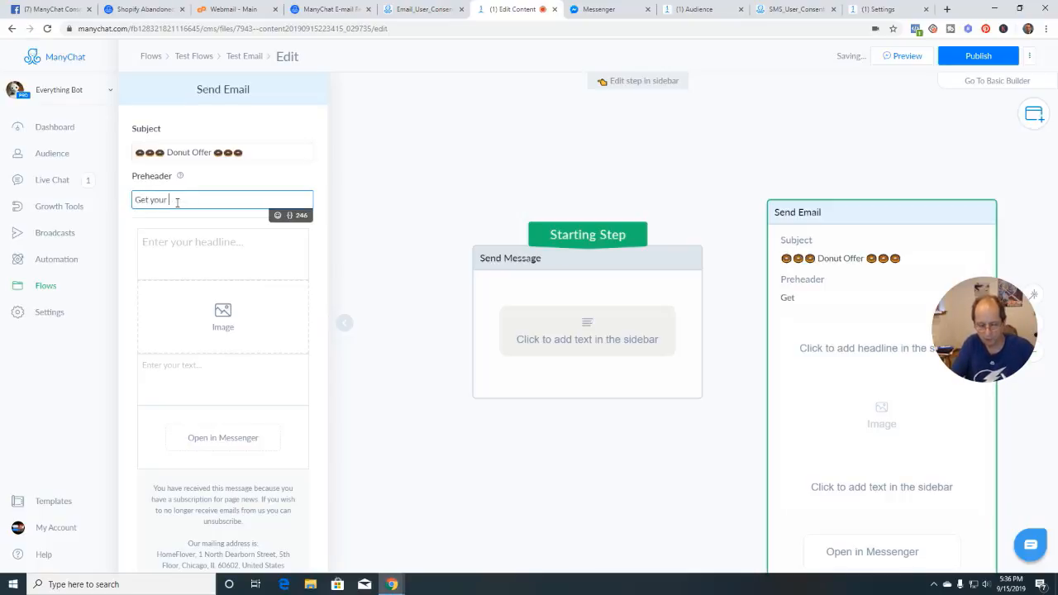
{"action": "type", "text": "Donut off"}
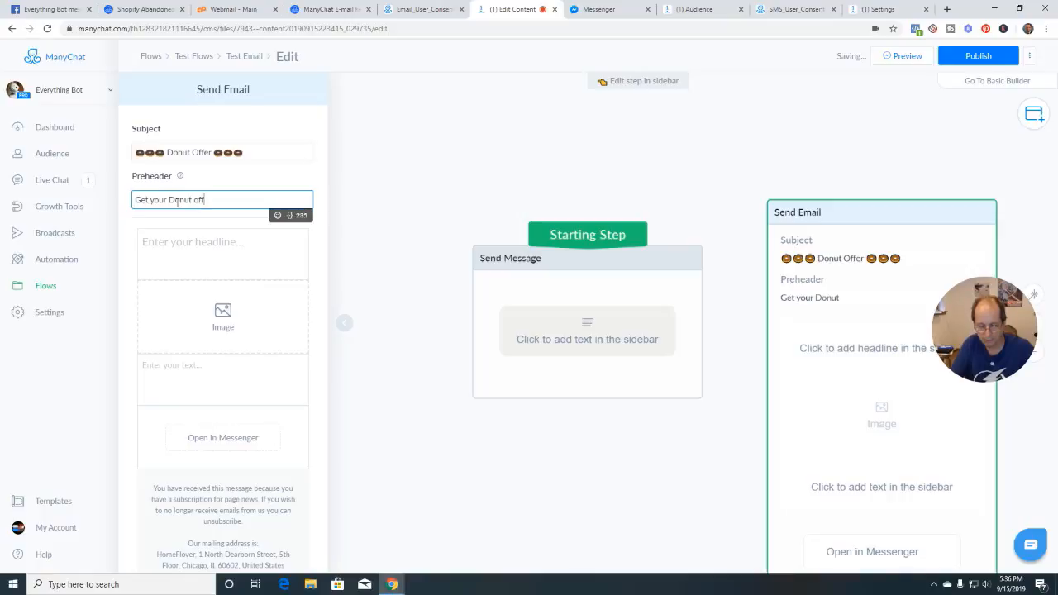
{"action": "type", "text": "er today!"}
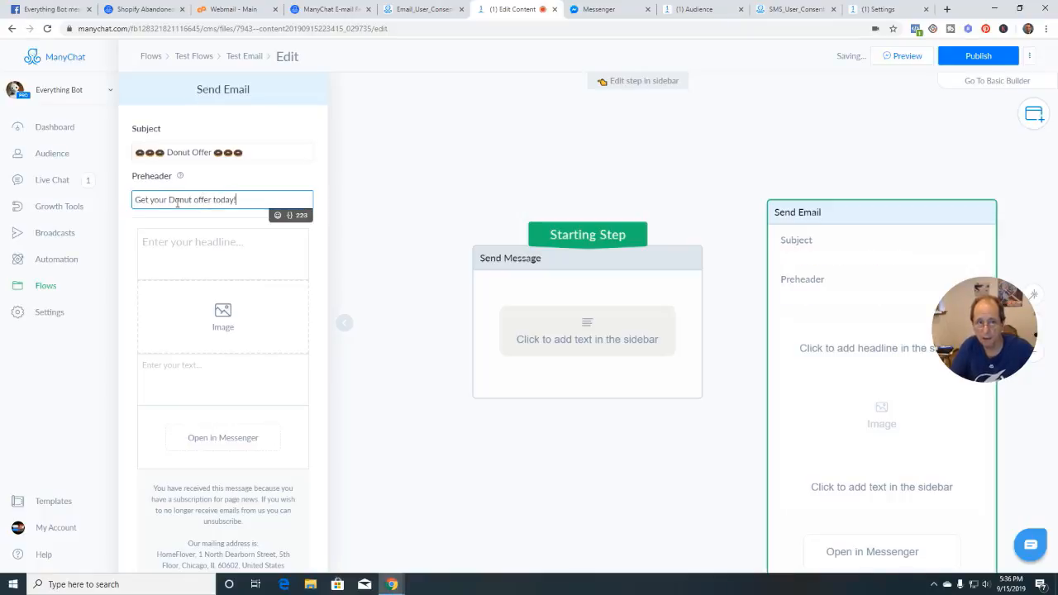
{"action": "left_click", "coordinate": [190, 245]}
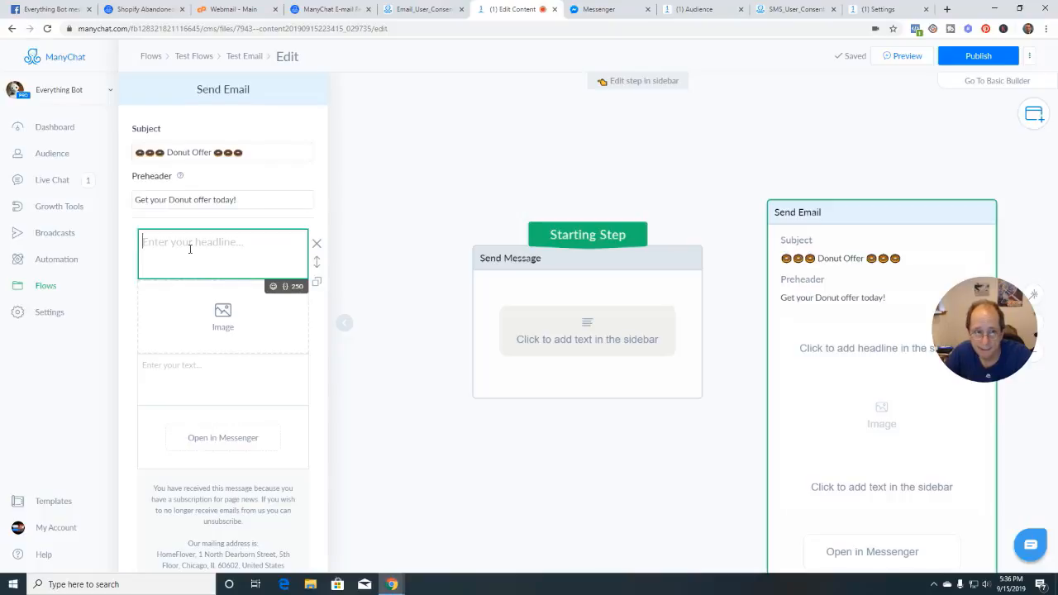
Enter the headline 'Here is your weekly donut offer' and upload the 50% OFF donut image into the image block
{"action": "type", "text": "Here i"}
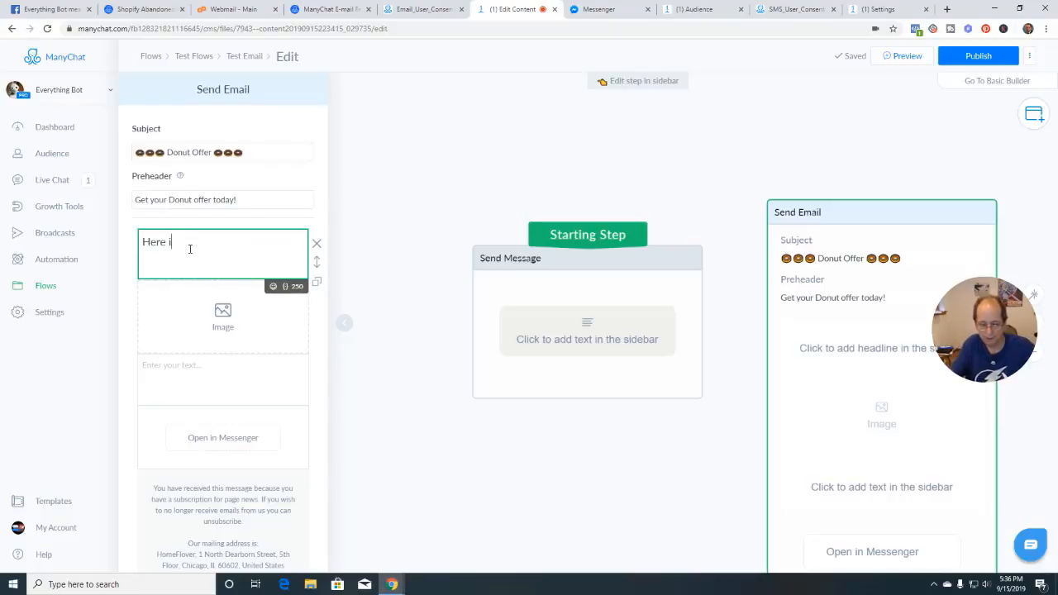
{"action": "type", "text": "s your"}
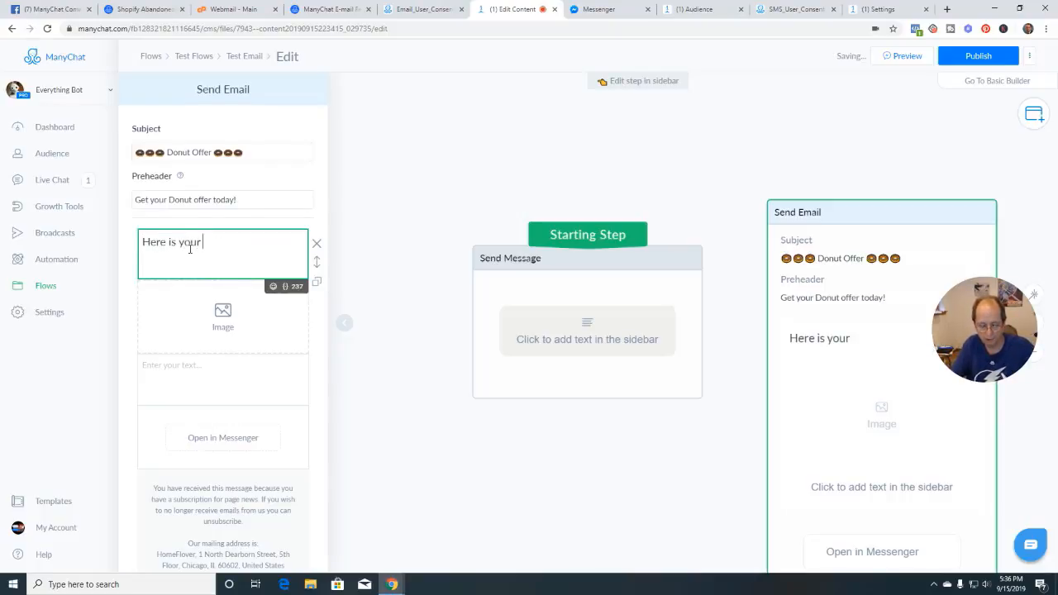
{"action": "type", "text": " wee"}
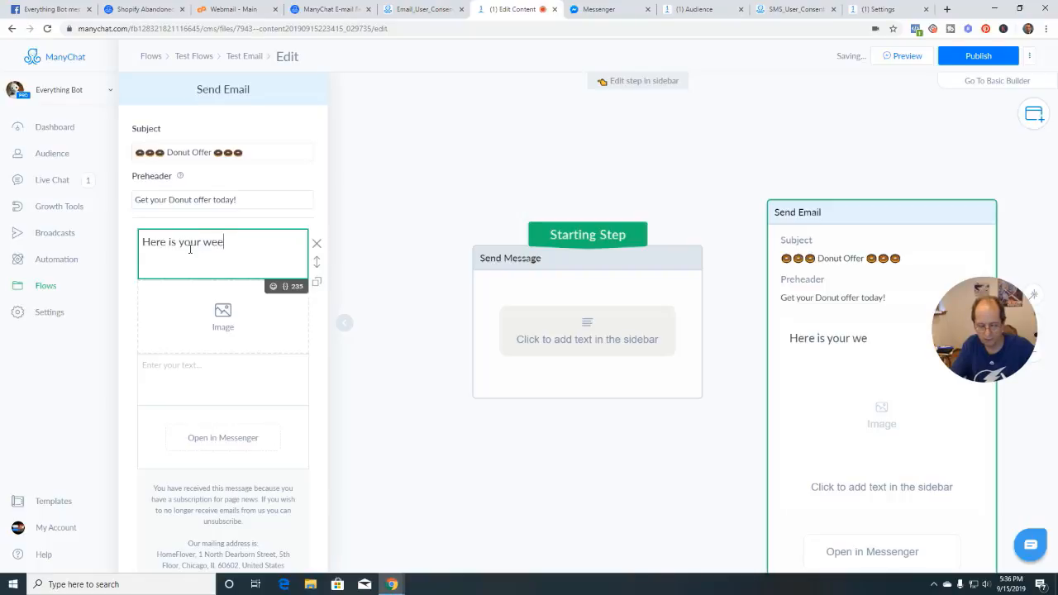
{"action": "type", "text": "kly d"}
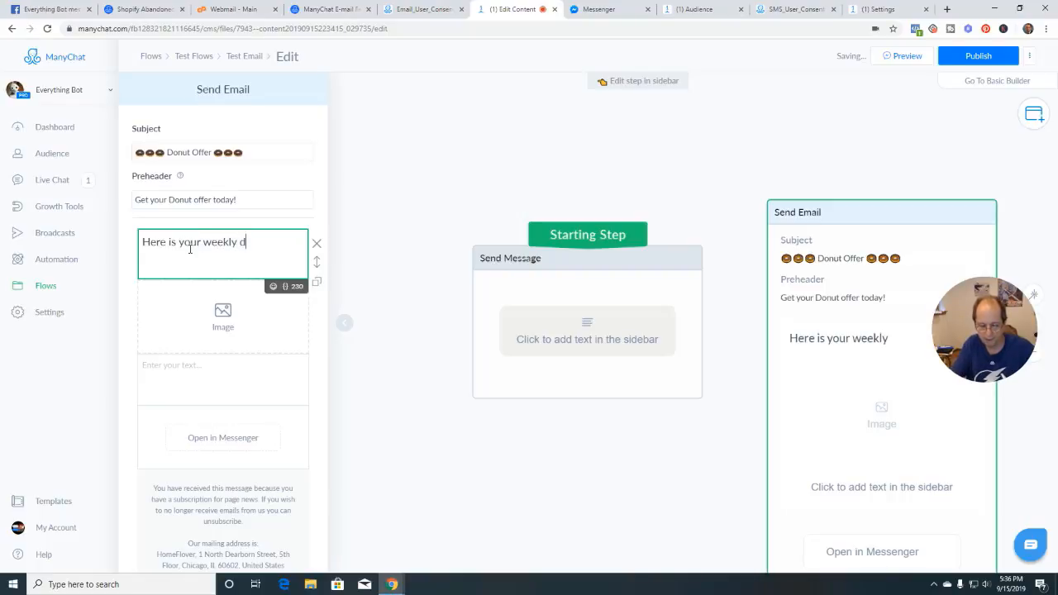
{"action": "type", "text": "onut o"}
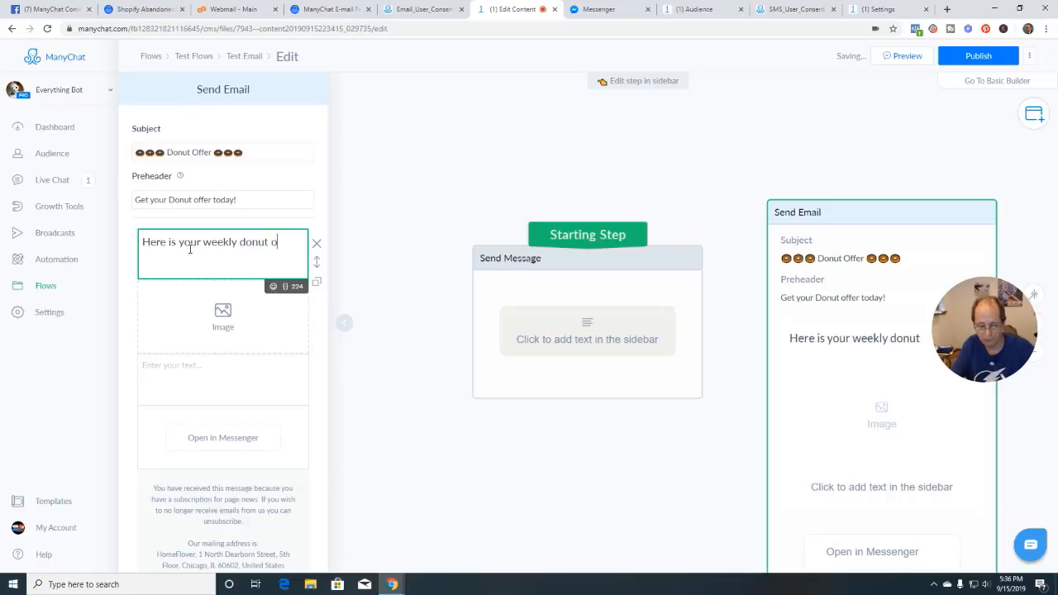
{"action": "type", "text": "ffer"}
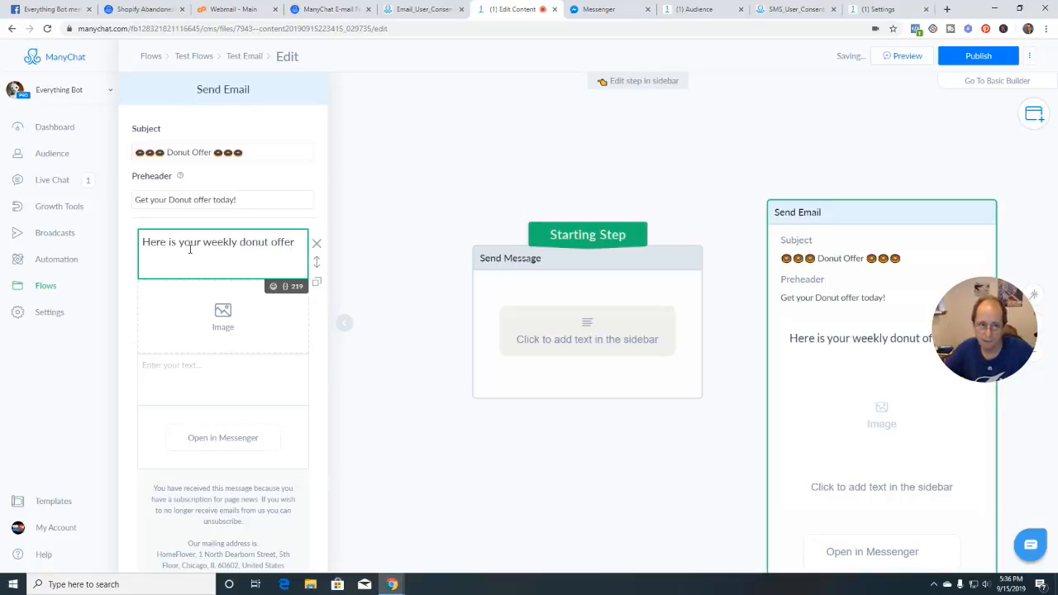
{"action": "left_click", "coordinate": [223, 321]}
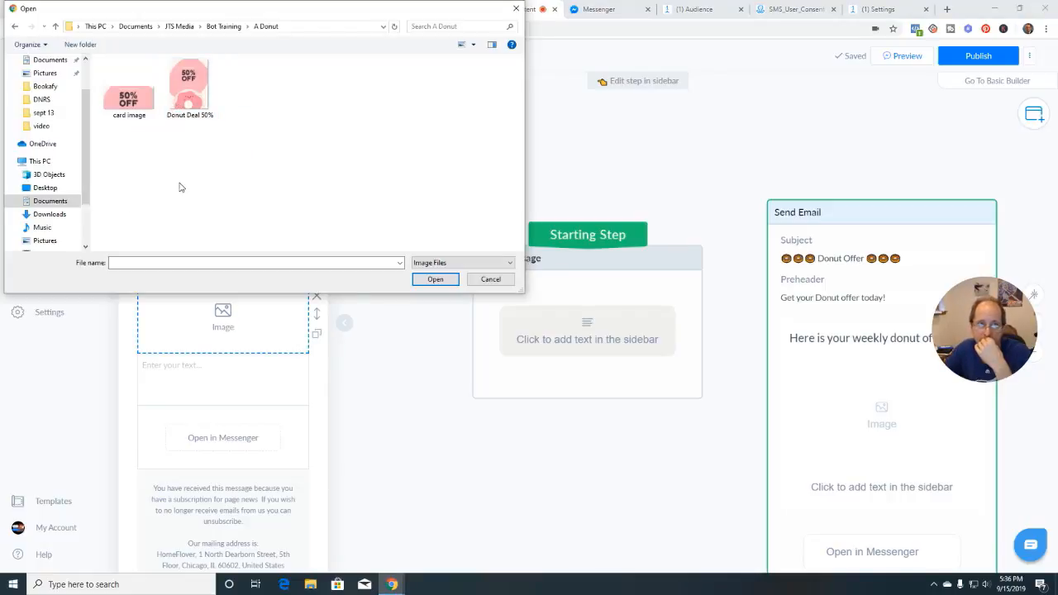
{"action": "double_click", "coordinate": [190, 87]}
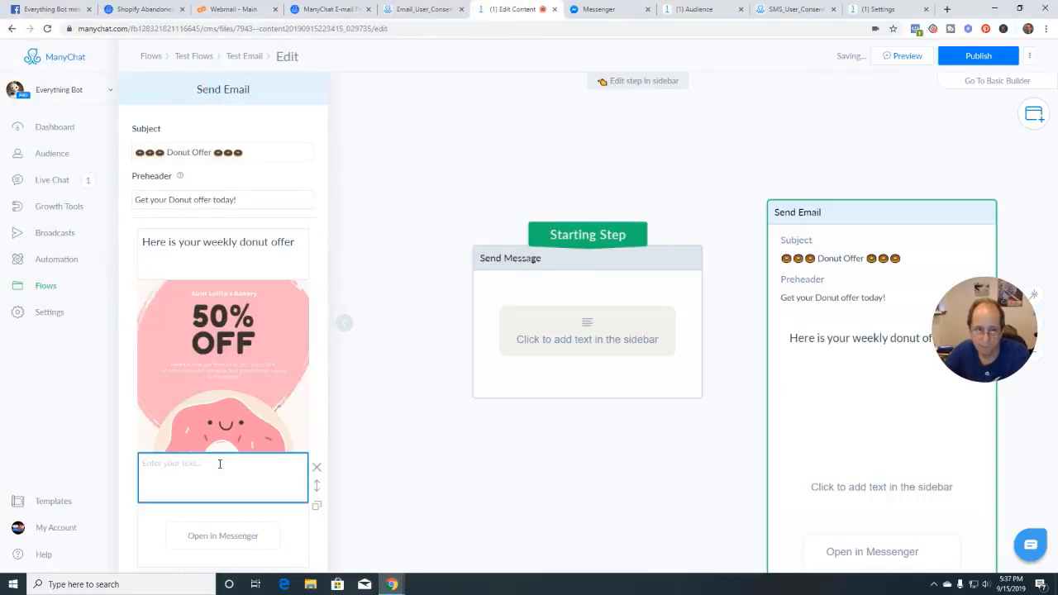
Write the body text 'Click the button below 👇 to get this week's offer!', then edit the Open in Messenger button
{"action": "scroll", "coordinate": [205, 426], "scroll_direction": "down", "scroll_amount": 2}
{"action": "left_click", "coordinate": [209, 355]}
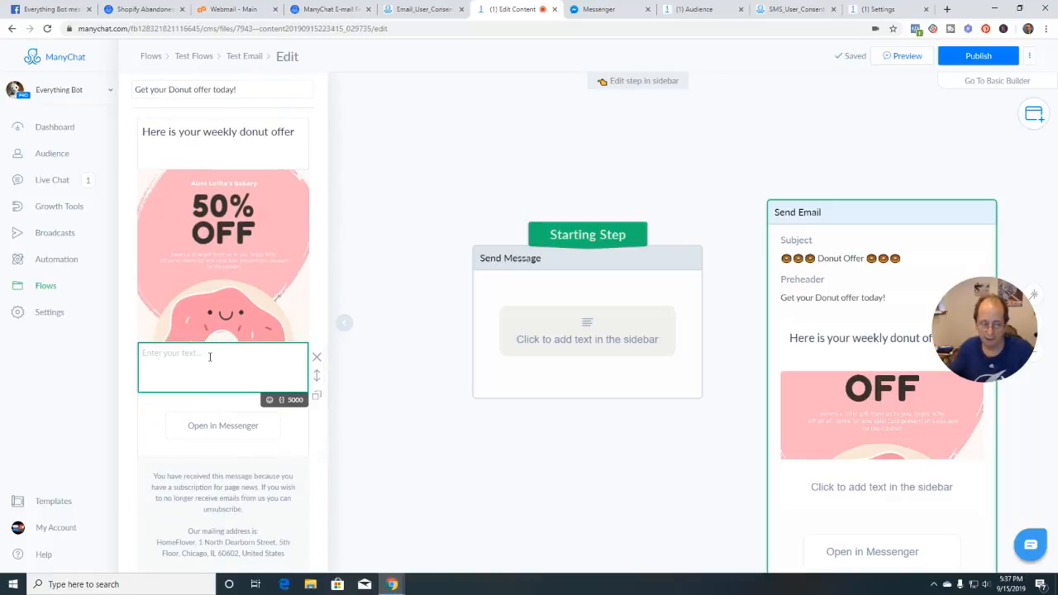
{"action": "type", "text": "Cleai"}
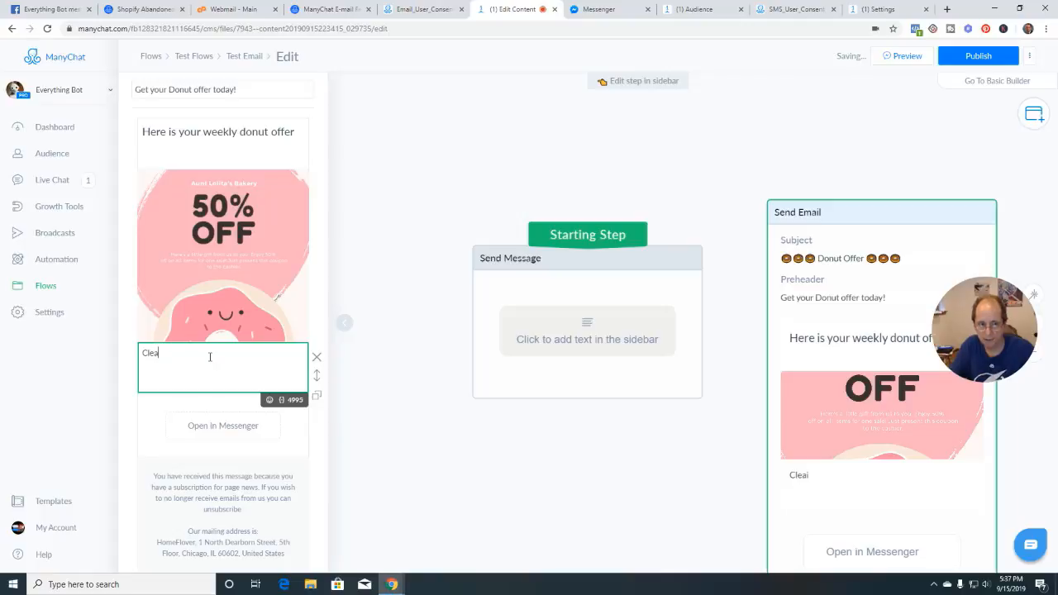
{"action": "key", "text": "BackSpace"}
{"action": "key", "text": "BackSpace"}
{"action": "key", "text": "BackSpace"}
{"action": "type", "text": "lick the "}
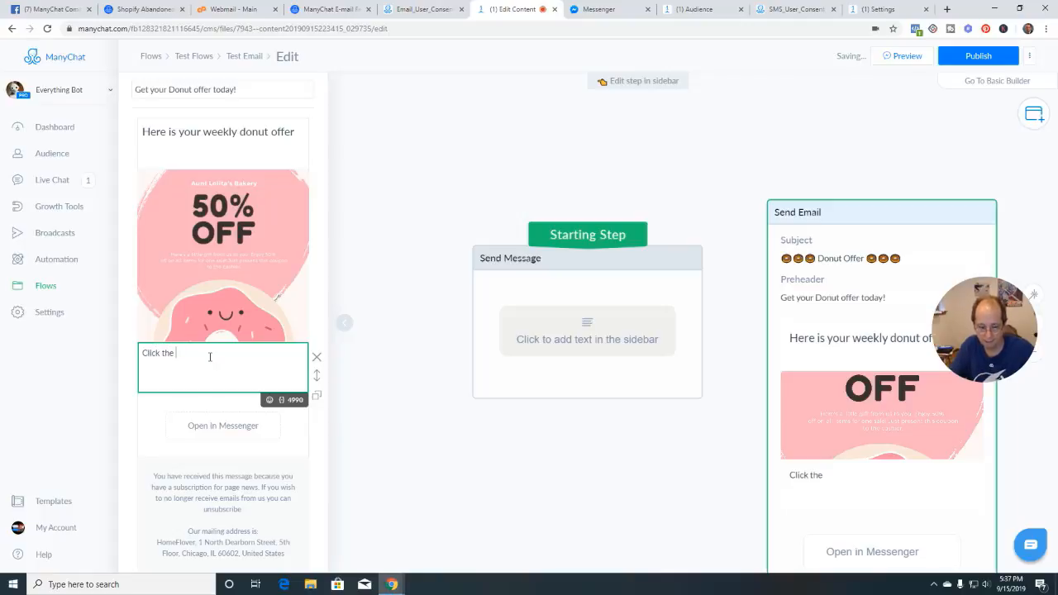
{"action": "type", "text": "button below"}
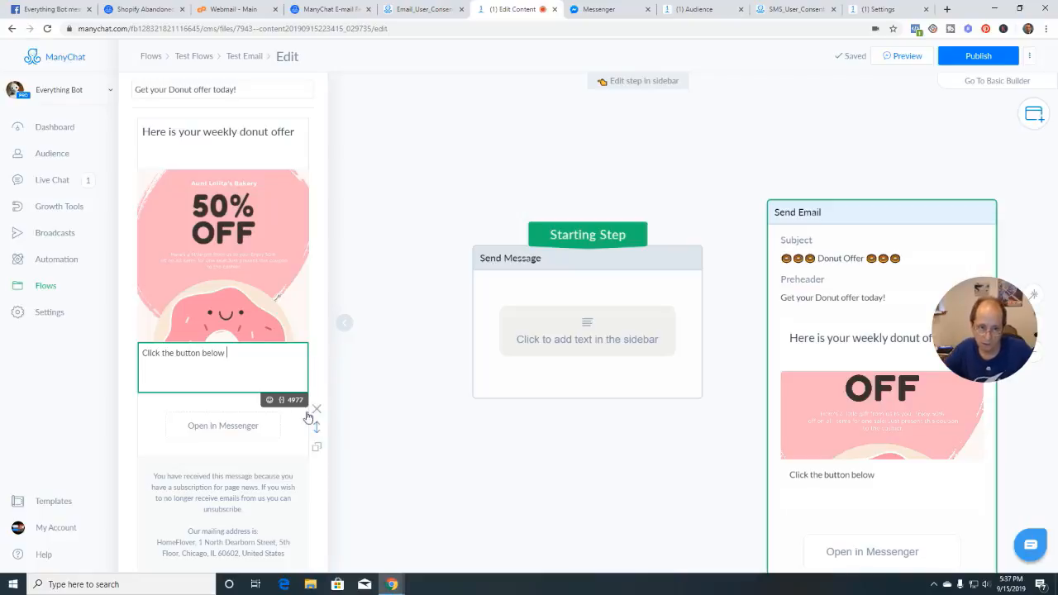
{"action": "left_click", "coordinate": [269, 399]}
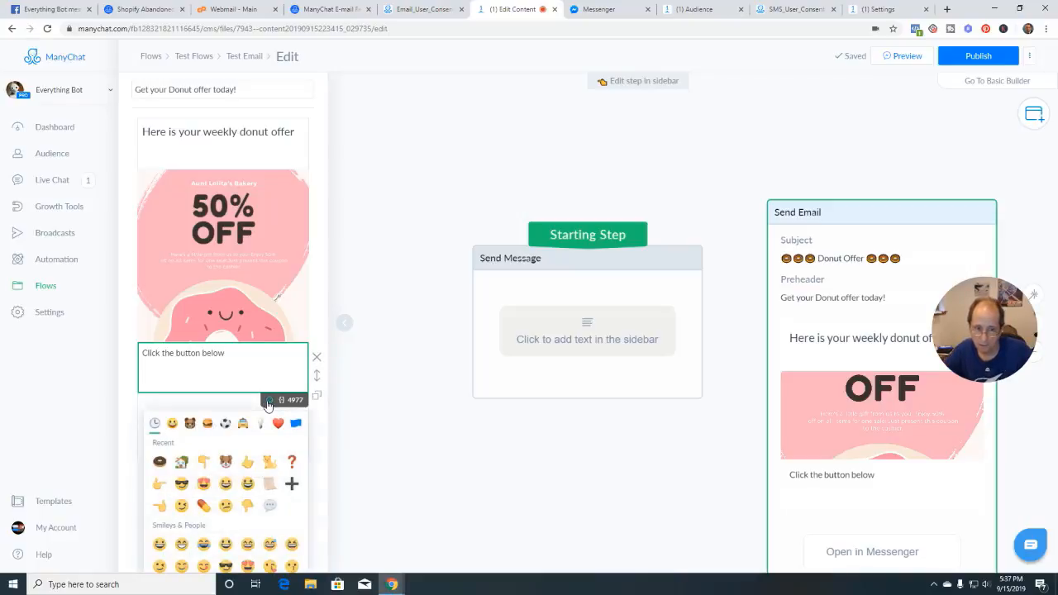
{"action": "left_click", "coordinate": [203, 461]}
{"action": "left_click", "coordinate": [244, 353]}
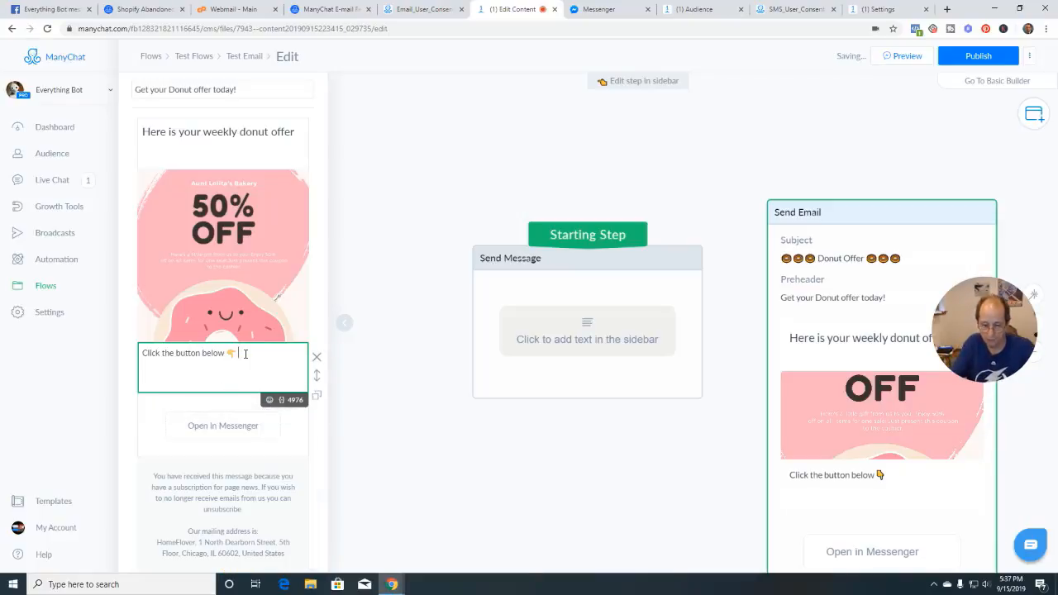
{"action": "type", "text": "to"}
{"action": "type", "text": " get this week"}
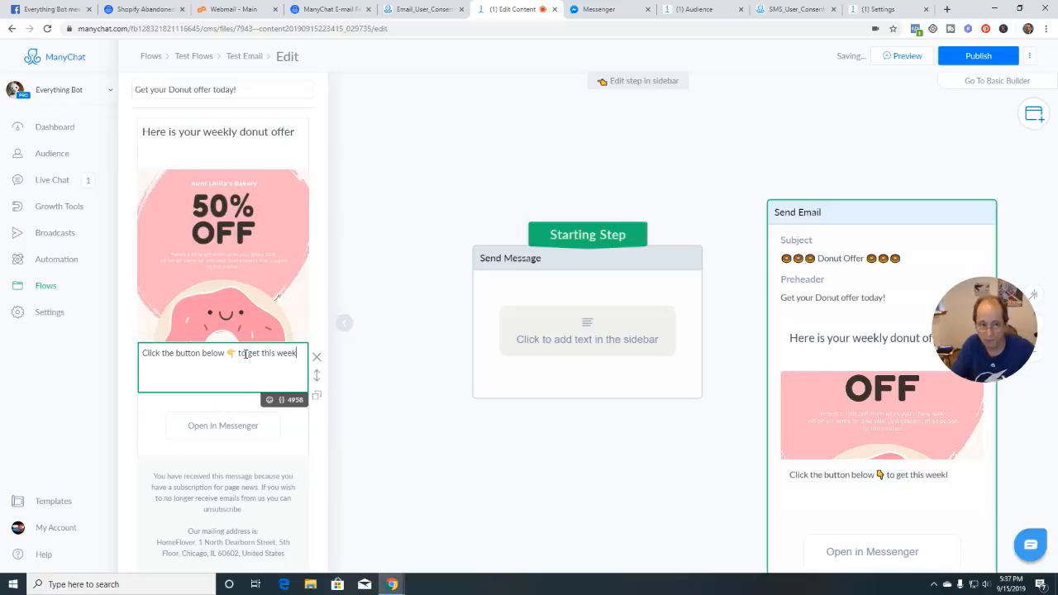
{"action": "key", "text": "BackSpace"}
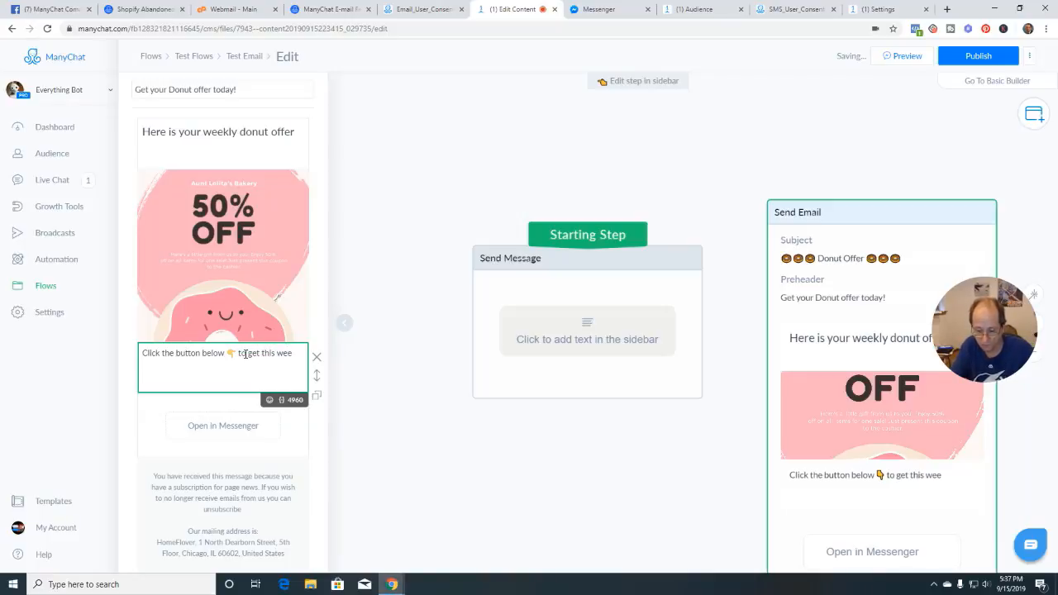
{"action": "type", "text": "k's offer"}
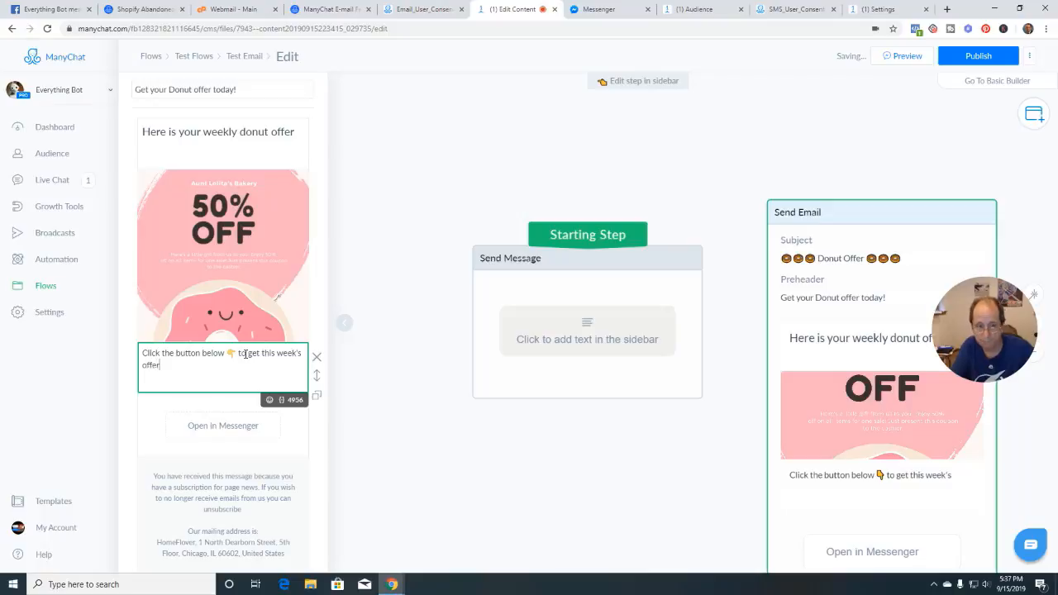
{"action": "type", "text": "!"}
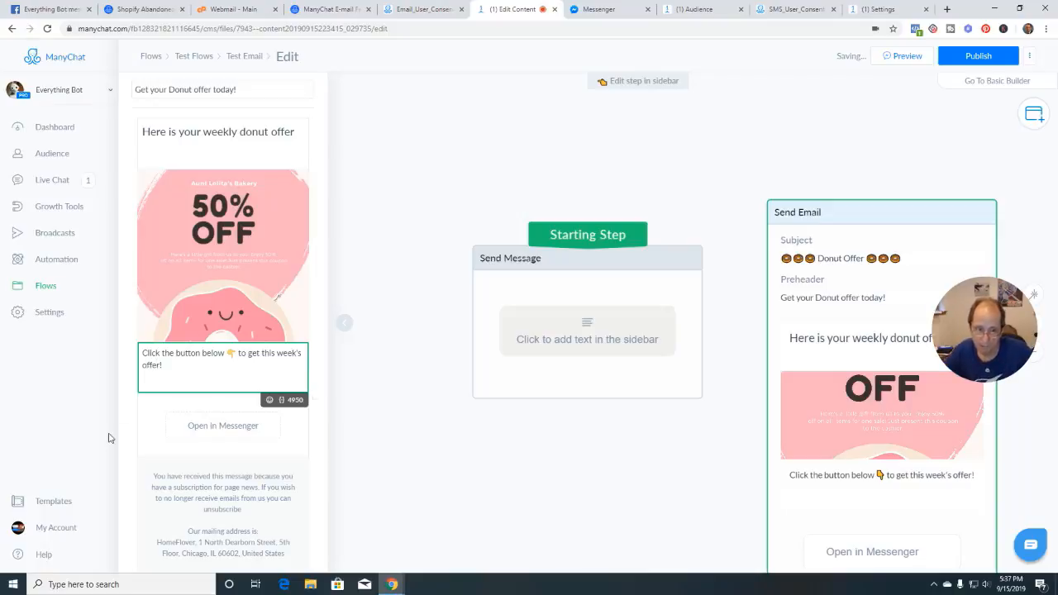
{"action": "left_click", "coordinate": [218, 429]}
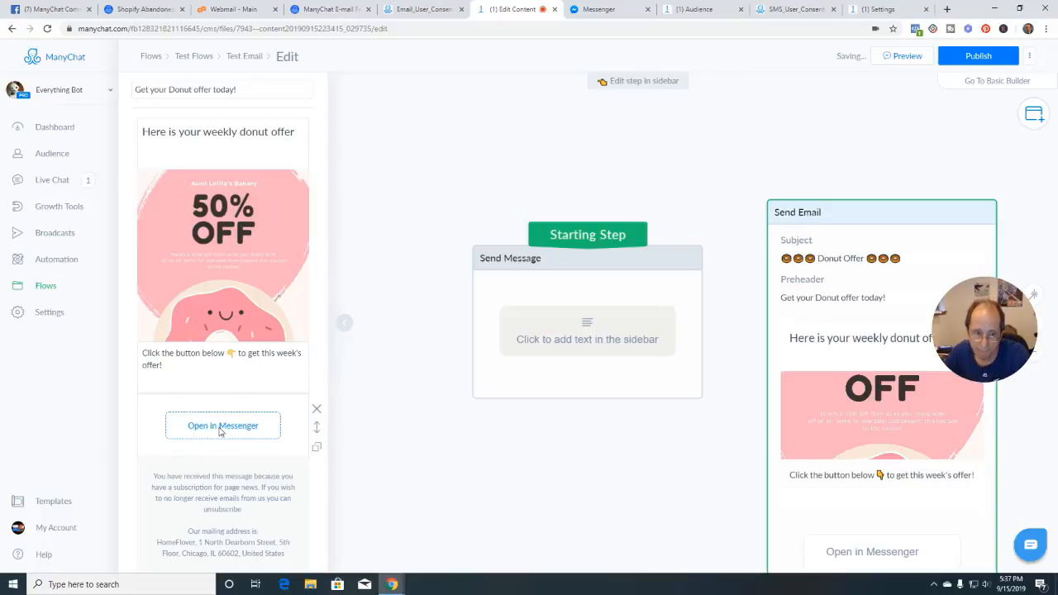
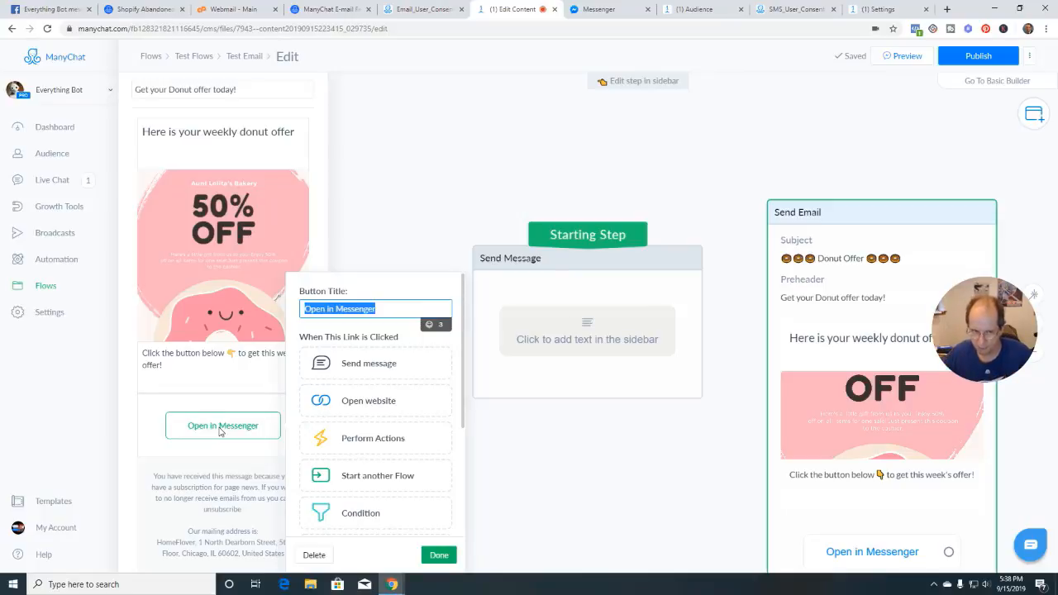
Replace the Open in Messenger button's Start another Flow action with a new Send Message #1 step
{"action": "left_click", "coordinate": [370, 479]}
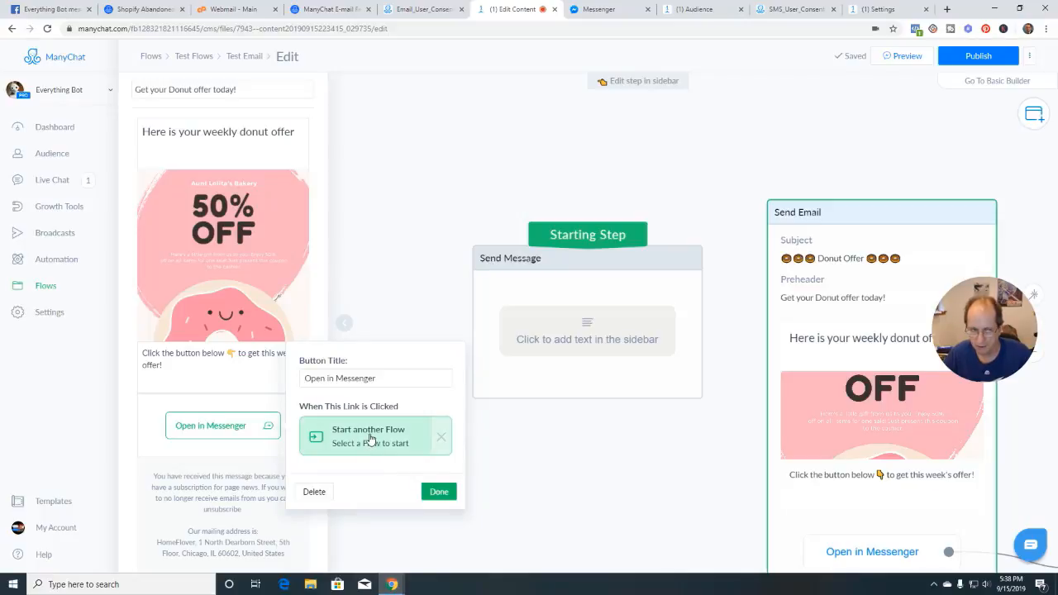
{"action": "left_click", "coordinate": [371, 439]}
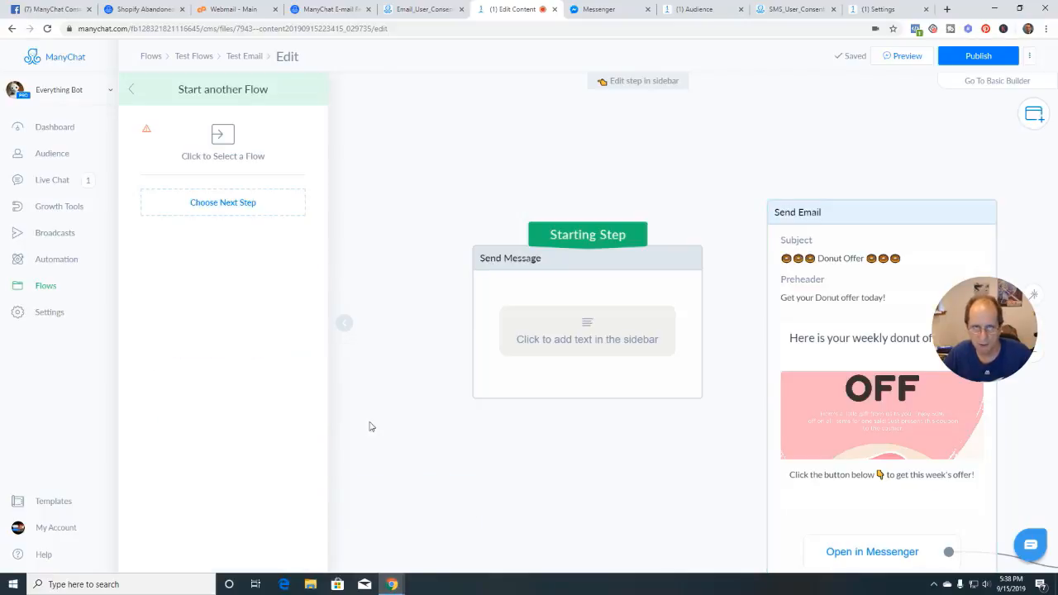
{"action": "left_click", "coordinate": [131, 93]}
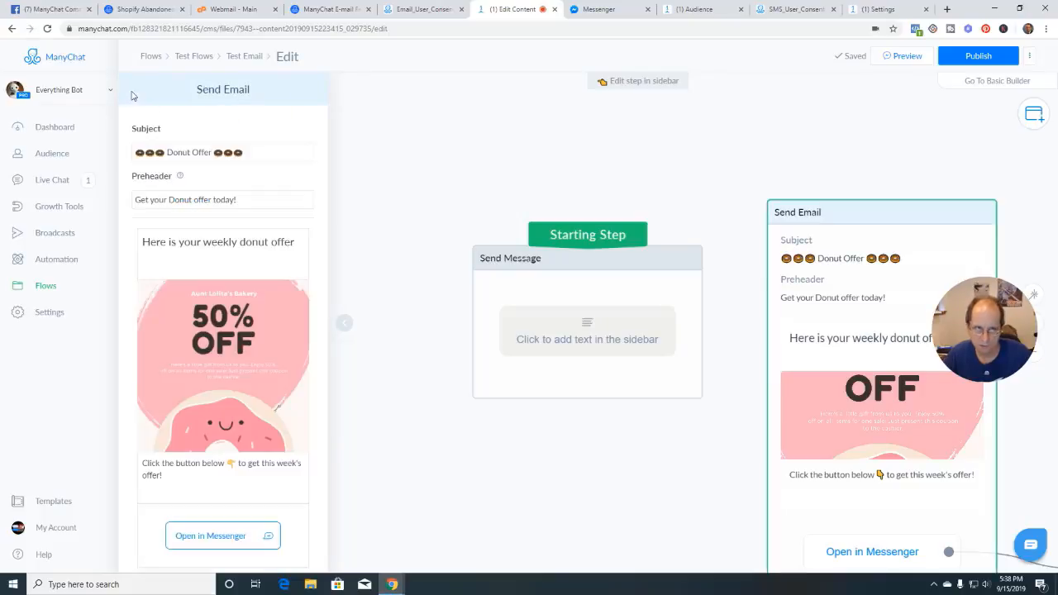
{"action": "left_click", "coordinate": [227, 535]}
{"action": "left_click", "coordinate": [438, 509]}
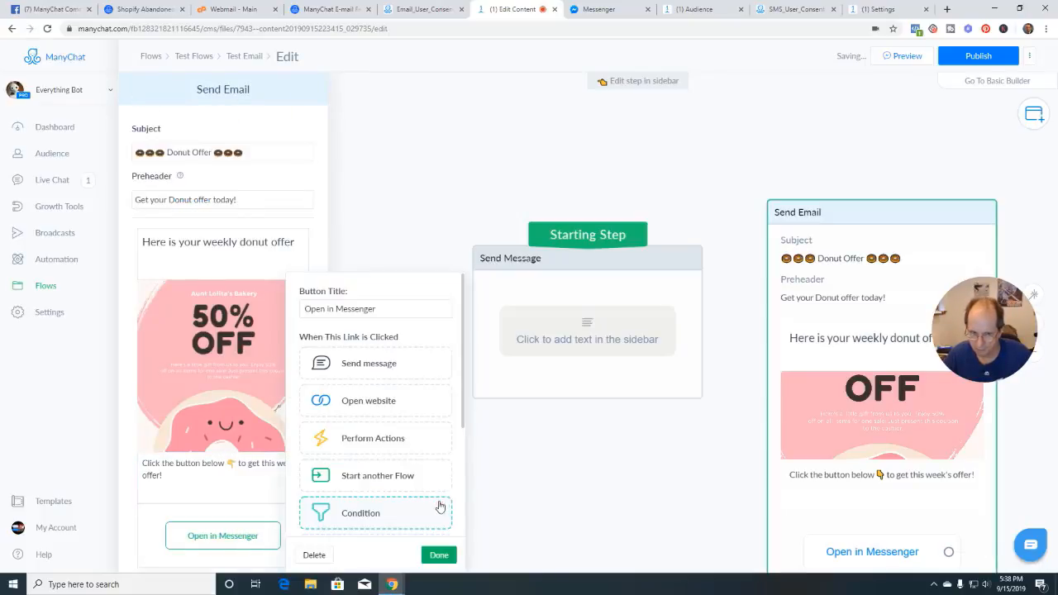
{"action": "left_click", "coordinate": [353, 364]}
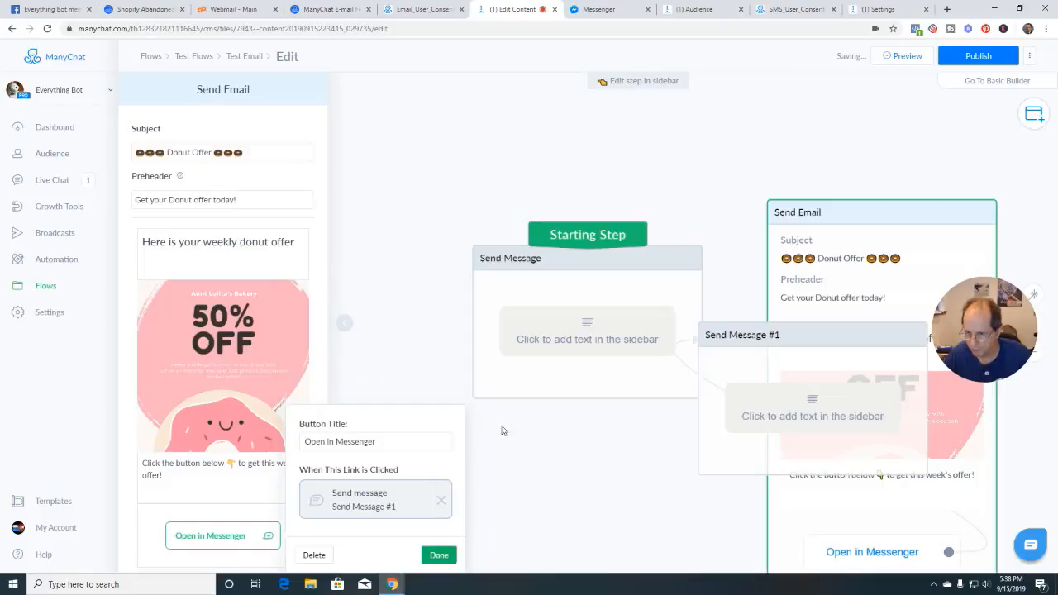
{"action": "left_click", "coordinate": [380, 503]}
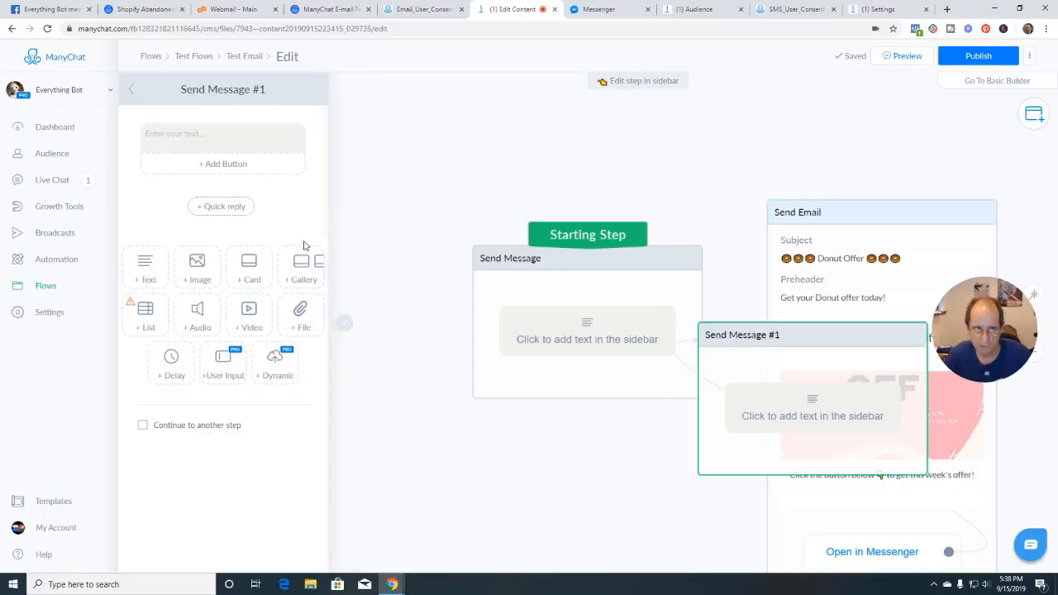
Write 'Here you go! Show this to the cashier' and add the Donut Deal 50% image
{"action": "left_click", "coordinate": [212, 133]}
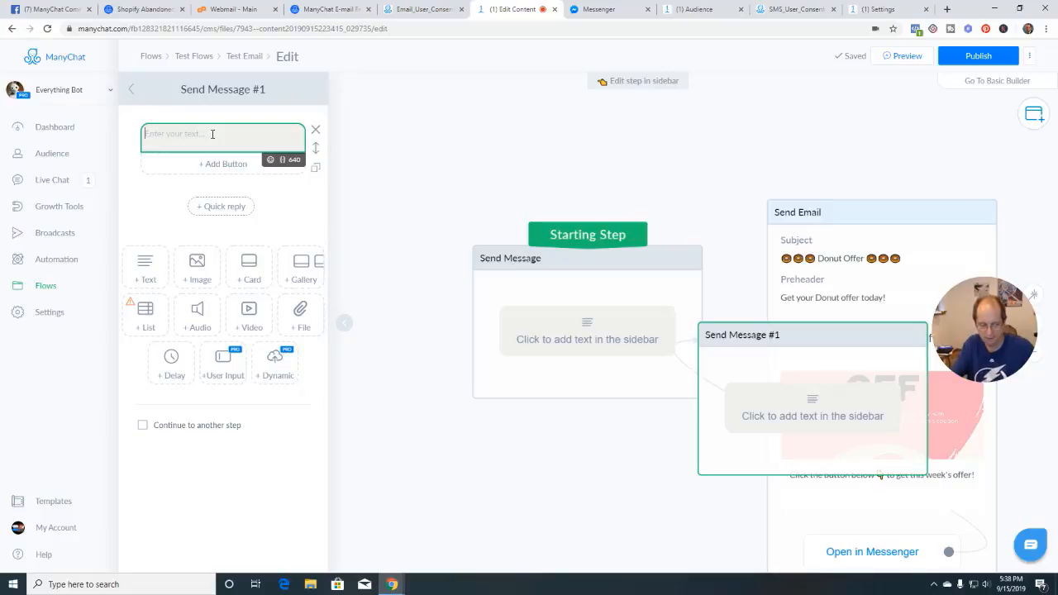
{"action": "type", "text": "Here you"}
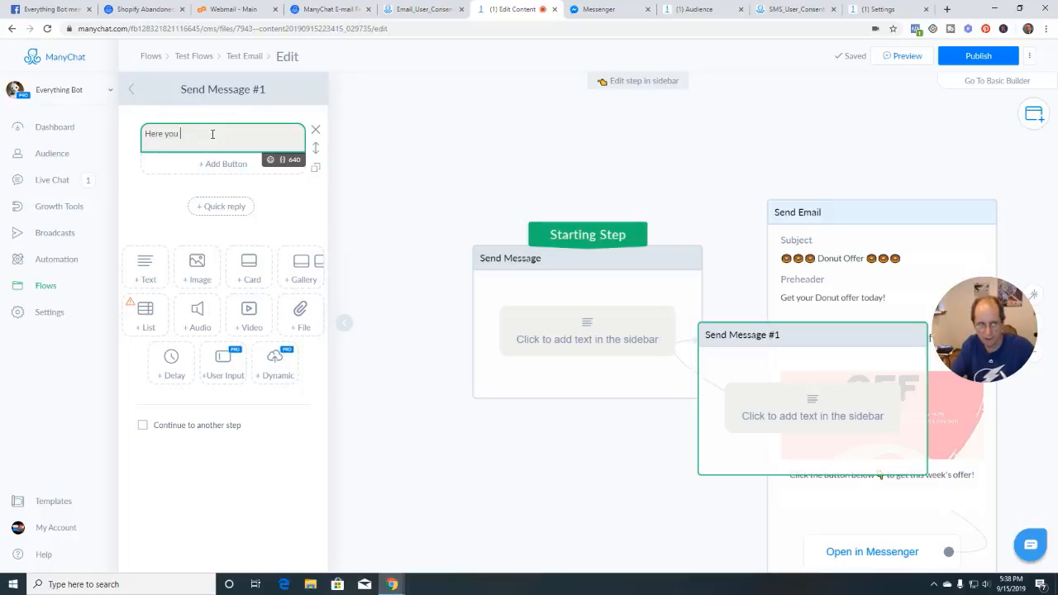
{"action": "type", "text": " go"}
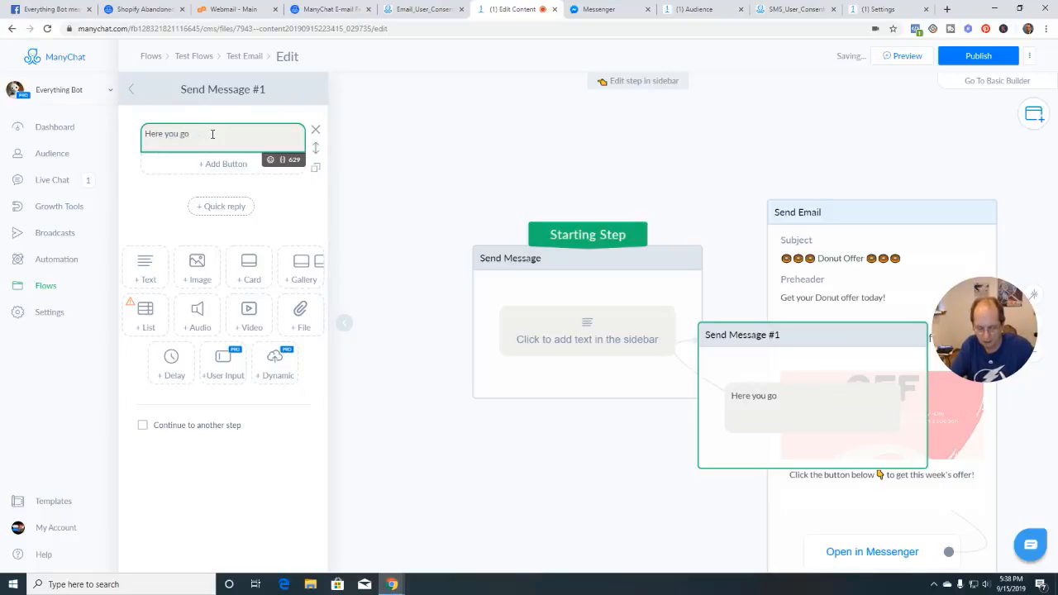
{"action": "type", "text": "!  Show this to"}
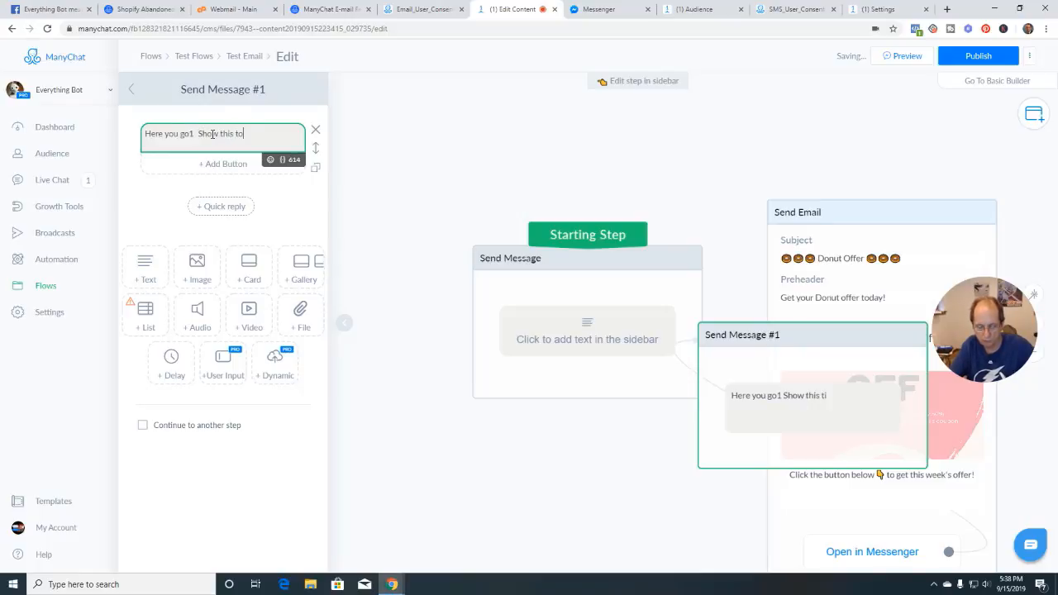
{"action": "type", "text": " the cashier"}
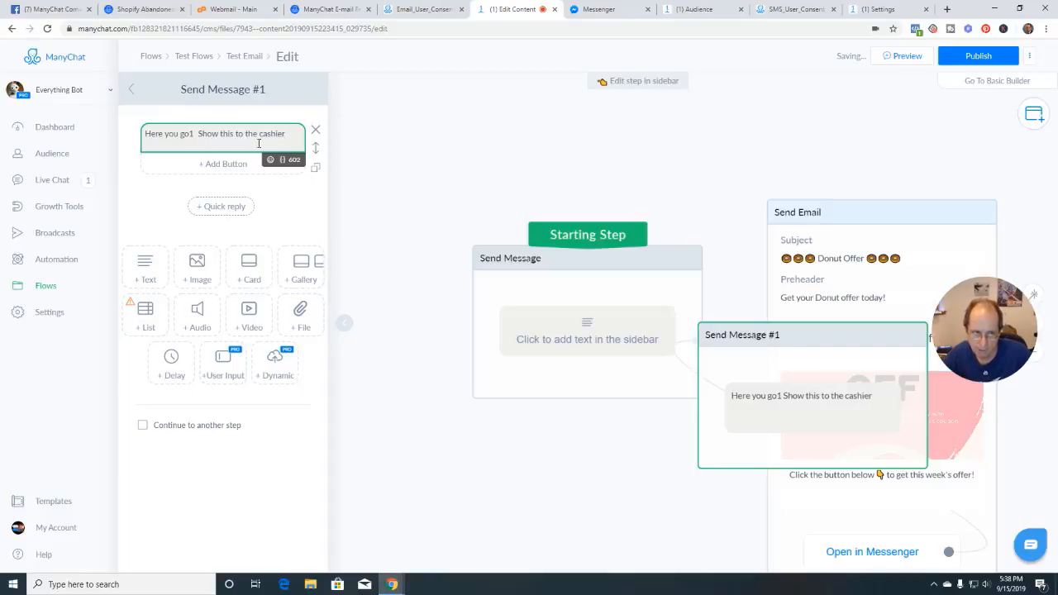
{"action": "left_click", "coordinate": [196, 269]}
{"action": "left_click", "coordinate": [226, 237]}
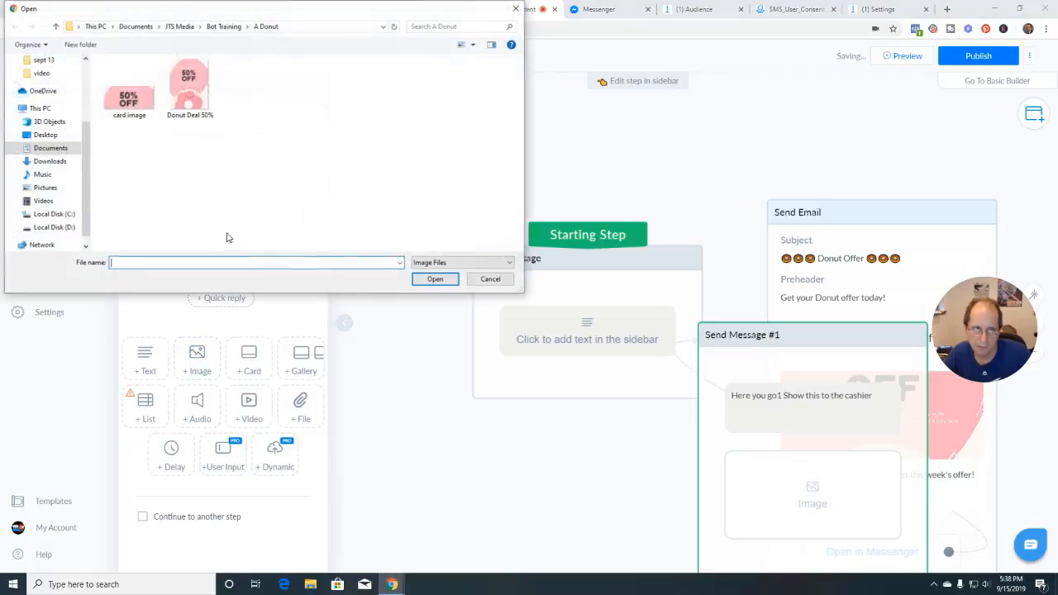
{"action": "double_click", "coordinate": [192, 89]}
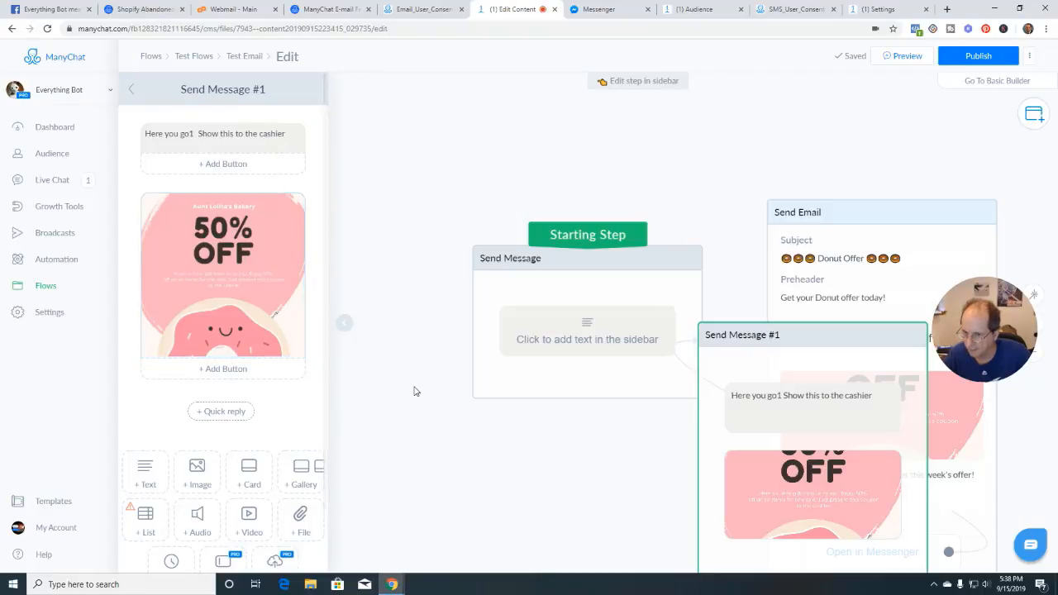
Fix the stray characters and insert the First Name variable after 'Here you go'
{"action": "left_click", "coordinate": [195, 134]}
{"action": "key", "text": "BackSpace"}
{"action": "type", "text": "!"}
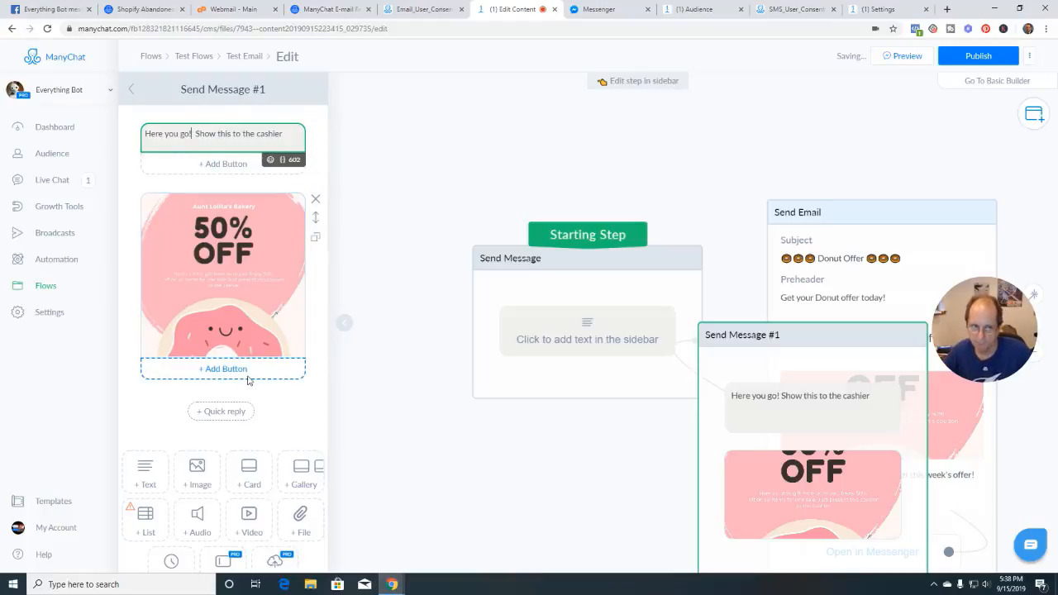
{"action": "key", "text": "BackSpace"}
{"action": "type", "text": "{{"}
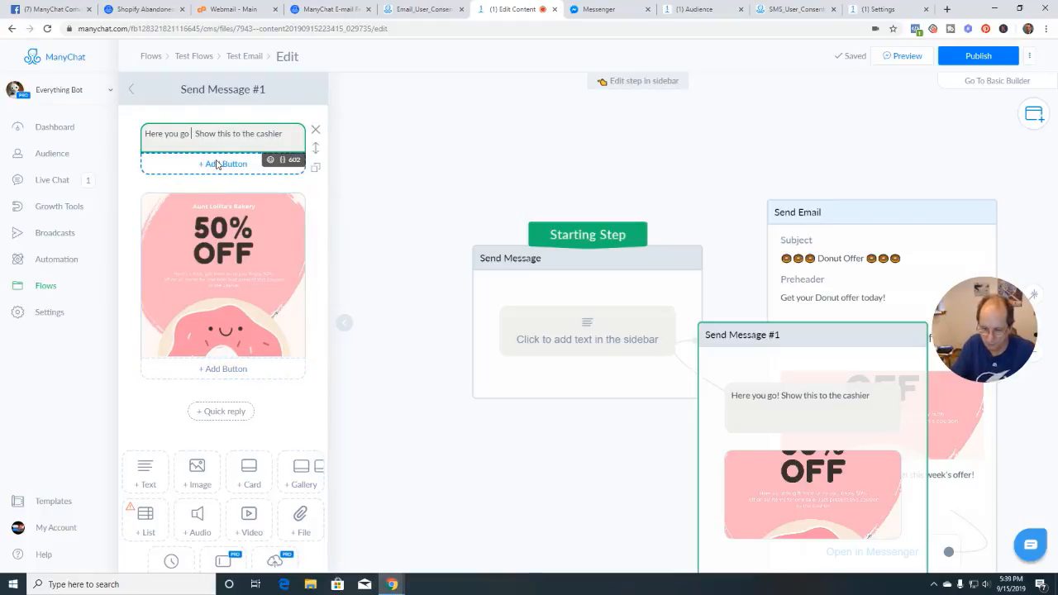
{"action": "left_click", "coordinate": [210, 135]}
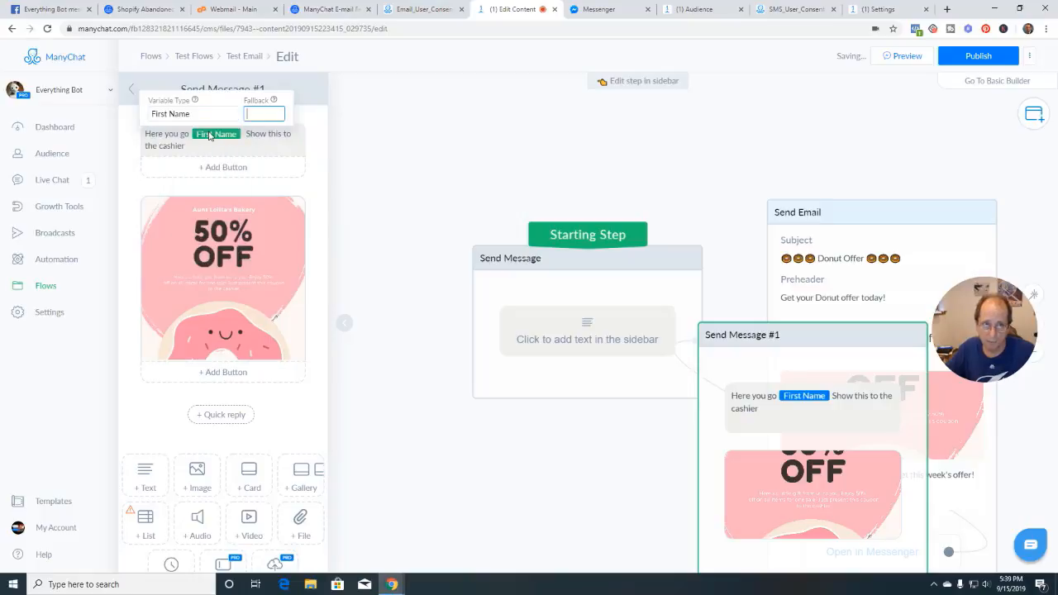
{"action": "left_click", "coordinate": [244, 138]}
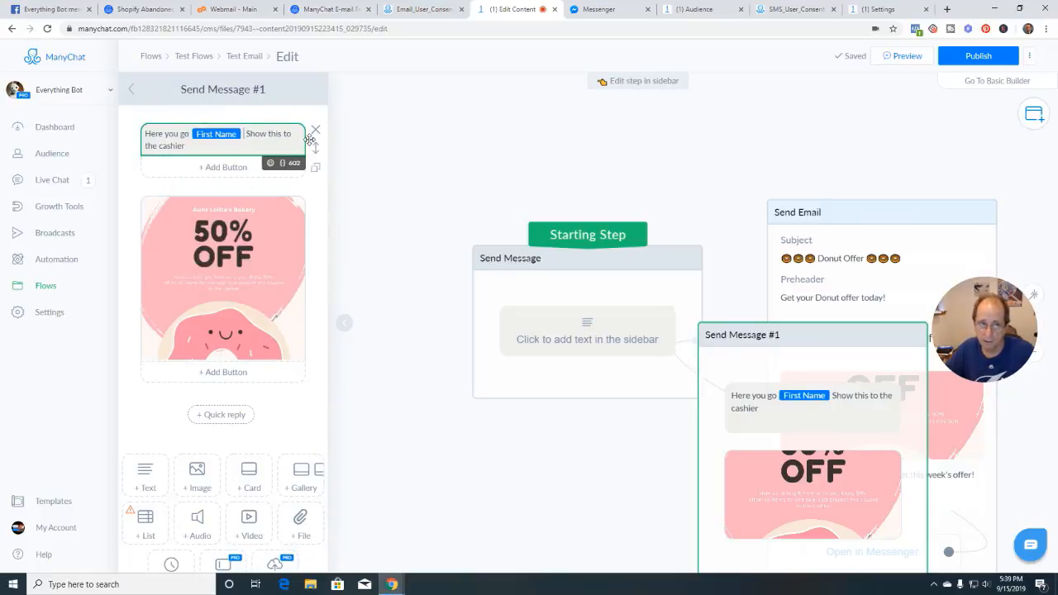
{"action": "key", "text": "BackSpace"}
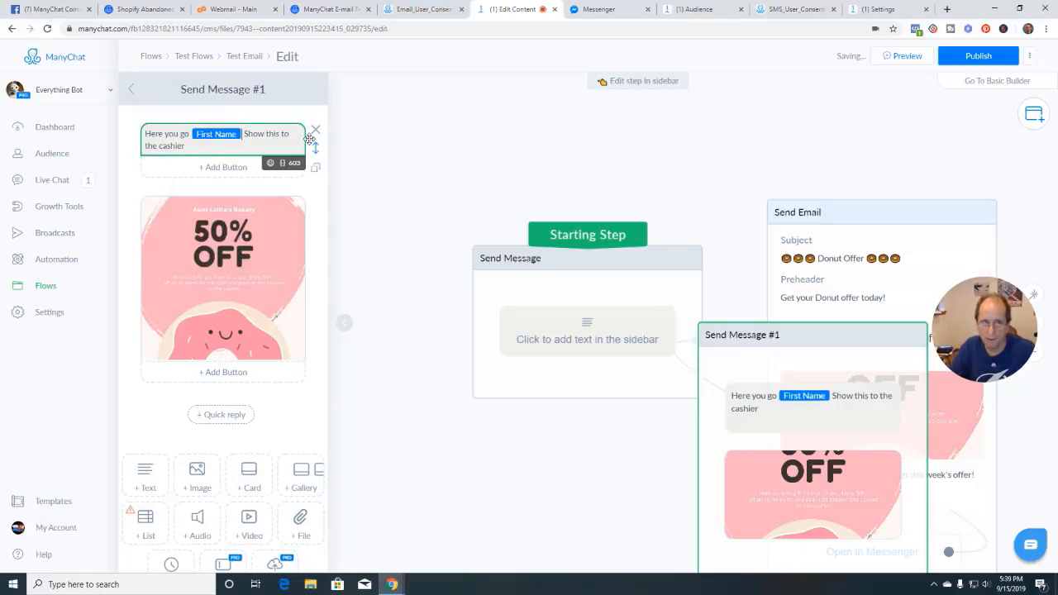
{"action": "type", "text": "!"}
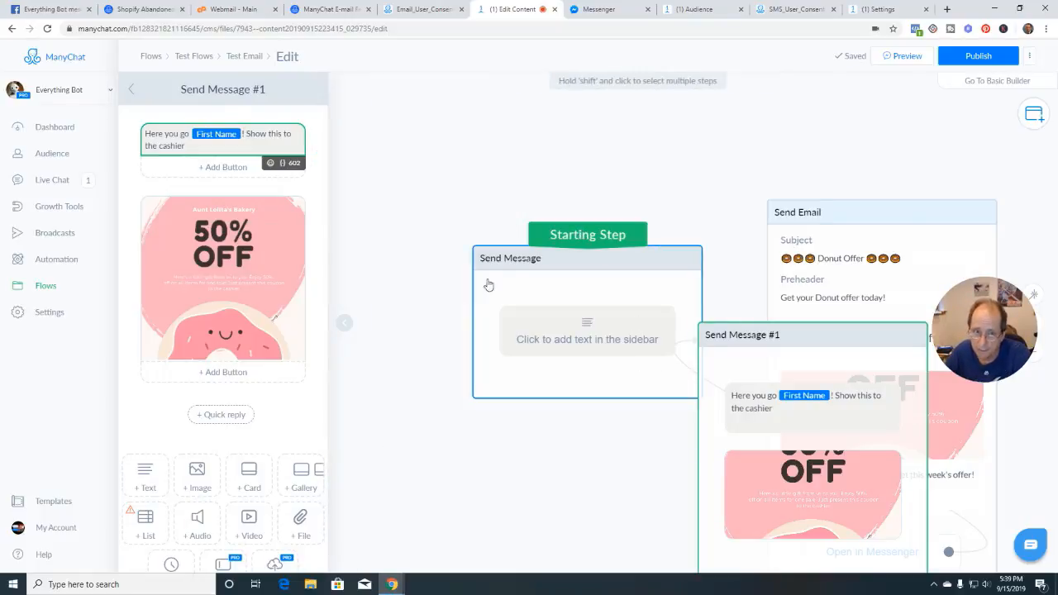
Make Send Email the starting step, delete the empty Send Message and Start another Flow steps, and auto-arrange
{"action": "left_click", "coordinate": [347, 324]}
{"action": "left_click_drag", "start_coordinate": [588, 320], "coordinate": [532, 312]}
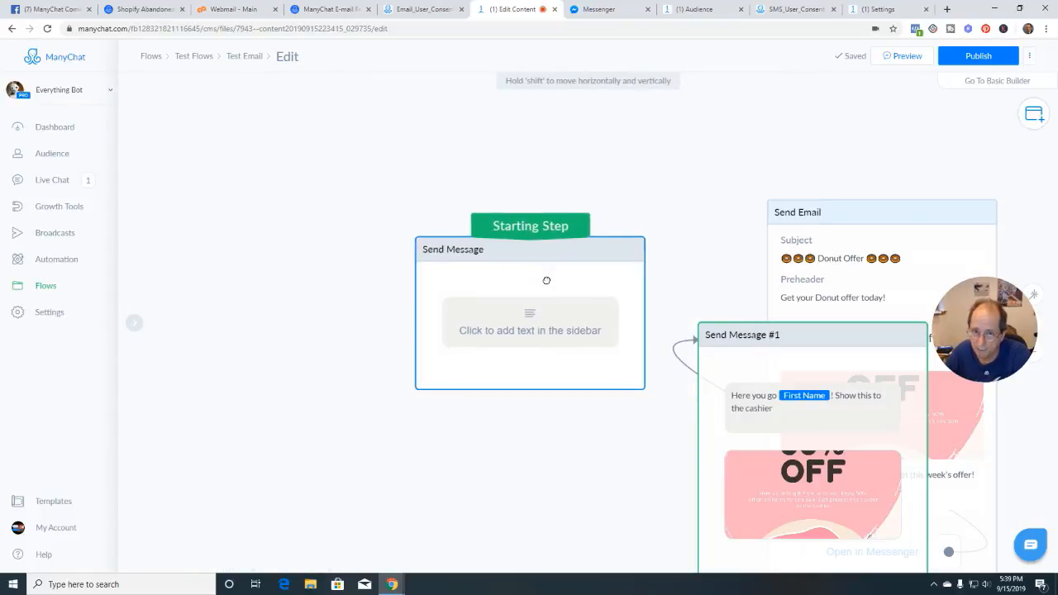
{"action": "left_click_drag", "start_coordinate": [533, 227], "coordinate": [851, 203]}
{"action": "left_click", "coordinate": [447, 228]}
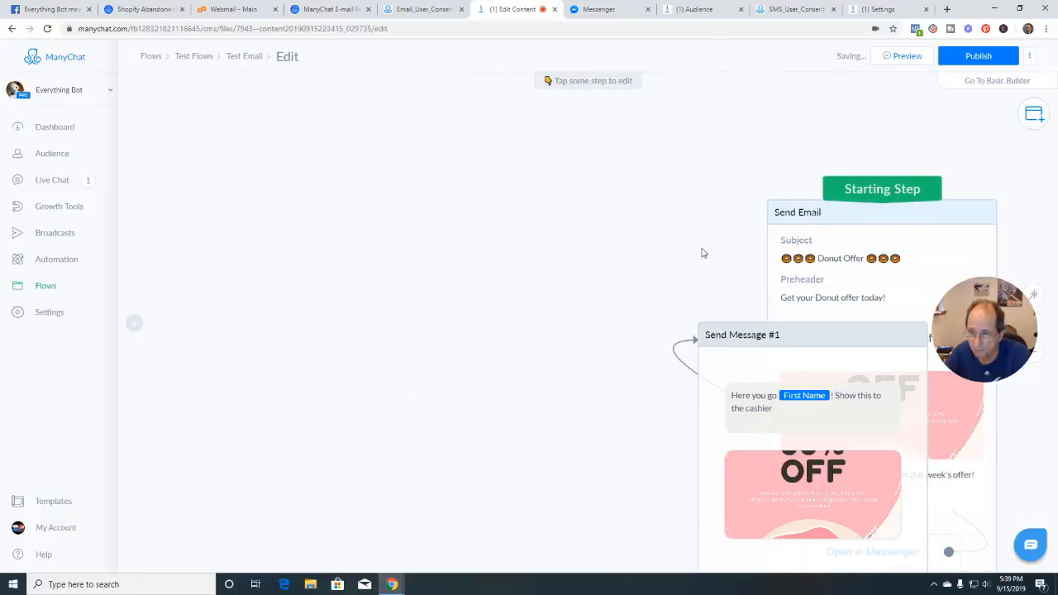
{"action": "left_click_drag", "start_coordinate": [701, 253], "coordinate": [401, 231]}
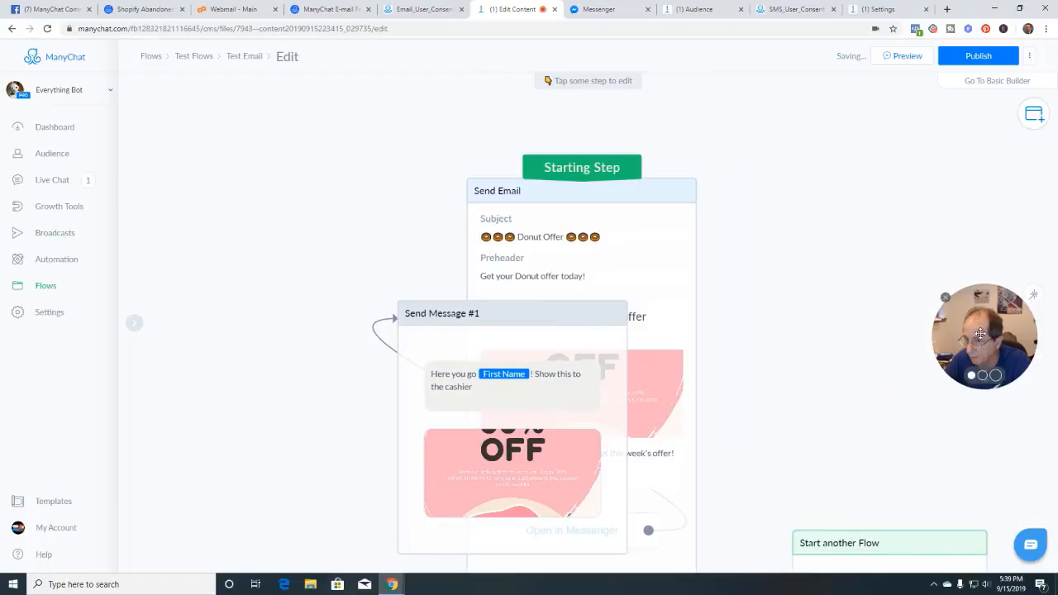
{"action": "left_click", "coordinate": [1034, 298]}
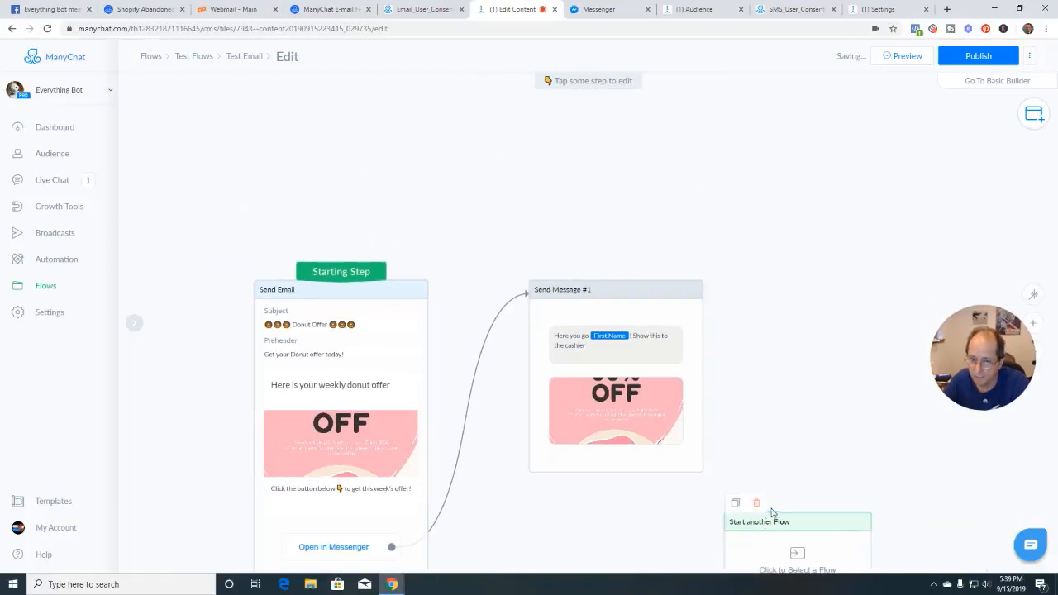
{"action": "left_click", "coordinate": [754, 501]}
{"action": "left_click_drag", "start_coordinate": [755, 478], "coordinate": [769, 338]}
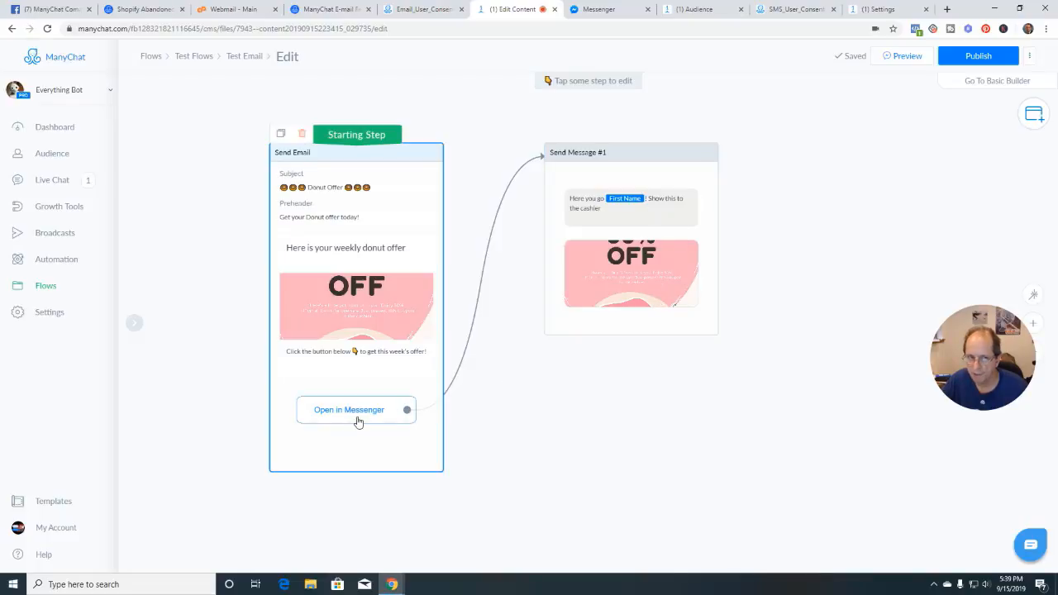
Publish the two-step Send Email and Send Message #1 flow
{"action": "left_click", "coordinate": [979, 58]}
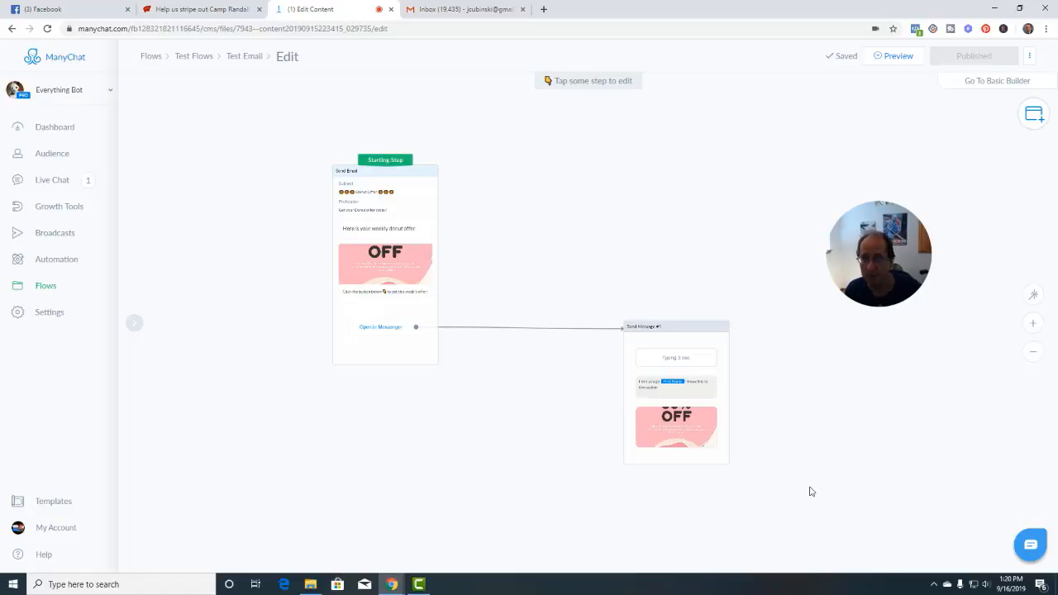
Remove the Send Email to Send Message #1 link and move the third Send Message step up
{"action": "left_click", "coordinate": [536, 340]}
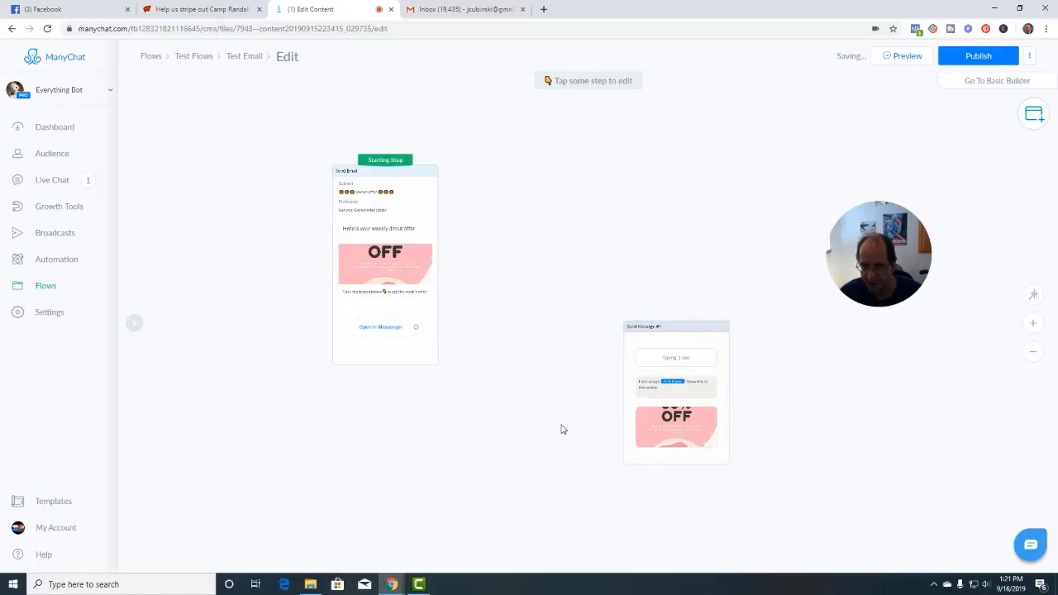
{"action": "scroll", "coordinate": [562, 429], "scroll_direction": "down", "scroll_amount": 3}
{"action": "left_click_drag", "start_coordinate": [553, 456], "coordinate": [551, 383]}
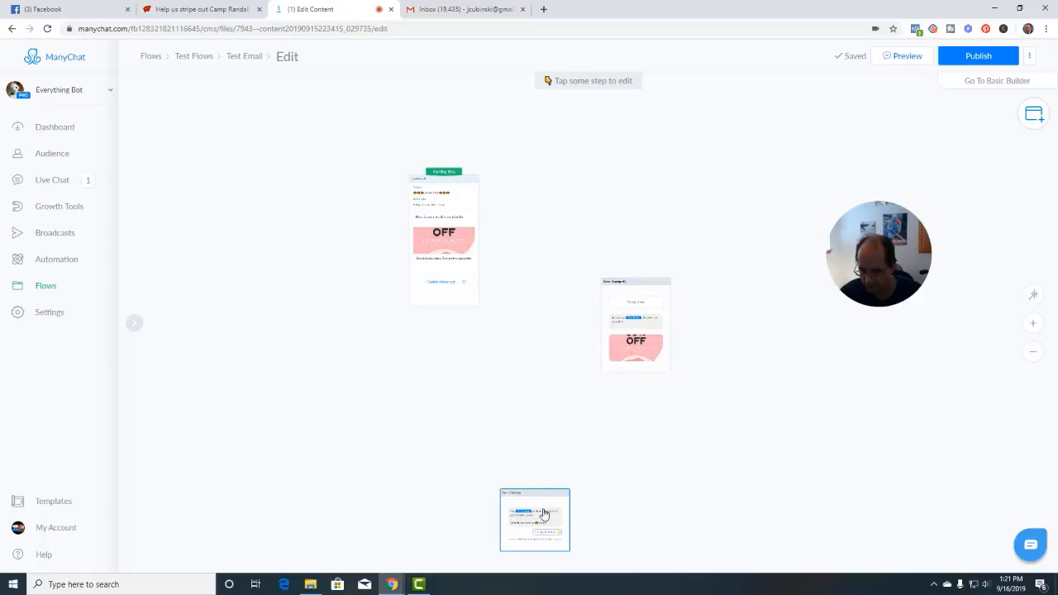
{"action": "left_click_drag", "start_coordinate": [543, 513], "coordinate": [552, 375]}
{"action": "scroll", "coordinate": [553, 372], "scroll_direction": "up", "scroll_amount": 3}
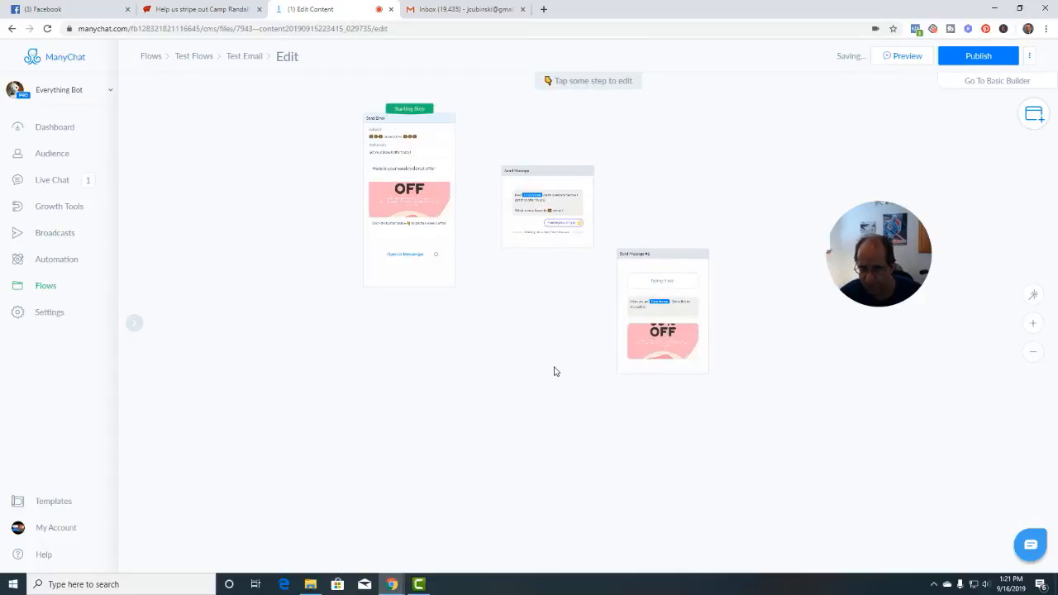
{"action": "left_click_drag", "start_coordinate": [529, 317], "coordinate": [543, 415]}
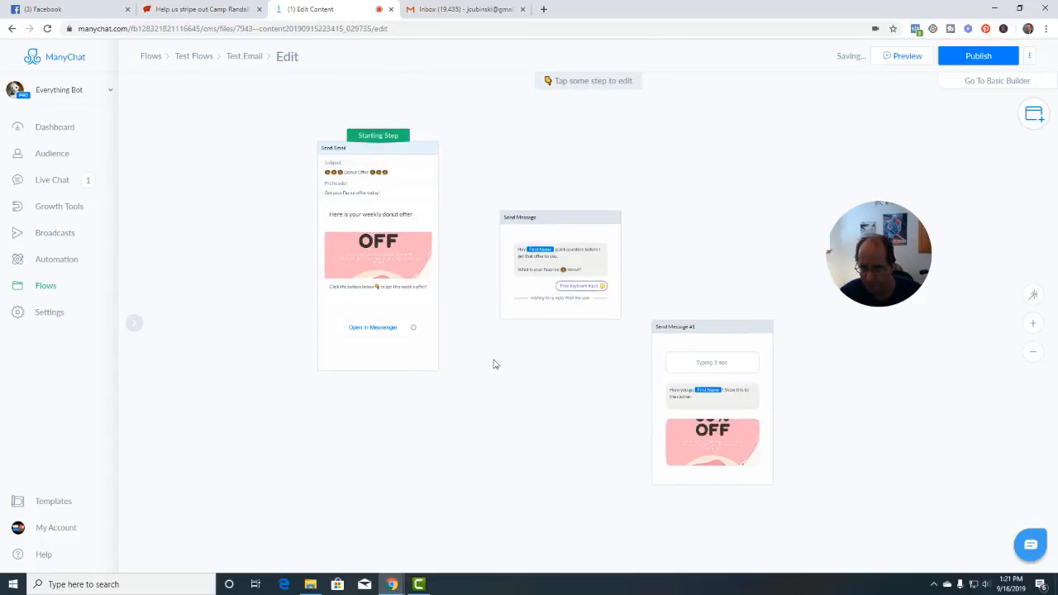
Connect Open in Messenger to the existing favorite-donut Send Message step, discarding a trial Send Message #2
{"action": "left_click", "coordinate": [413, 328]}
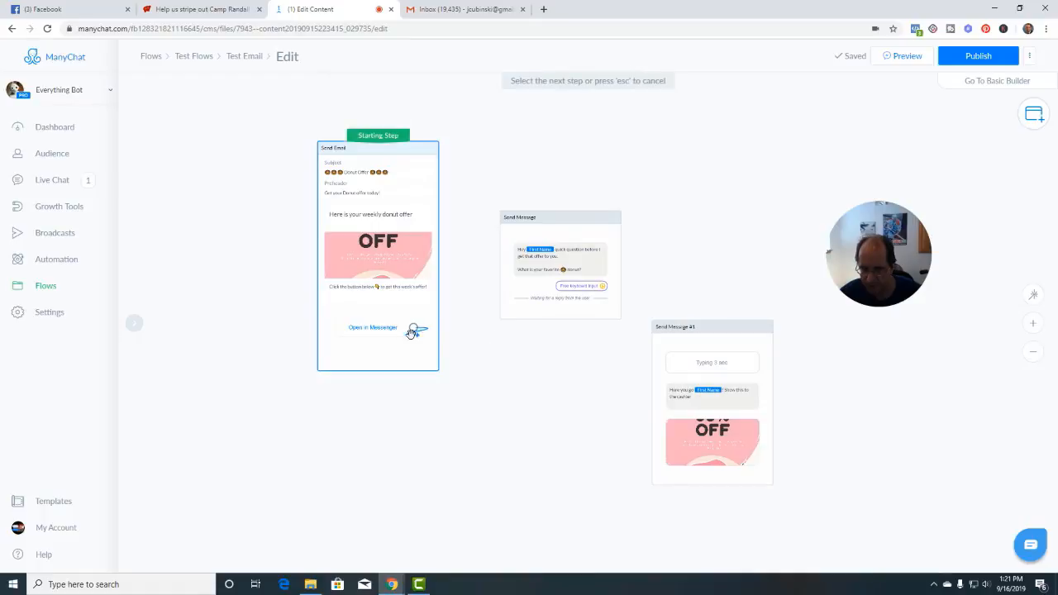
{"action": "left_click", "coordinate": [465, 325]}
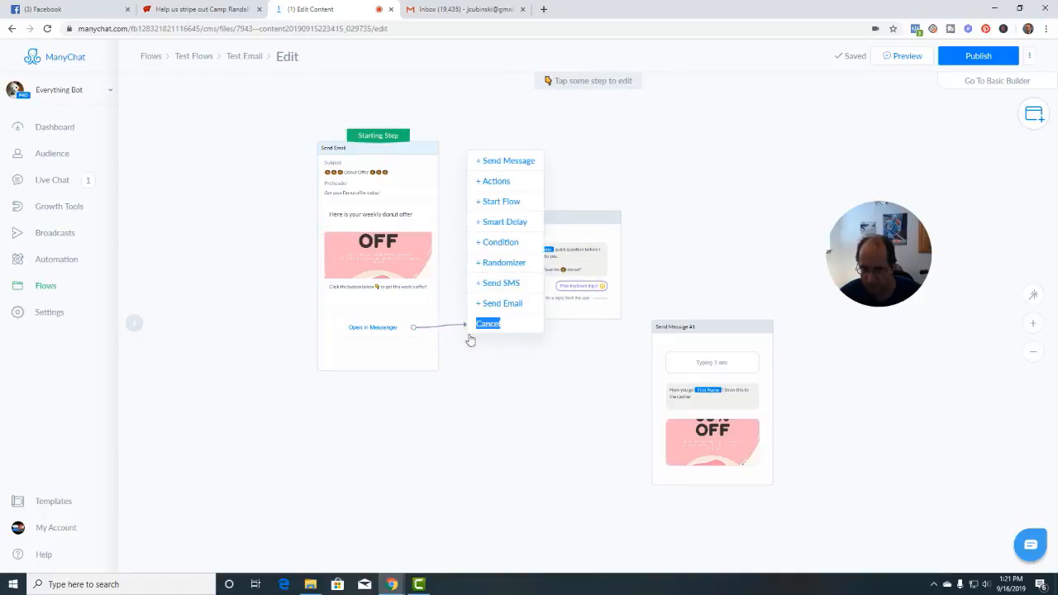
{"action": "left_click", "coordinate": [499, 165]}
{"action": "mouse_move", "coordinate": [243, 173]}
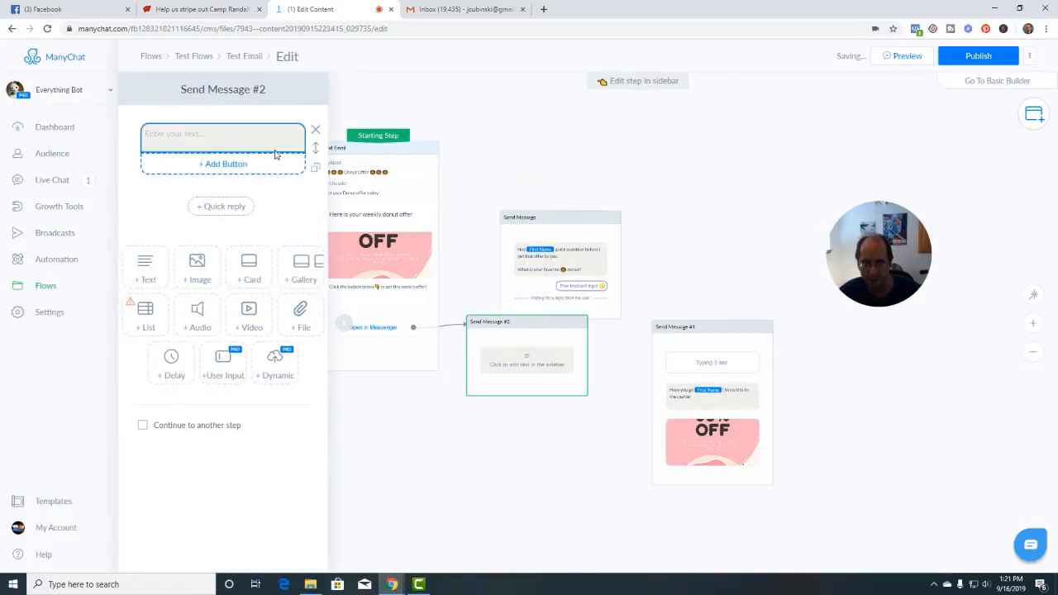
{"action": "left_click", "coordinate": [316, 131]}
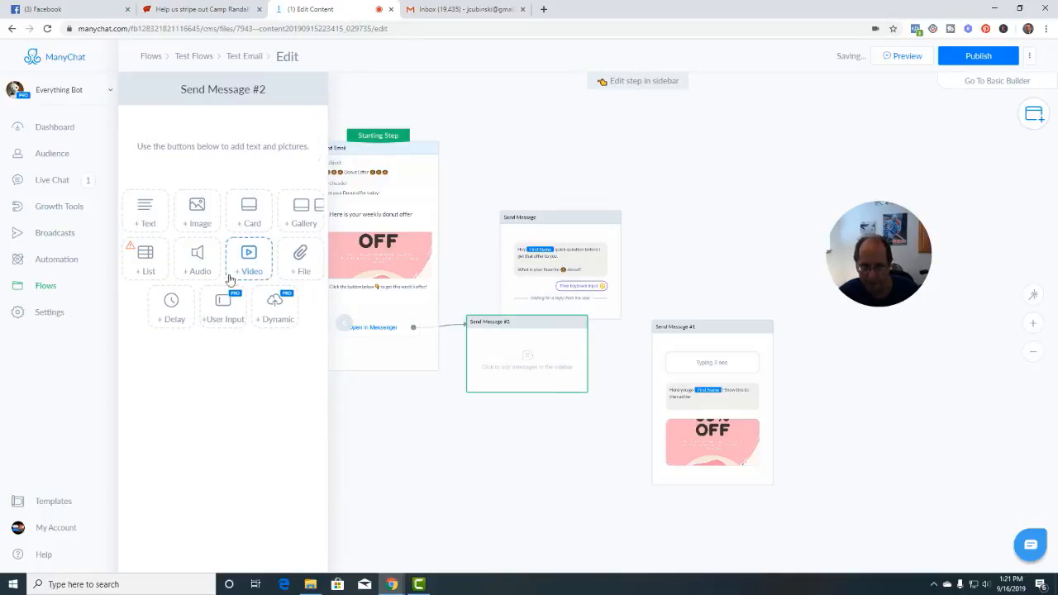
{"action": "left_click", "coordinate": [223, 311]}
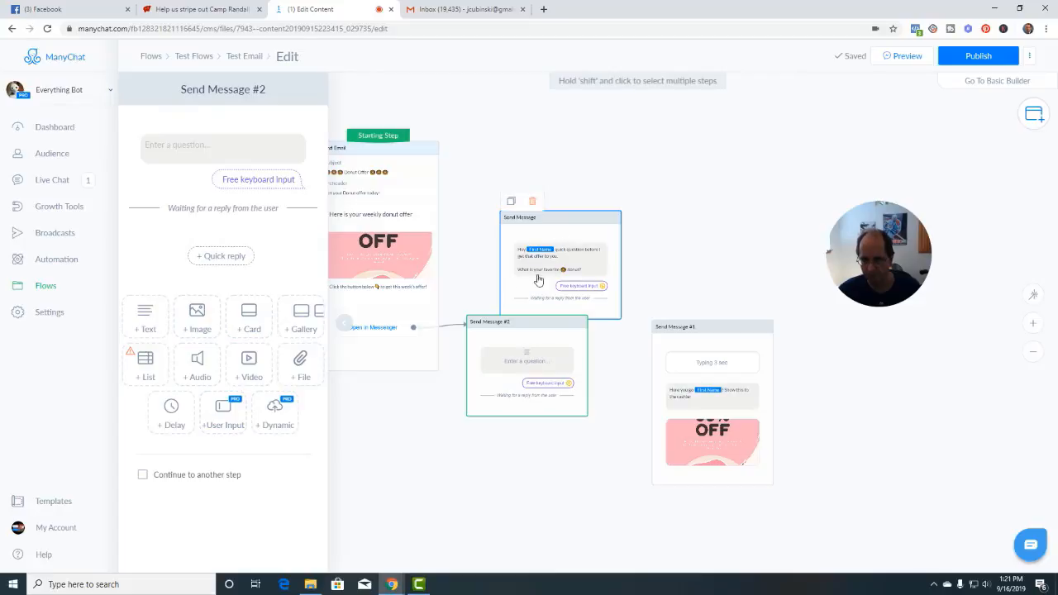
{"action": "left_click", "coordinate": [427, 403]}
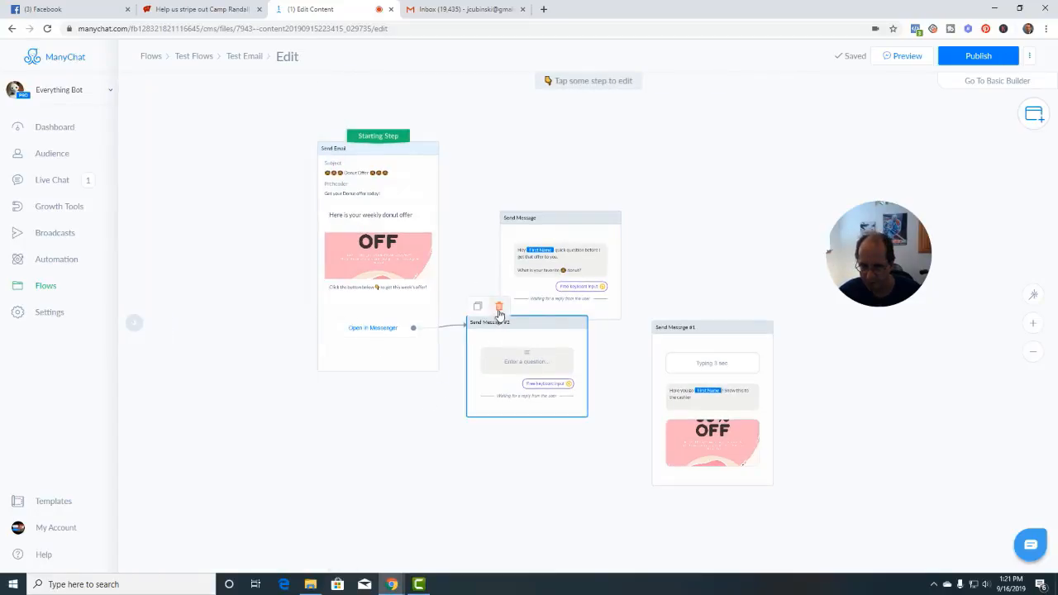
{"action": "left_click", "coordinate": [498, 303]}
{"action": "left_click", "coordinate": [617, 109]}
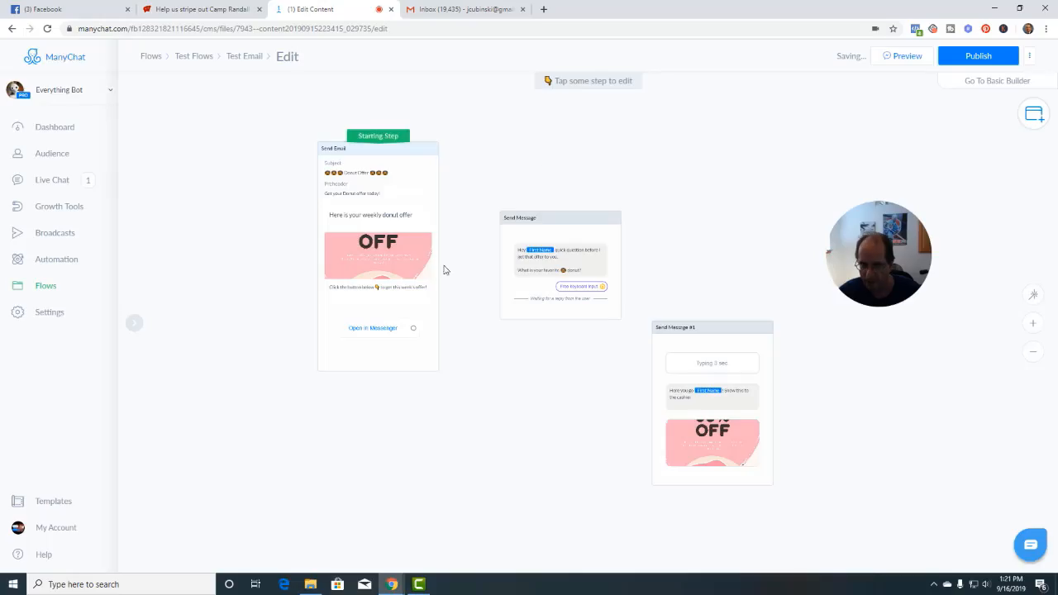
{"action": "left_click_drag", "start_coordinate": [495, 250], "coordinate": [503, 222]}
{"action": "left_click", "coordinate": [560, 242]}
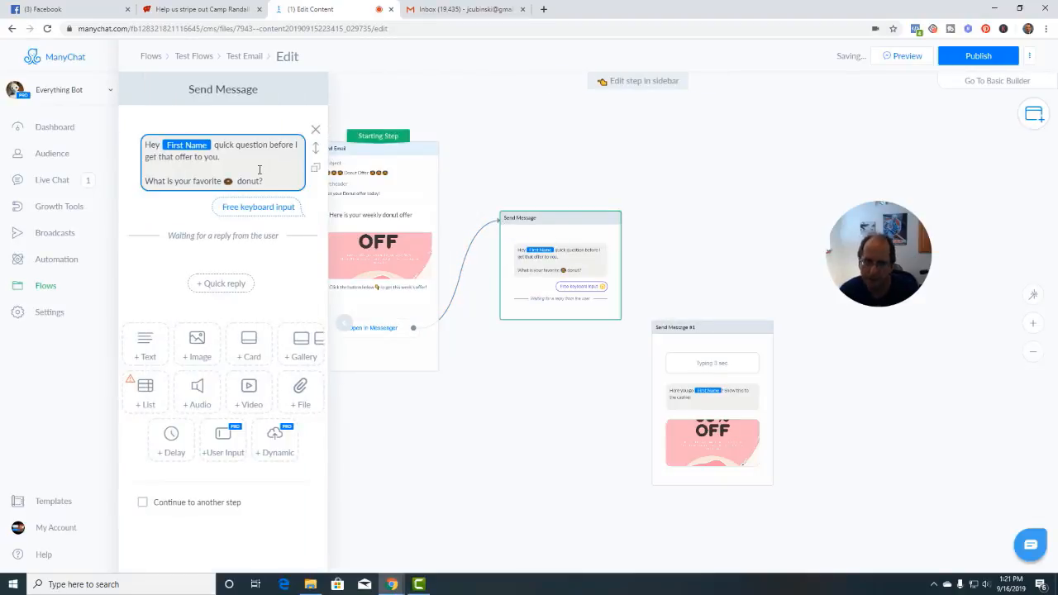
Remove an extra User Input block and delete the stray space before 'donut?' in the question
{"action": "left_click", "coordinate": [225, 444]}
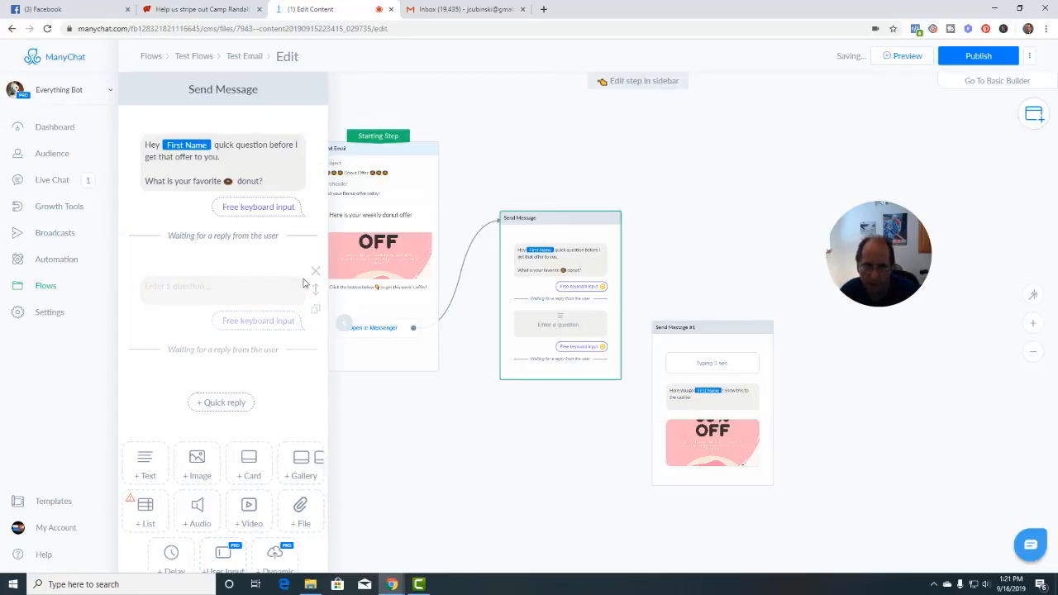
{"action": "left_click", "coordinate": [315, 277]}
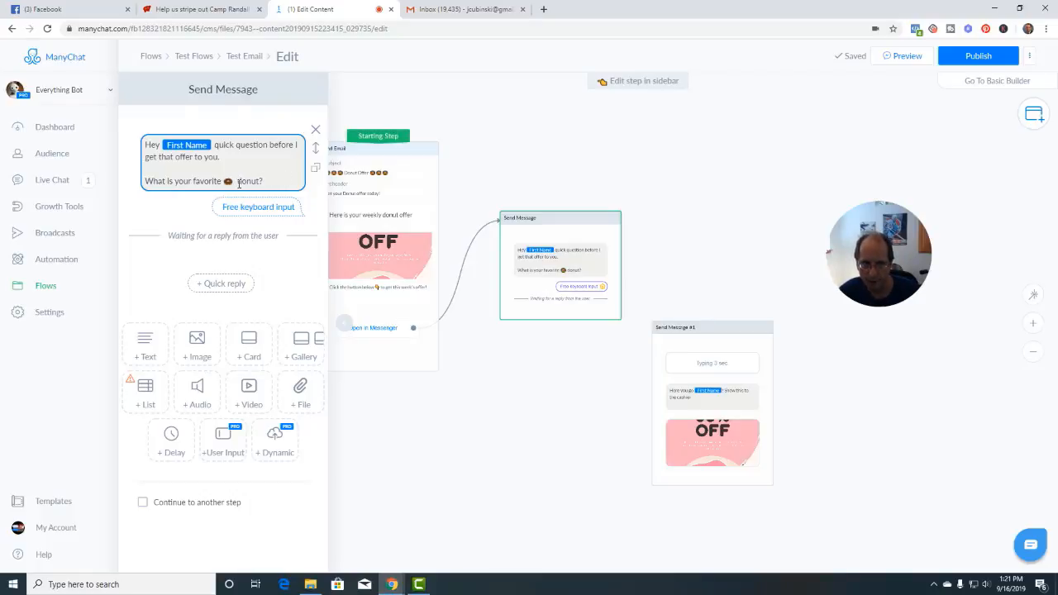
{"action": "left_click", "coordinate": [238, 181]}
{"action": "key", "text": "BackSpace"}
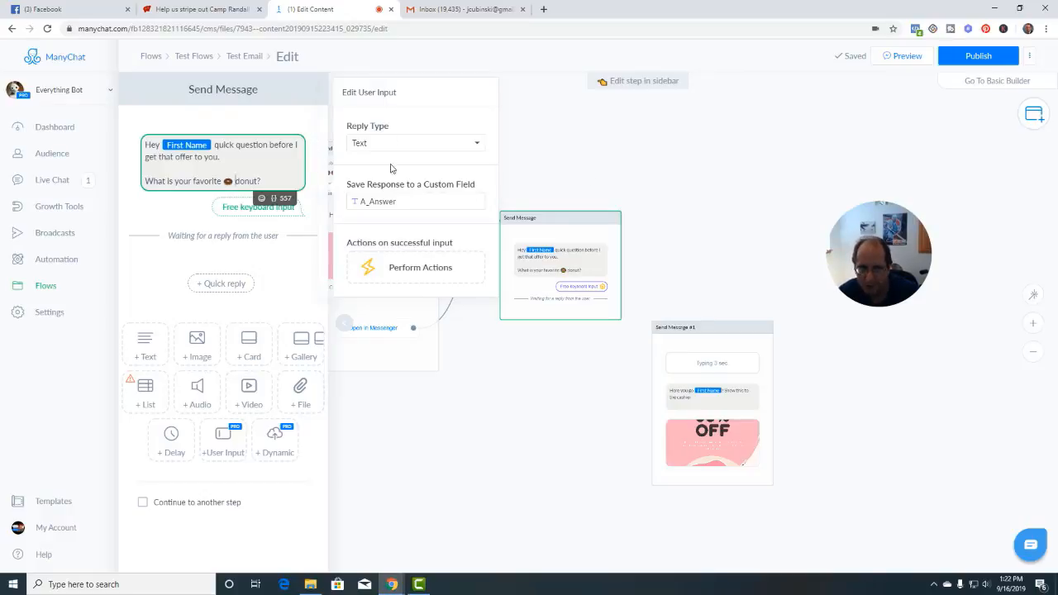
Save Text replies to A_Answer, continue to Send Message #1 after the reply, and republish
{"action": "left_click", "coordinate": [371, 147]}
{"action": "left_click", "coordinate": [376, 160]}
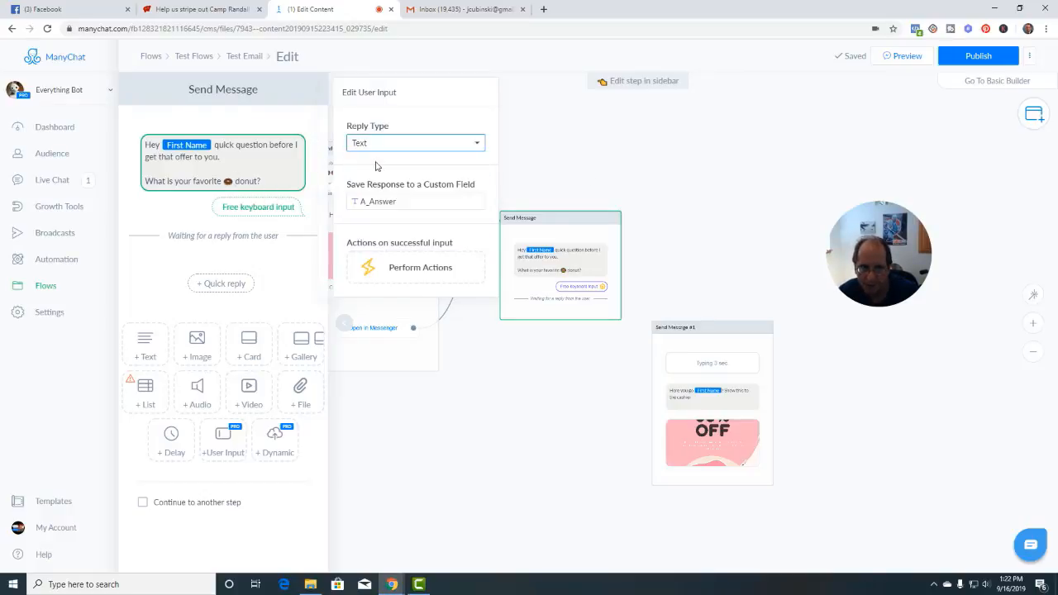
{"action": "left_click", "coordinate": [403, 202]}
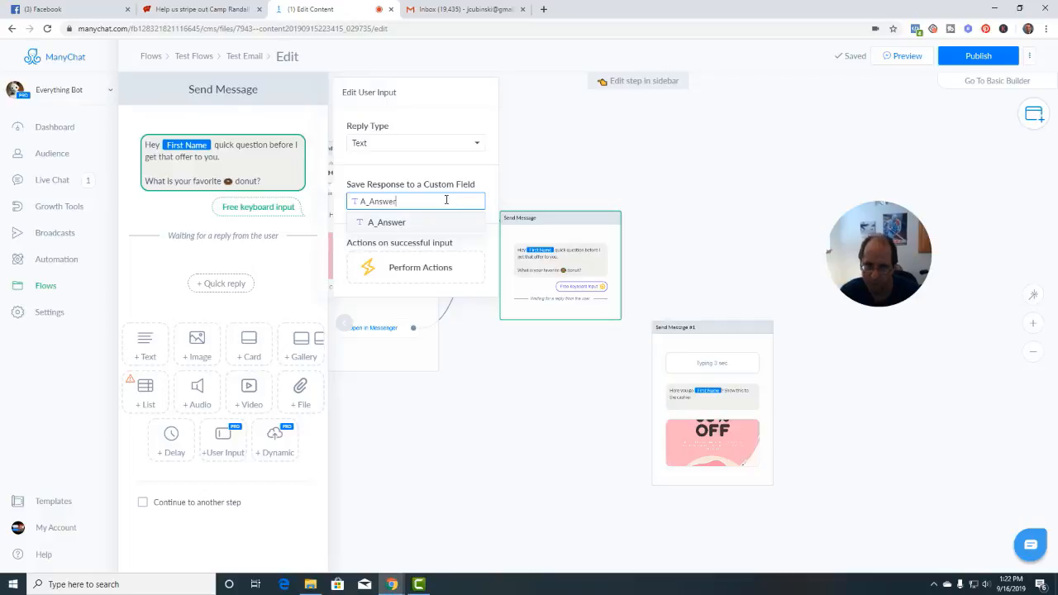
{"action": "left_click", "coordinate": [521, 185]}
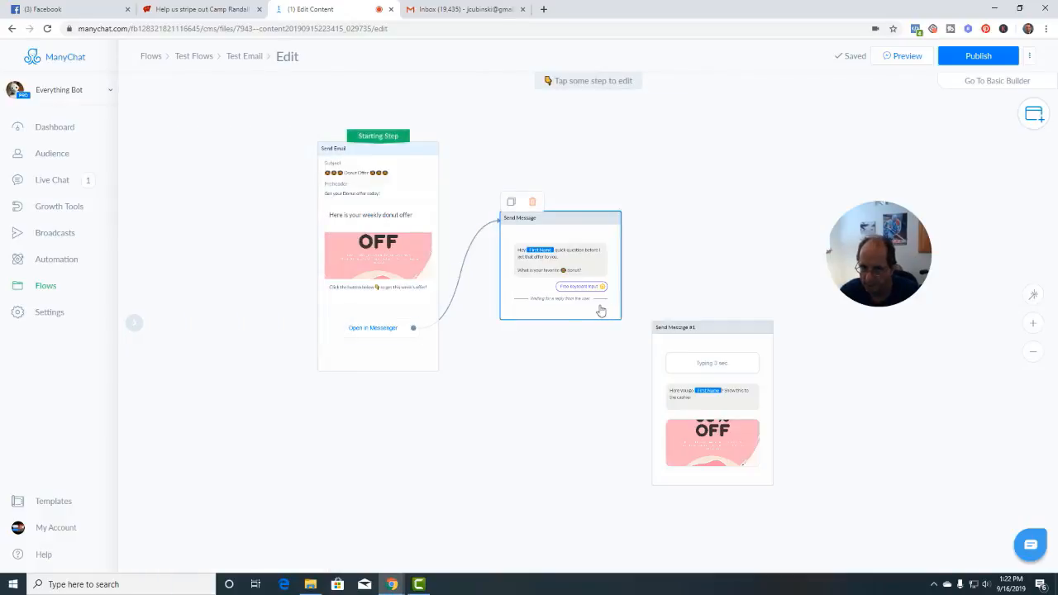
{"action": "left_click", "coordinate": [547, 293]}
{"action": "left_click", "coordinate": [142, 502]}
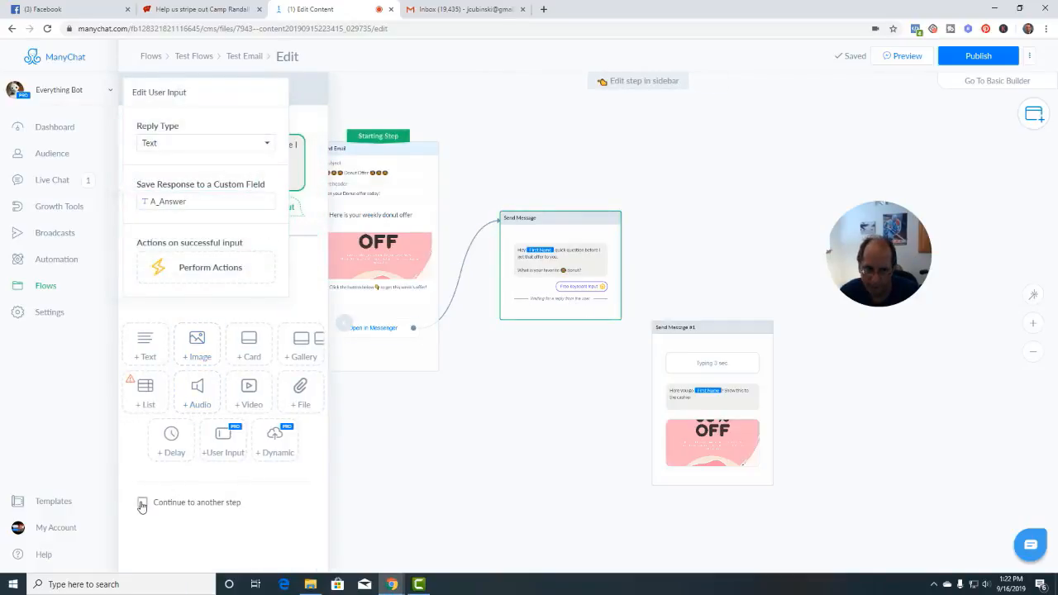
{"action": "left_click_drag", "start_coordinate": [622, 310], "coordinate": [672, 325]}
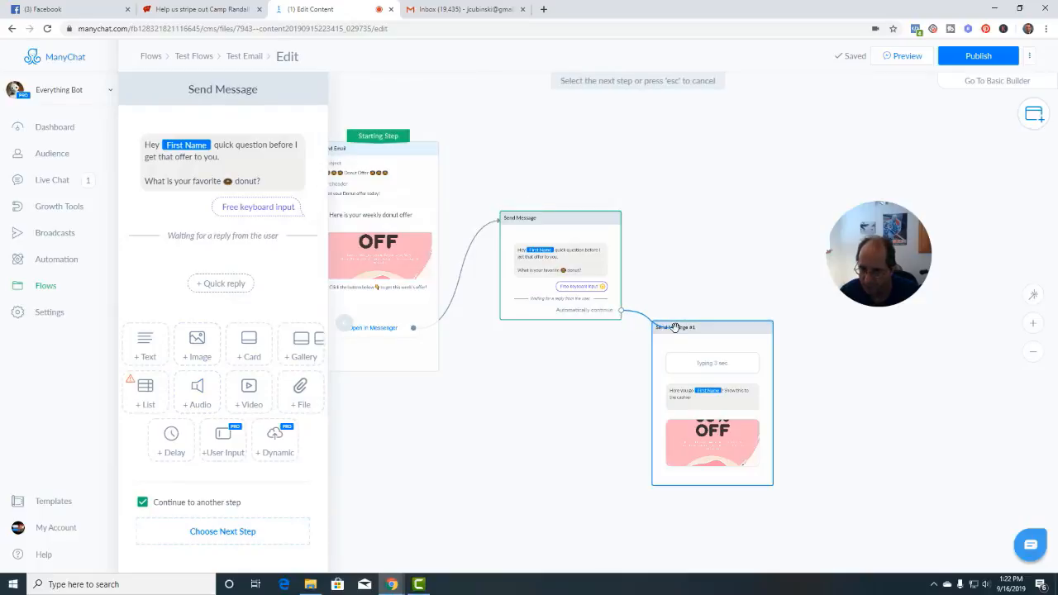
{"action": "left_click", "coordinate": [582, 418]}
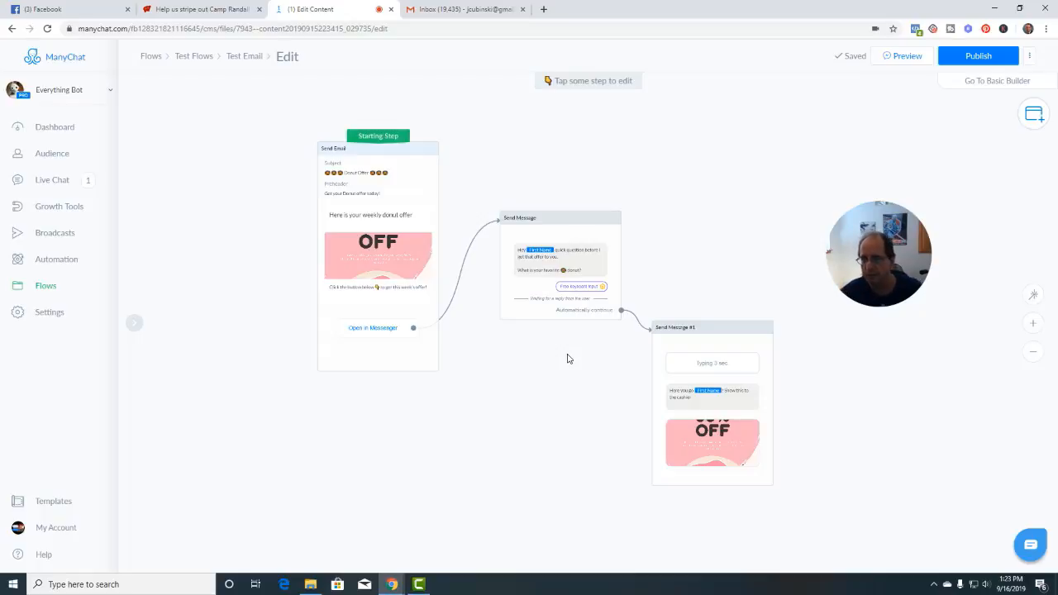
{"action": "left_click", "coordinate": [980, 58]}
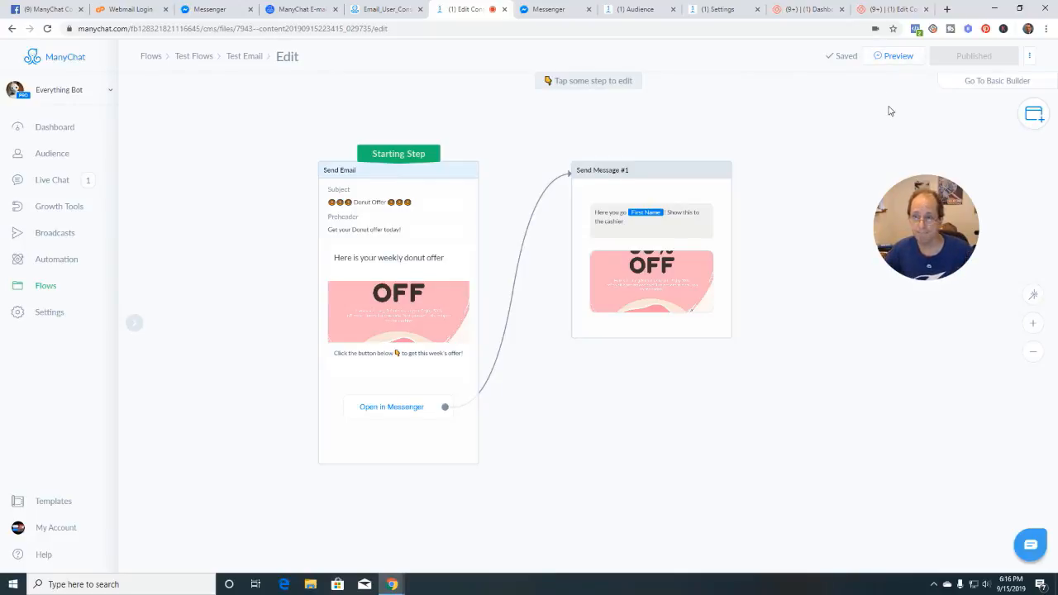
Send a preview of the email and open the Gmail inbox in a new tab
{"action": "left_click", "coordinate": [899, 58]}
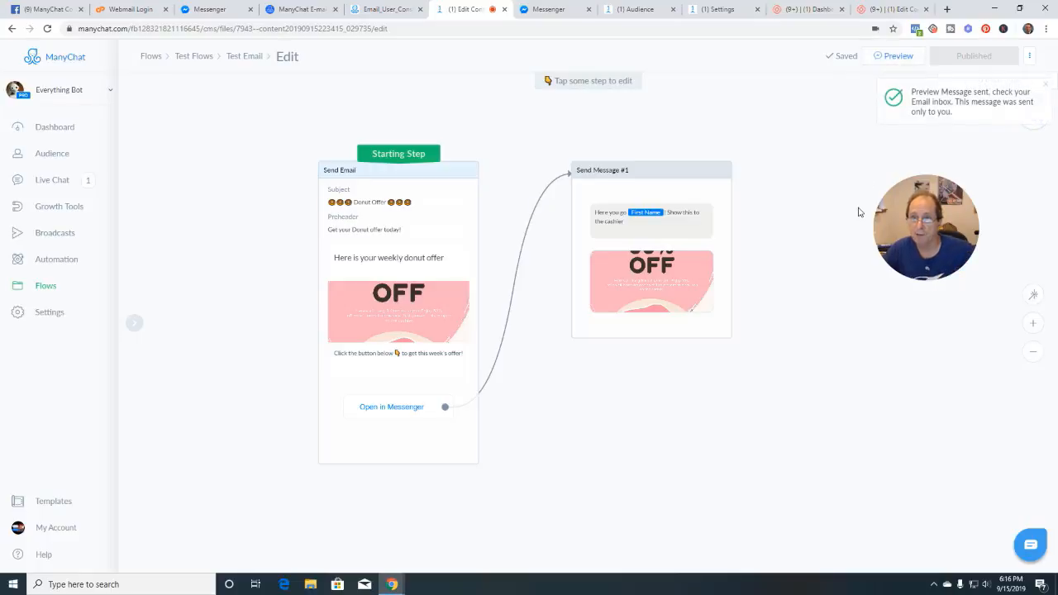
{"action": "left_click", "coordinate": [946, 9]}
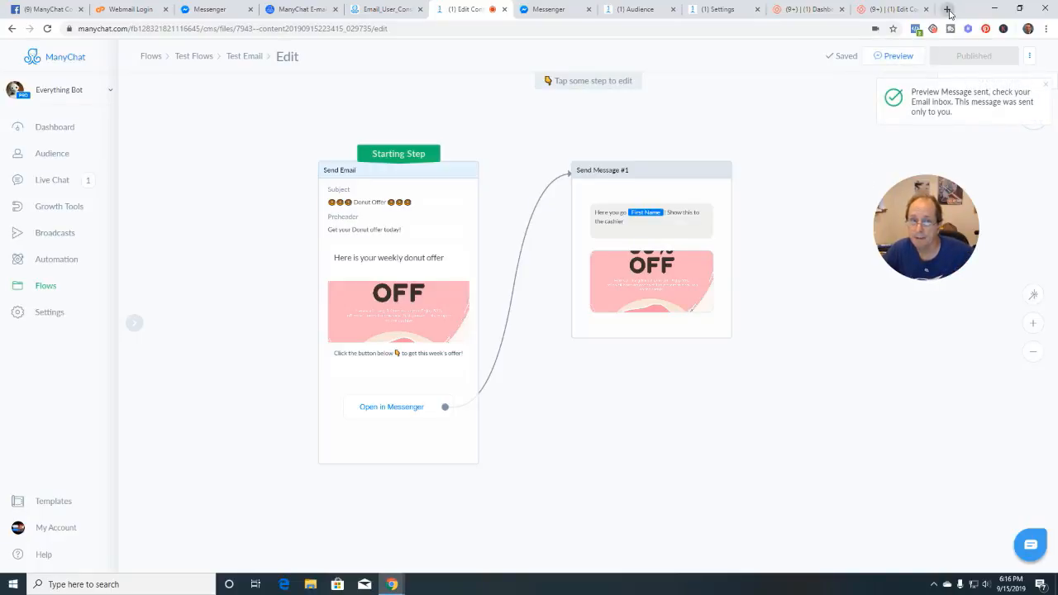
{"action": "left_click", "coordinate": [954, 75]}
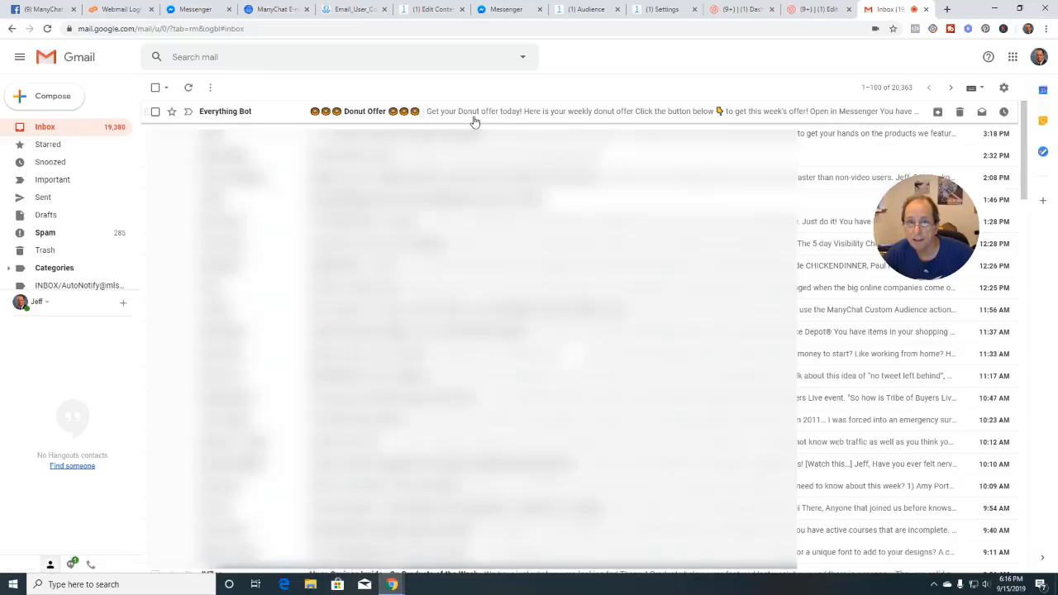
Compare the Send Email step in ManyChat with the Gmail inbox, then open the Donut Offer email
{"action": "left_click", "coordinate": [436, 11]}
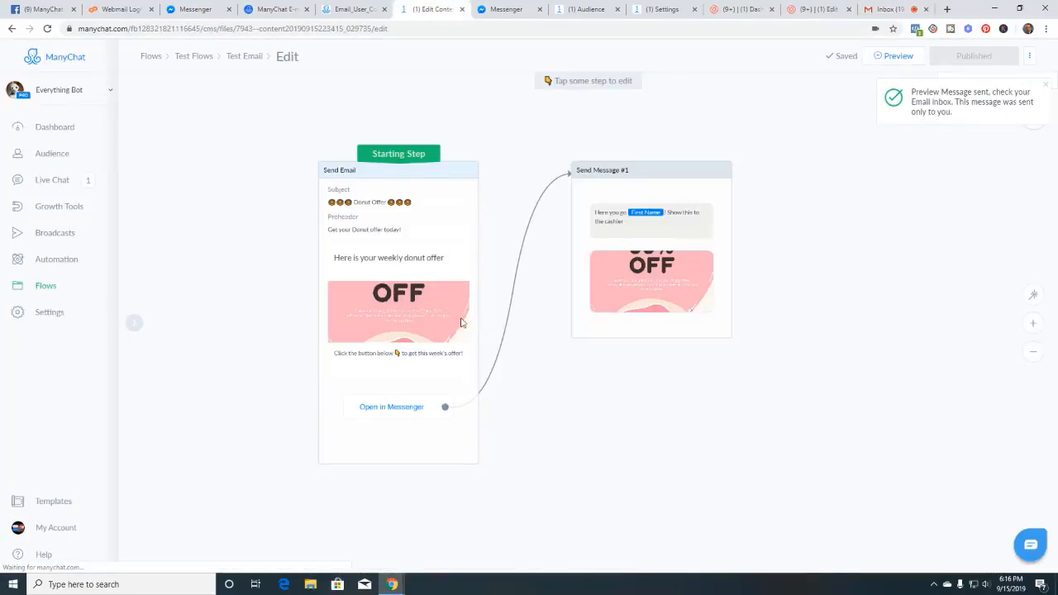
{"action": "left_click", "coordinate": [418, 249]}
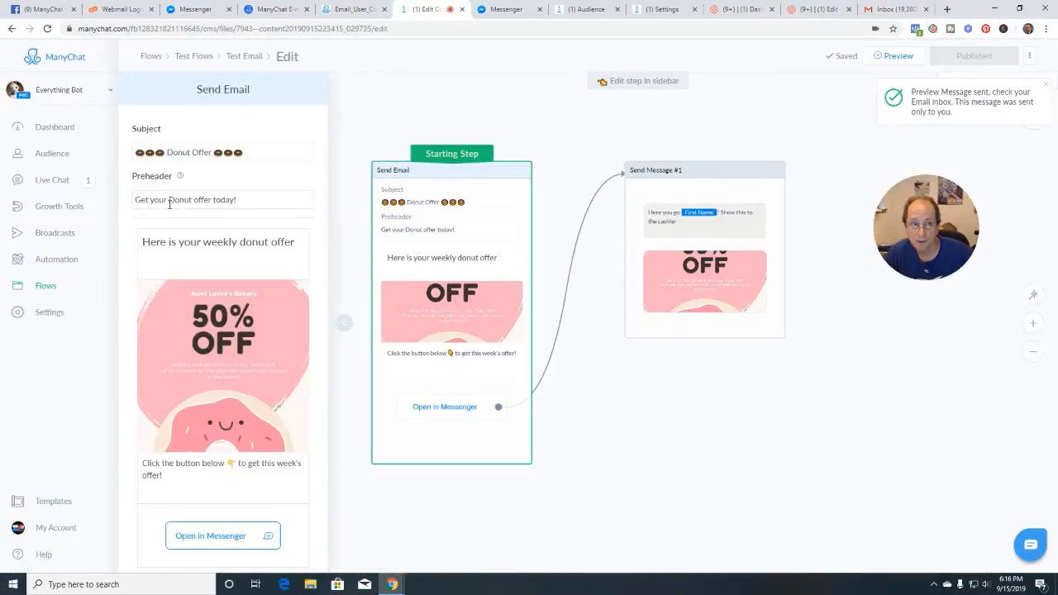
{"action": "left_click", "coordinate": [889, 9]}
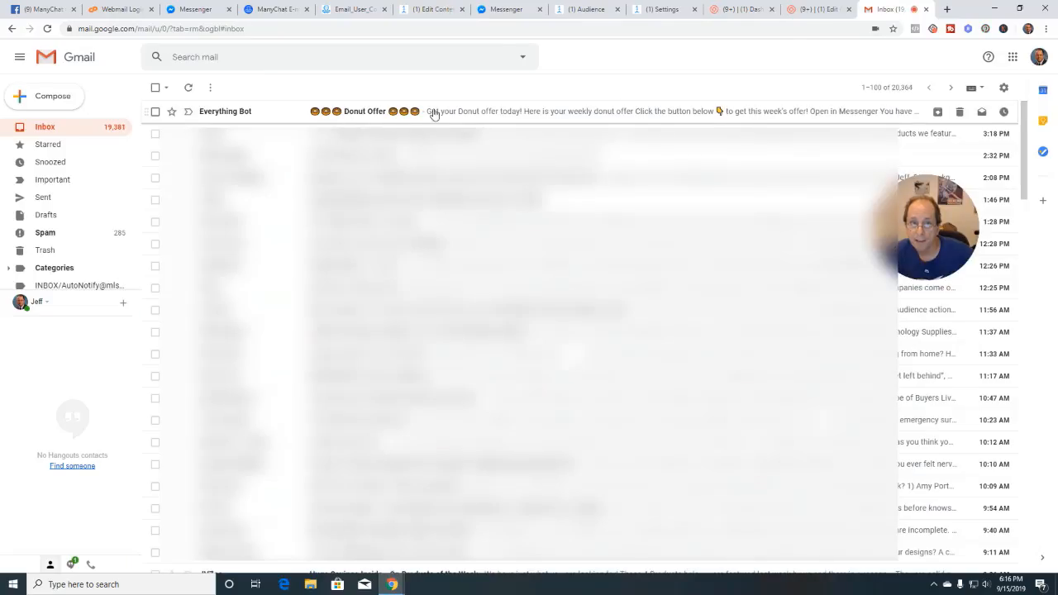
{"action": "left_click", "coordinate": [434, 10]}
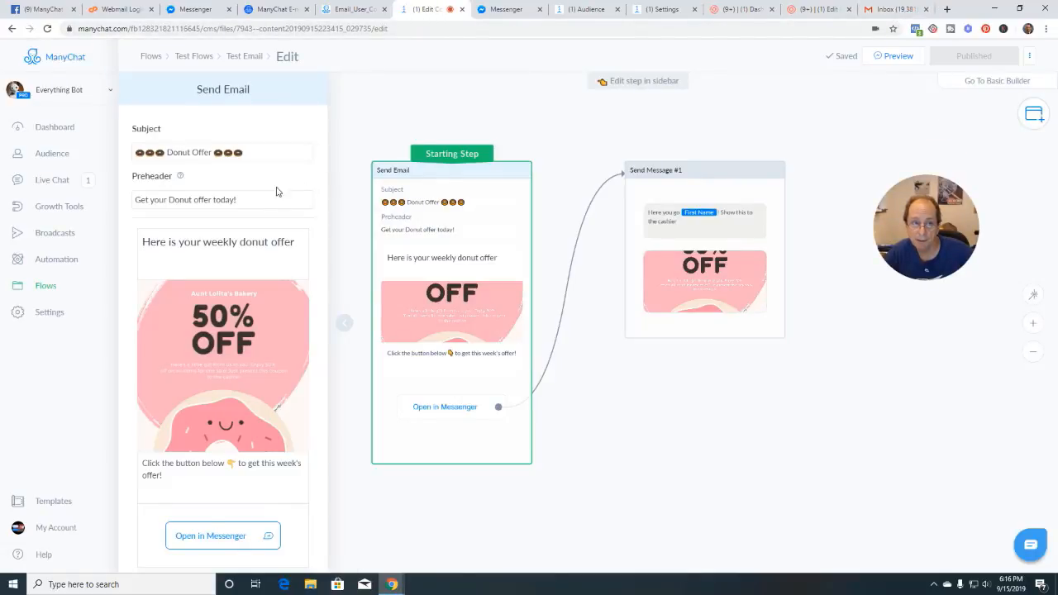
{"action": "left_click", "coordinate": [897, 9]}
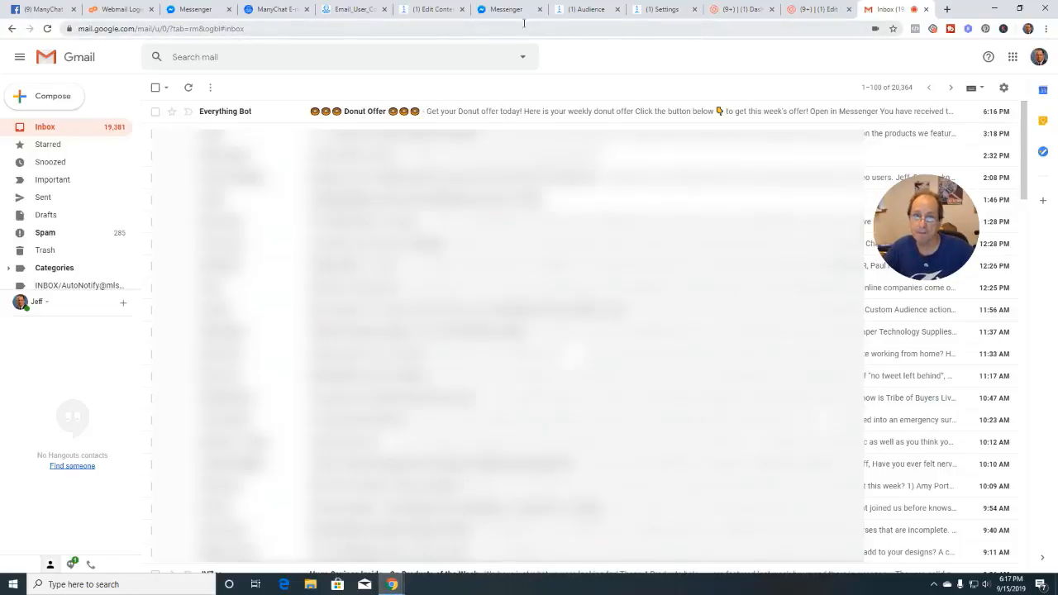
{"action": "left_click", "coordinate": [440, 14]}
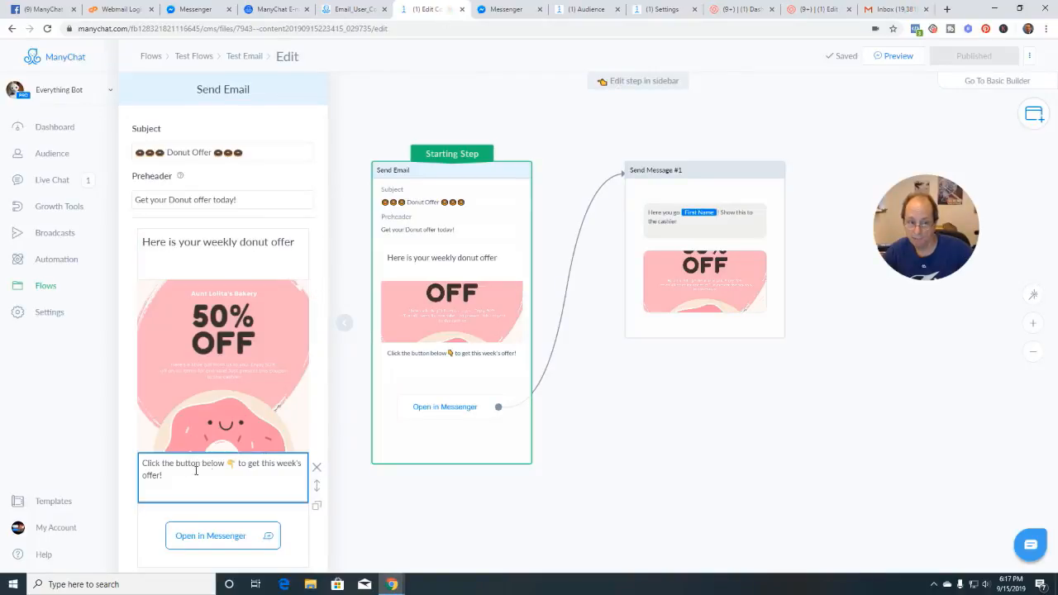
{"action": "left_click", "coordinate": [891, 14]}
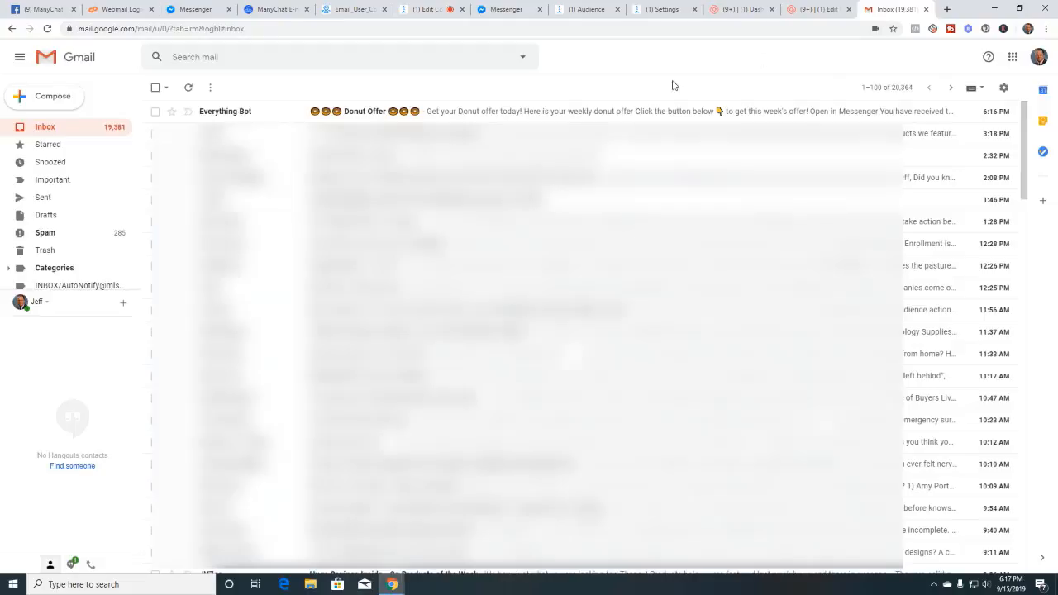
{"action": "left_click", "coordinate": [507, 111]}
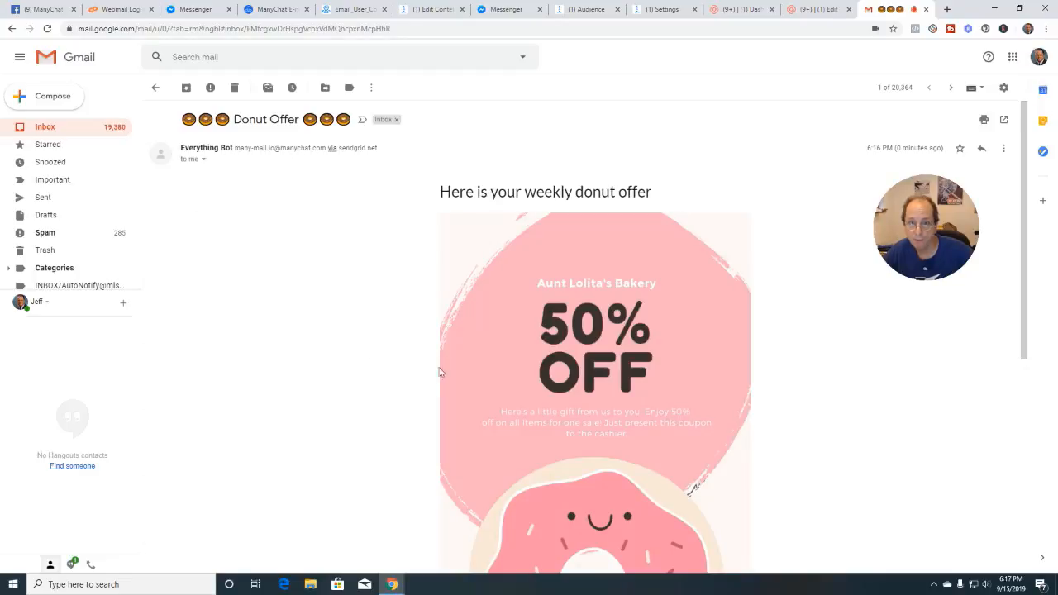
Review the email's subscription notice and mailing address footer, then follow Open in Messenger
{"action": "scroll", "coordinate": [568, 171], "scroll_direction": "down", "scroll_amount": 1}
{"action": "scroll", "coordinate": [602, 290], "scroll_direction": "down", "scroll_amount": 3}
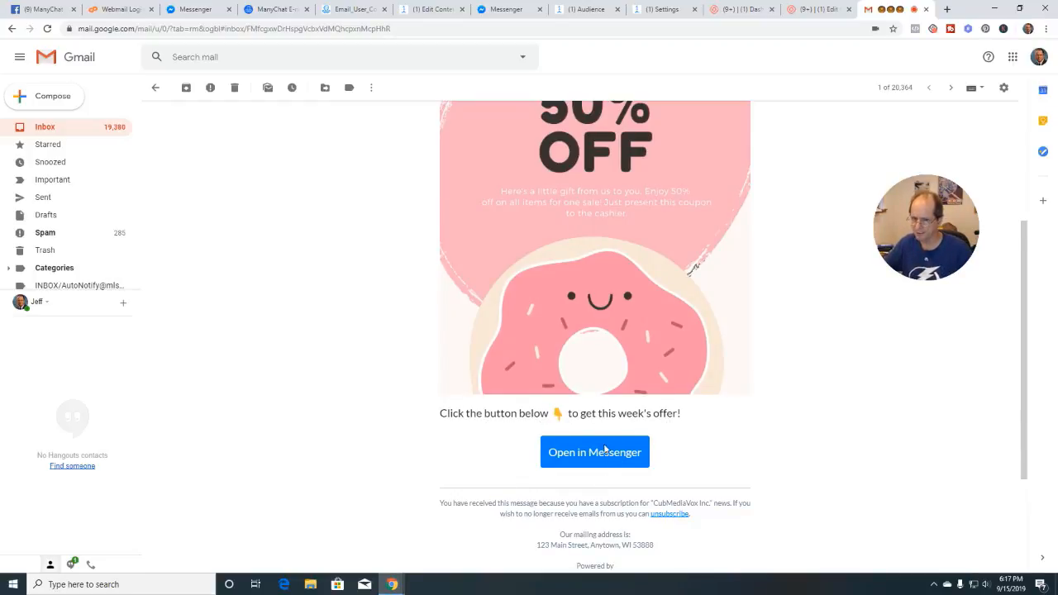
{"action": "scroll", "coordinate": [557, 427], "scroll_direction": "down", "scroll_amount": 3}
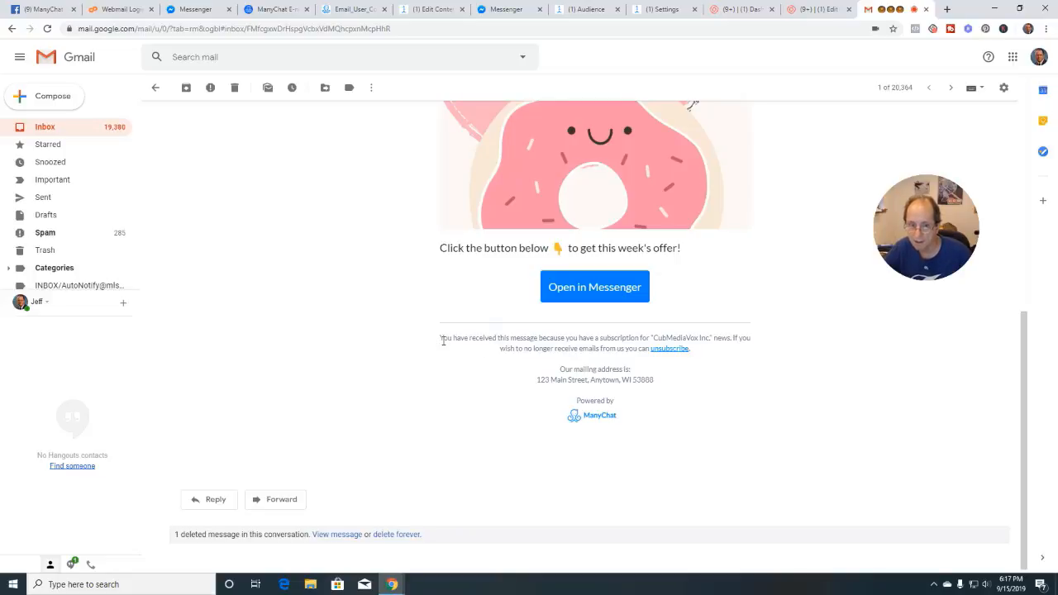
{"action": "left_click_drag", "start_coordinate": [439, 340], "coordinate": [708, 347]}
{"action": "left_click", "coordinate": [698, 350]}
{"action": "left_click_drag", "start_coordinate": [538, 380], "coordinate": [681, 381]}
{"action": "left_click", "coordinate": [703, 388]}
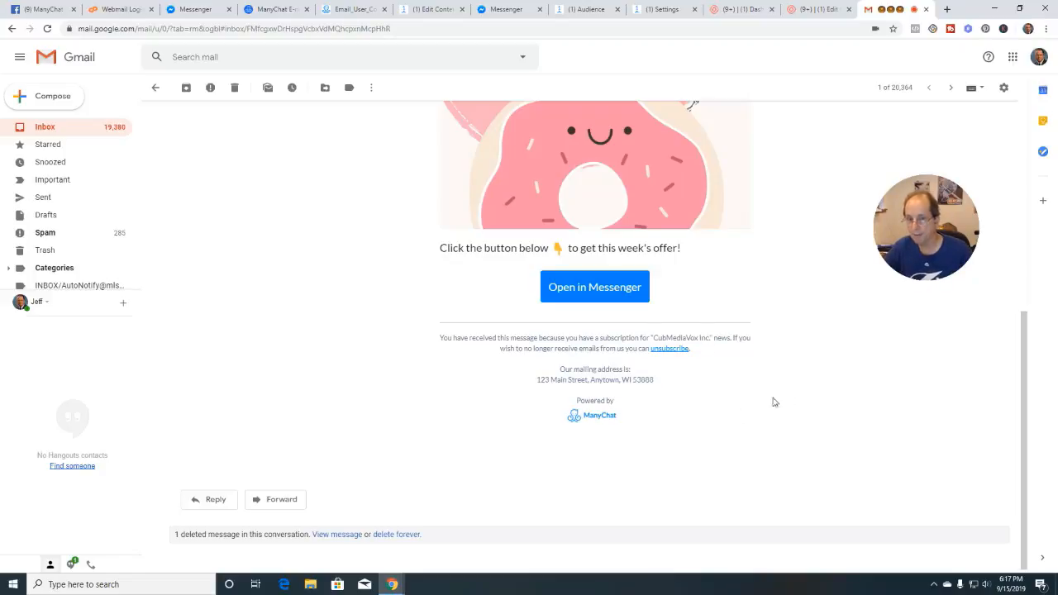
{"action": "scroll", "coordinate": [795, 394], "scroll_direction": "up", "scroll_amount": 2}
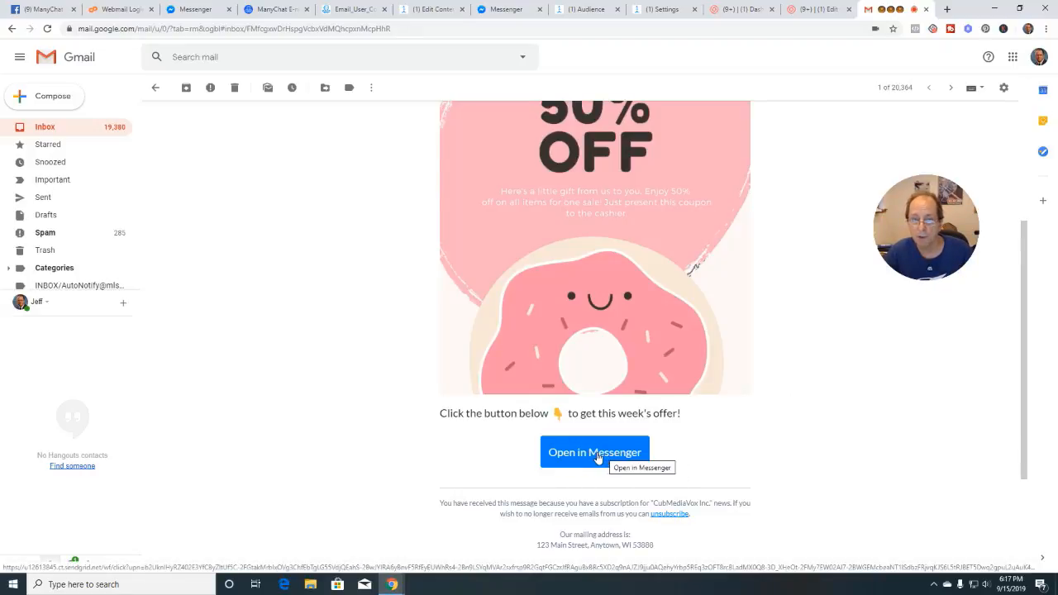
{"action": "left_click", "coordinate": [596, 454]}
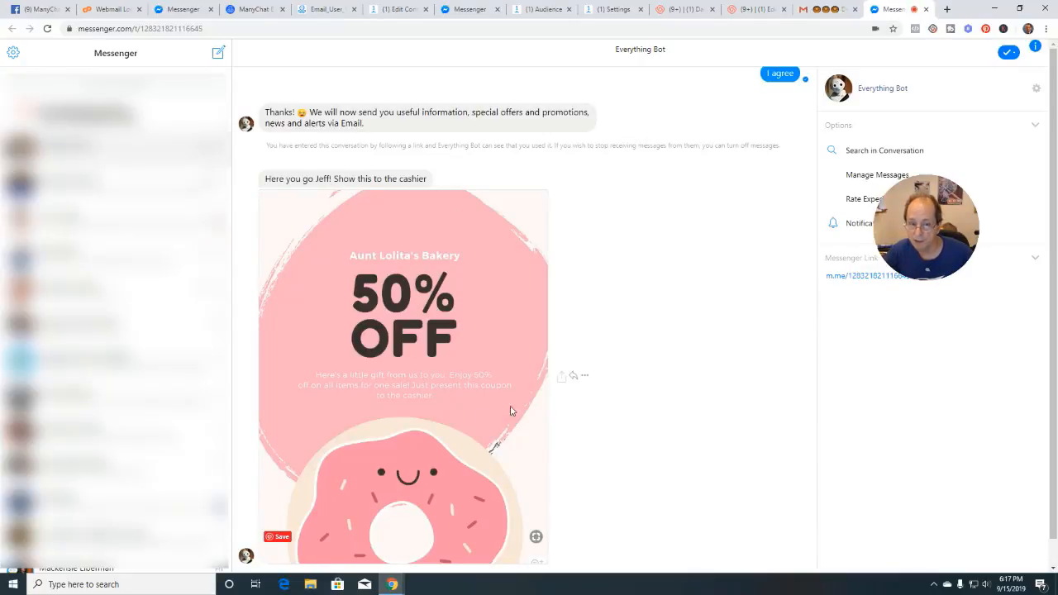
Return to the Test Email flow, close the Send Email panel, zoom the canvas, and open the email help article
{"action": "left_click", "coordinate": [397, 10]}
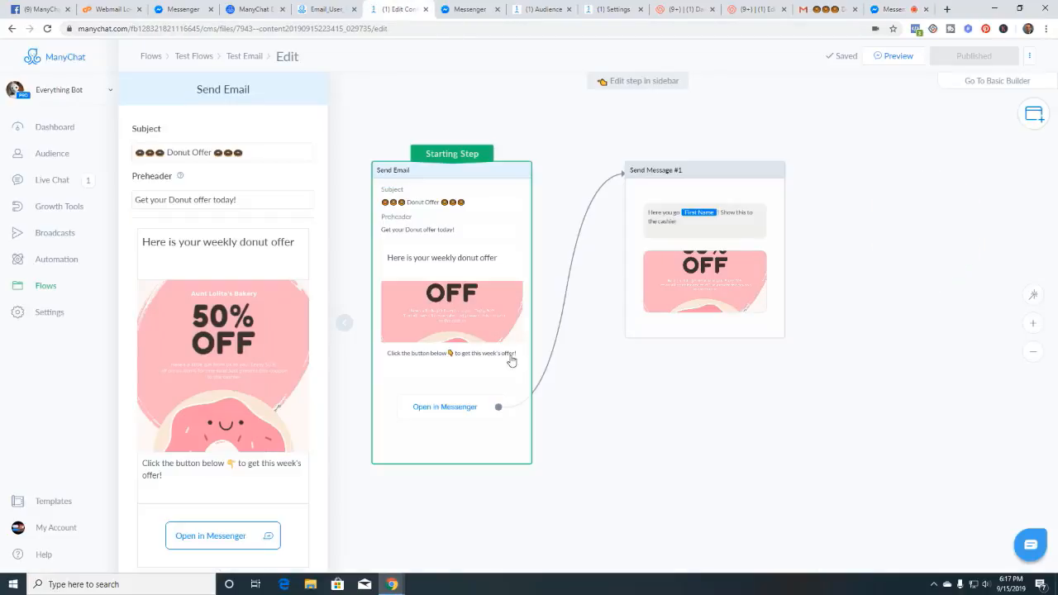
{"action": "left_click", "coordinate": [350, 323]}
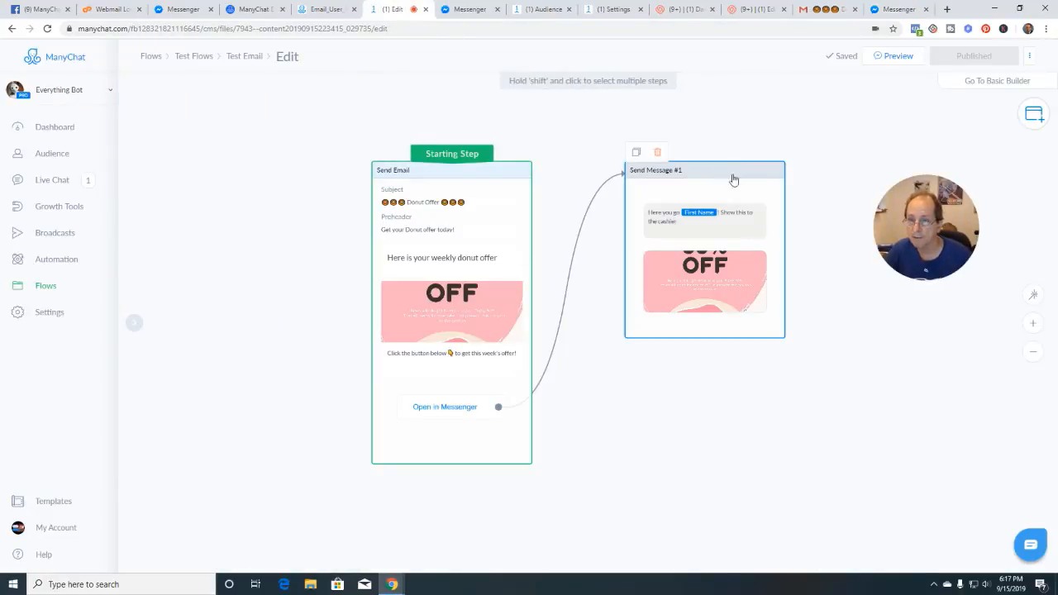
{"action": "scroll", "coordinate": [602, 386], "scroll_direction": "up", "scroll_amount": 1}
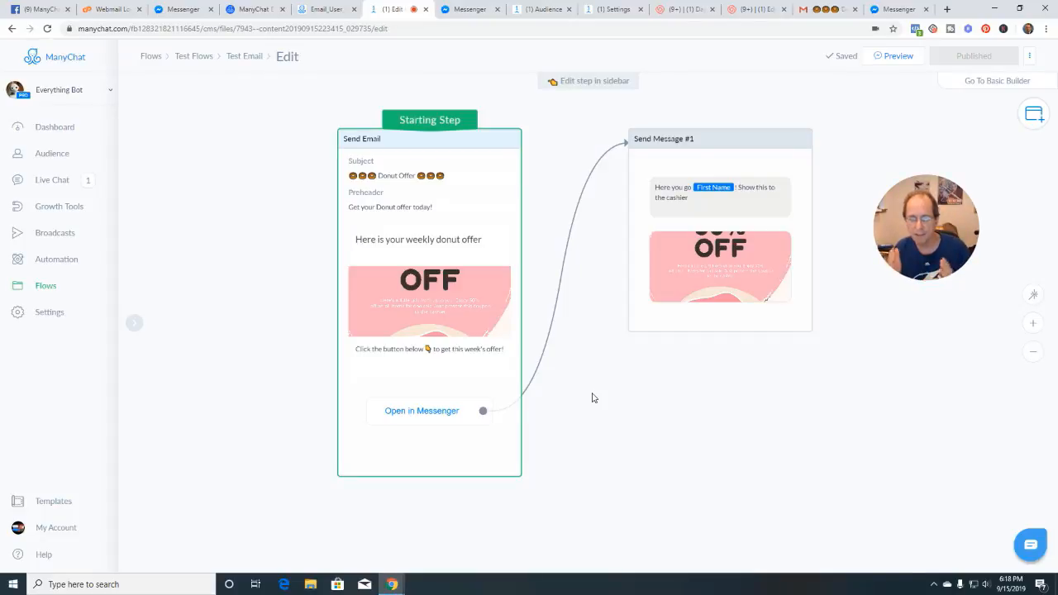
{"action": "left_click", "coordinate": [263, 13]}
Scroll through the ManyChat email feature help article
{"action": "scroll", "coordinate": [562, 371], "scroll_direction": "up", "scroll_amount": 13}
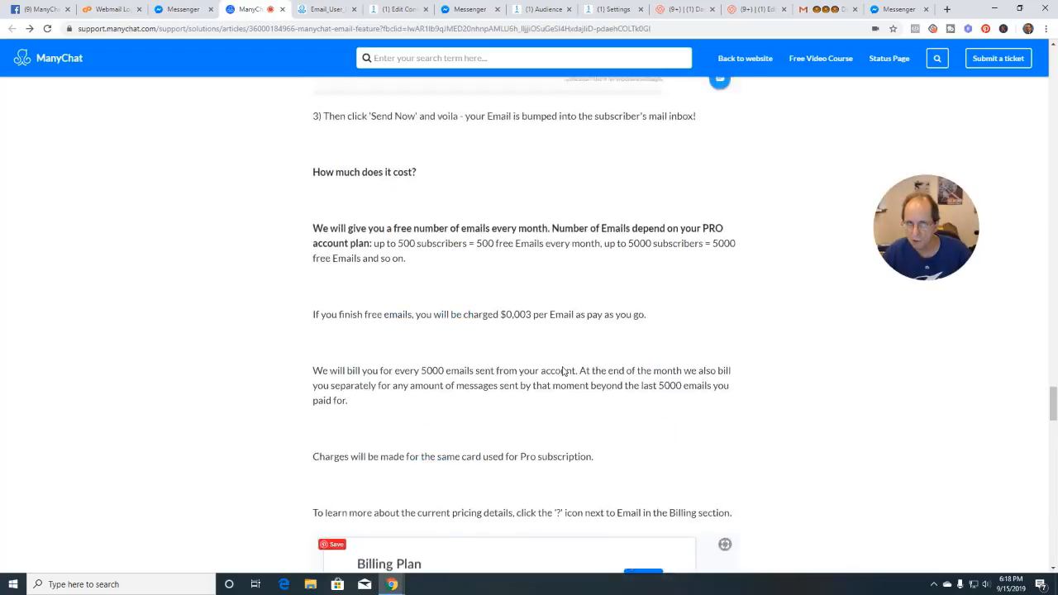
{"action": "scroll", "coordinate": [562, 371], "scroll_direction": "up", "scroll_amount": 1}
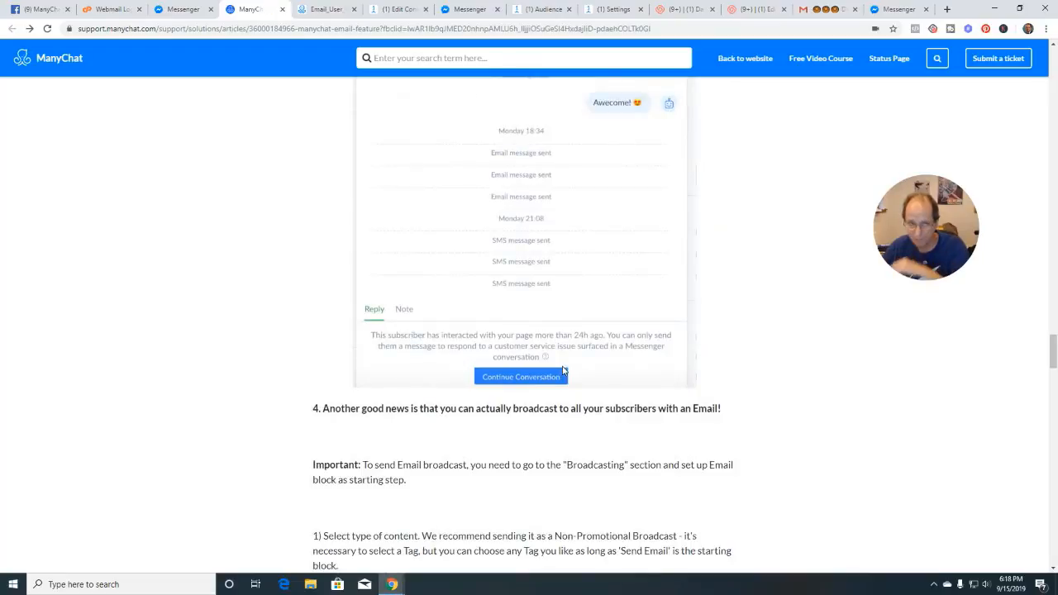
{"action": "scroll", "coordinate": [561, 371], "scroll_direction": "up", "scroll_amount": 3}
{"action": "scroll", "coordinate": [562, 371], "scroll_direction": "down", "scroll_amount": 2}
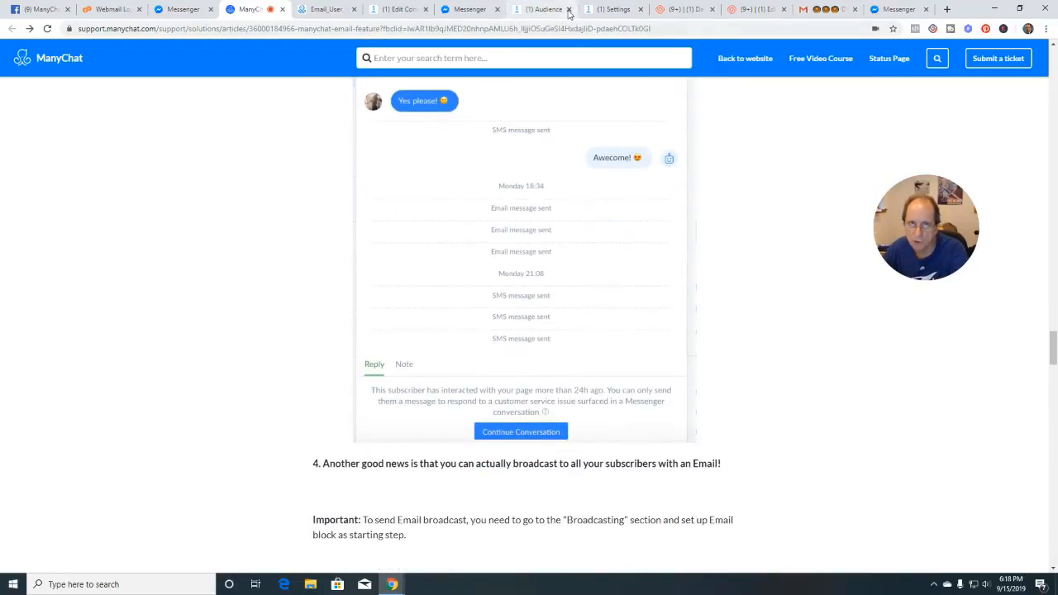
Open the subscriber's Live Chat conversation, highlight the Email message sent entry, and go back to the article
{"action": "left_click", "coordinate": [611, 9]}
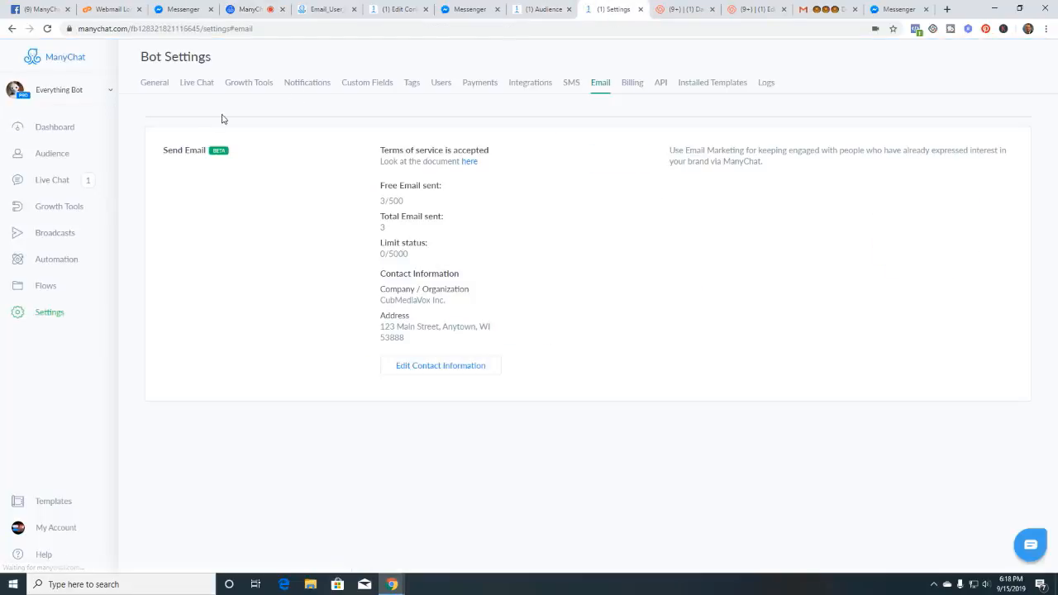
{"action": "left_click", "coordinate": [53, 180]}
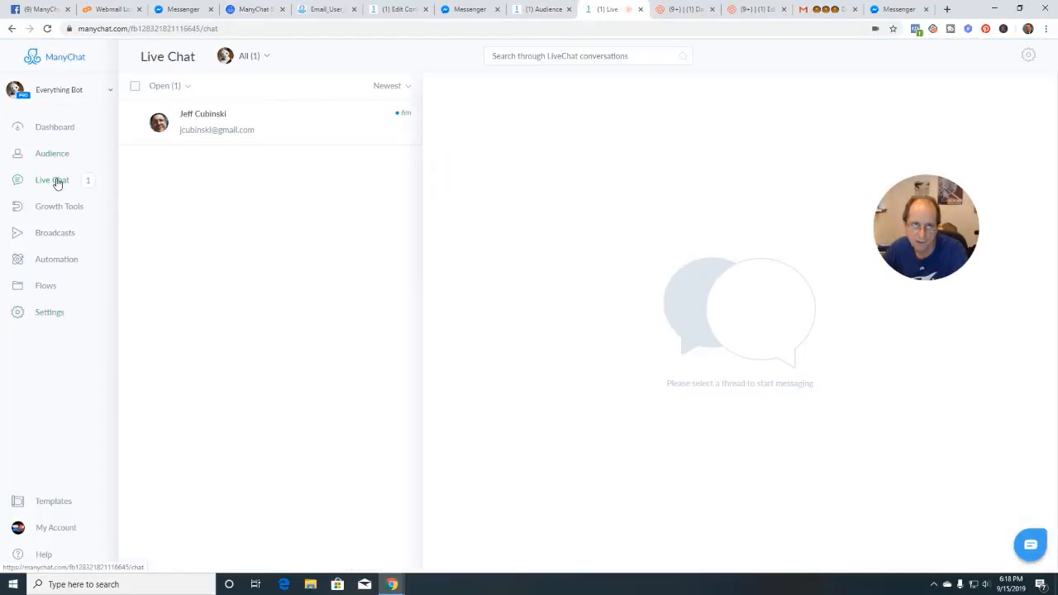
{"action": "left_click", "coordinate": [252, 129]}
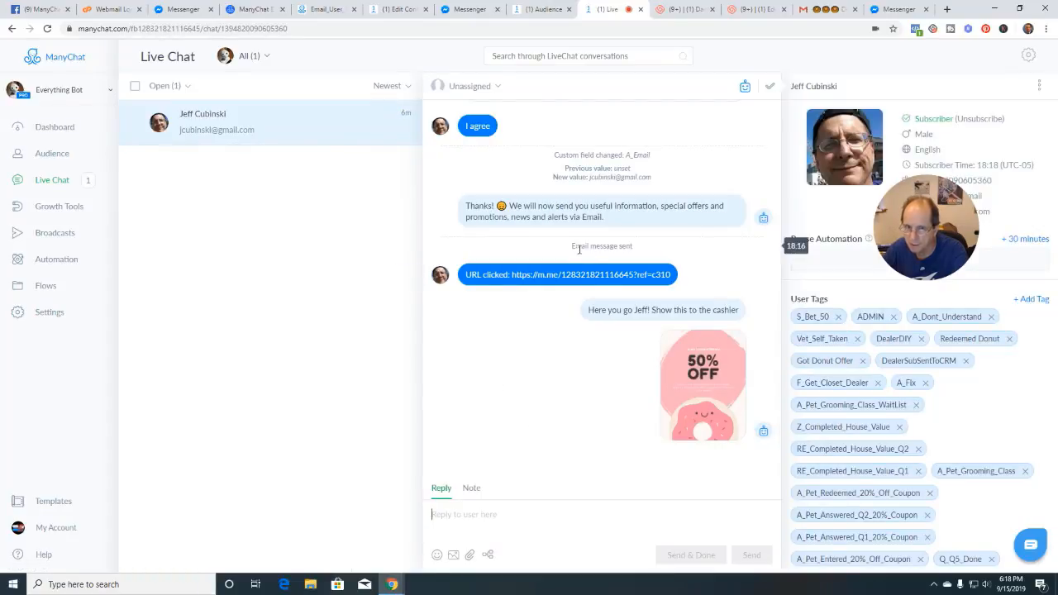
{"action": "left_click_drag", "start_coordinate": [572, 246], "coordinate": [636, 248]}
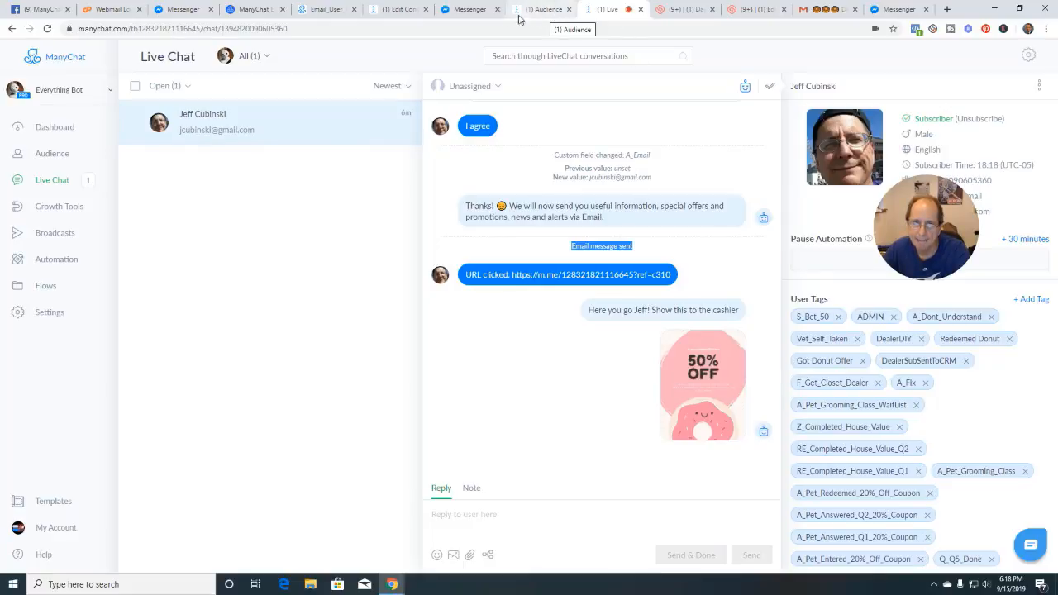
{"action": "left_click", "coordinate": [256, 9]}
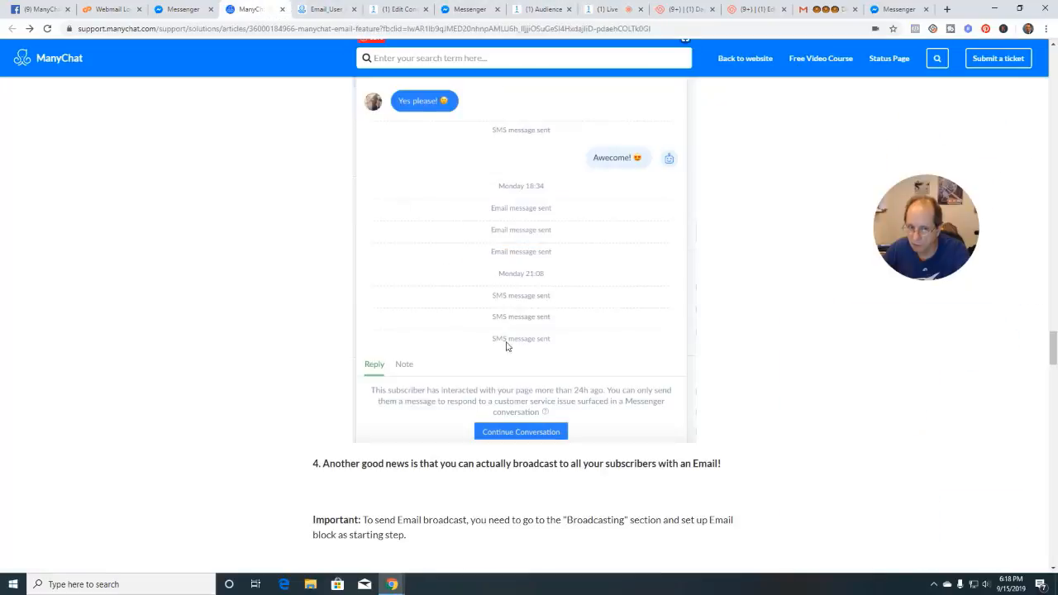
Scroll the help article down to the email broadcast instructions, glancing briefly at the Test Email flow
{"action": "scroll", "coordinate": [506, 346], "scroll_direction": "down", "scroll_amount": 2}
{"action": "scroll", "coordinate": [497, 312], "scroll_direction": "down", "scroll_amount": 1}
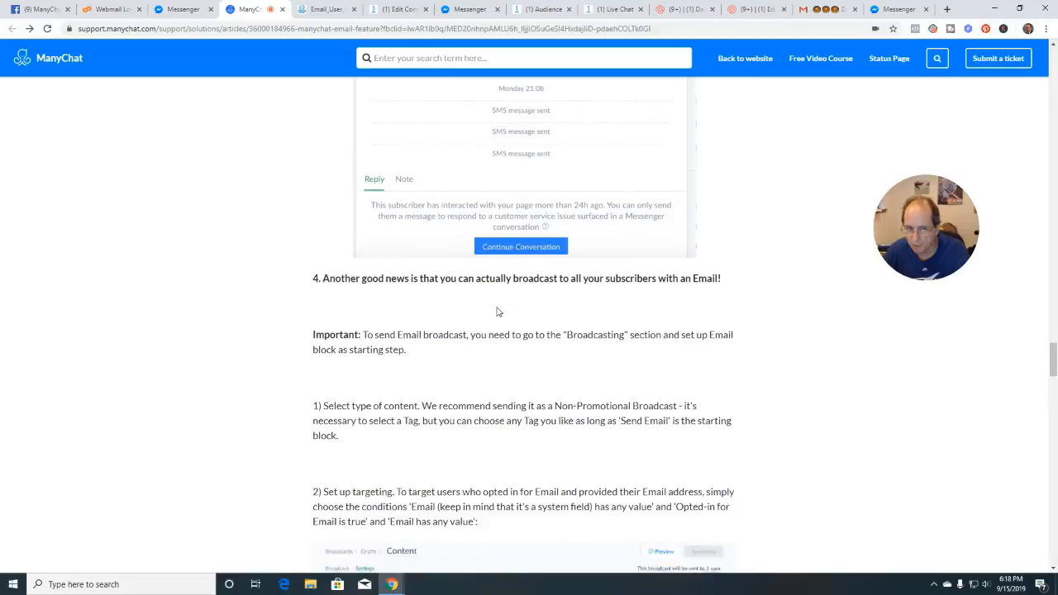
{"action": "scroll", "coordinate": [498, 312], "scroll_direction": "down", "scroll_amount": 1}
{"action": "scroll", "coordinate": [537, 323], "scroll_direction": "down", "scroll_amount": 1}
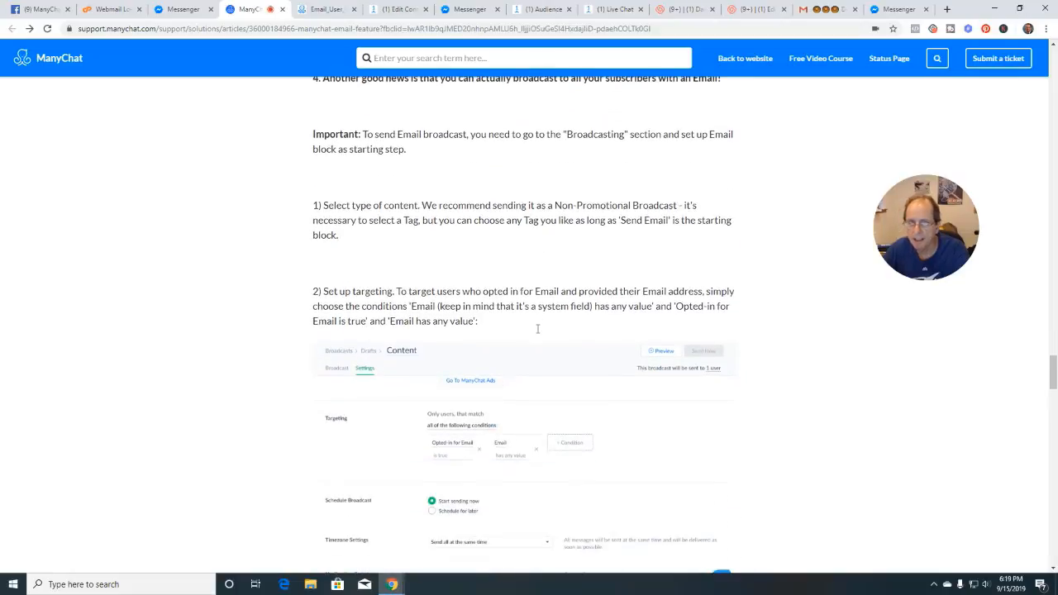
{"action": "scroll", "coordinate": [537, 329], "scroll_direction": "down", "scroll_amount": 1}
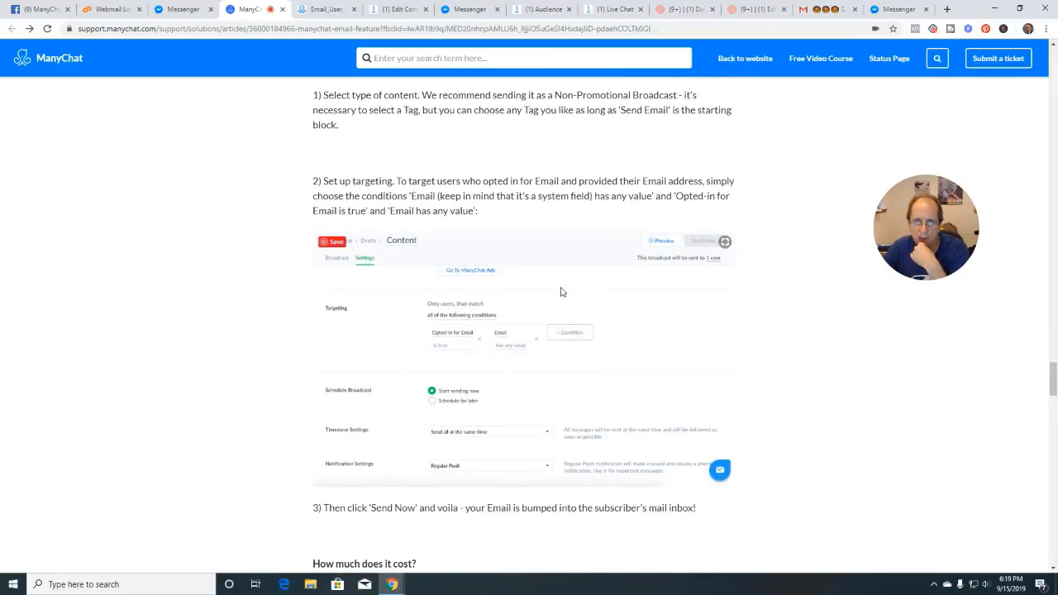
{"action": "left_click", "coordinate": [395, 10]}
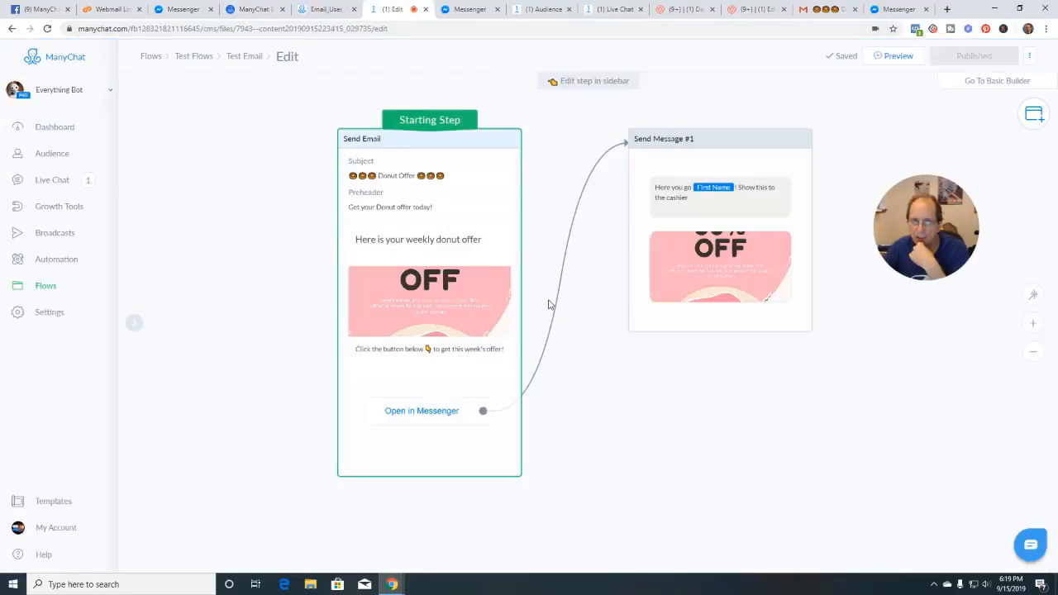
{"action": "left_click", "coordinate": [257, 12]}
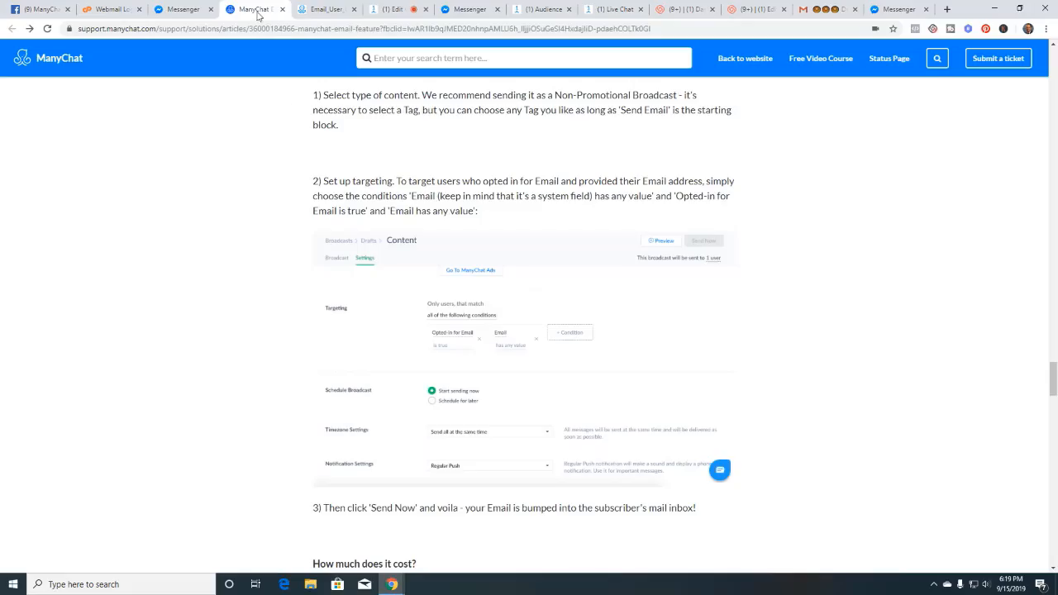
Highlight the Important note on email broadcasts, then return to the Test Email flow
{"action": "scroll", "coordinate": [739, 354], "scroll_direction": "up", "scroll_amount": 2}
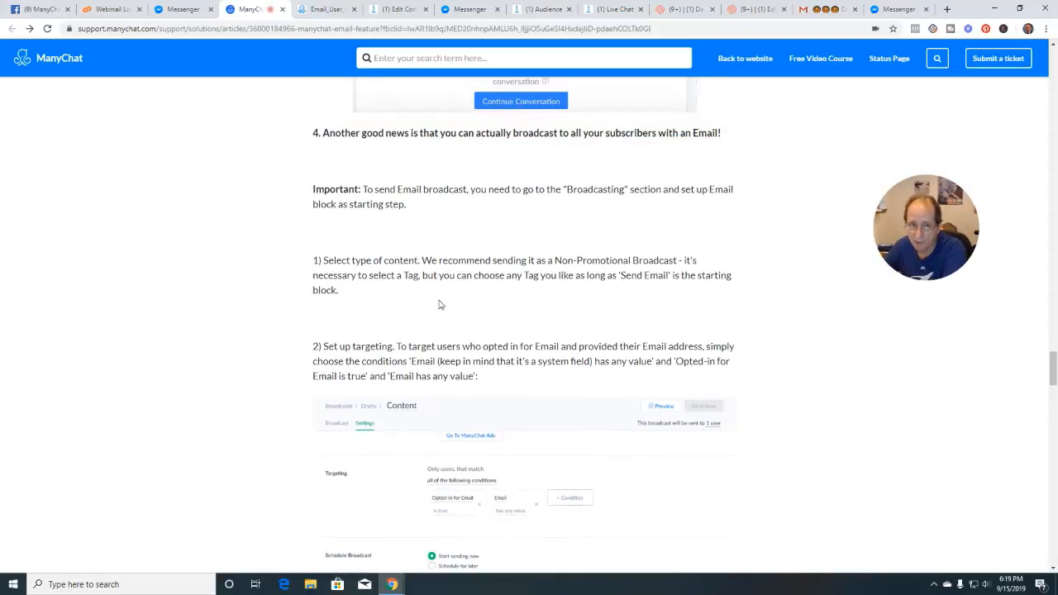
{"action": "scroll", "coordinate": [403, 266], "scroll_direction": "up", "scroll_amount": 2}
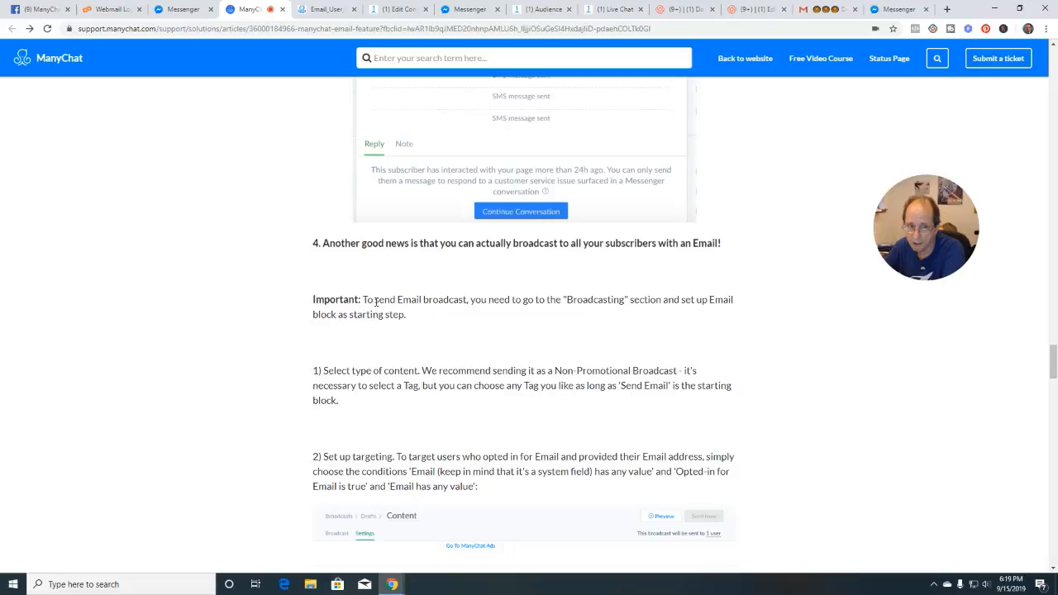
{"action": "left_click_drag", "start_coordinate": [364, 300], "coordinate": [438, 333]}
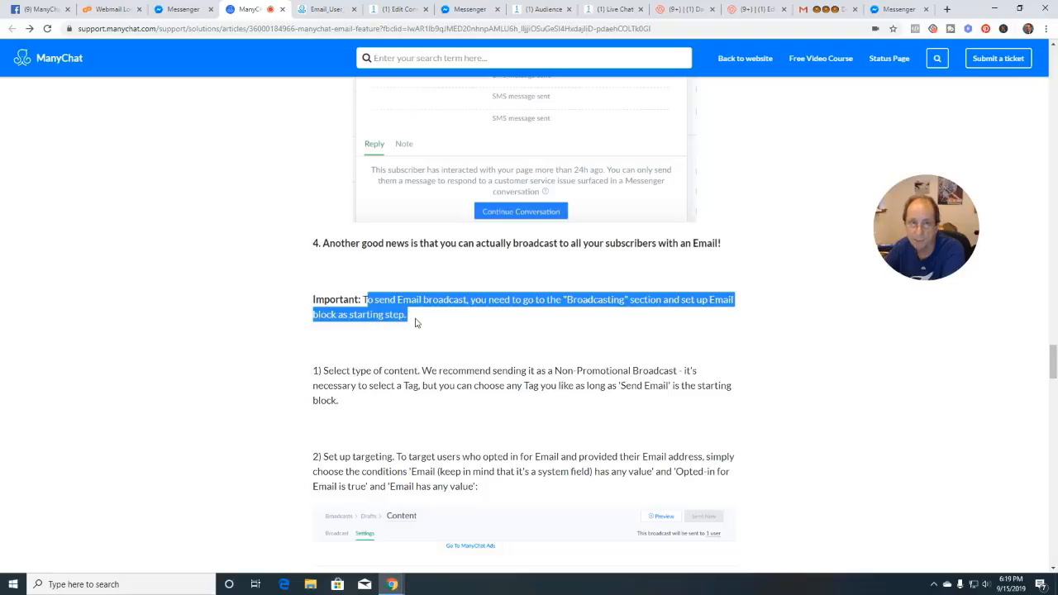
{"action": "left_click", "coordinate": [399, 12]}
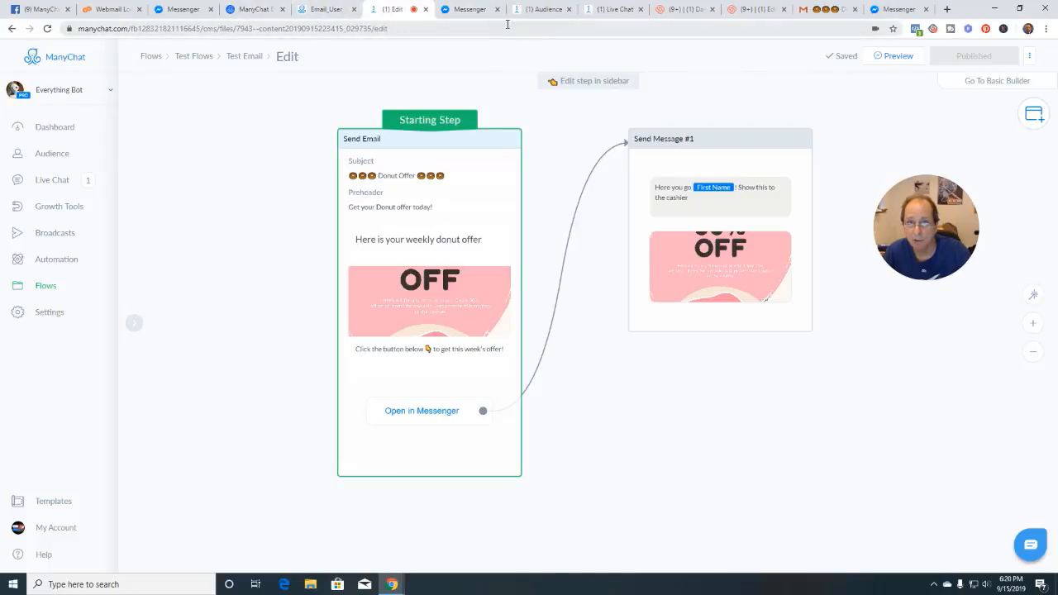
Create a broadcast from the Test Email flow and mark it as Non-Promotional Content
{"action": "left_click", "coordinate": [603, 10]}
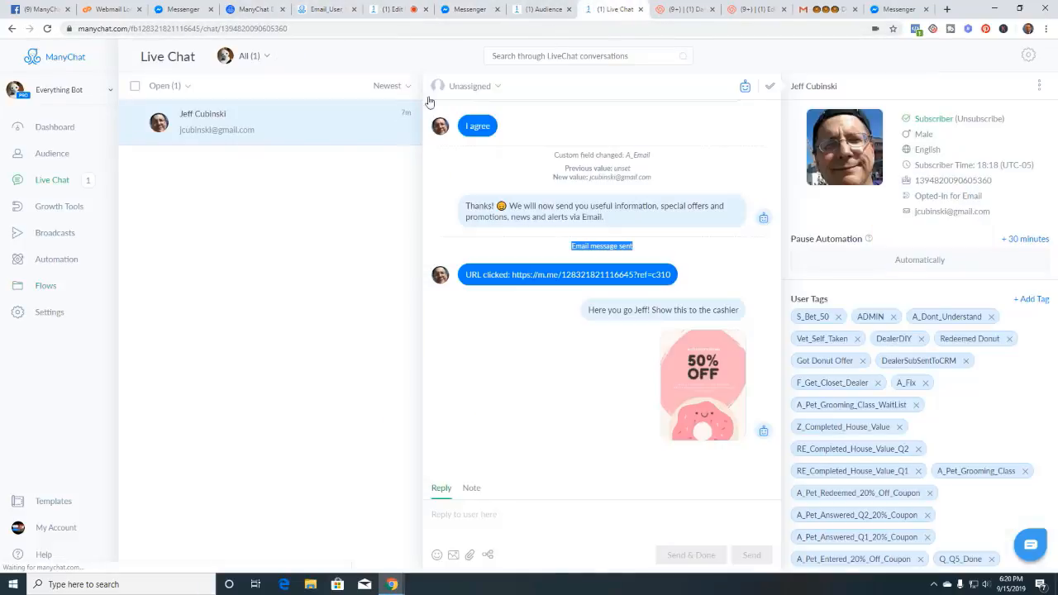
{"action": "left_click", "coordinate": [62, 236]}
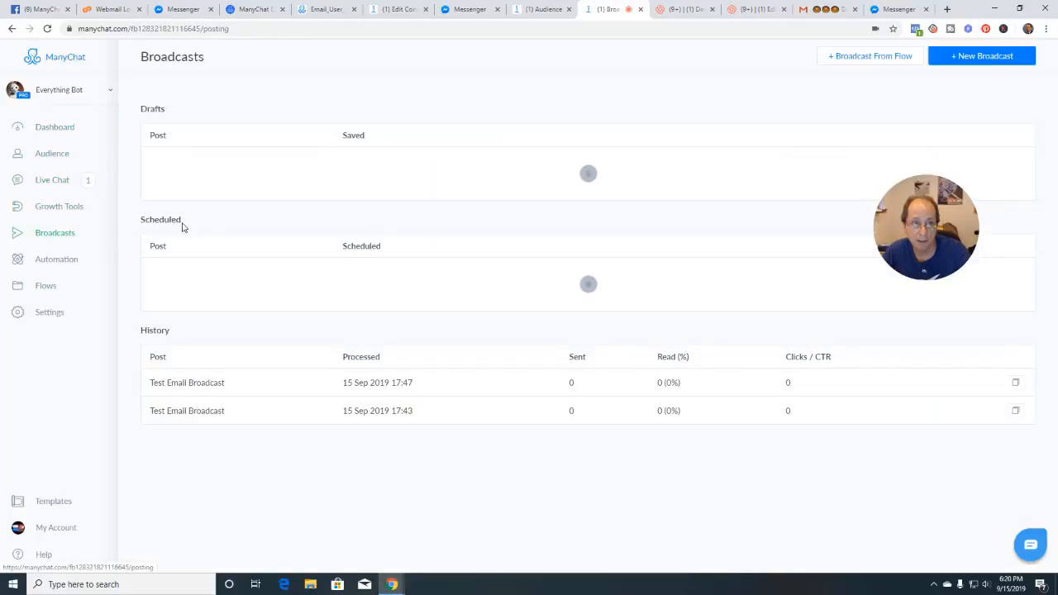
{"action": "left_click", "coordinate": [878, 64]}
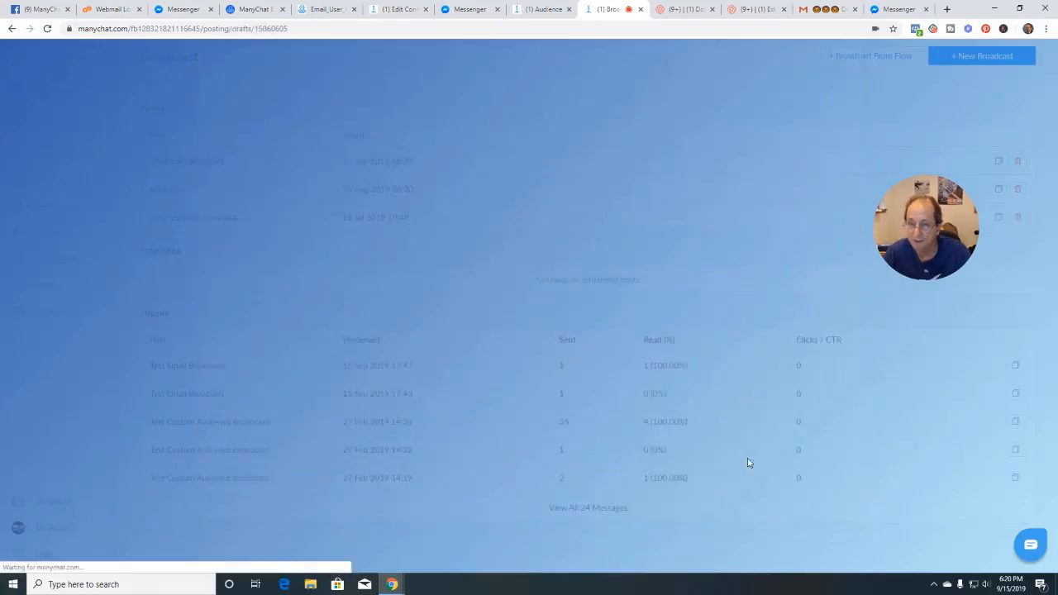
{"action": "left_click", "coordinate": [744, 450]}
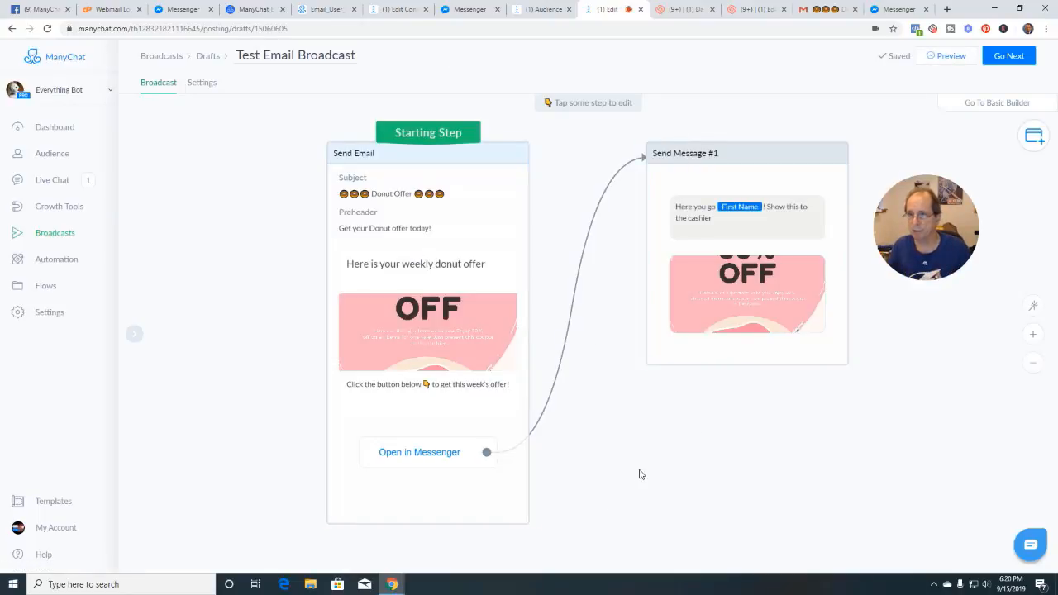
{"action": "left_click", "coordinate": [1009, 56]}
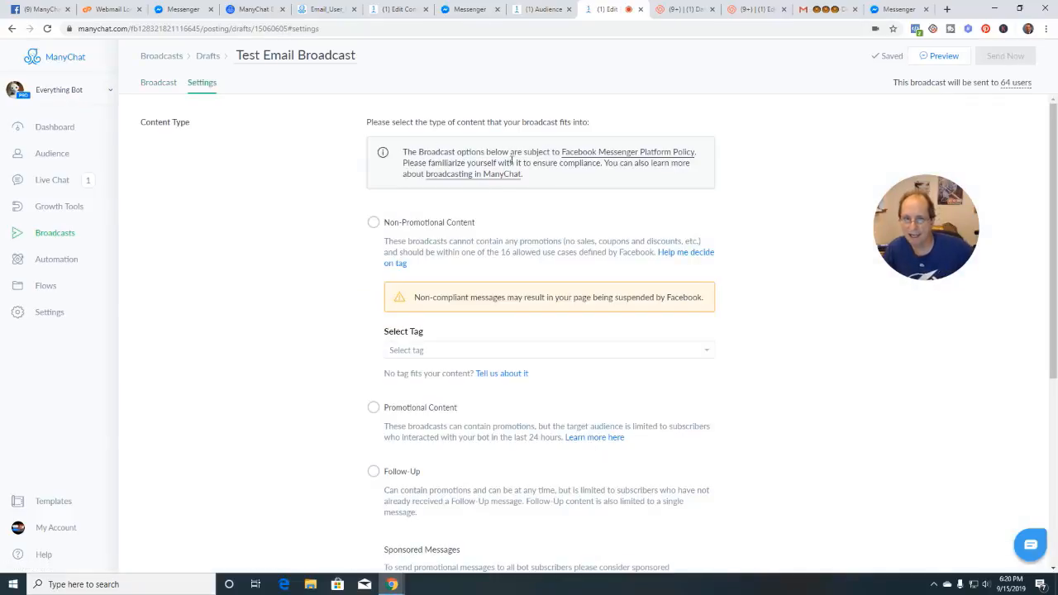
{"action": "left_click", "coordinate": [373, 223]}
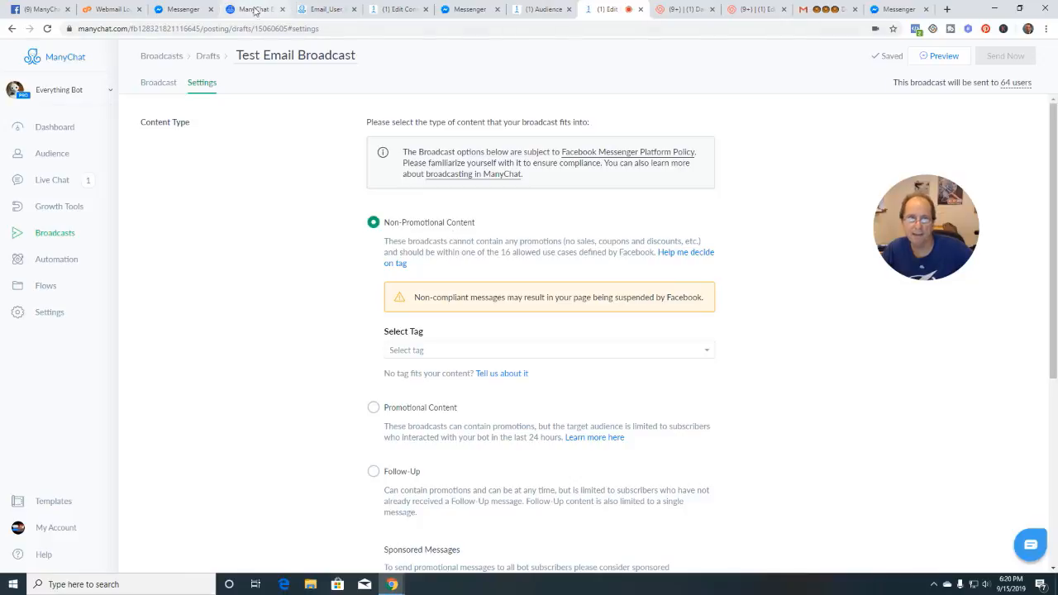
In the help article, highlight the Non-Promotional Broadcast and choose-any-tag recommendations
{"action": "left_click", "coordinate": [255, 9]}
{"action": "left_click", "coordinate": [356, 285]}
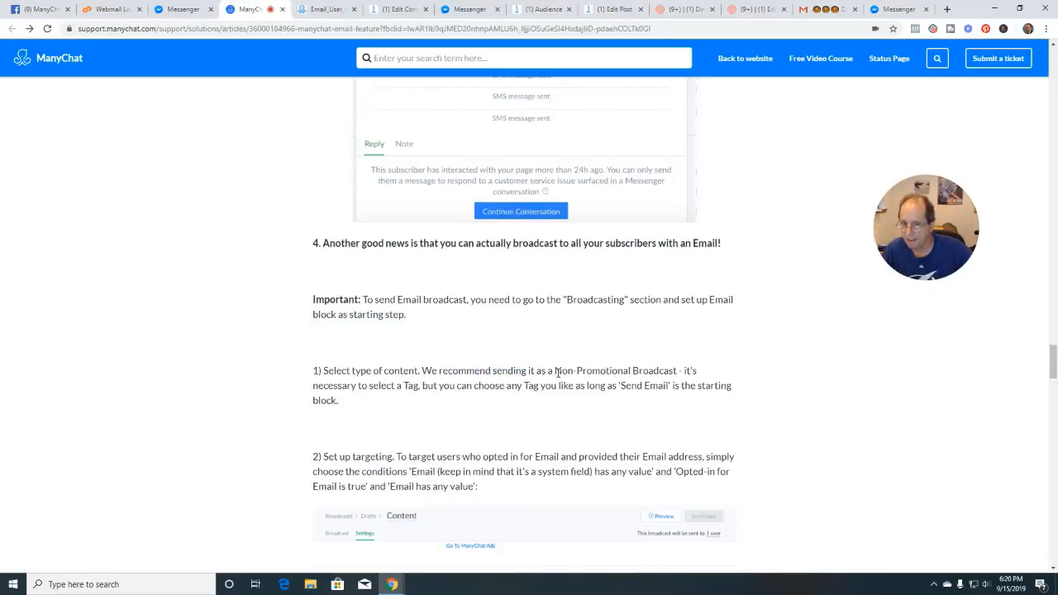
{"action": "left_click_drag", "start_coordinate": [556, 372], "coordinate": [678, 371]}
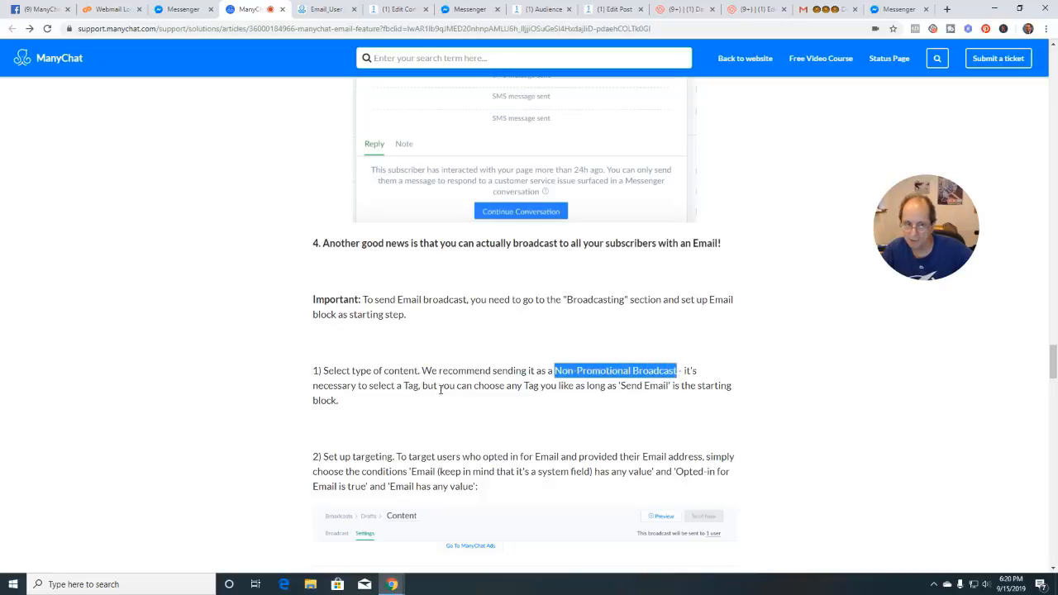
{"action": "left_click_drag", "start_coordinate": [395, 388], "coordinate": [650, 399]}
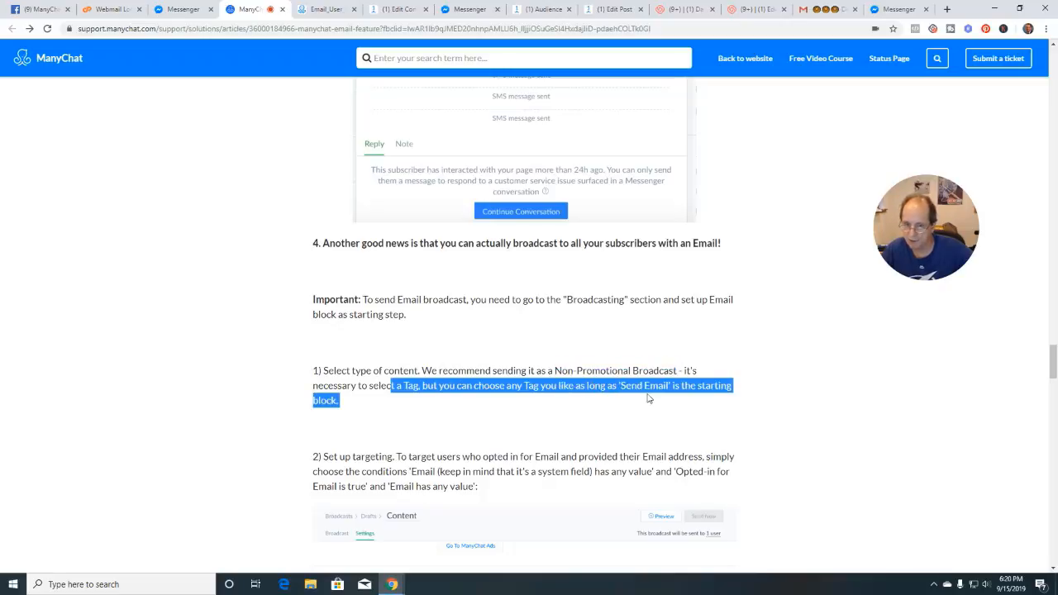
Clear the article highlight and check the other tabs before returning to the Test Email Broadcast settings
{"action": "left_click", "coordinate": [588, 403]}
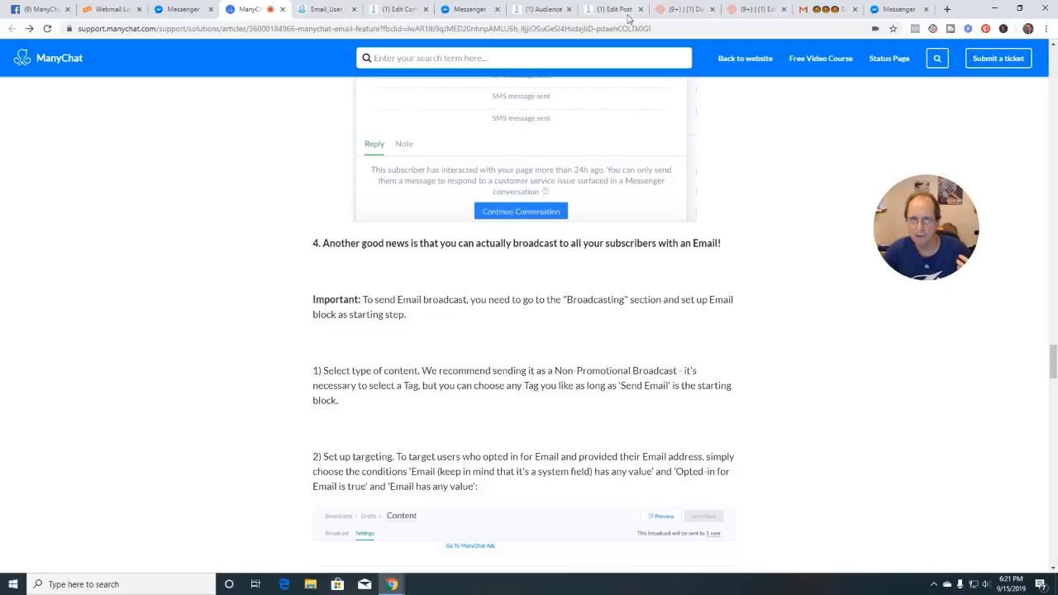
{"action": "left_click", "coordinate": [328, 11]}
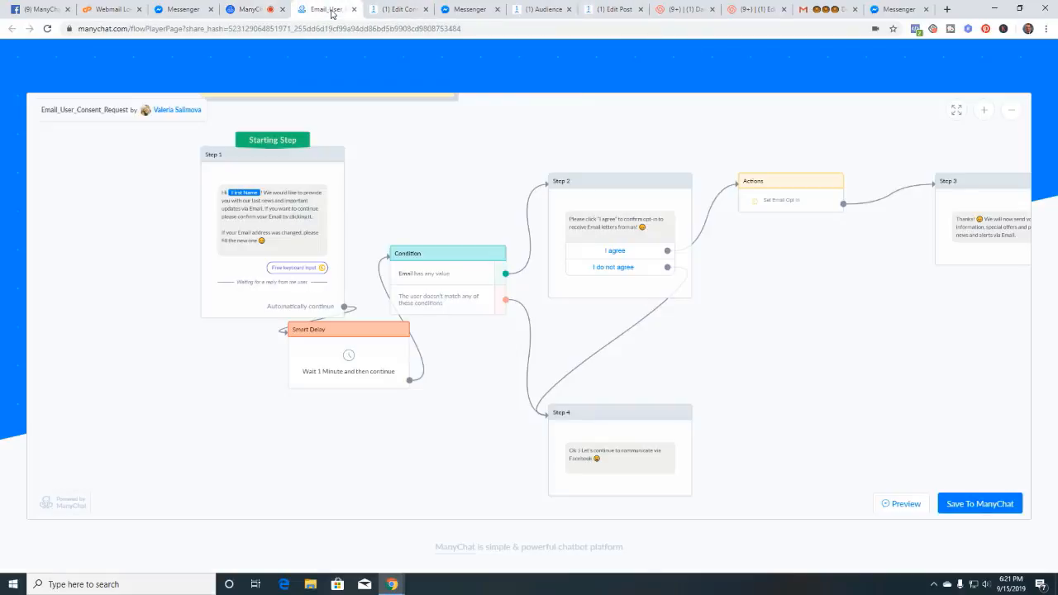
{"action": "left_click", "coordinate": [389, 11]}
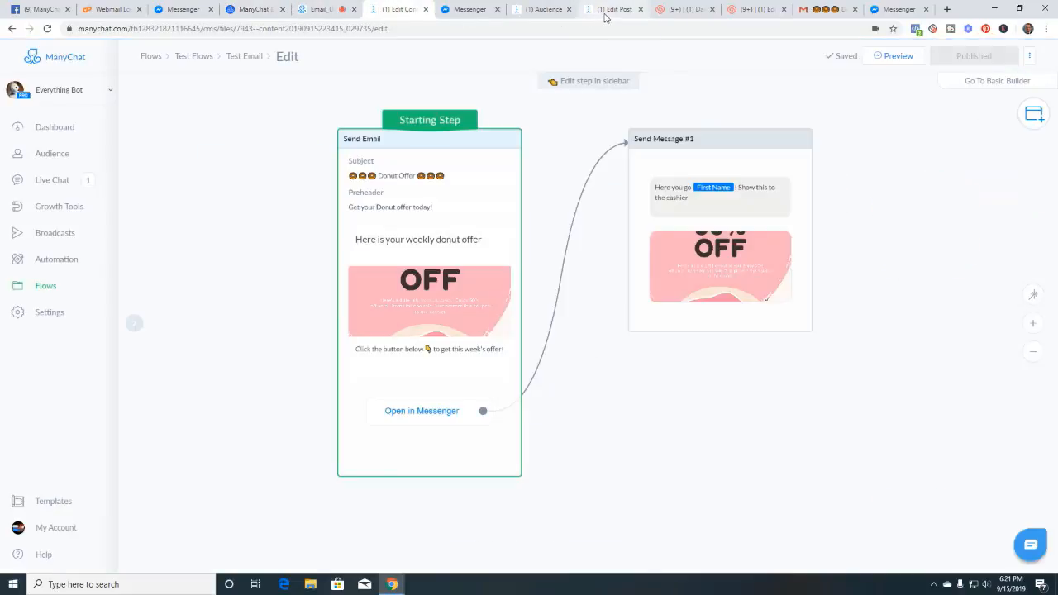
{"action": "left_click", "coordinate": [545, 10]}
{"action": "left_click", "coordinate": [614, 10]}
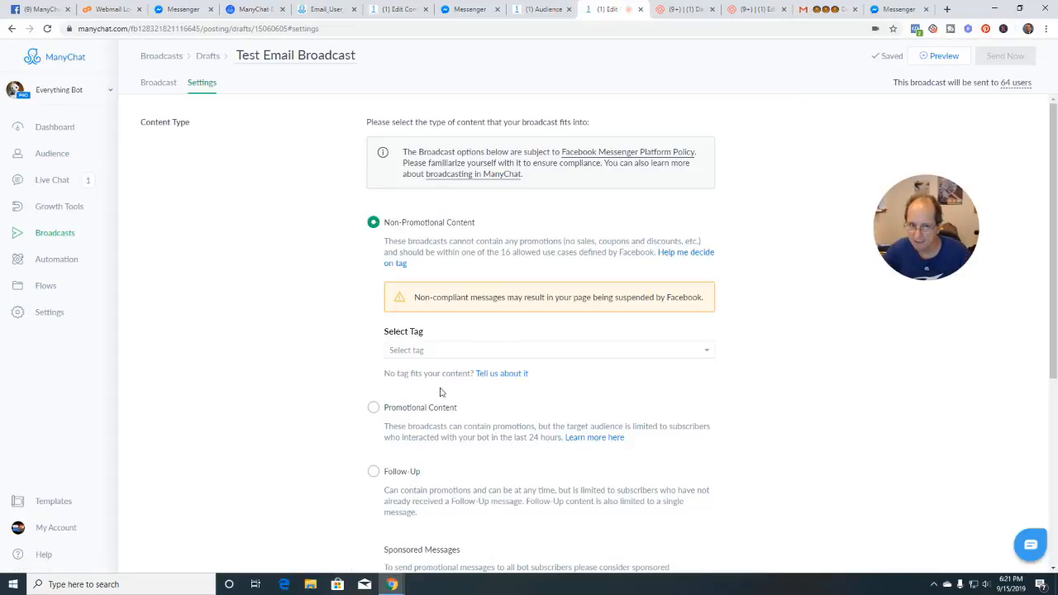
Tag the broadcast Business Productivity and target only subscribers with Opted-in for Email is true
{"action": "left_click", "coordinate": [457, 354]}
{"action": "left_click", "coordinate": [421, 366]}
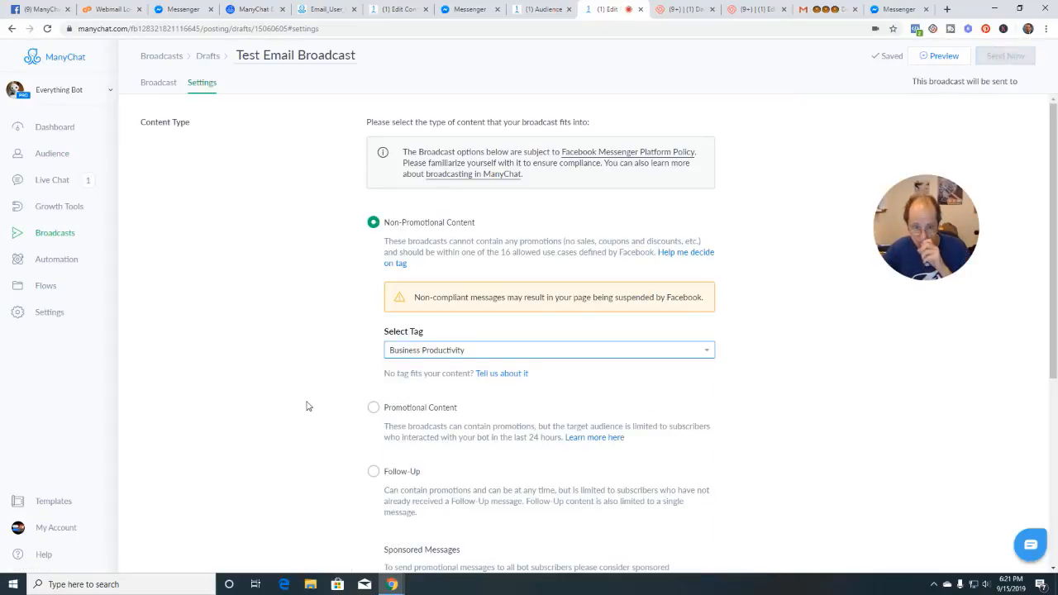
{"action": "scroll", "coordinate": [306, 406], "scroll_direction": "down", "scroll_amount": 4}
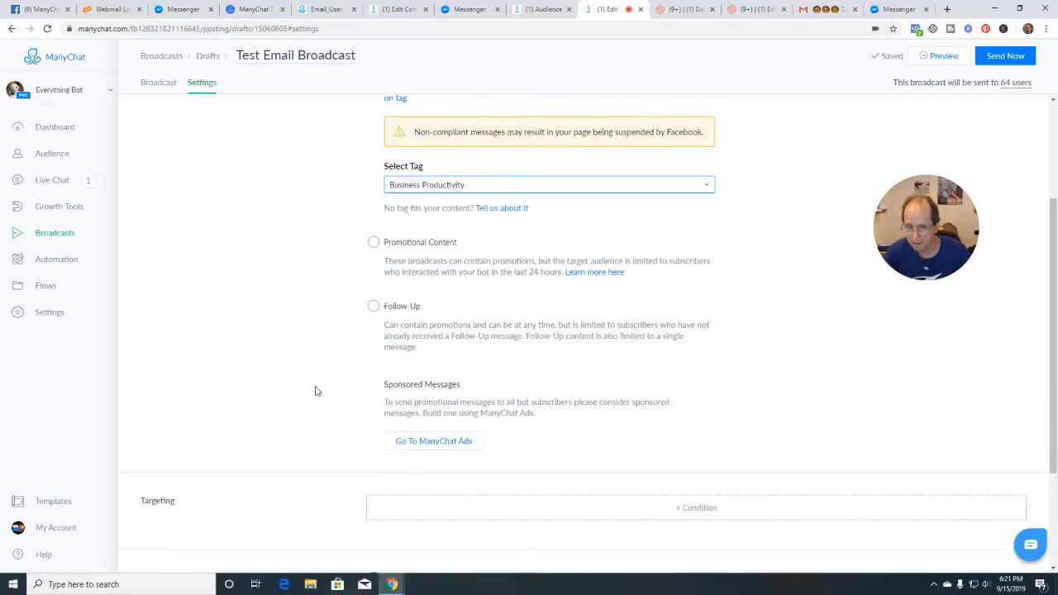
{"action": "left_click", "coordinate": [698, 354]}
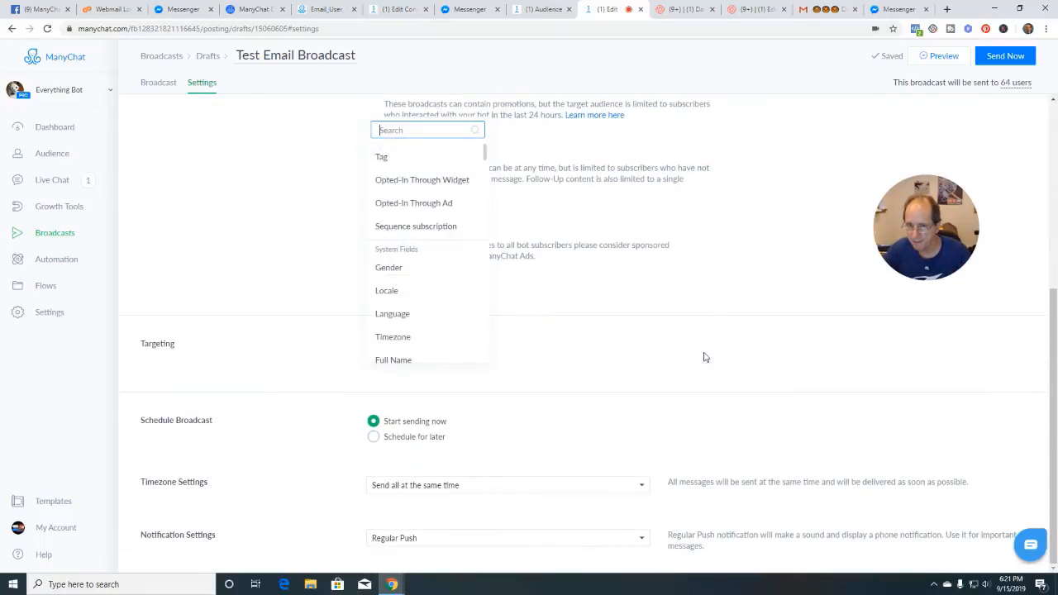
{"action": "scroll", "coordinate": [410, 323], "scroll_direction": "down", "scroll_amount": 4}
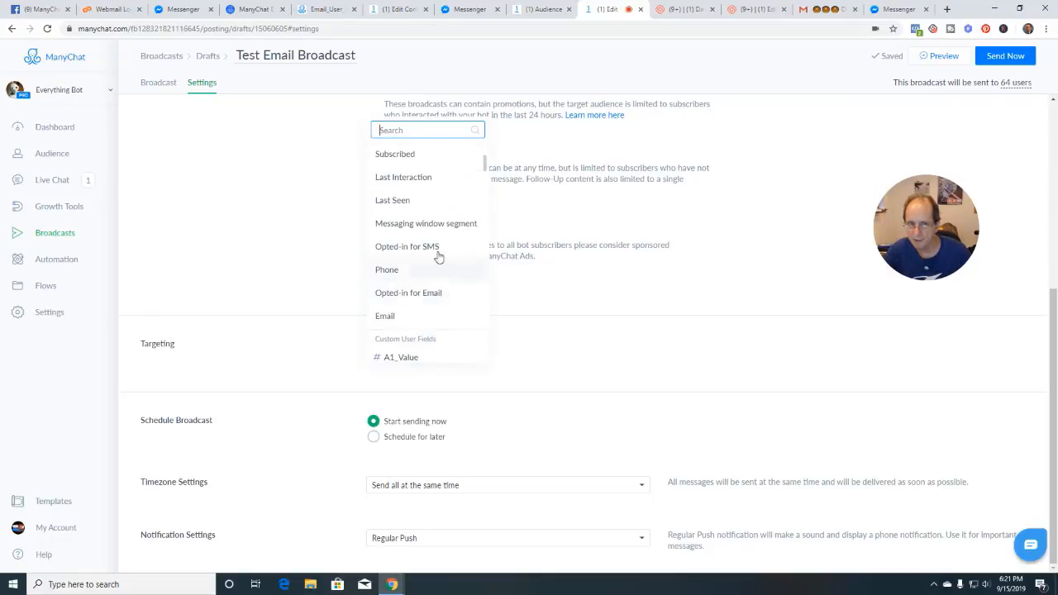
{"action": "left_click", "coordinate": [401, 294]}
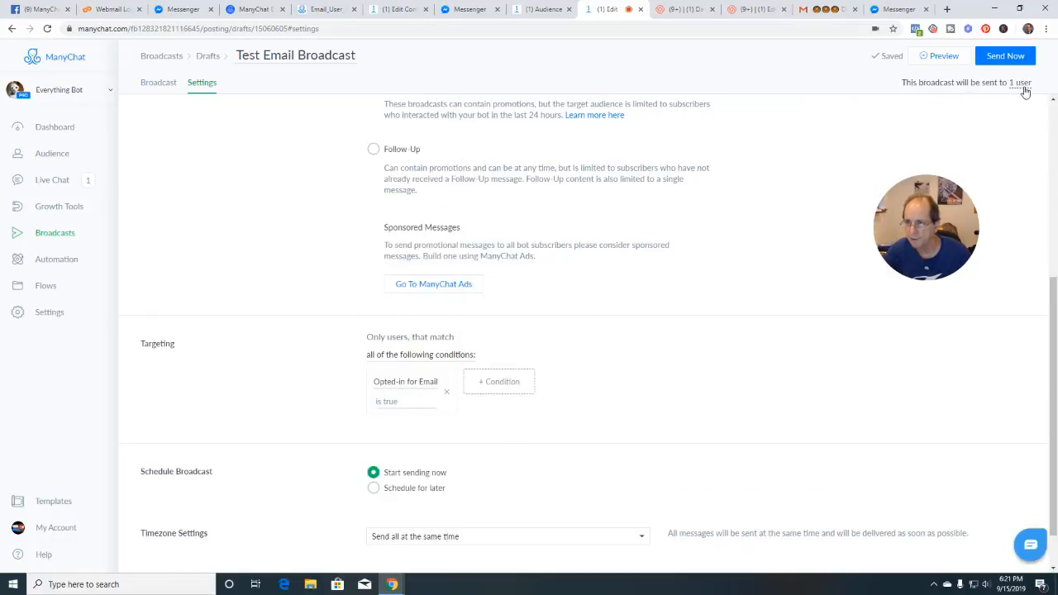
{"action": "left_click", "coordinate": [444, 395]}
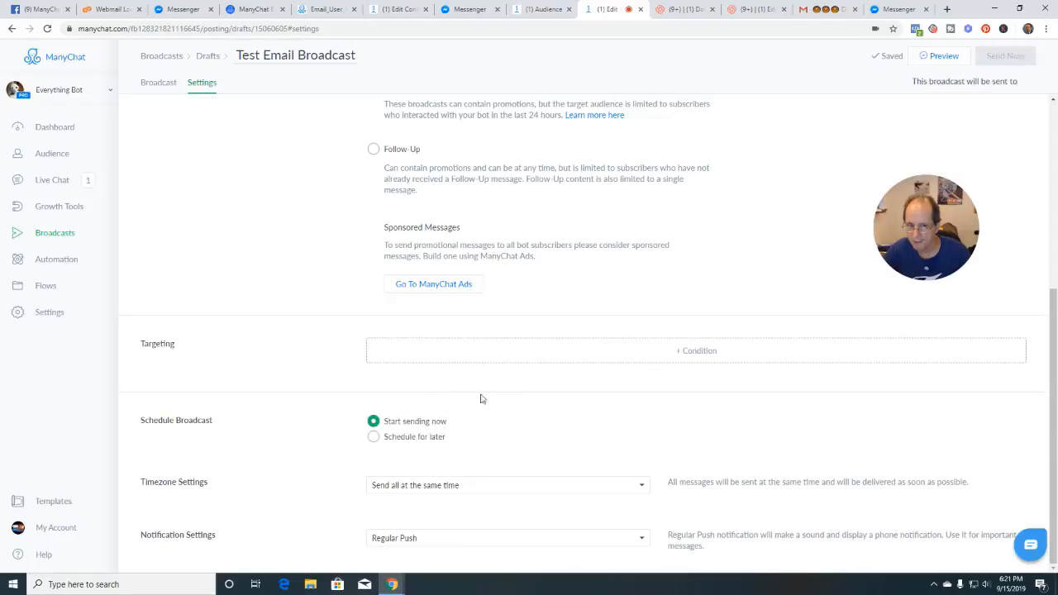
{"action": "left_click", "coordinate": [699, 353]}
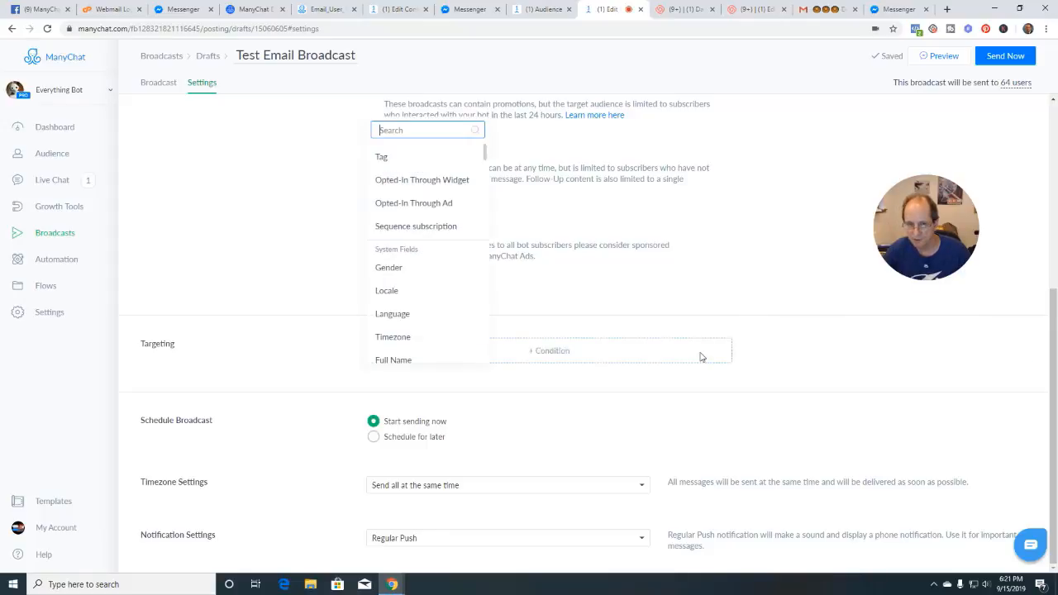
{"action": "scroll", "coordinate": [421, 319], "scroll_direction": "down", "scroll_amount": 5}
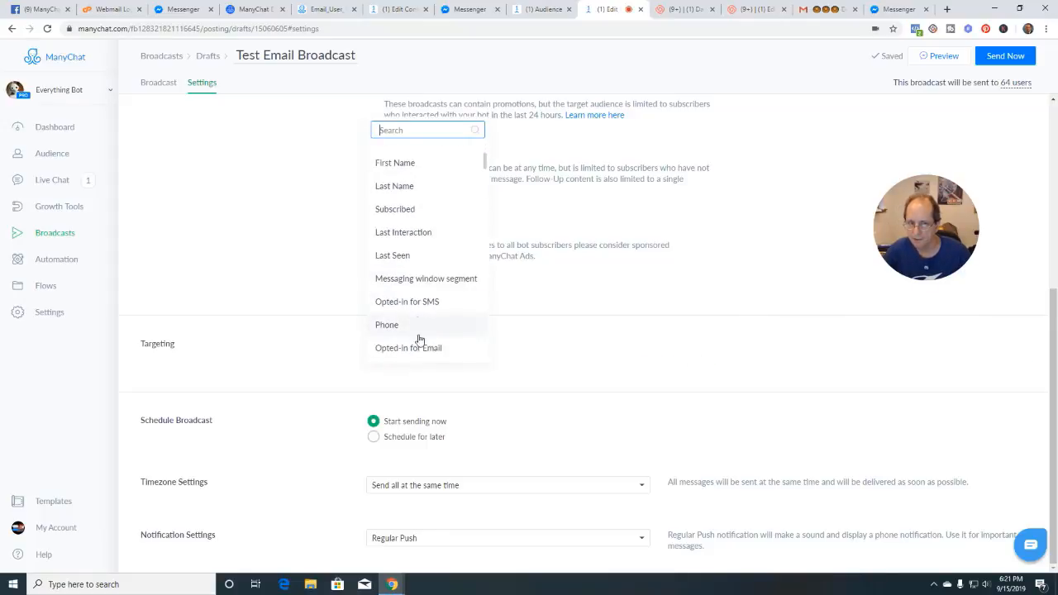
{"action": "left_click", "coordinate": [413, 348]}
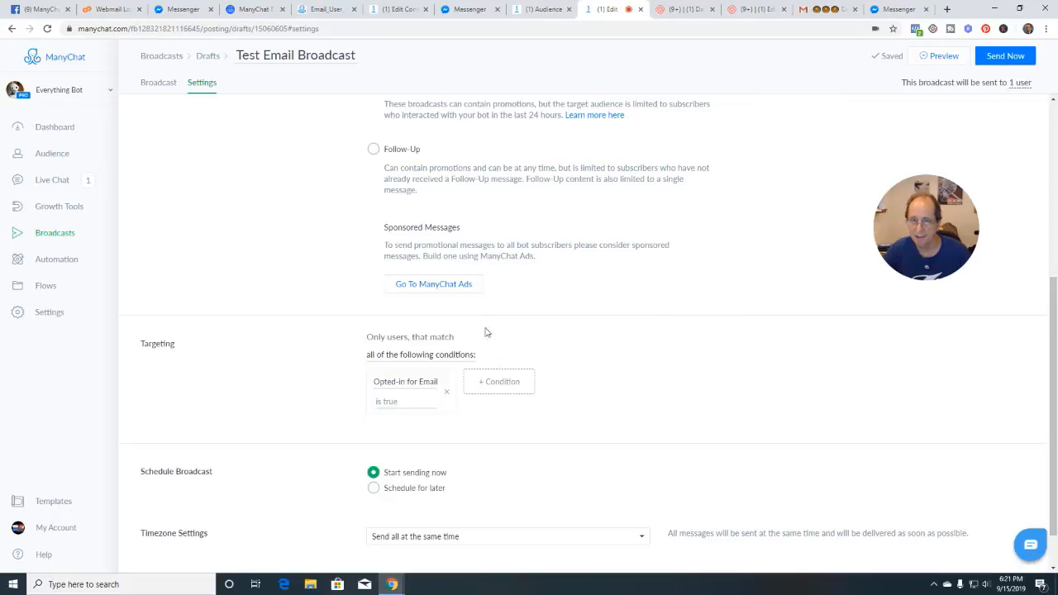
Recheck the help article, send the broadcast with Send Now, and view the donut email in Gmail
{"action": "left_click", "coordinate": [266, 14]}
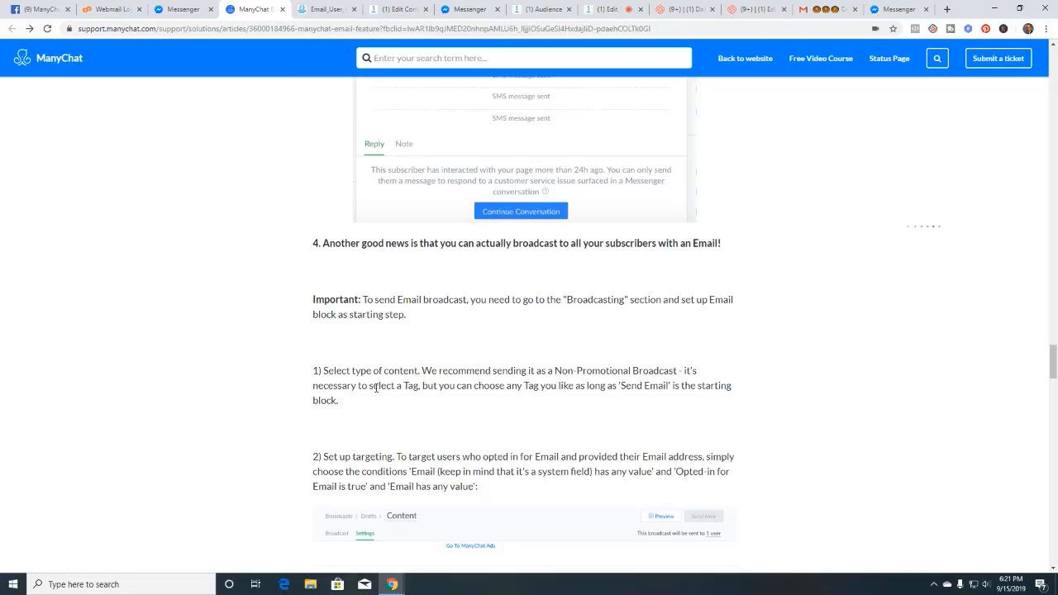
{"action": "scroll", "coordinate": [374, 390], "scroll_direction": "down", "scroll_amount": 1}
{"action": "scroll", "coordinate": [419, 376], "scroll_direction": "down", "scroll_amount": 1}
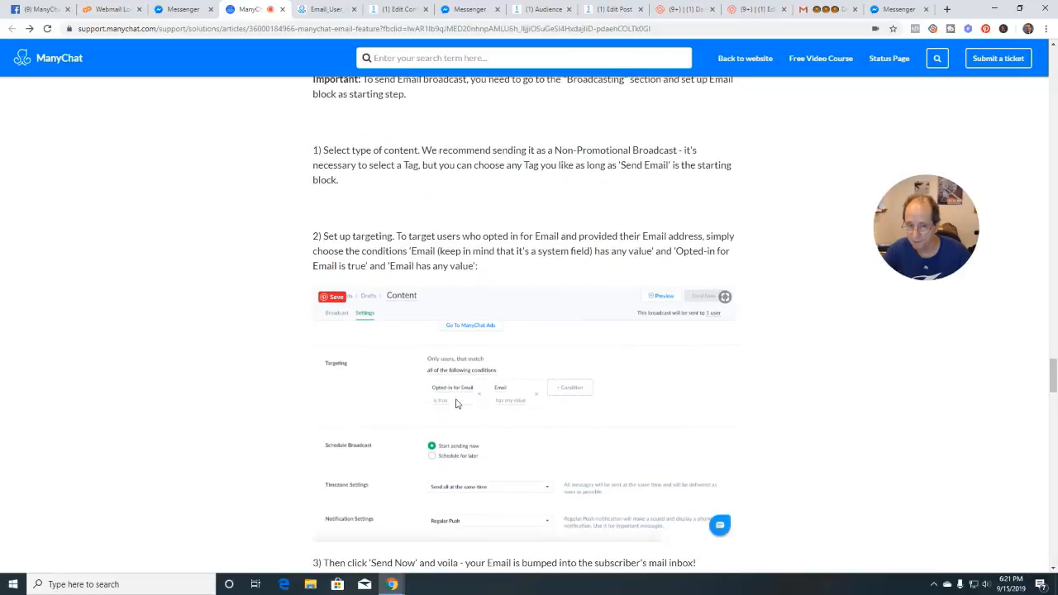
{"action": "scroll", "coordinate": [452, 403], "scroll_direction": "down", "scroll_amount": 2}
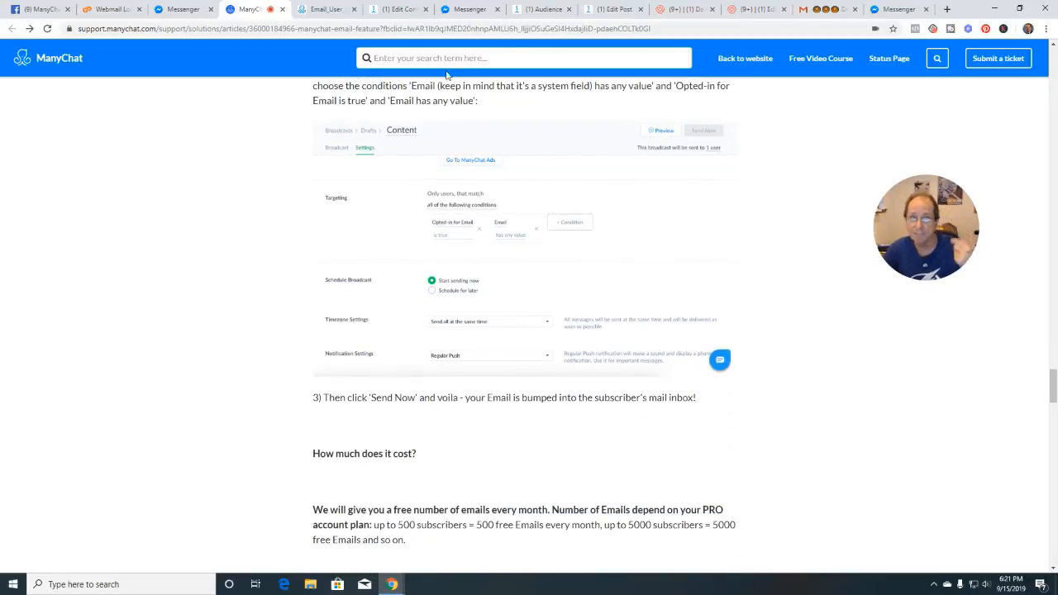
{"action": "left_click", "coordinate": [591, 15]}
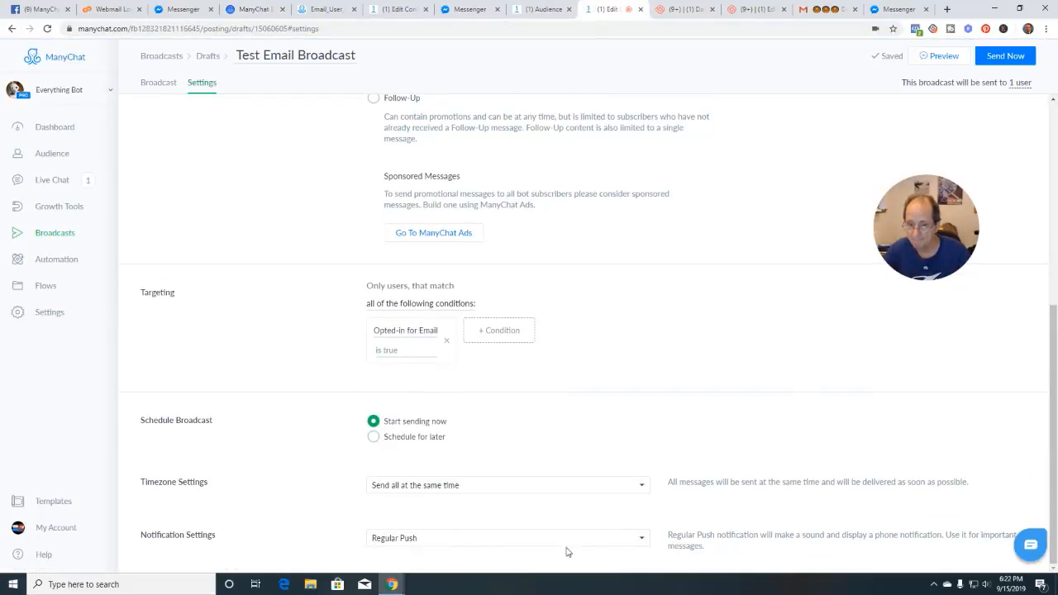
{"action": "left_click", "coordinate": [1006, 61]}
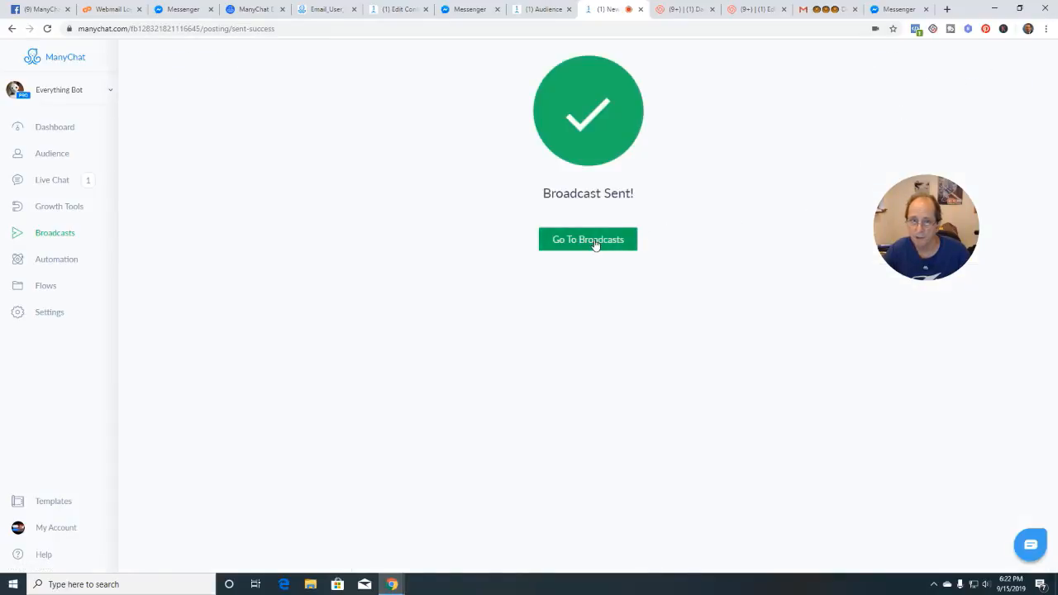
{"action": "left_click", "coordinate": [594, 242]}
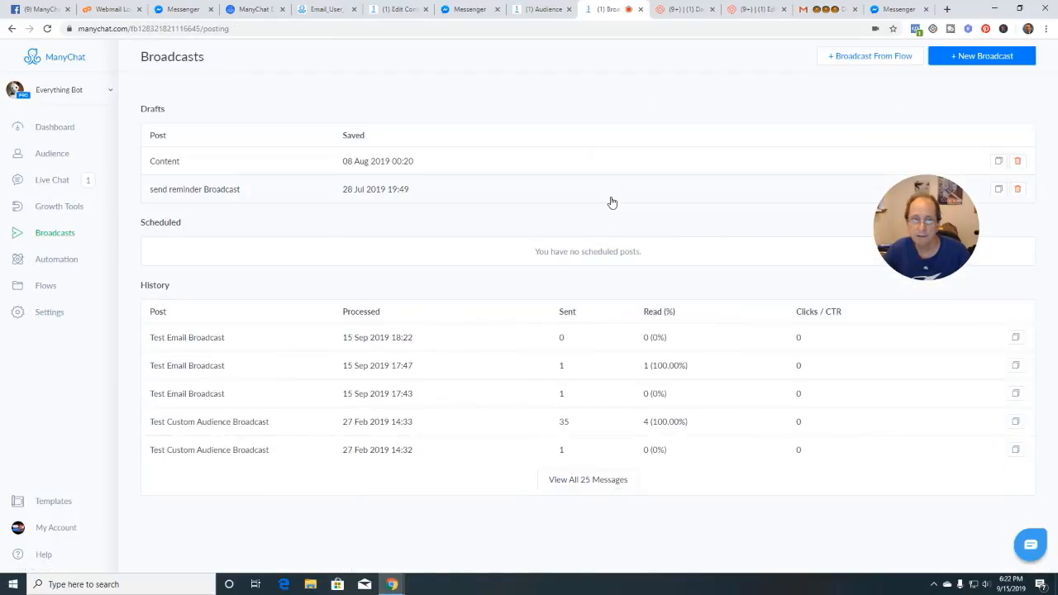
{"action": "left_click", "coordinate": [823, 12]}
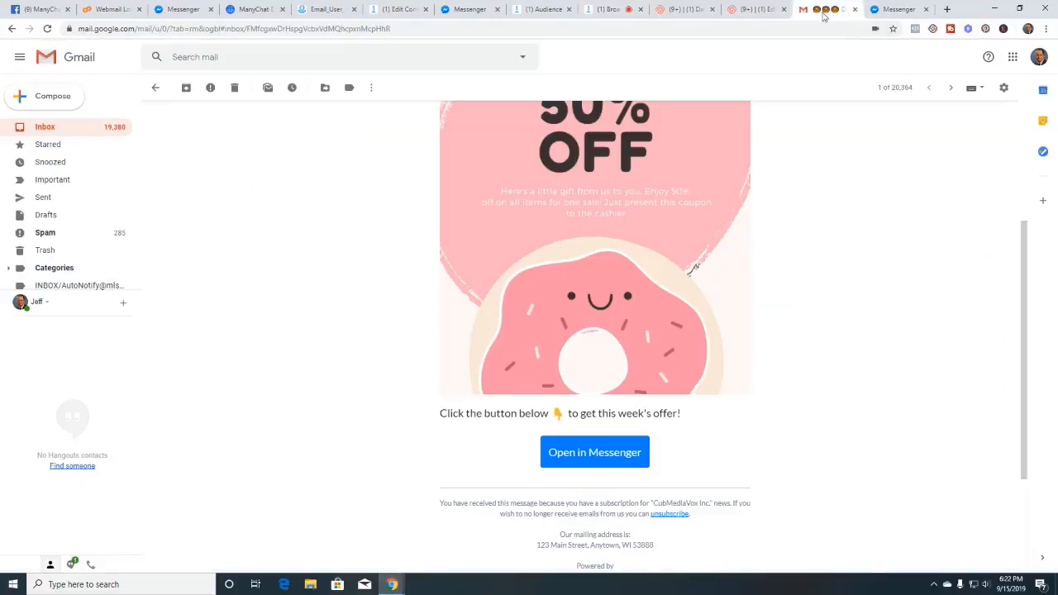
Return from the donut email to the Gmail inbox and view the bot's Messenger conversation
{"action": "left_click", "coordinate": [72, 124]}
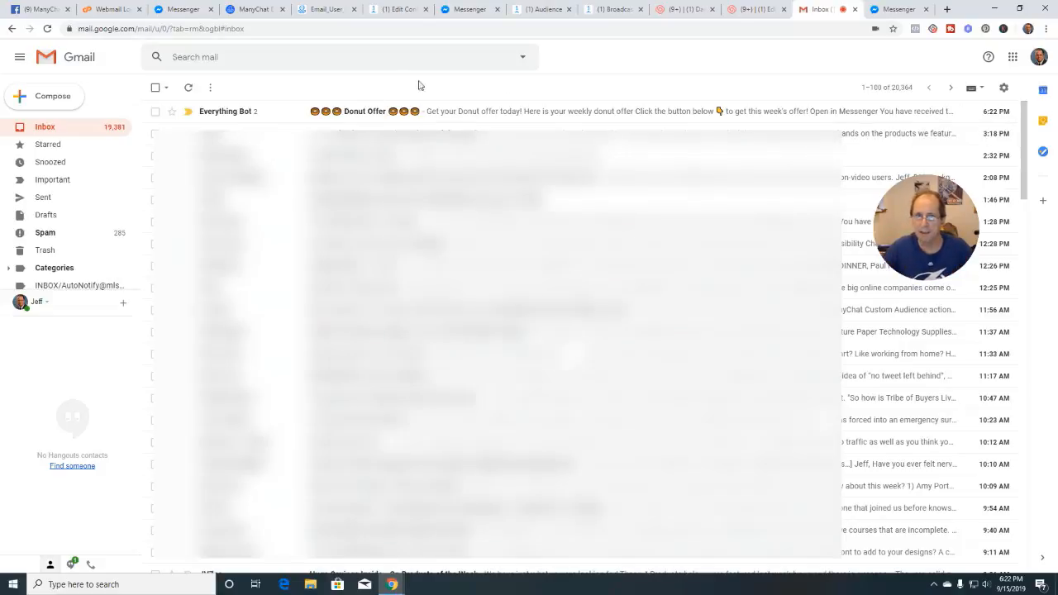
{"action": "left_click", "coordinate": [469, 10]}
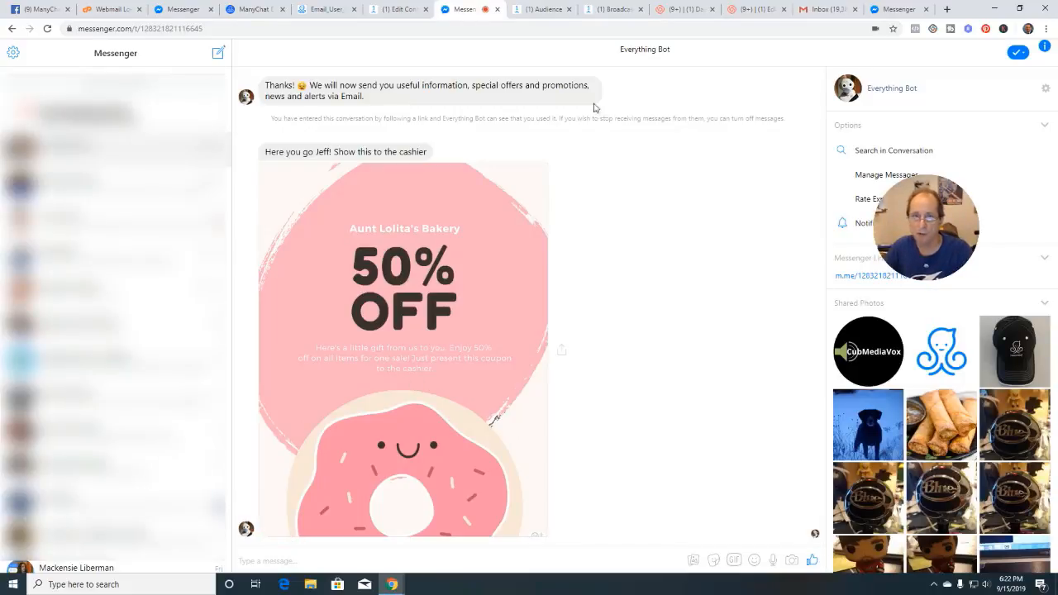
Review the 50% OFF coupon message in Messenger, then return to the Test Email flow editor
{"action": "left_click", "coordinate": [392, 10]}
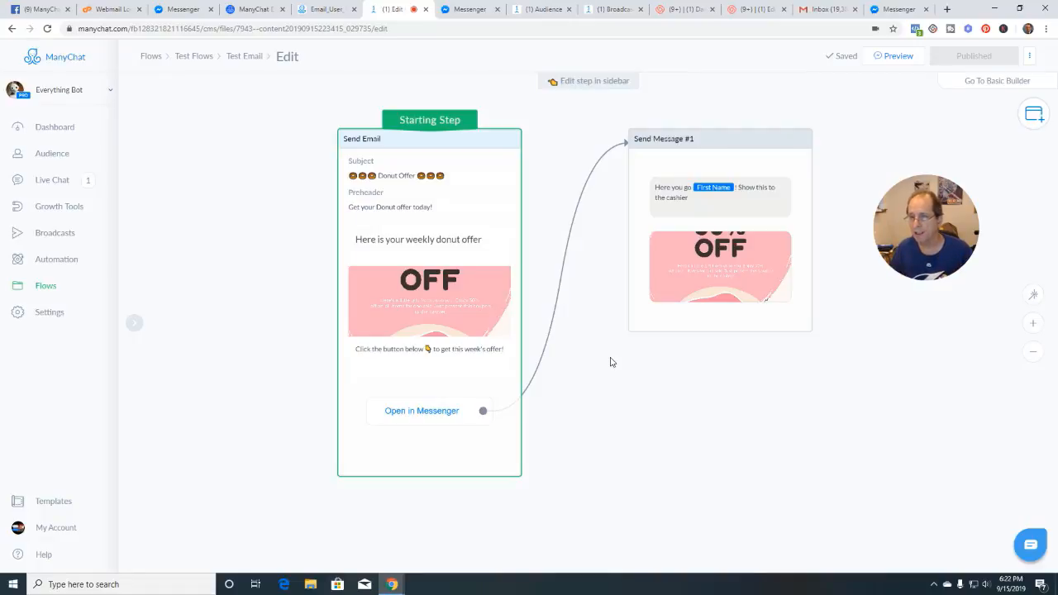
Look over the Test Email flow canvas, then reopen the email feature help article
{"action": "scroll", "coordinate": [642, 362], "scroll_direction": "up", "scroll_amount": 1}
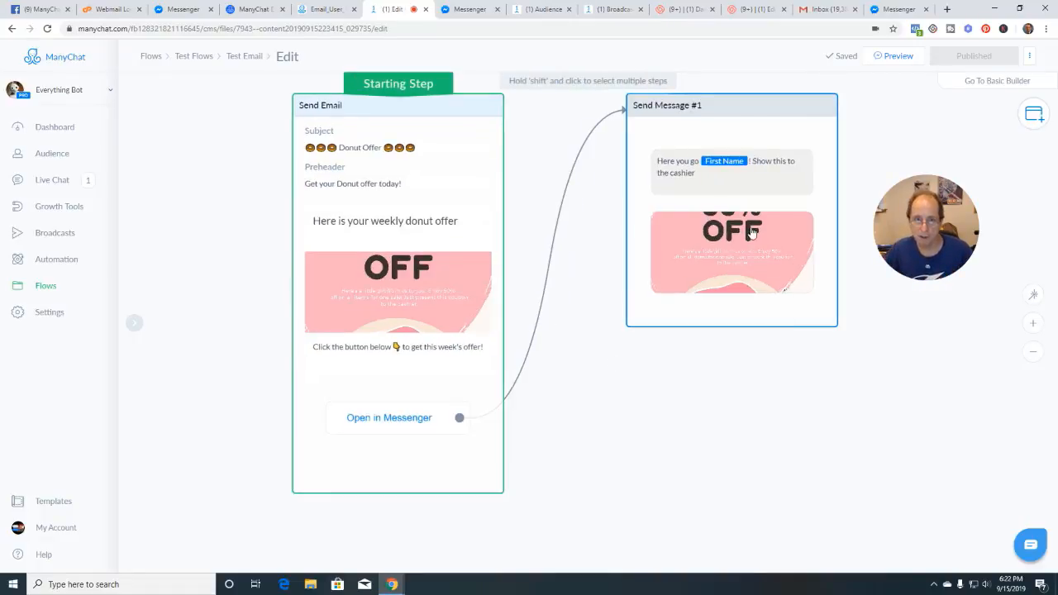
{"action": "scroll", "coordinate": [631, 222], "scroll_direction": "down", "scroll_amount": 1}
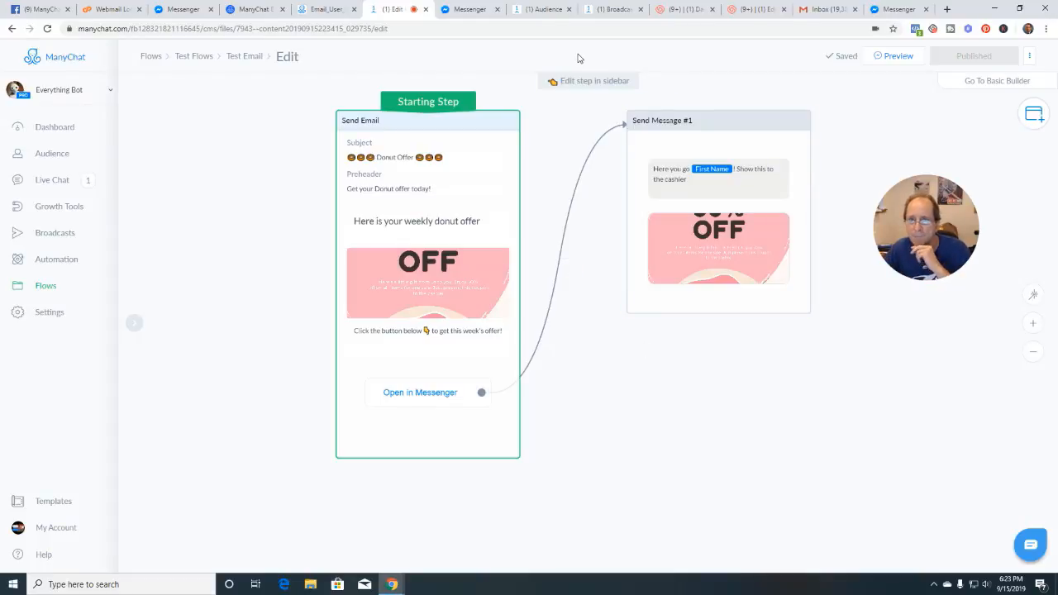
{"action": "left_click", "coordinate": [258, 10]}
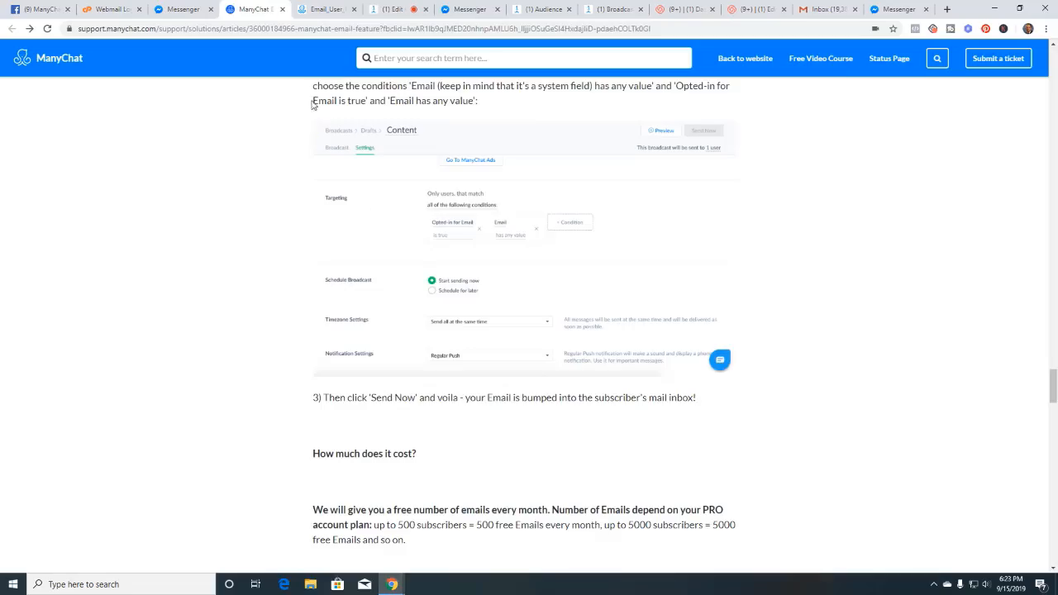
Review the article's email pricing, then open the bot's Billing settings showing $0,003 per email
{"action": "scroll", "coordinate": [439, 423], "scroll_direction": "down", "scroll_amount": 4}
{"action": "scroll", "coordinate": [439, 423], "scroll_direction": "down", "scroll_amount": 5}
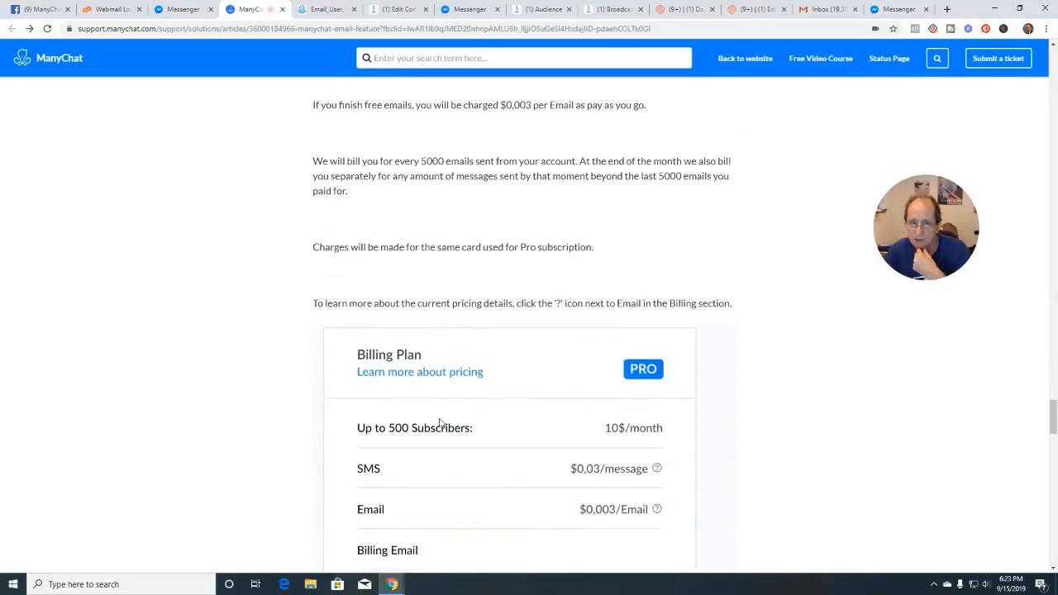
{"action": "scroll", "coordinate": [486, 367], "scroll_direction": "down", "scroll_amount": 5}
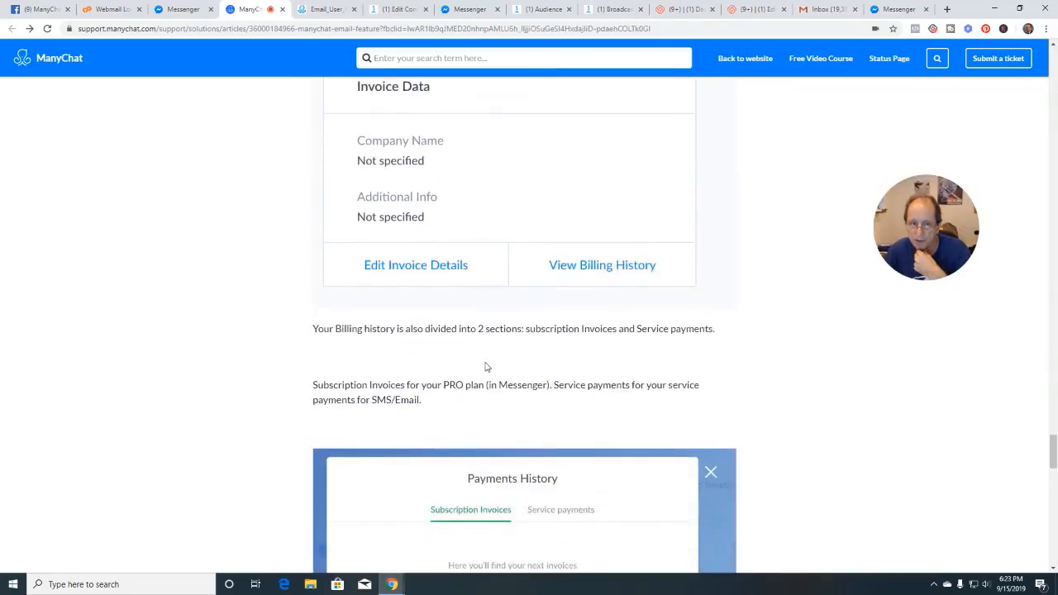
{"action": "scroll", "coordinate": [486, 367], "scroll_direction": "up", "scroll_amount": 4}
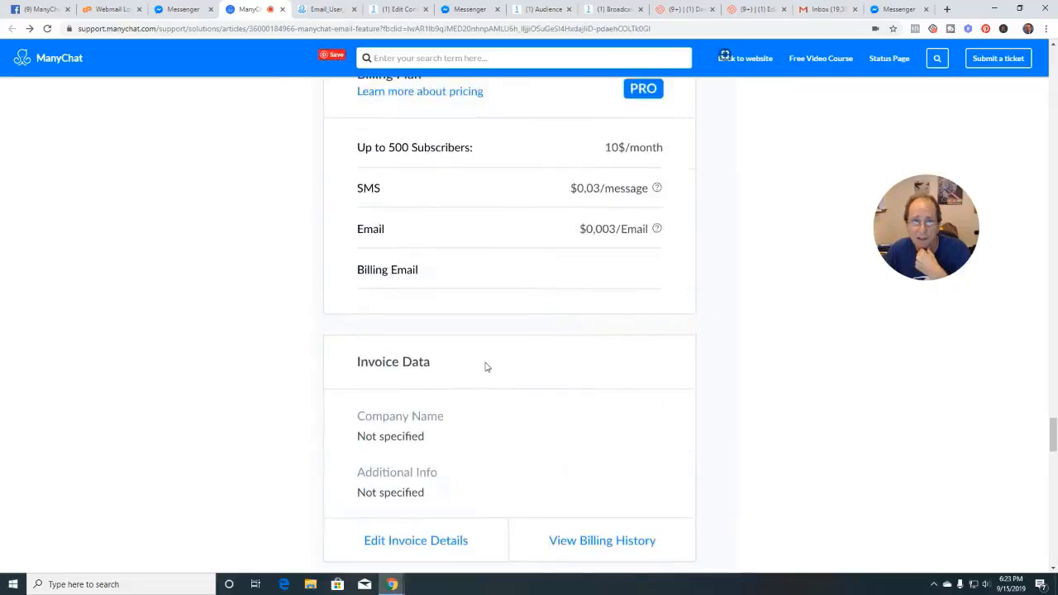
{"action": "left_click", "coordinate": [553, 11]}
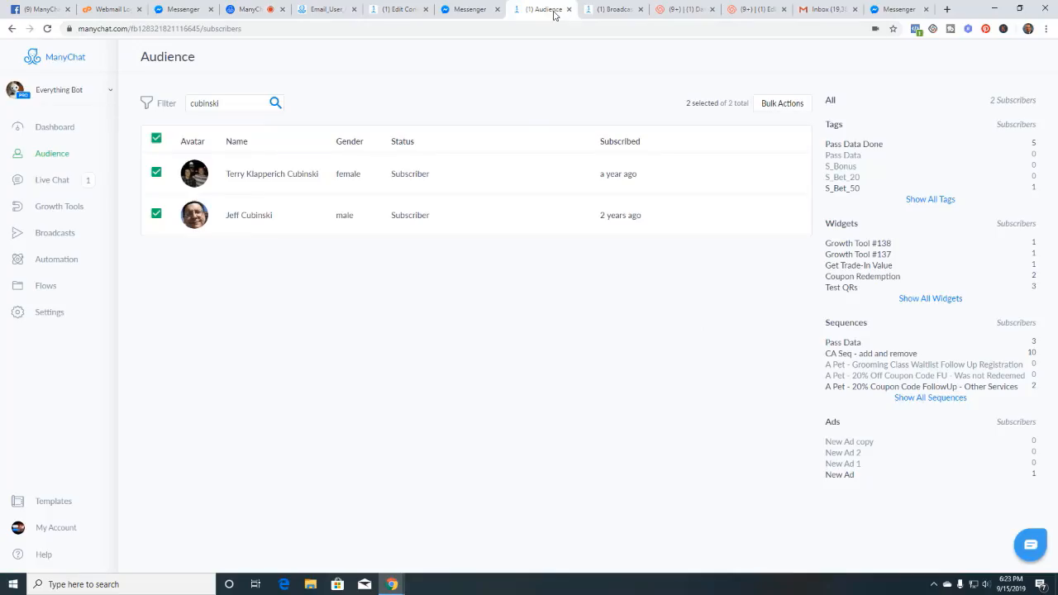
{"action": "left_click", "coordinate": [56, 314]}
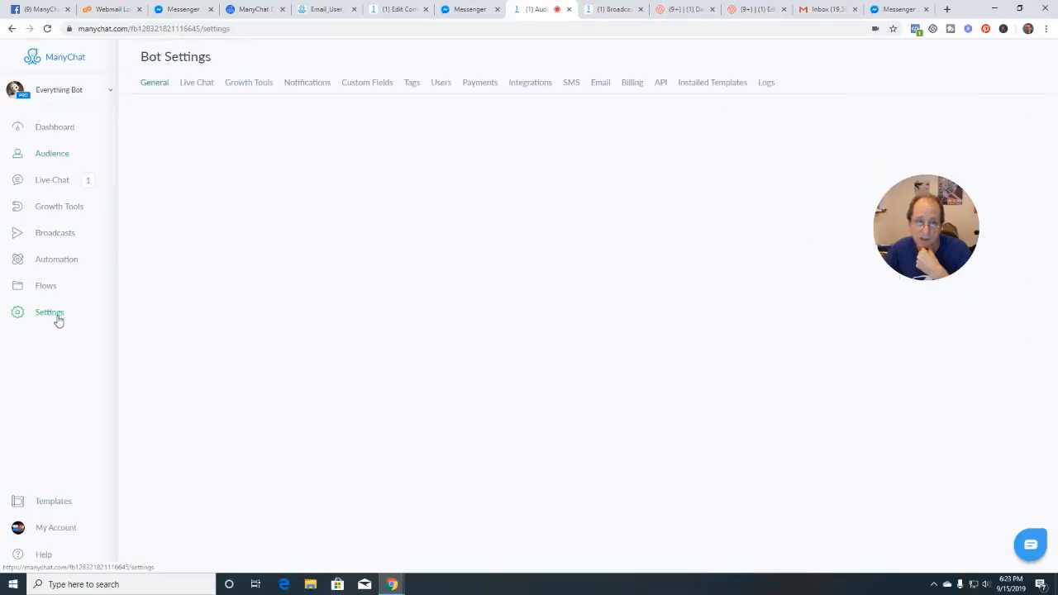
{"action": "left_click", "coordinate": [631, 82]}
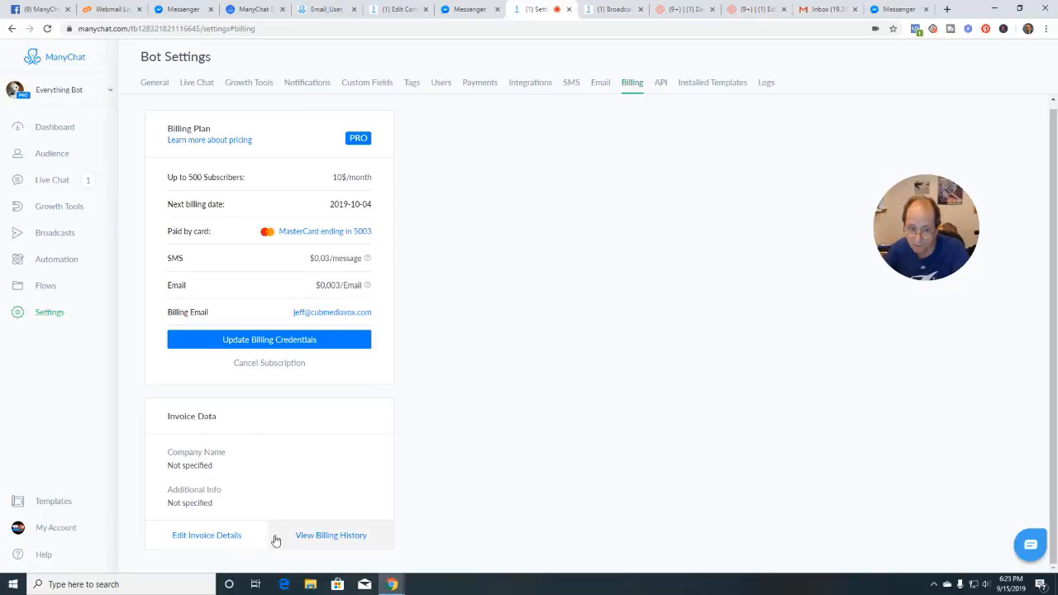
Review the billing payment history and email stats (6/500 free emails sent), then return to the billing help article
{"action": "left_click", "coordinate": [308, 538]}
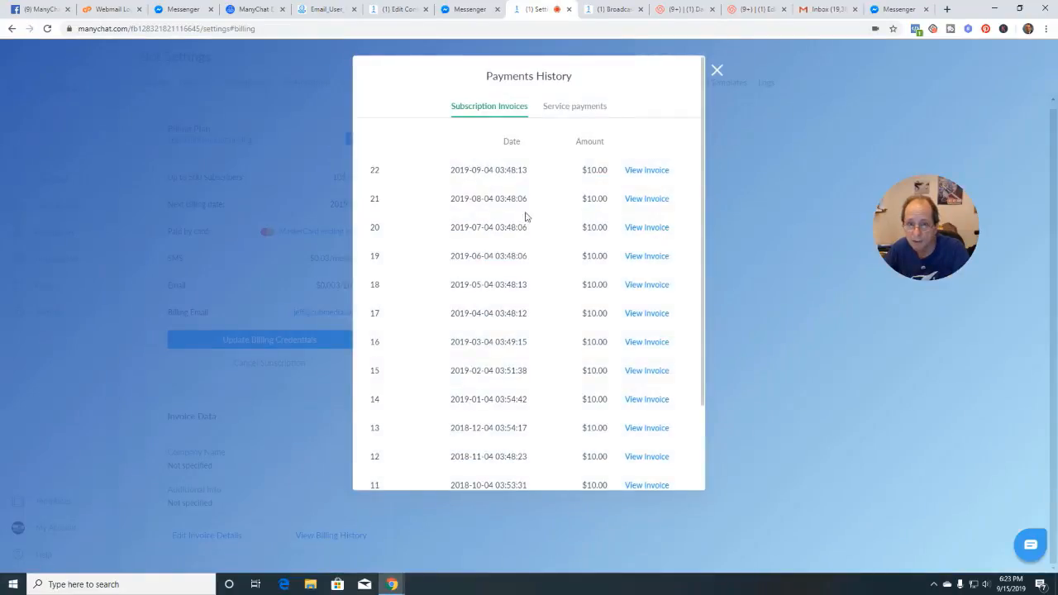
{"action": "left_click", "coordinate": [717, 70]}
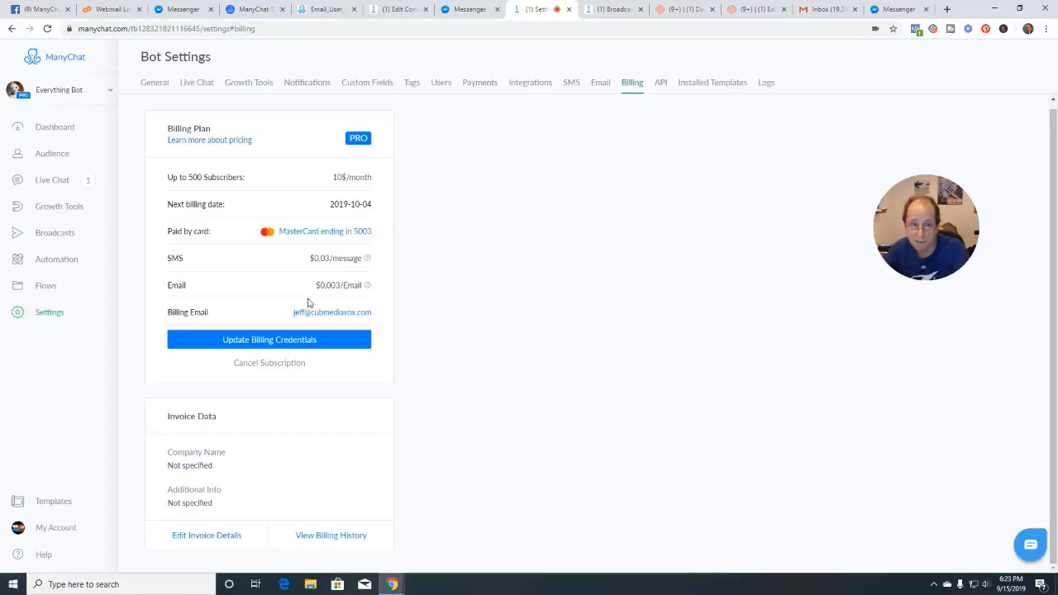
{"action": "left_click", "coordinate": [600, 83]}
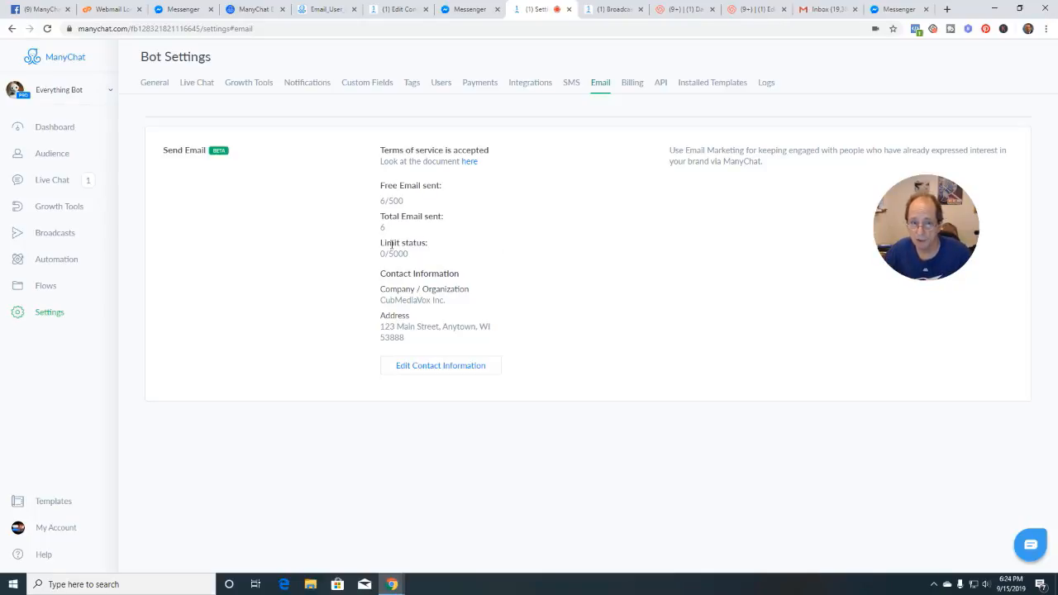
{"action": "left_click", "coordinate": [263, 10]}
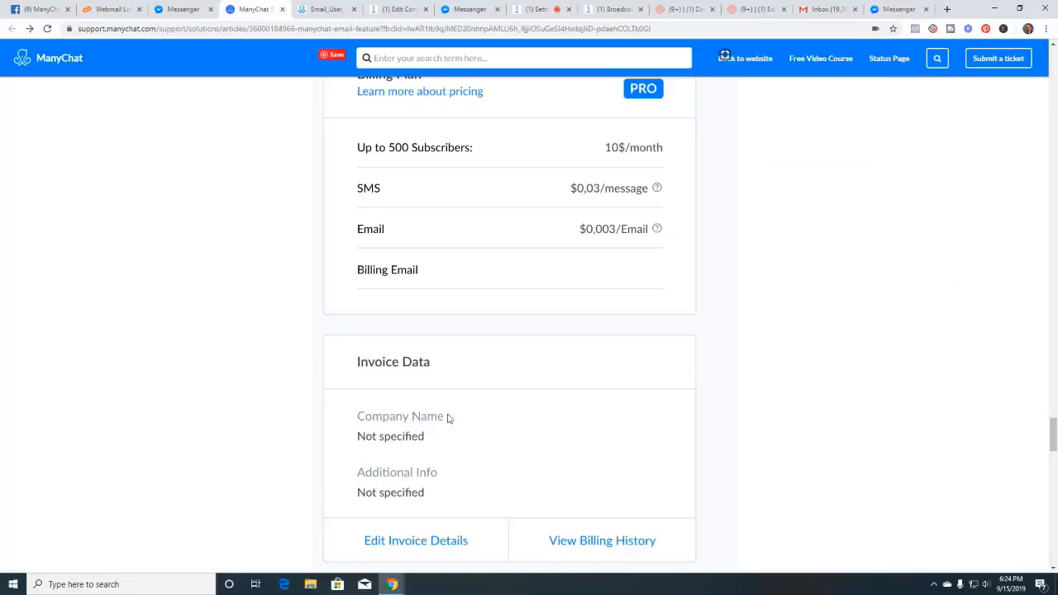
Read the article's statistics section, then open the Test Email flow overview showing 0 sent and 0% delivered
{"action": "scroll", "coordinate": [447, 418], "scroll_direction": "down", "scroll_amount": 7}
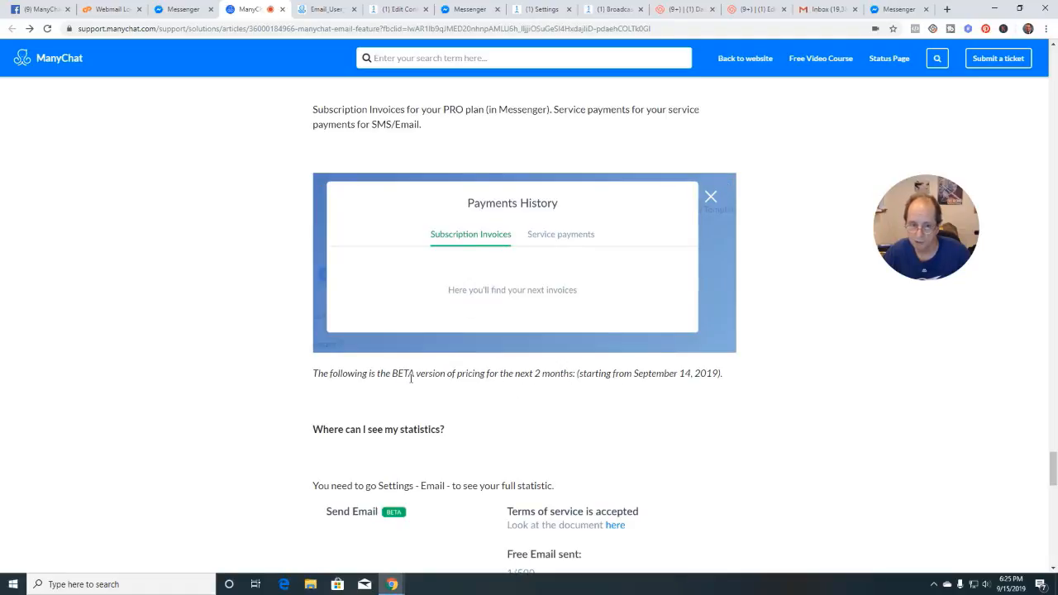
{"action": "scroll", "coordinate": [430, 373], "scroll_direction": "down", "scroll_amount": 2}
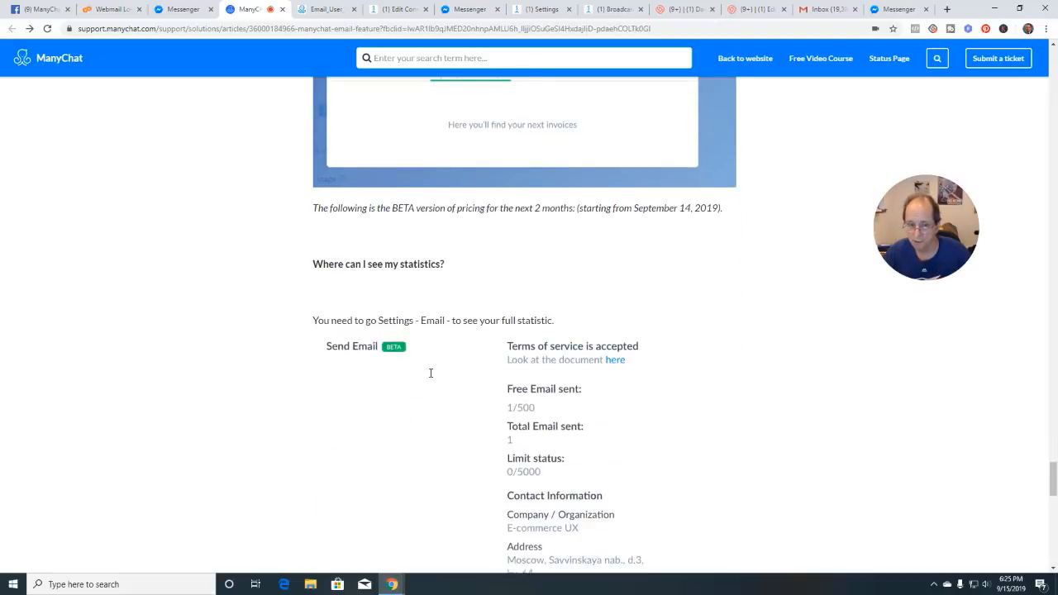
{"action": "scroll", "coordinate": [430, 373], "scroll_direction": "down", "scroll_amount": 1}
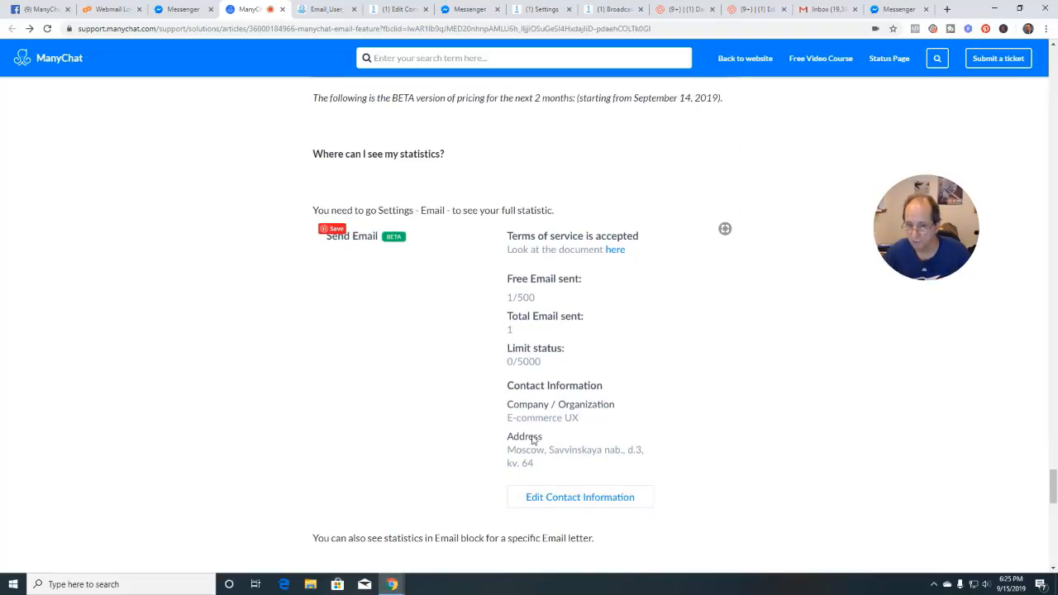
{"action": "scroll", "coordinate": [533, 439], "scroll_direction": "down", "scroll_amount": 4}
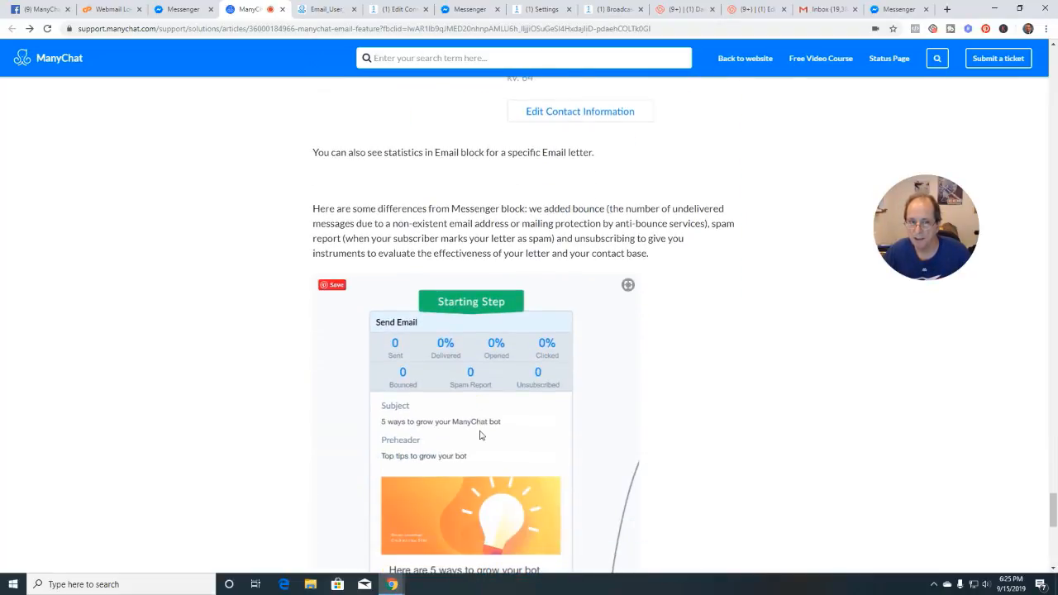
{"action": "scroll", "coordinate": [477, 380], "scroll_direction": "down", "scroll_amount": 1}
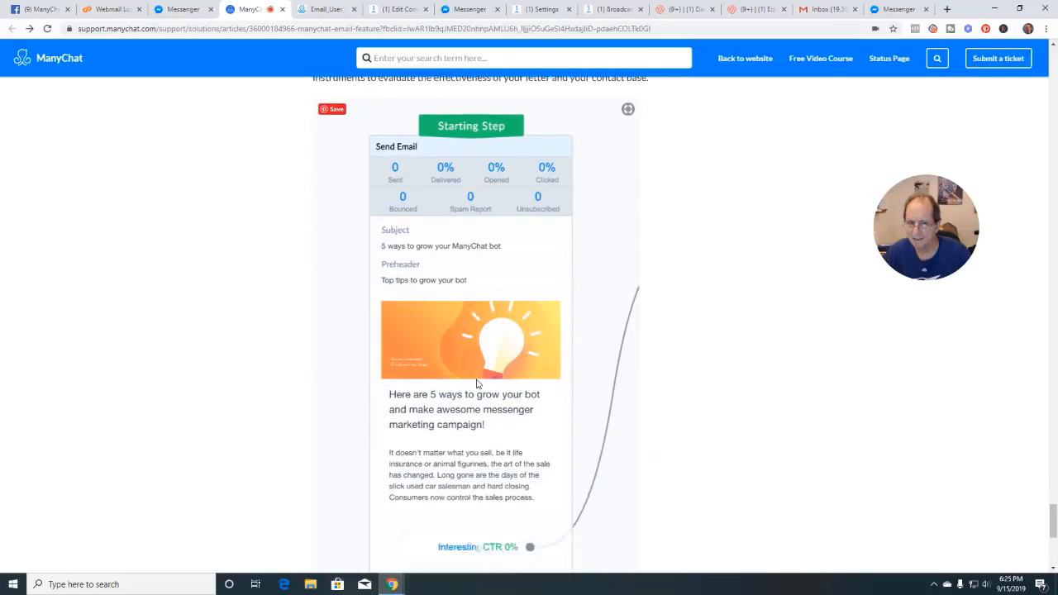
{"action": "left_click", "coordinate": [399, 8]}
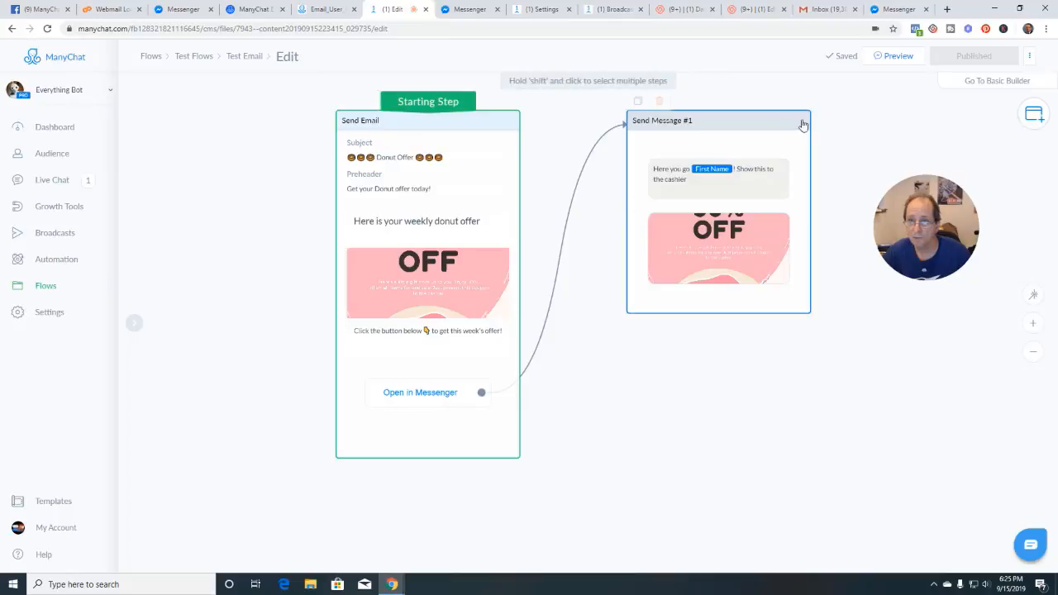
{"action": "left_click", "coordinate": [238, 57]}
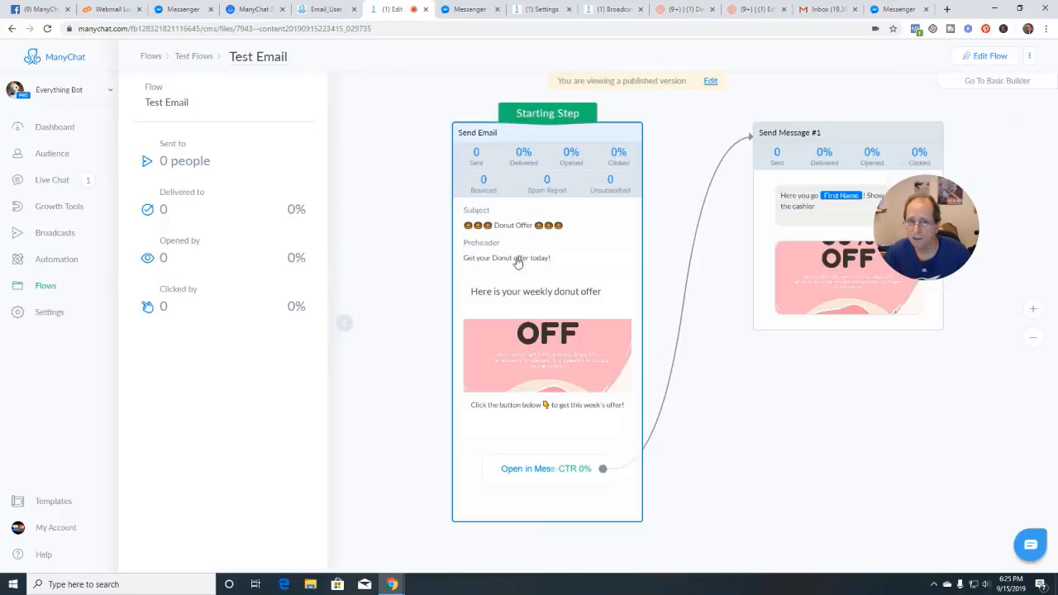